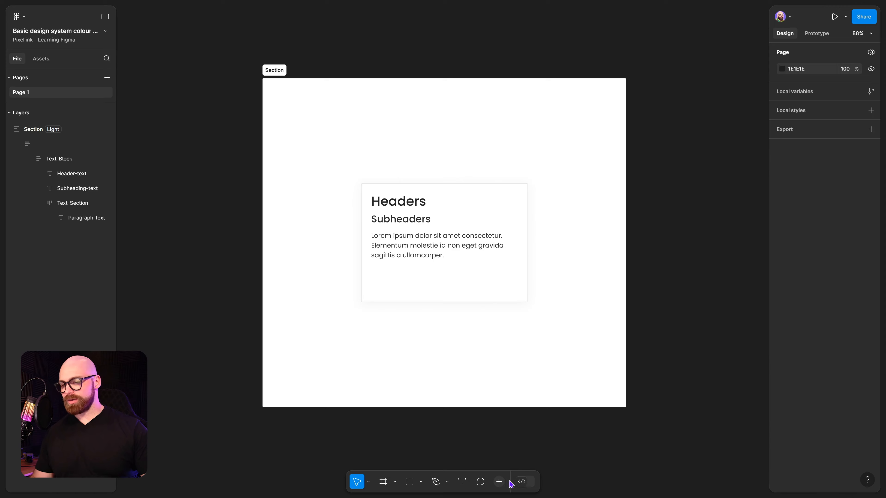
Step: Launch the Supa Palette plugin from the recent plugins and reposition its window beside the canvas card
left_click(499, 482)
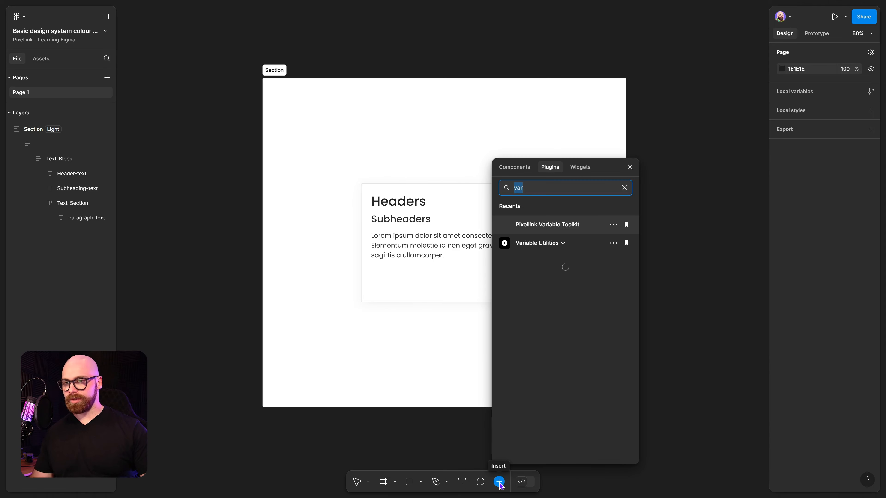
key("BackSpace")
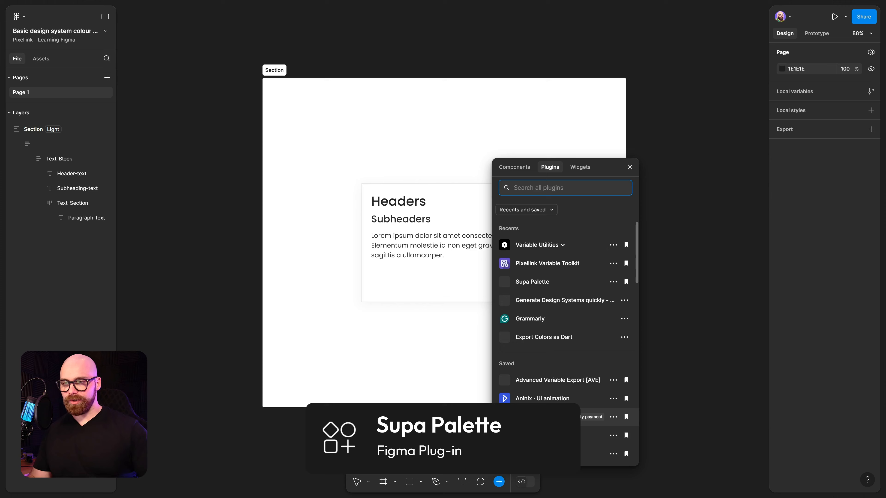
left_click(540, 281)
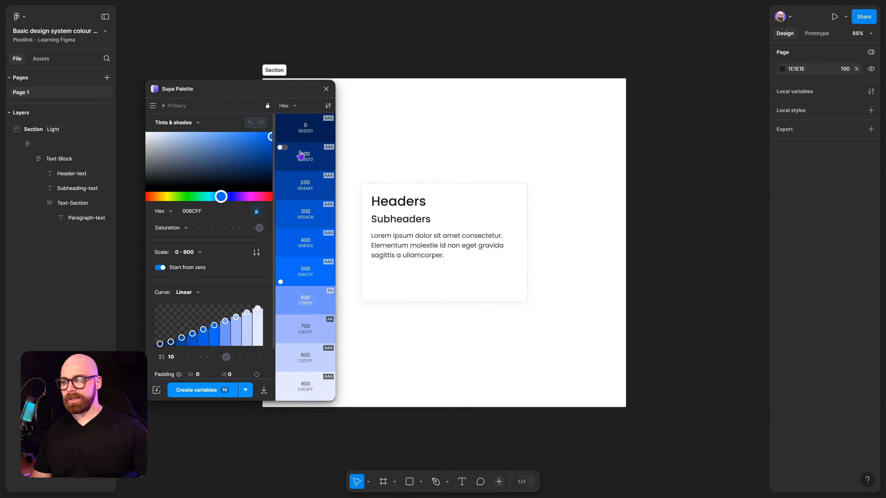
left_click_drag(231, 86, 222, 81)
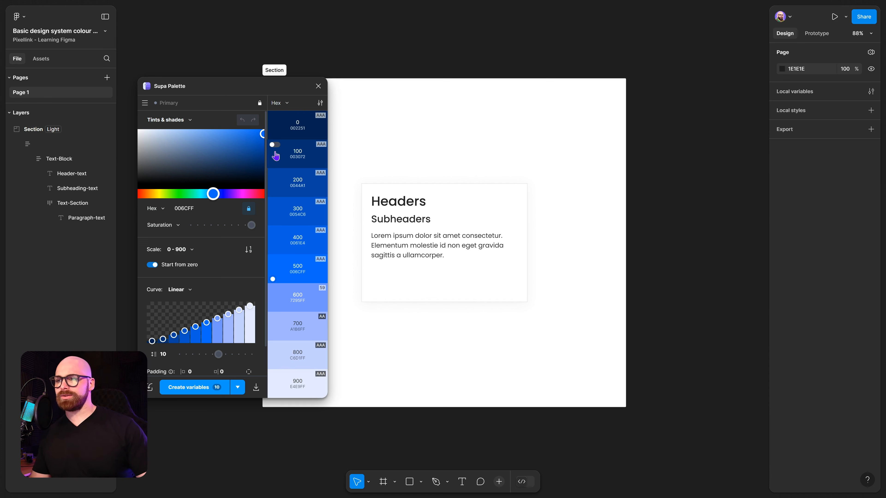
Step: Check the file's local variables collection before generating any colours, and close it
mouse_move(305, 384)
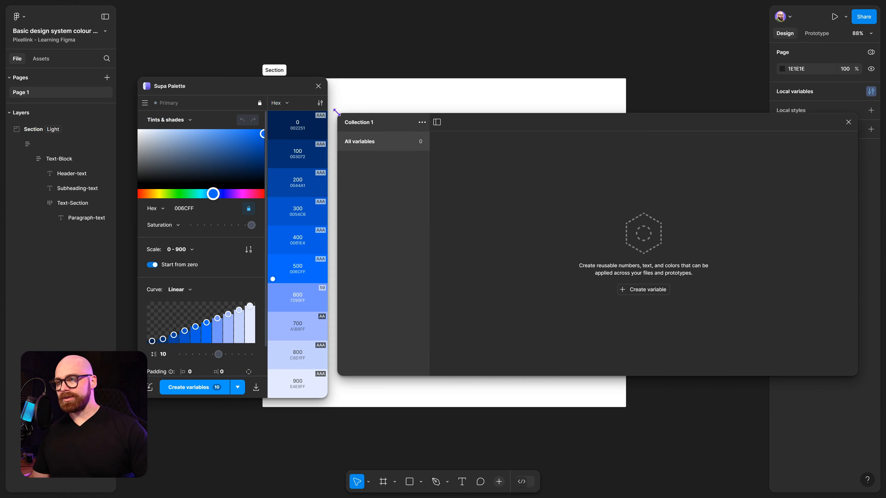
left_click_drag(336, 112, 558, 64)
left_click(848, 72)
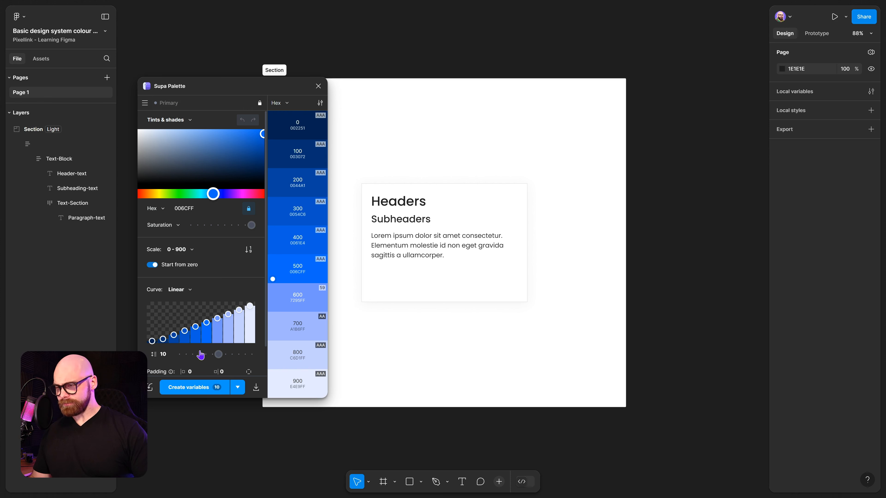
Step: Create the Primary palette's colour variables in Dark mode and update them with Light mode values
left_click(185, 389)
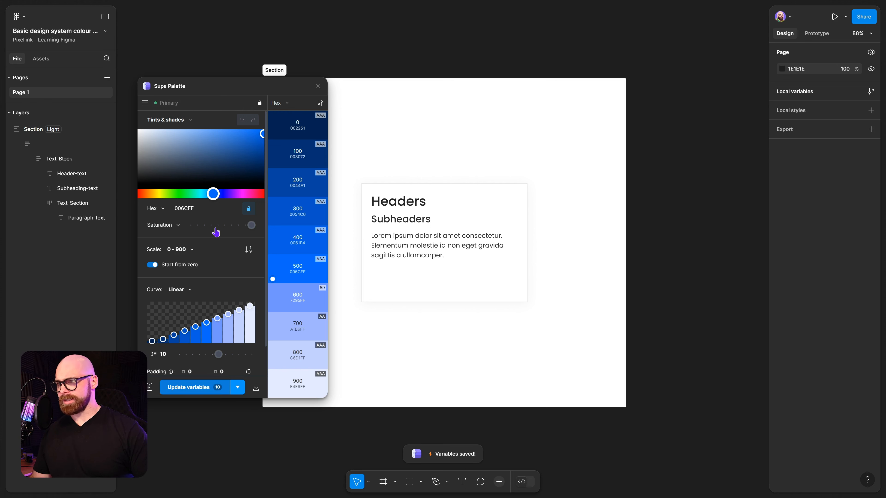
scroll(207, 349, "down", 2)
left_click(177, 364)
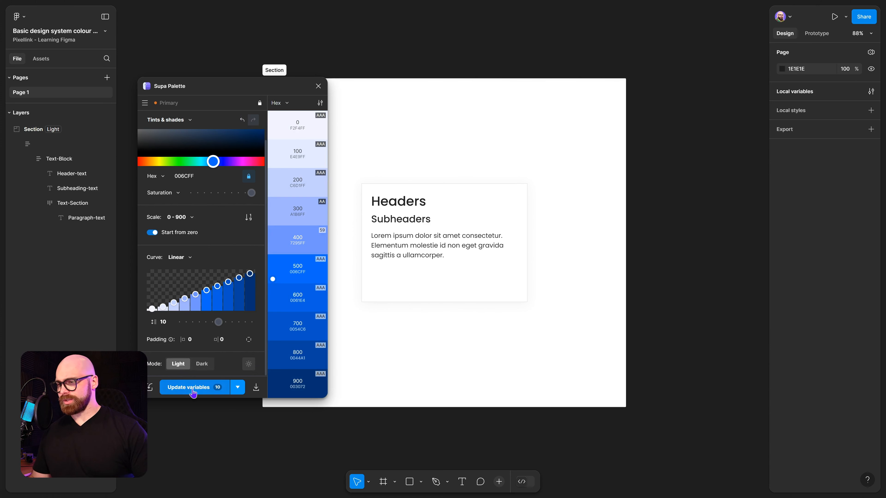
left_click(184, 389)
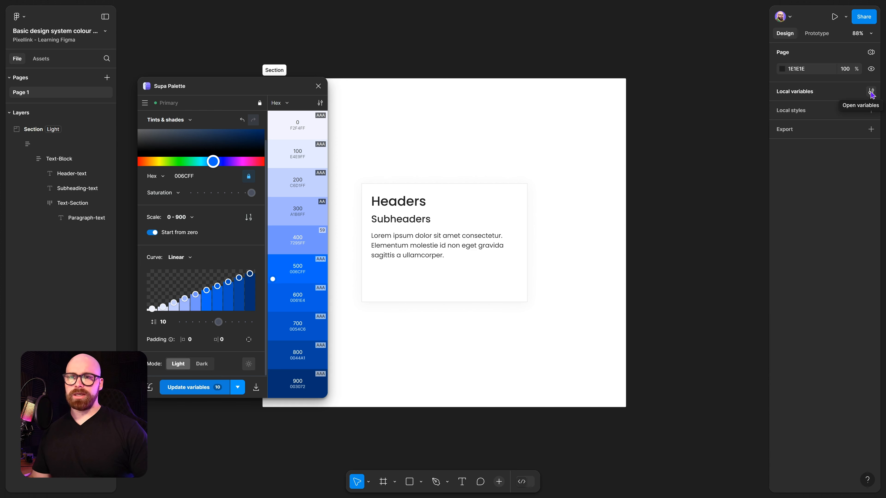
Step: Open the local variables and delete the Dark mode from the Colors collection
left_click(871, 92)
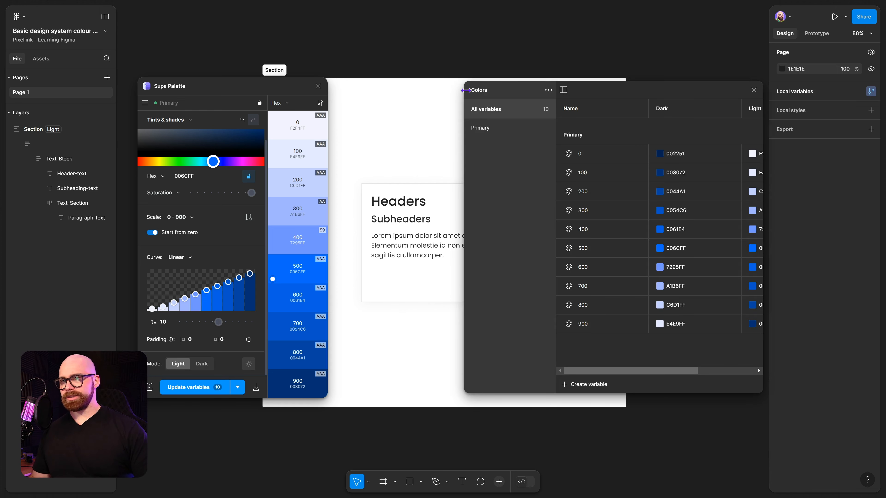
left_click_drag(628, 98, 547, 102)
left_click_drag(682, 144, 757, 141)
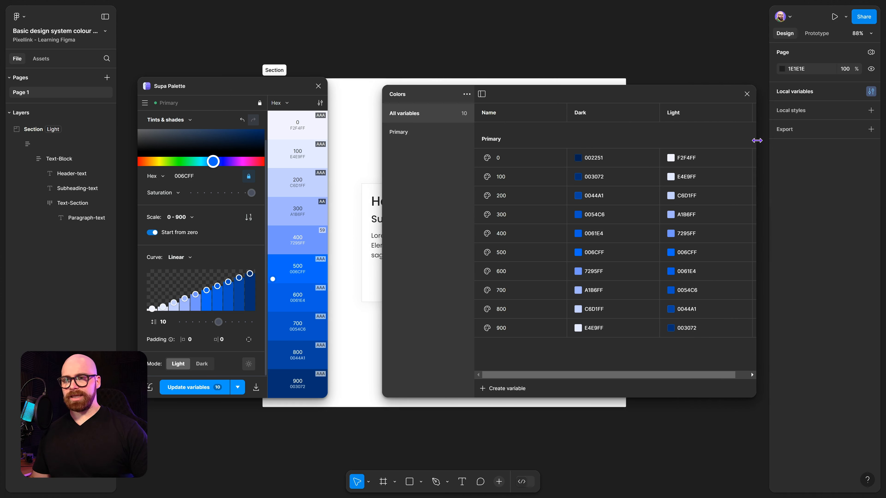
right_click(611, 117)
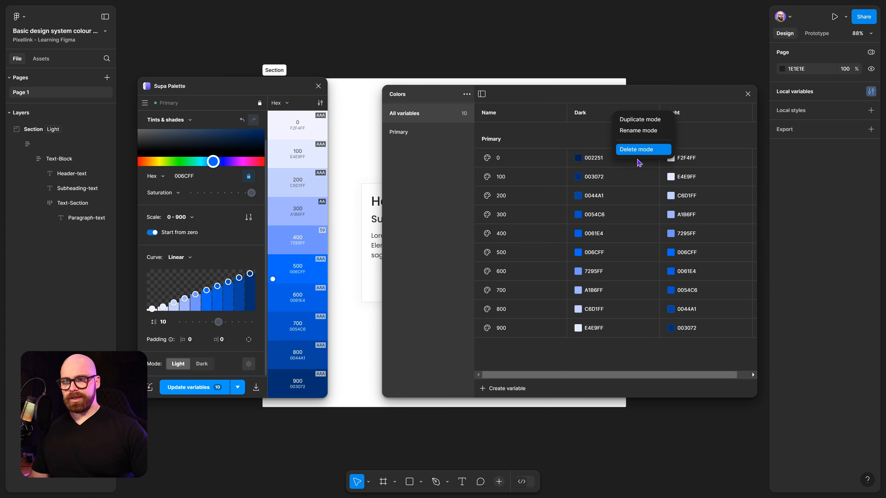
left_click(638, 152)
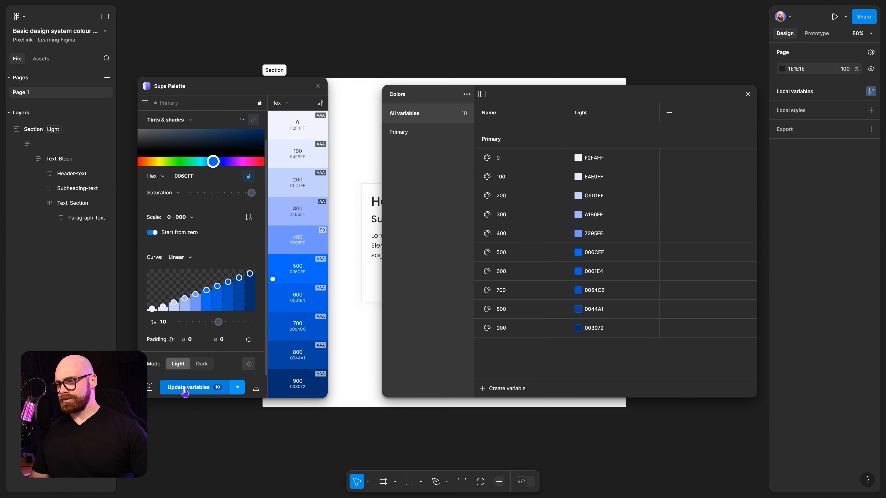
Step: Add the palette's Dark mode values to the Primary variables again and rename variable 0 as 000
left_click(202, 364)
left_click(205, 394)
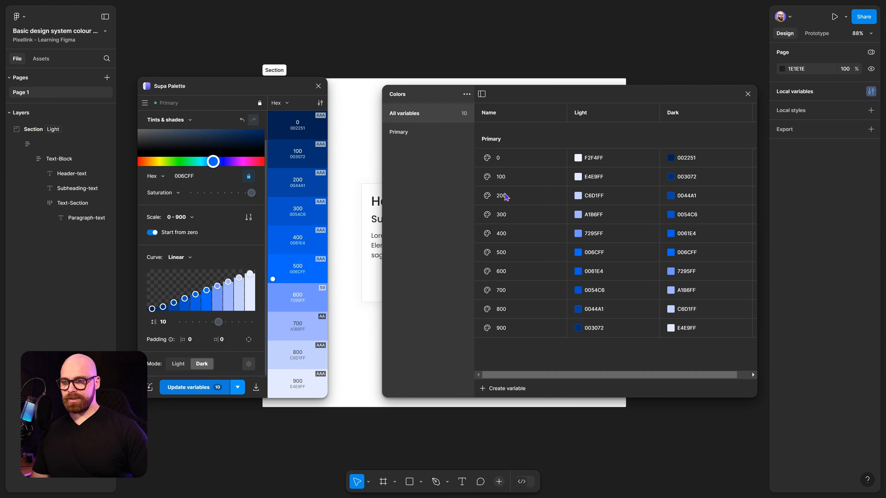
left_click(507, 158)
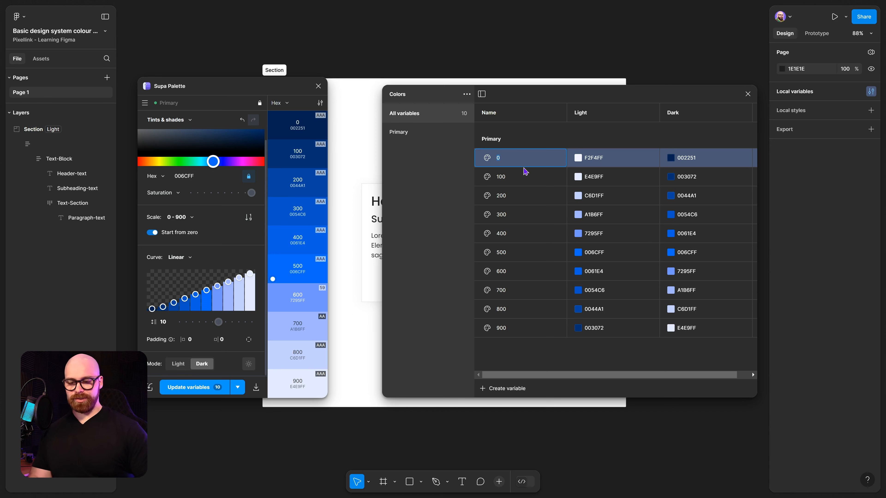
type("000")
key("Return")
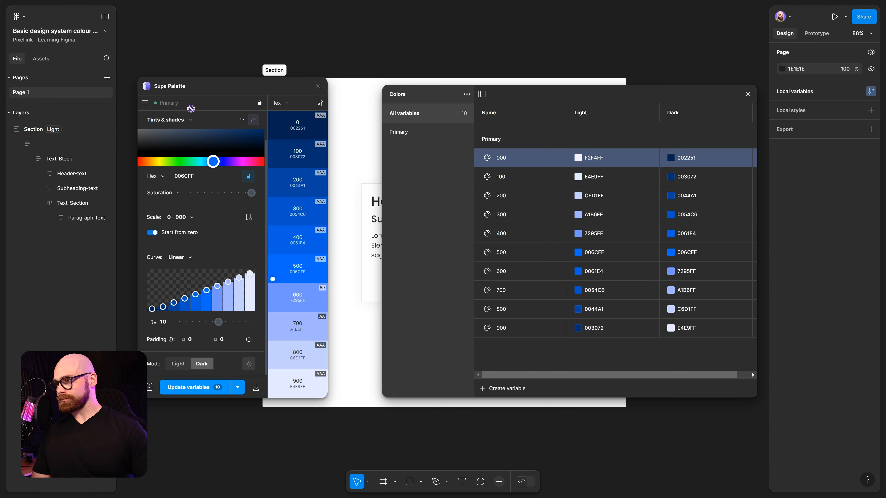
Step: Unlock the palette name and rename the palette as Neutral
left_click(260, 104)
left_click(222, 105)
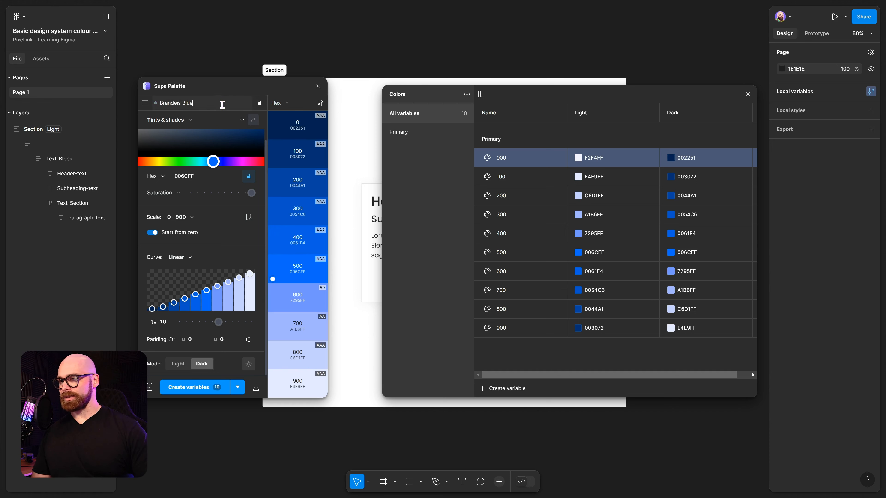
key("BackSpace")
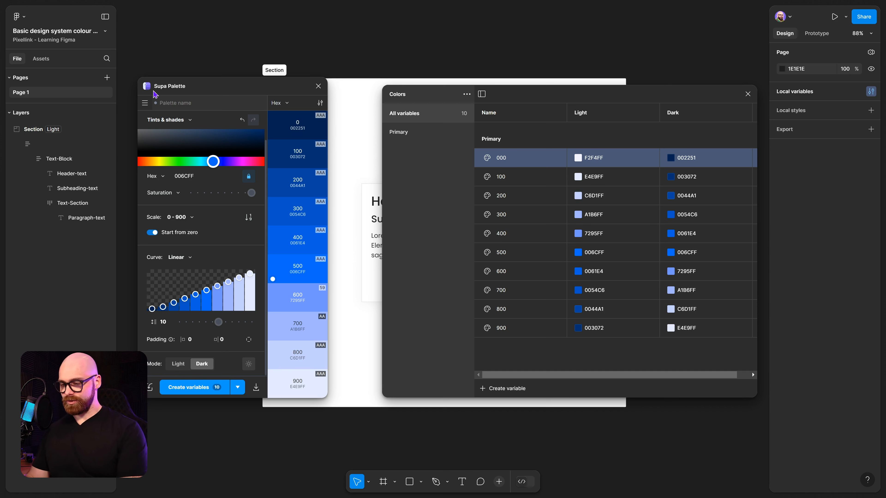
key("super+h")
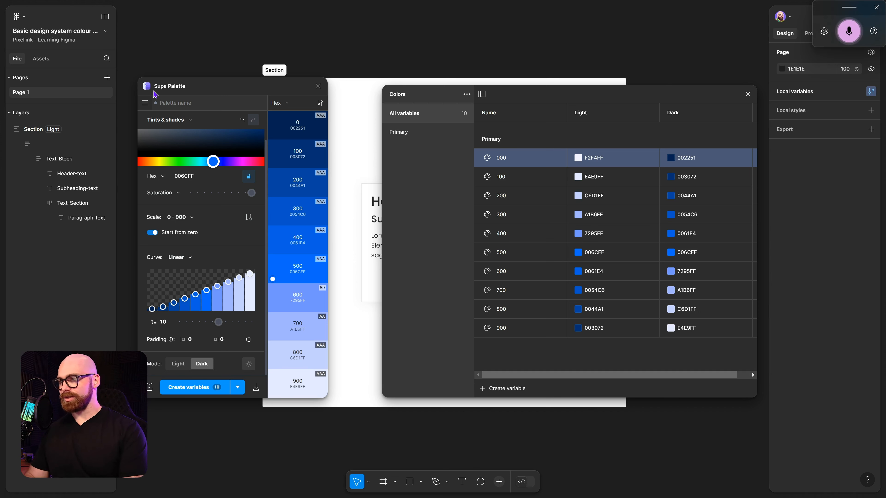
type("neutral")
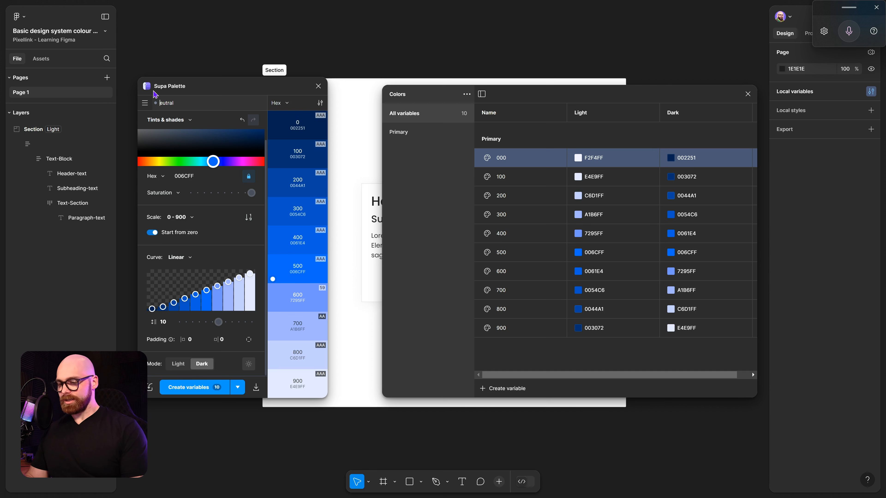
key("Return")
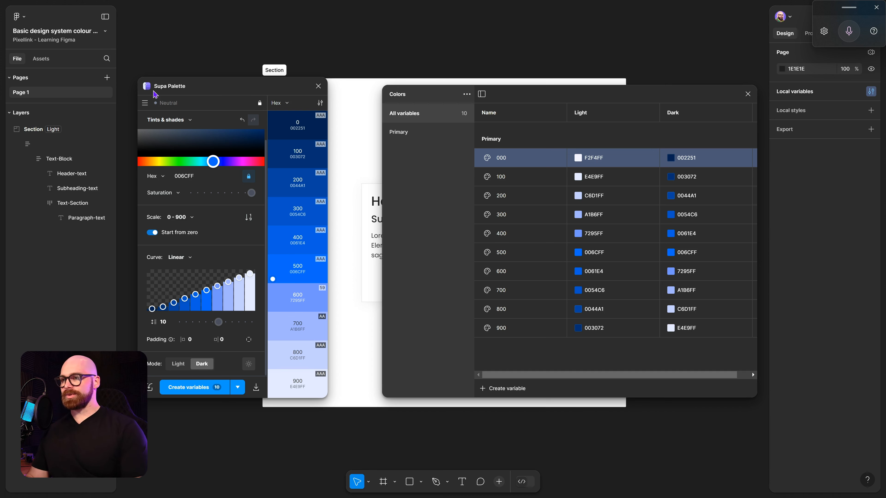
Step: Set the Neutral palette's base colour to dark grey 2D2D2D and switch the palette to Light mode
scroll(247, 213, "up", 2)
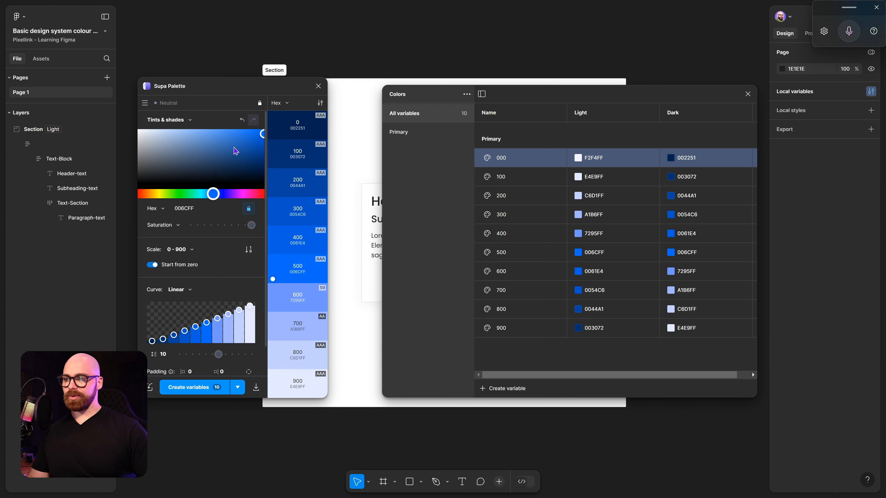
left_click(139, 155)
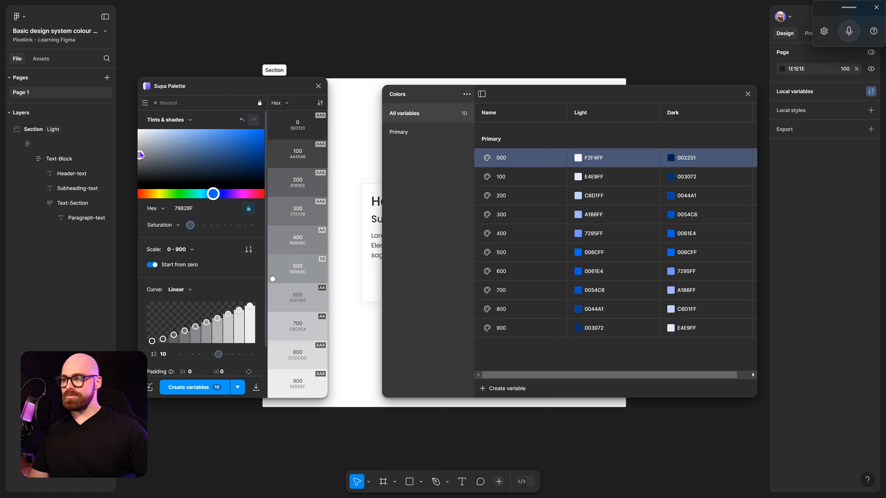
mouse_move(139, 159)
left_mouse_down()
mouse_move(140, 179)
mouse_move(148, 161)
mouse_move(139, 173)
left_mouse_up()
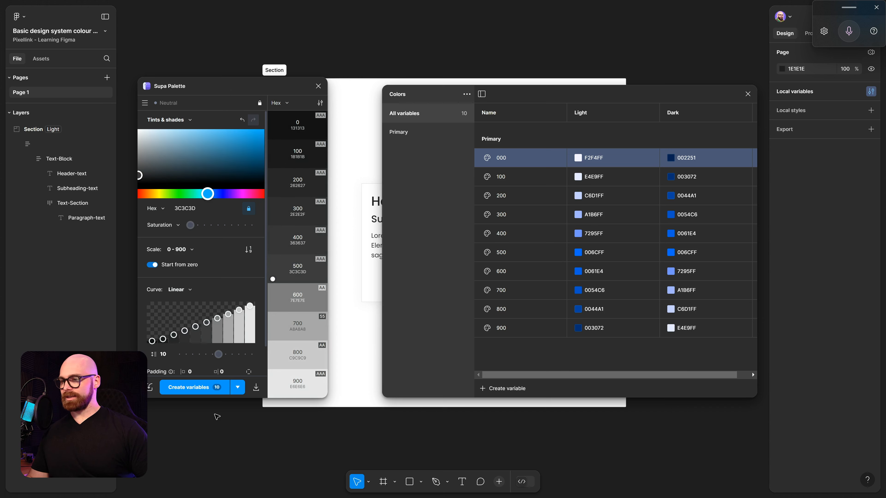
scroll(203, 365, "down", 1)
left_click(178, 364)
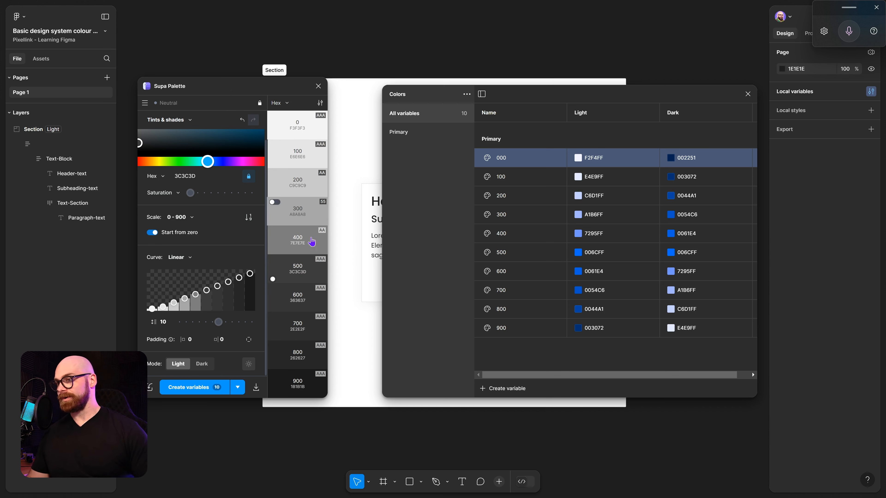
scroll(149, 175, "up", 2)
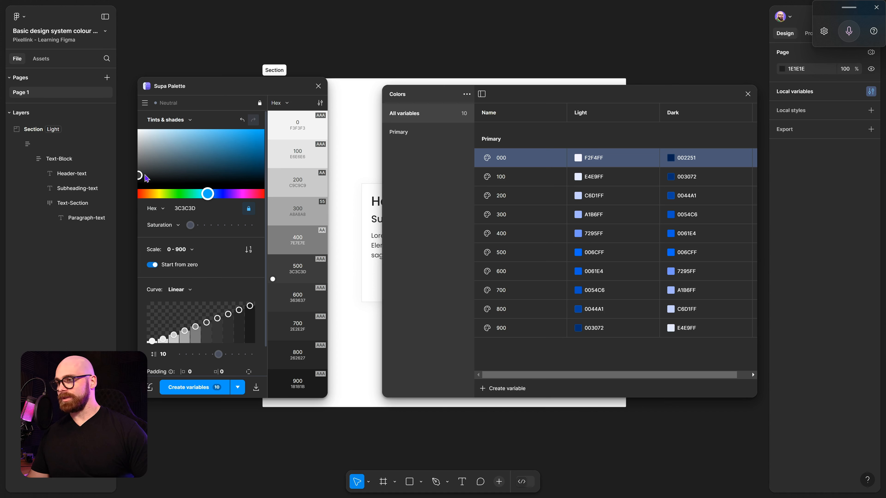
mouse_move(147, 178)
left_mouse_down()
mouse_move(123, 171)
mouse_move(132, 158)
mouse_move(139, 178)
left_mouse_up()
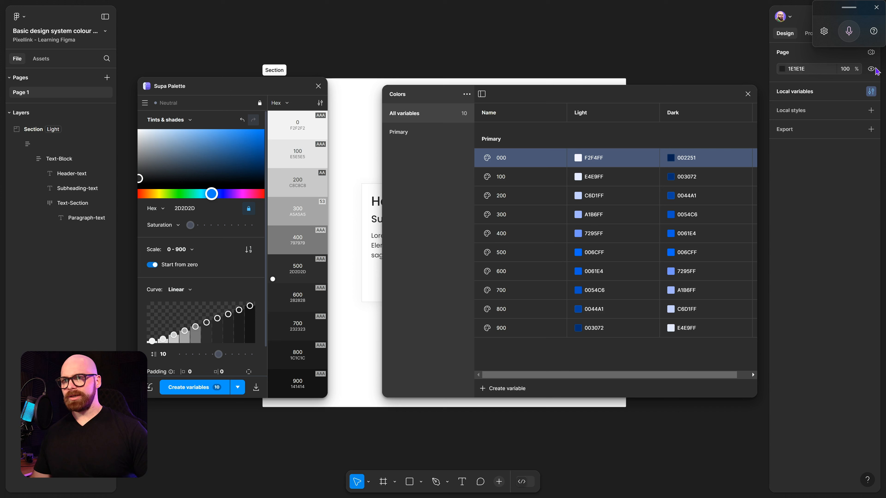
Step: Create the Neutral variables in Light mode and update them with Dark mode values
left_click(186, 391)
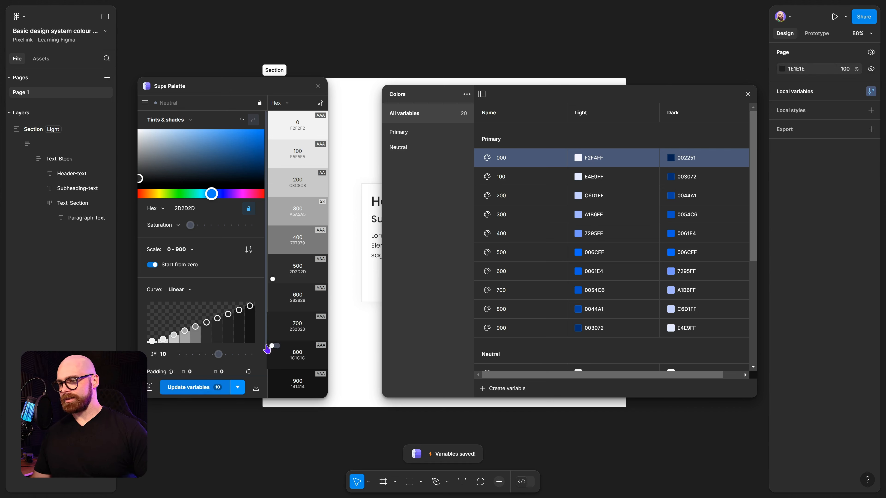
scroll(193, 366, "down", 1)
left_click(201, 363)
left_click(201, 388)
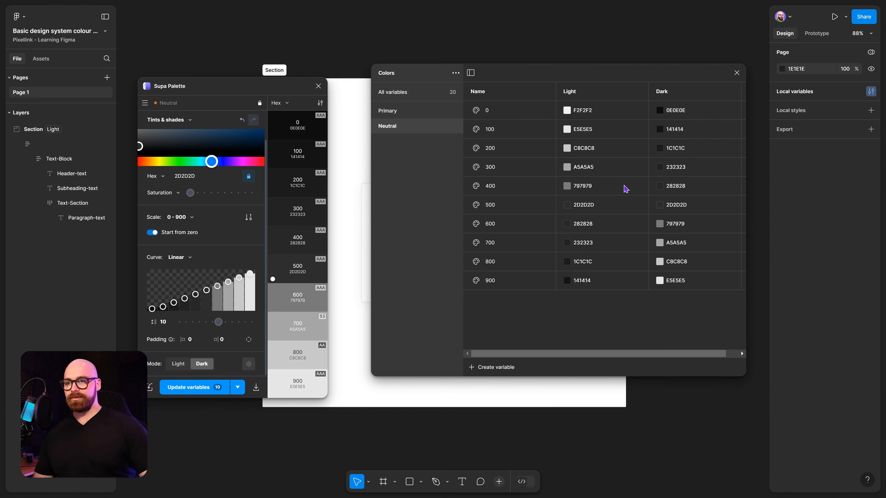
Step: Close Supa Palette and rename the Neutral group's variable 0 as 000
left_click(318, 85)
left_click(516, 110)
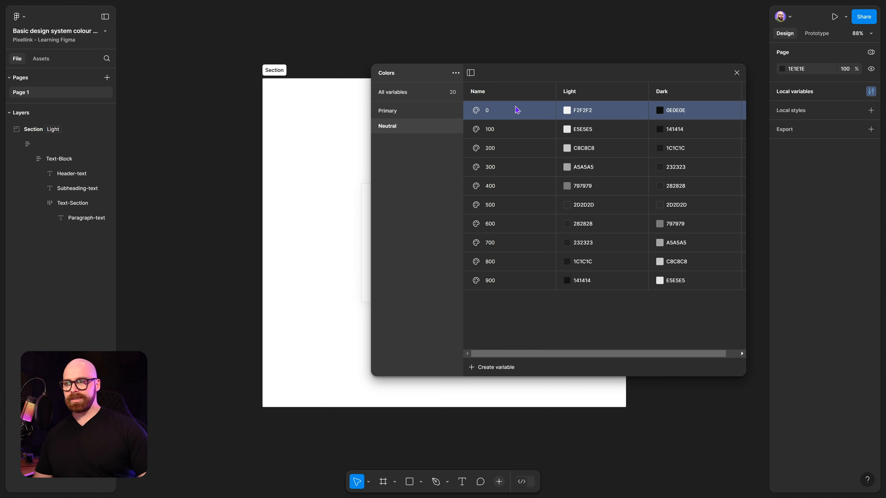
double_click(517, 109)
type("000")
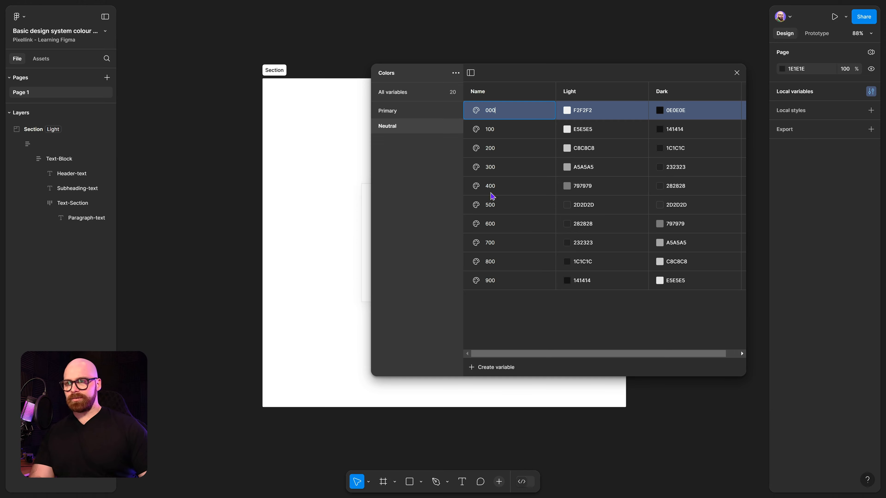
key("Return")
Step: Apply the Neutral/000 colour variable to the fill of the card frame containing the text
left_click_drag(528, 73, 432, 297)
left_click(453, 188)
scroll(546, 180, "down", 3)
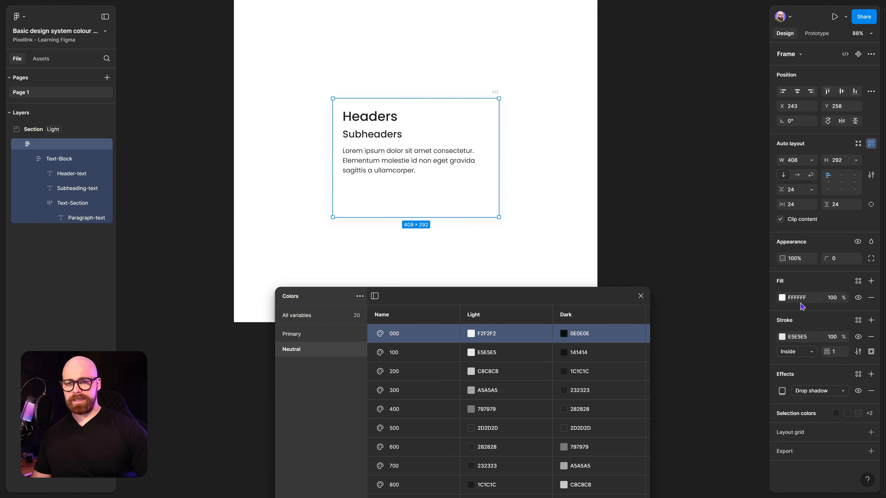
left_click(858, 281)
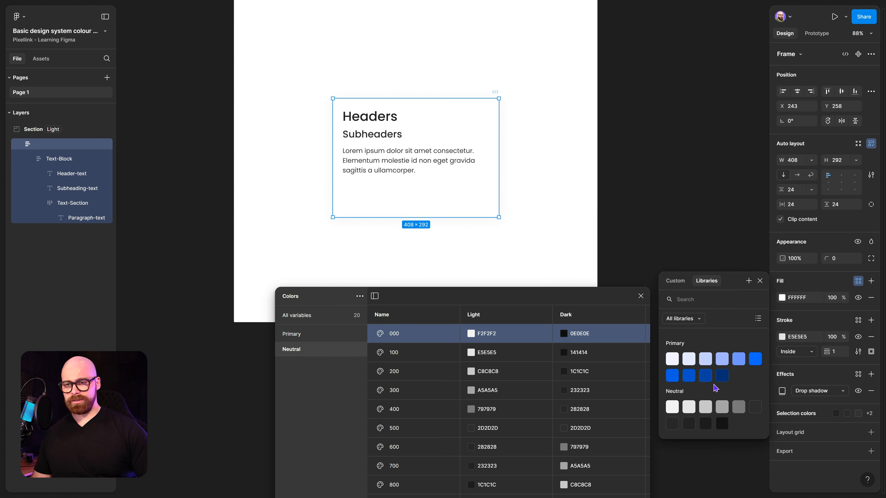
left_click(677, 406)
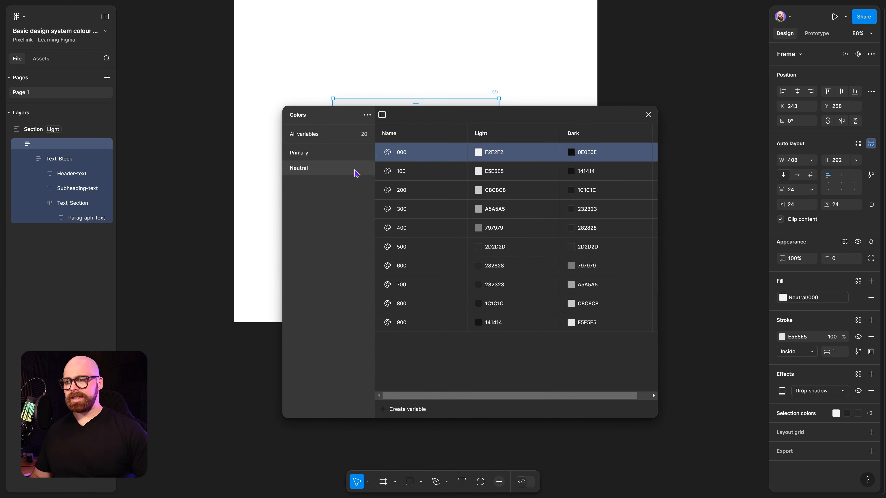
Step: Create a new white FFFFFF colour variable named White in the Primary group
left_click(312, 157)
double_click(430, 343)
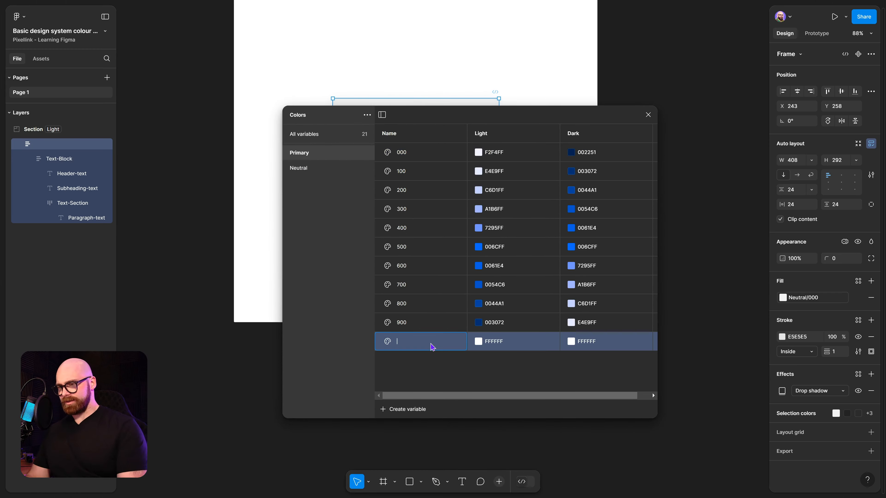
type("White")
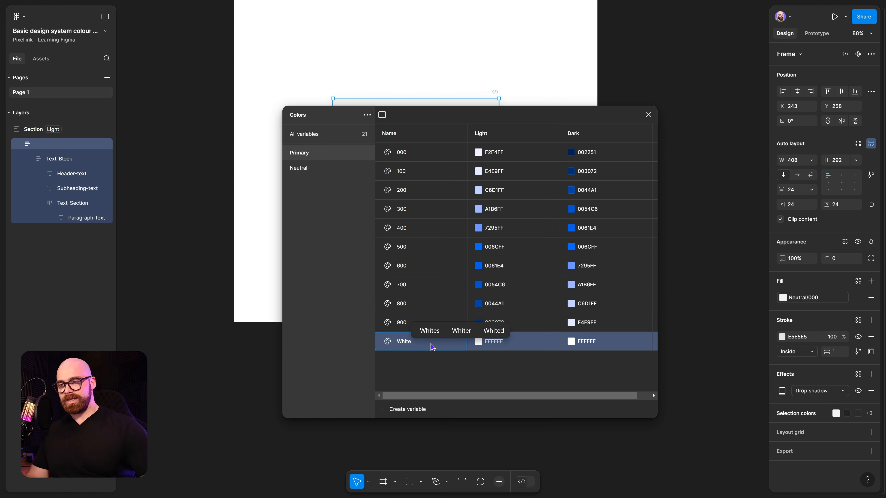
key("Return")
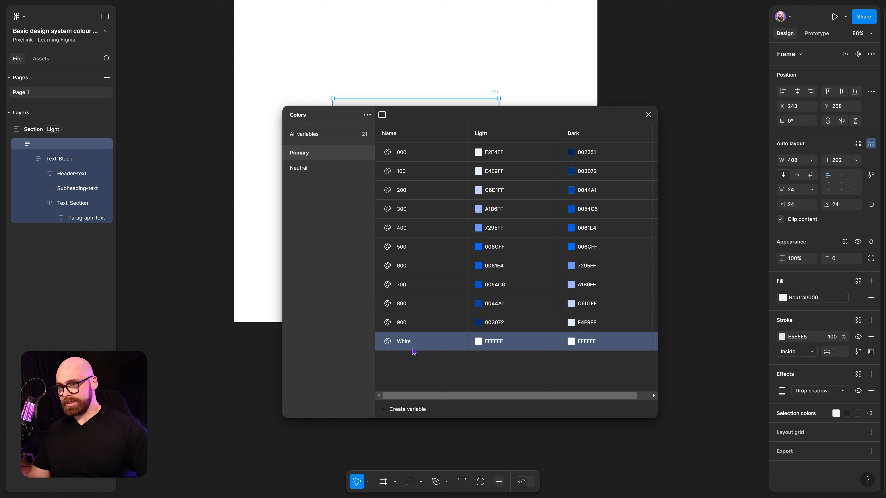
Step: Put the White variable in its own new group, move that group above Primary, and rename it Bace
right_click(414, 350)
left_click(449, 356)
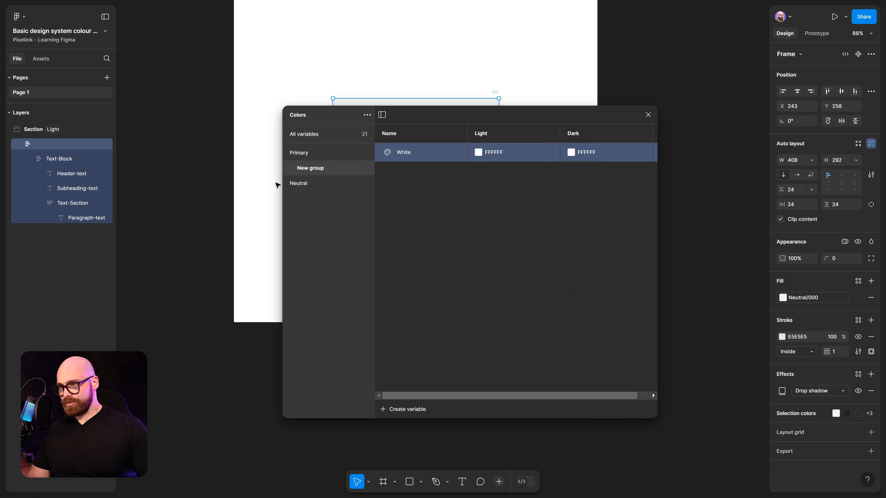
left_click_drag(320, 176, 319, 147)
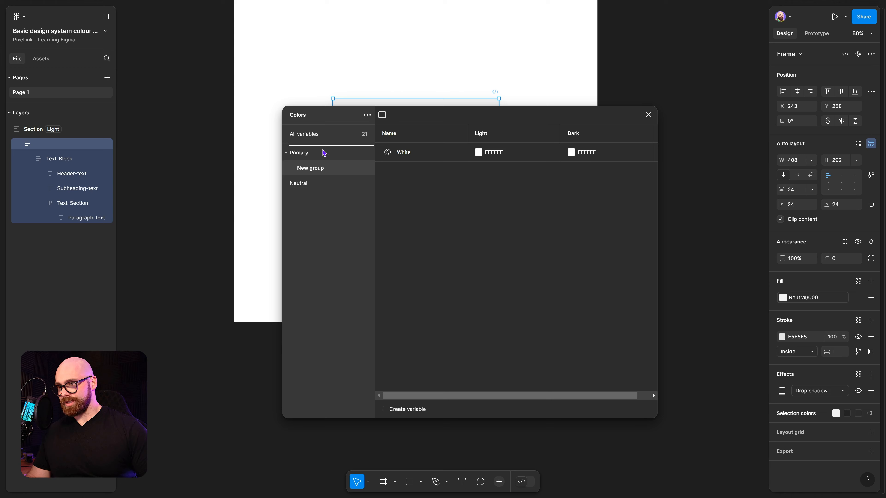
double_click(315, 158)
type("Bace")
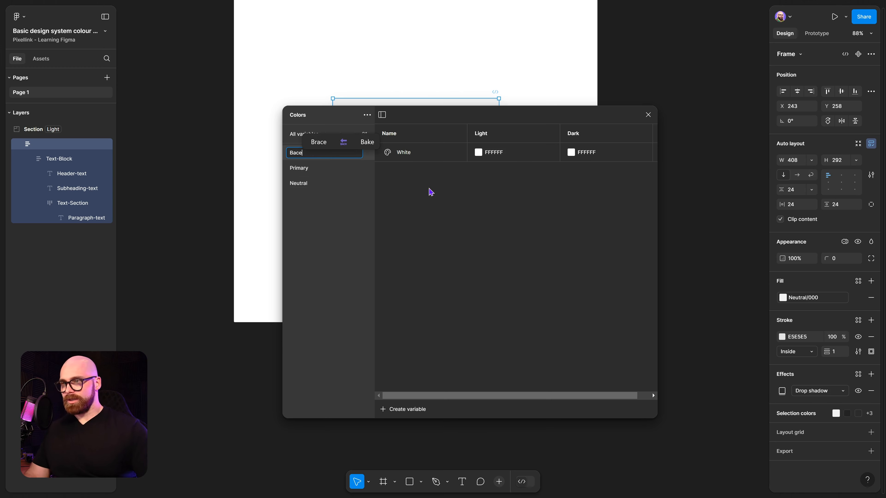
key("Return")
Step: Duplicate the White variable within the Bace group and rename the copy Black
right_click(402, 157)
left_click(440, 183)
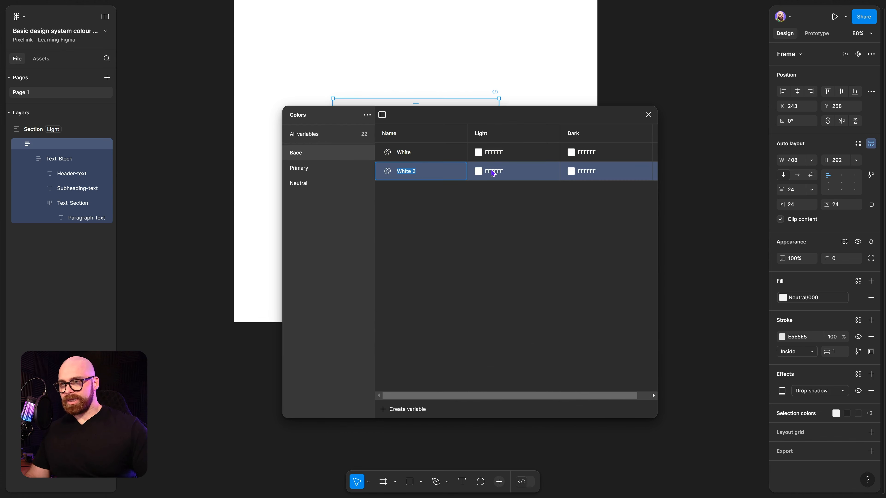
type("Black")
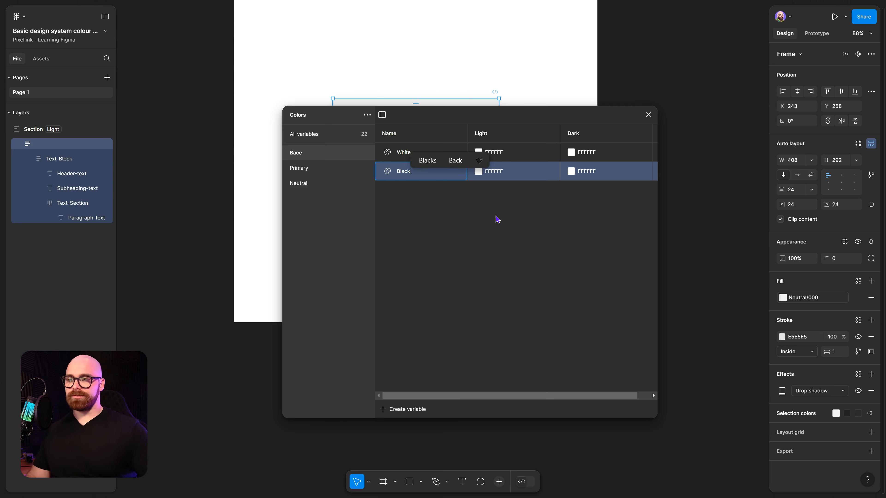
key("Return")
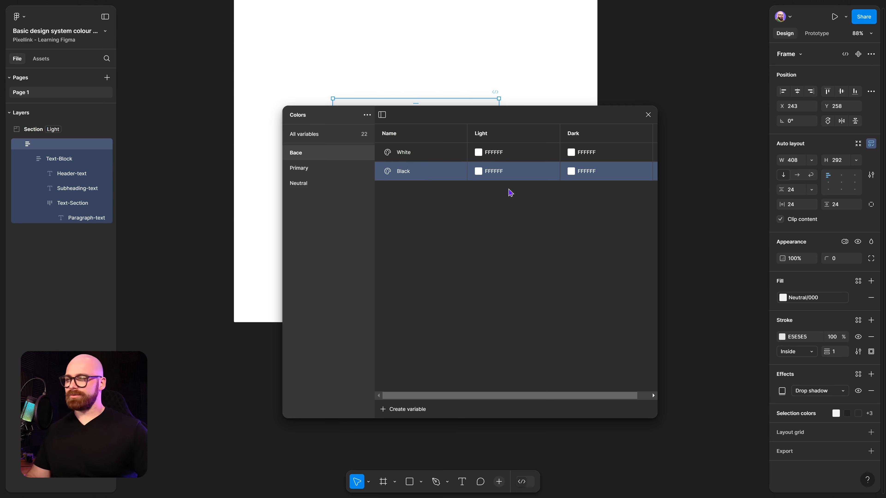
Step: Set the Black variable's Light value to 141414, matching the Light value of Neutral 900
left_click(572, 174)
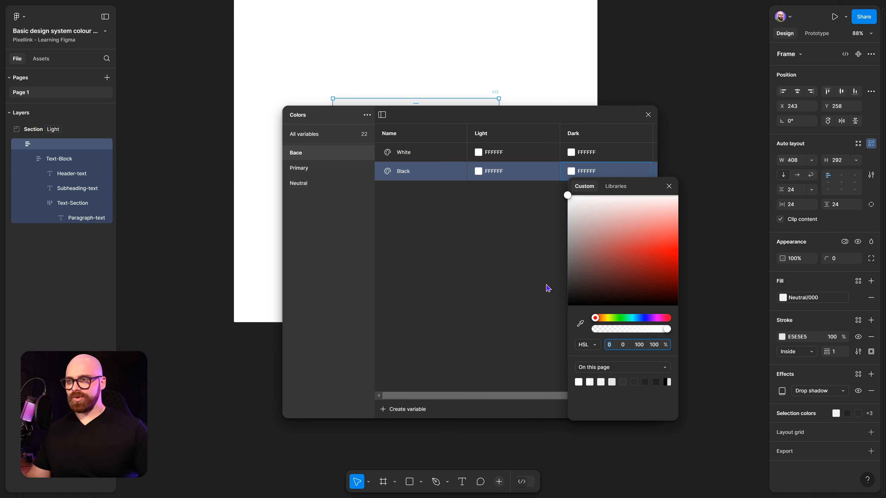
left_click(307, 189)
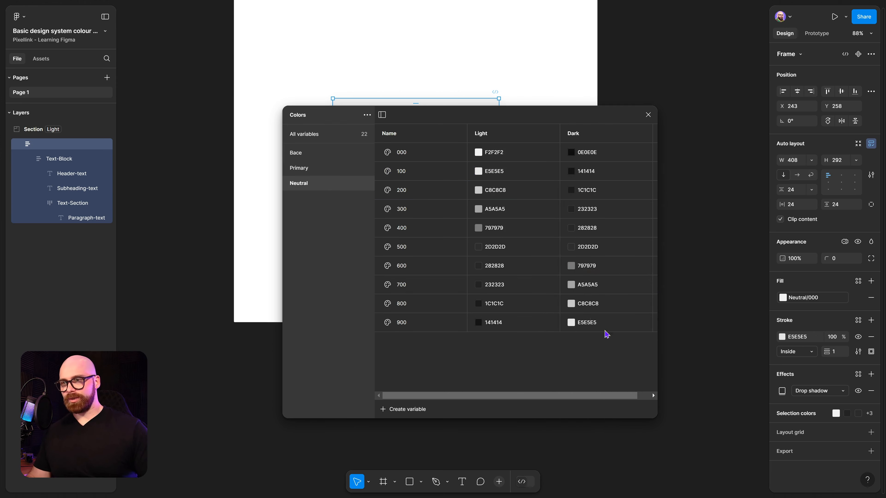
left_click(499, 329)
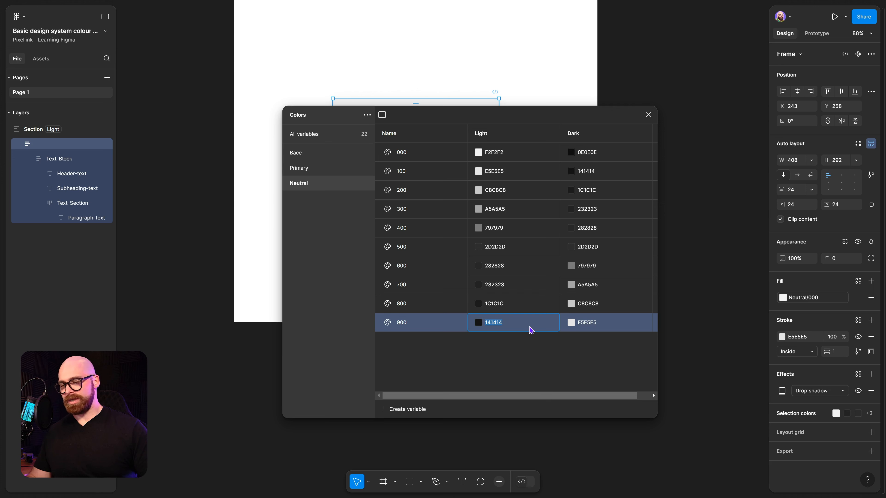
left_click(314, 156)
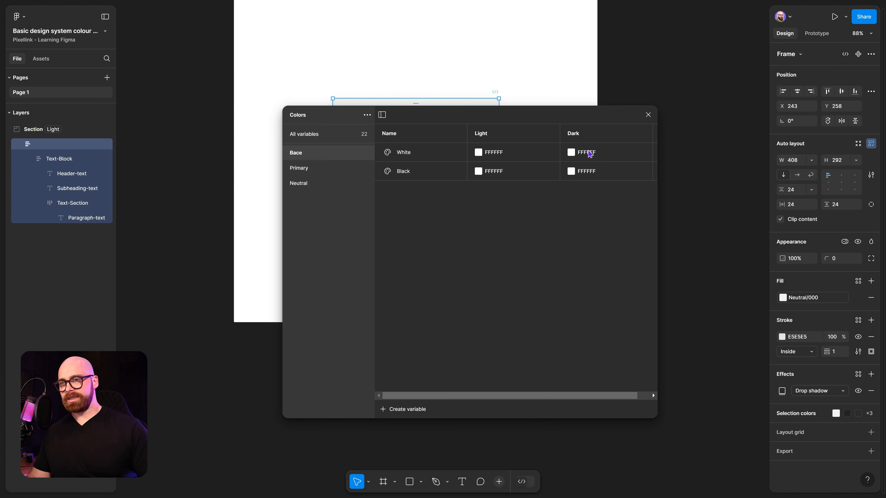
left_click(481, 176)
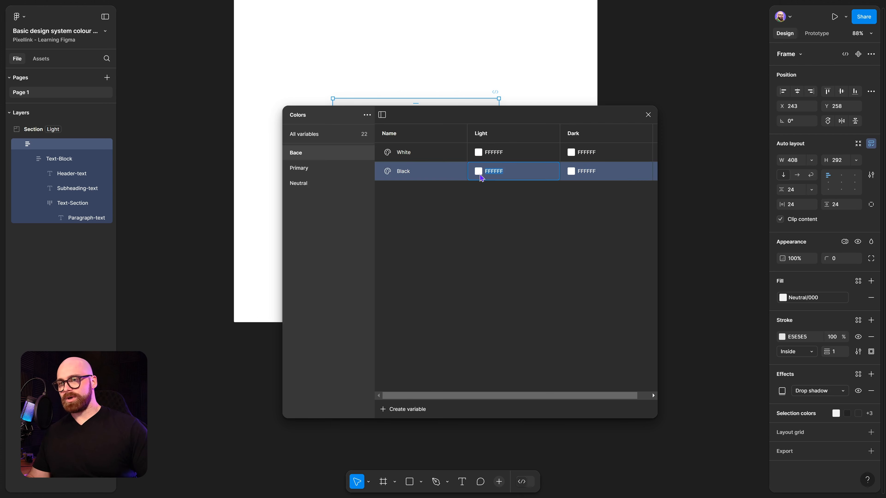
type("141414")
key("Return")
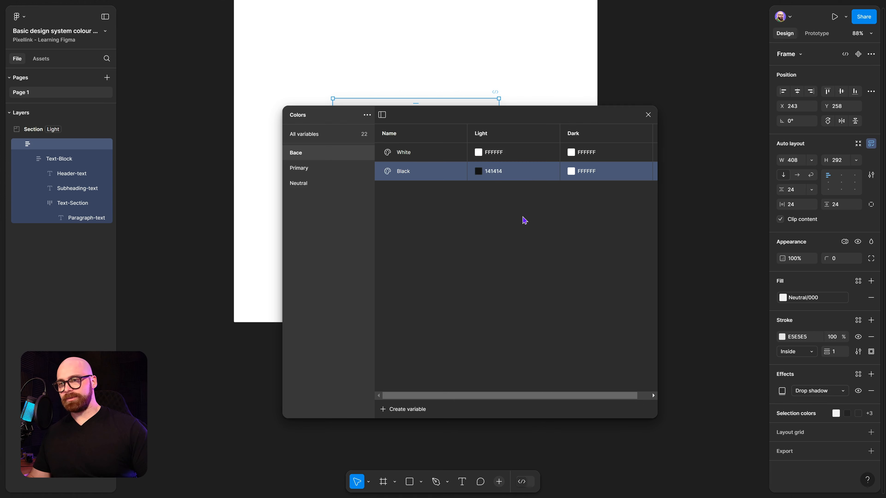
Step: Set the HSL lightness of the Black variable's Light colour to 5
left_click(477, 173)
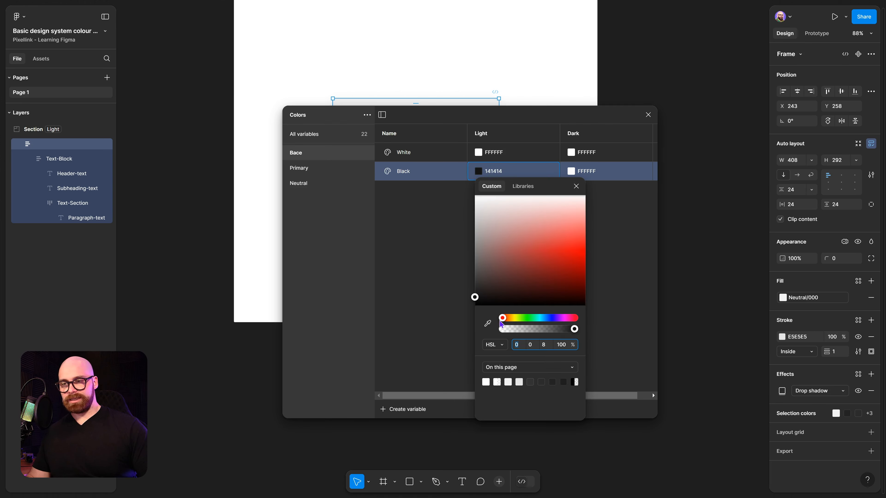
left_click(501, 348)
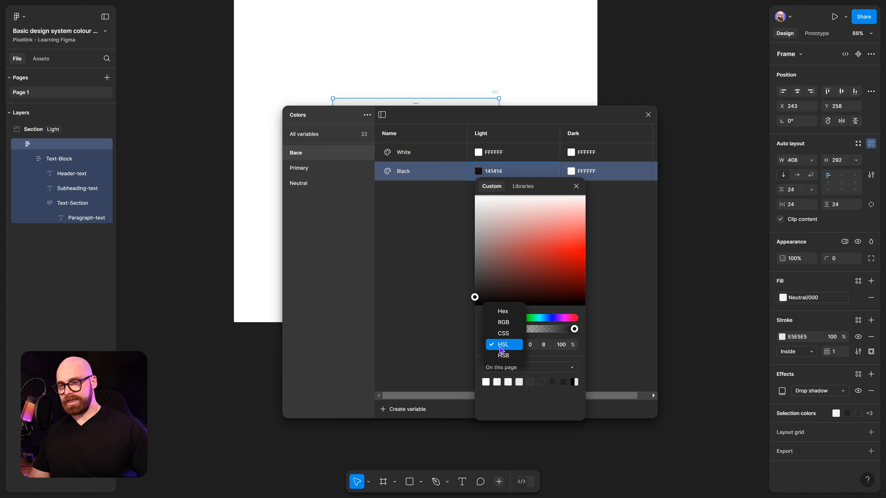
left_click(501, 345)
left_click(543, 345)
type("5")
key("Return")
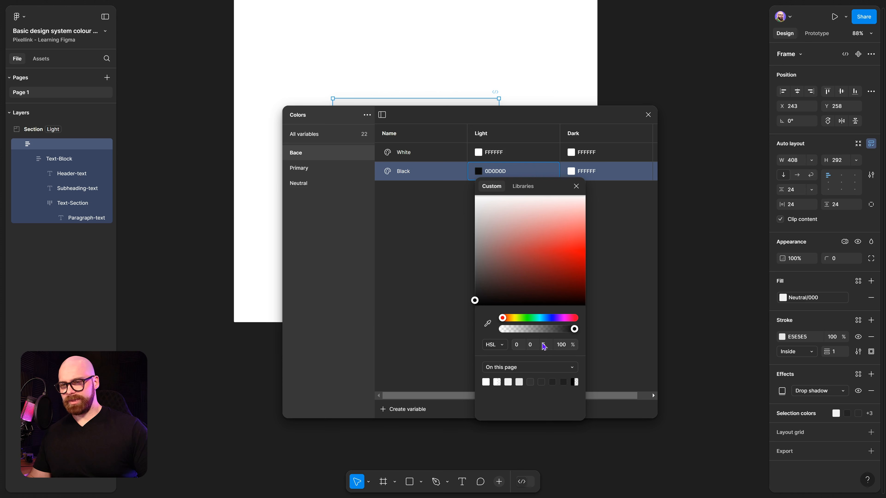
left_click(442, 279)
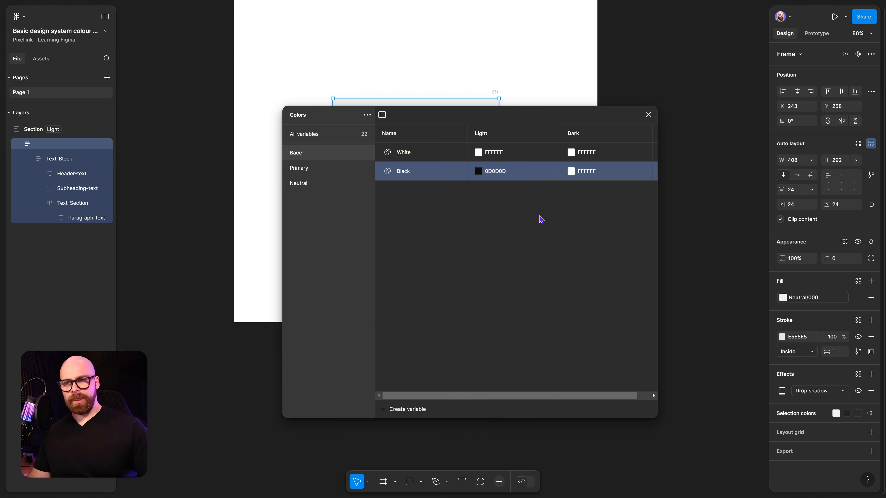
Step: Copy the Black variable's Light value 0D0D0D into the White variable's Dark value
left_click(496, 175)
key("ctrl+c")
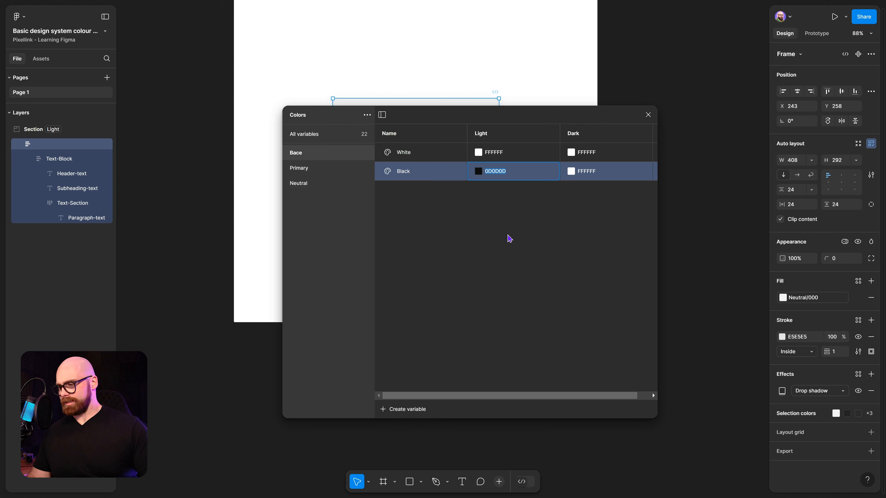
left_click(596, 154)
key("ctrl+v")
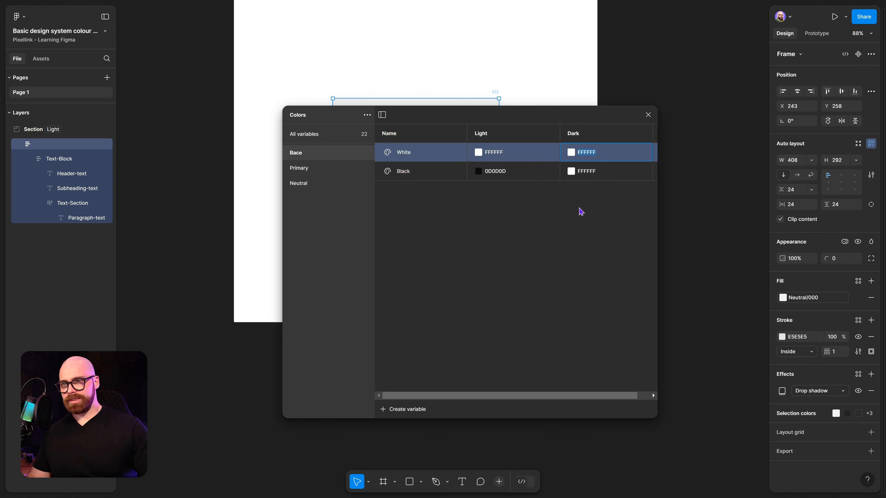
left_click(547, 179)
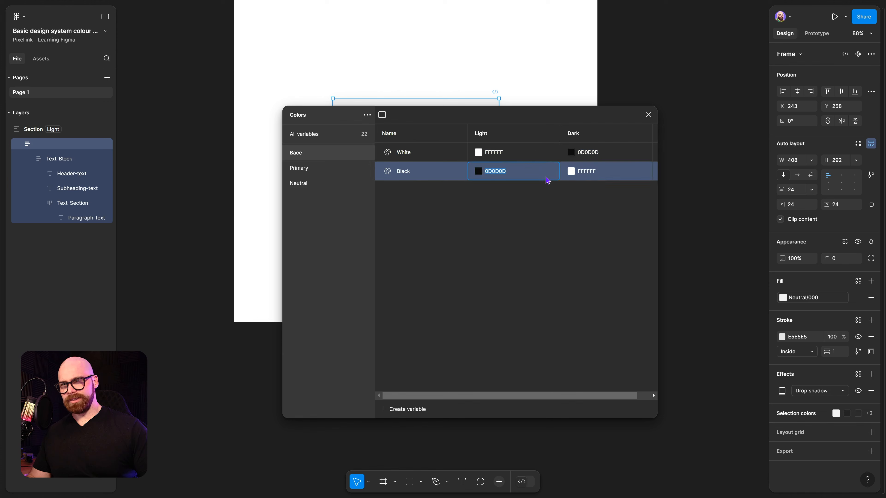
left_click(558, 227)
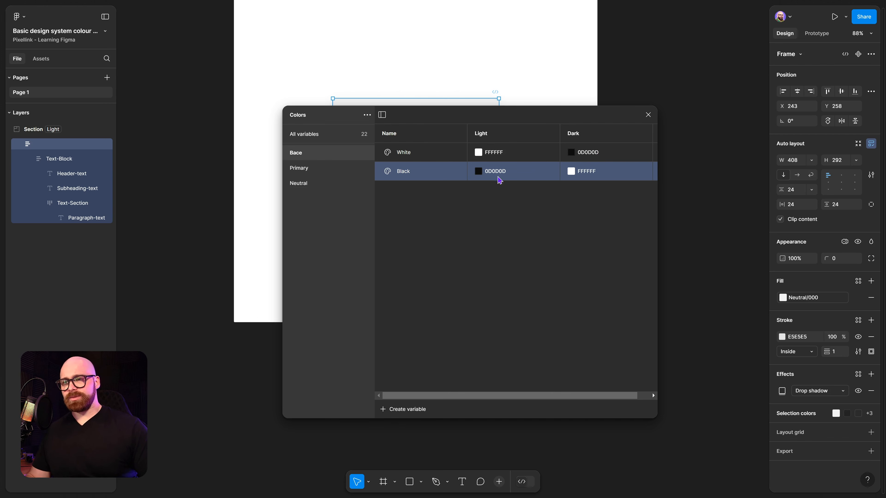
Step: Move the variables window clear of the card and apply the Bace/White variable to the card frame's fill
left_click(317, 183)
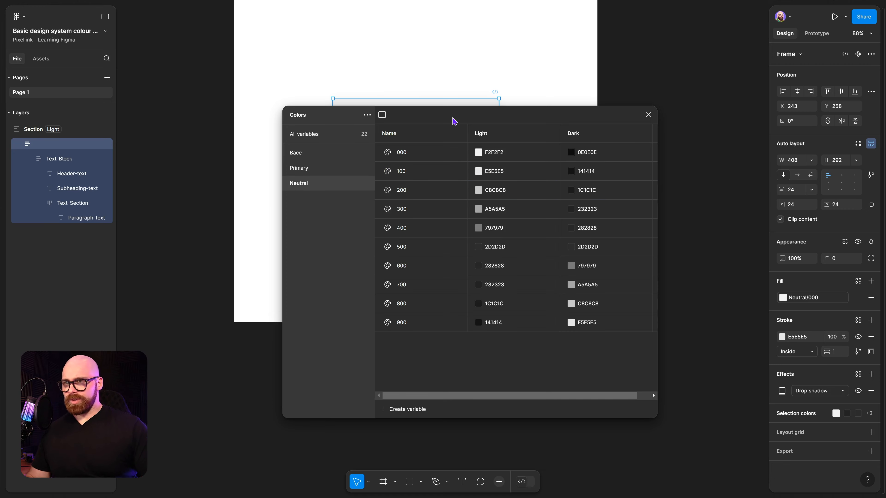
left_click_drag(454, 119, 392, 272)
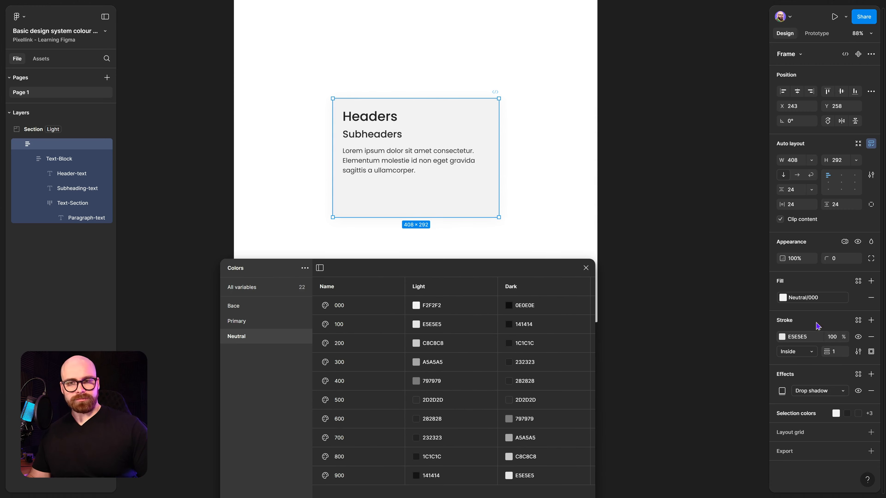
left_click(805, 298)
left_click(670, 380)
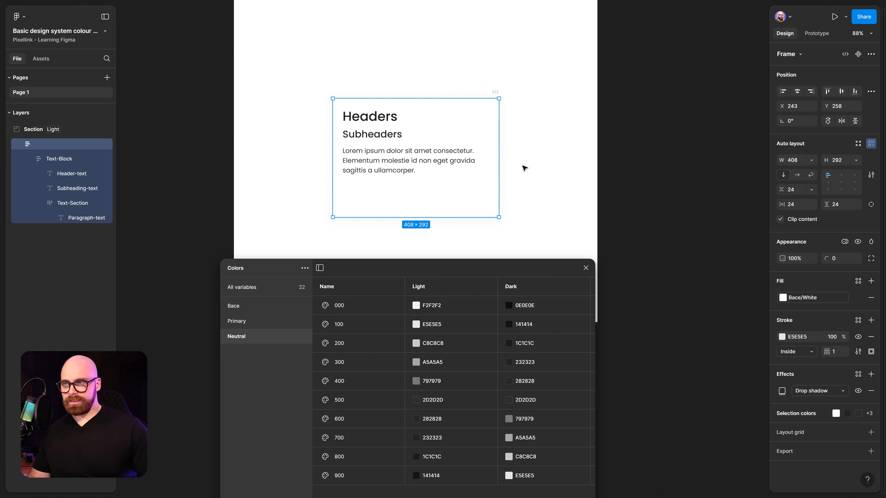
Step: Apply the Neutral/100 variable to the card frame's stroke, then deselect the card and check its border
left_click(858, 320)
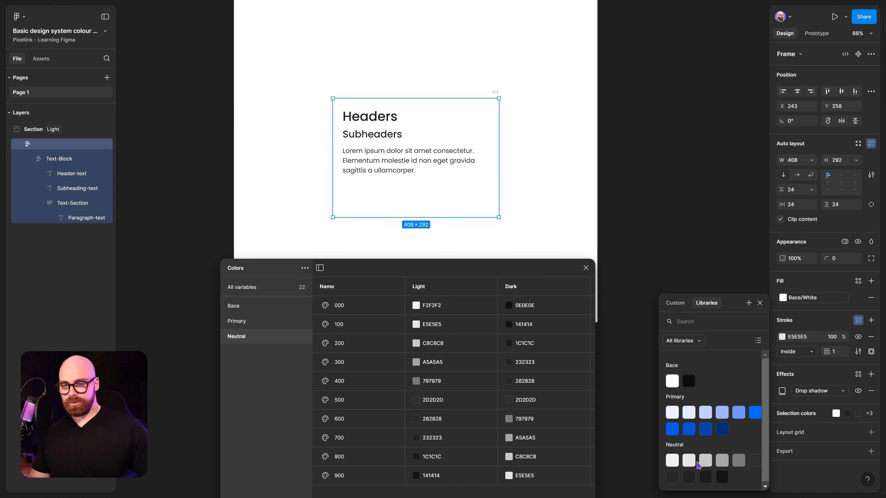
left_click(688, 461)
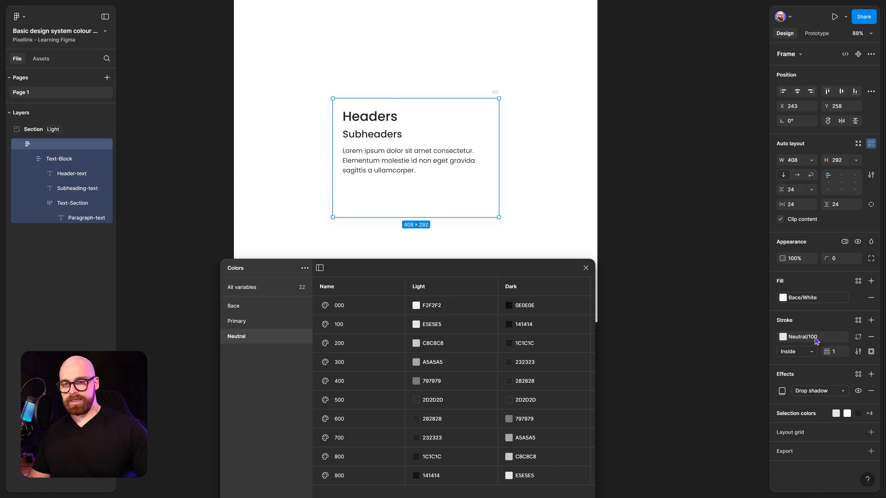
left_click(608, 156)
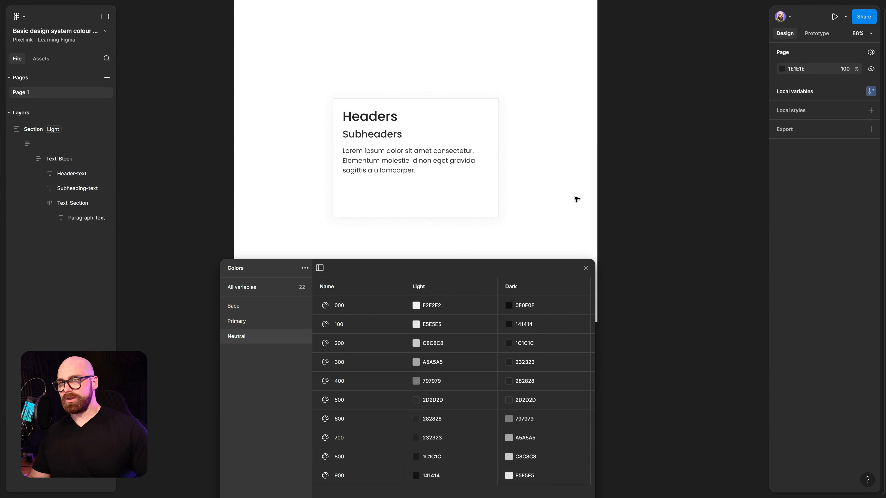
scroll(526, 91, "up", 5)
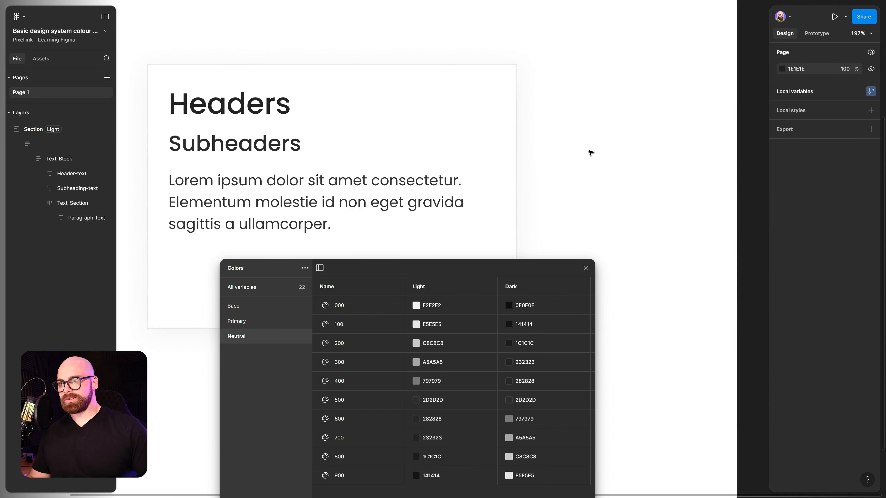
scroll(590, 153, "down", 5)
Step: Apply the Neutral/800 variable to the fill of the Header-text layer
left_click(72, 173)
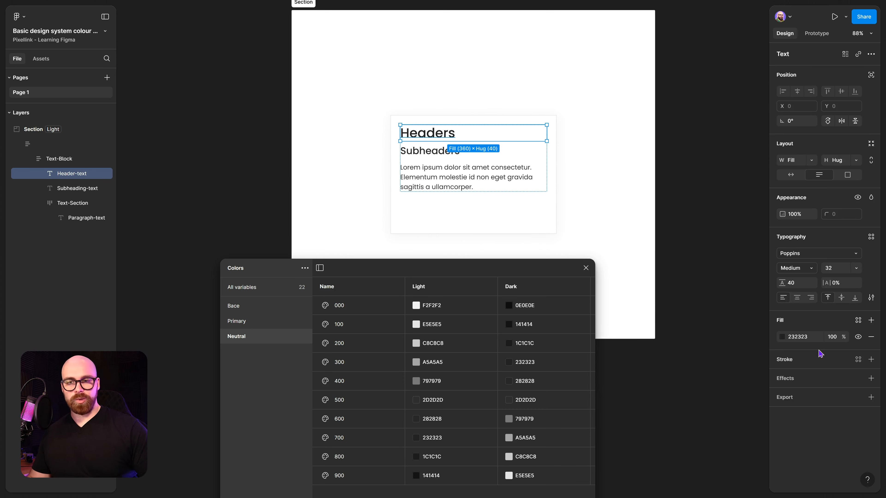
left_click(858, 320)
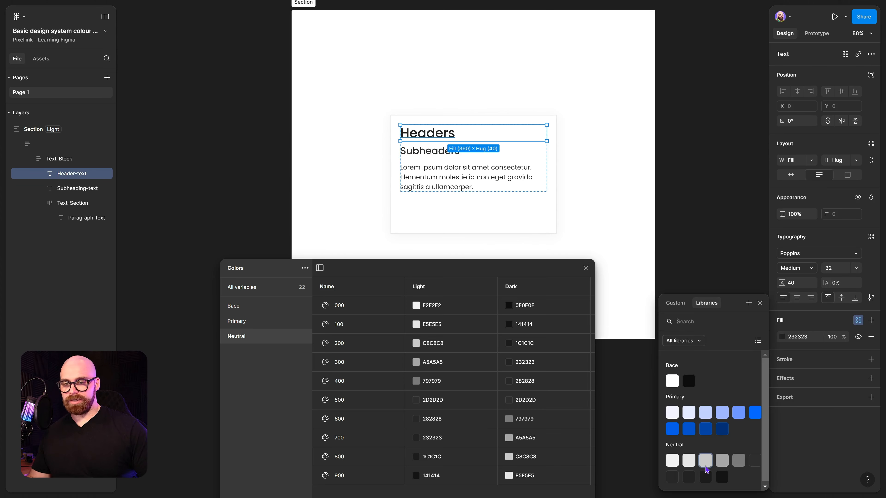
left_click(705, 477)
Step: Apply the Neutral/700 variable to the fill of the Subheading-text layer
left_click(422, 157)
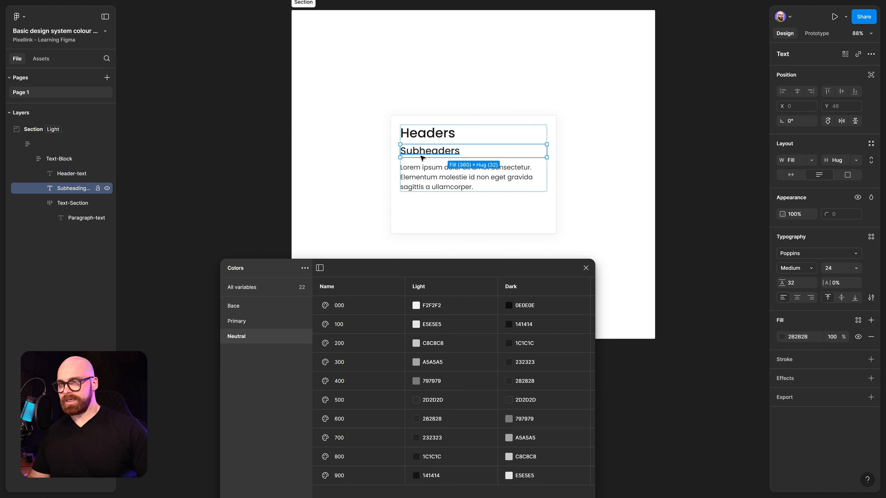
left_click(801, 337)
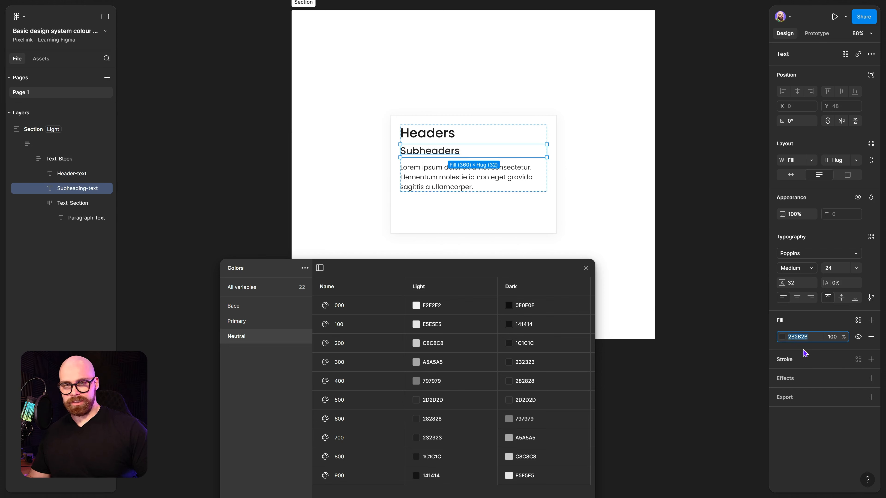
left_click(858, 320)
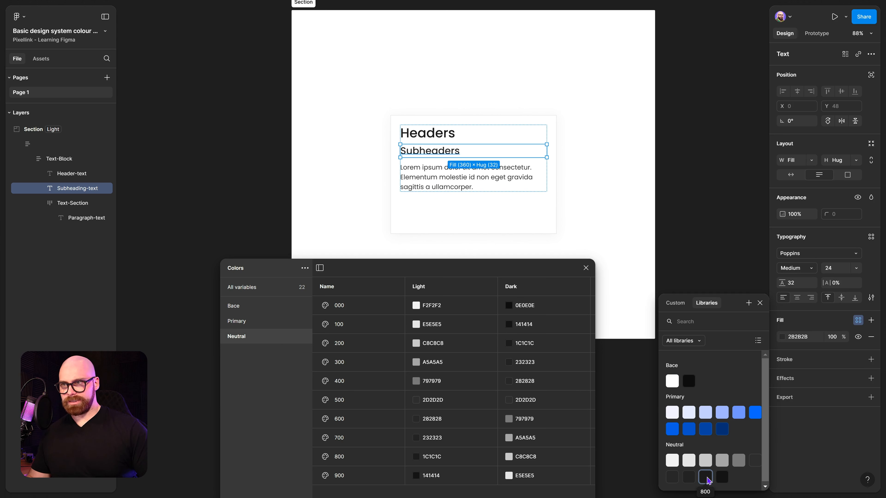
left_click(691, 479)
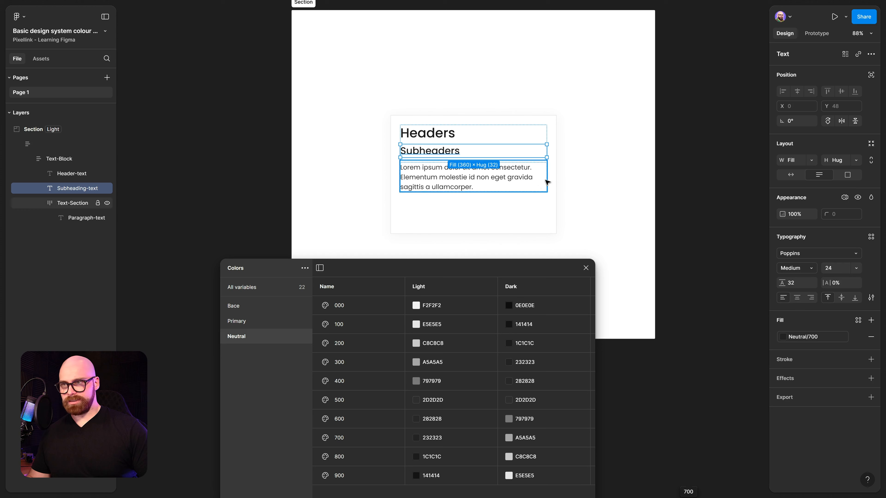
Step: Apply the Neutral/600 variable to the fill of the Paragraph-text layer, then deselect it
left_click(435, 181, "ctrl")
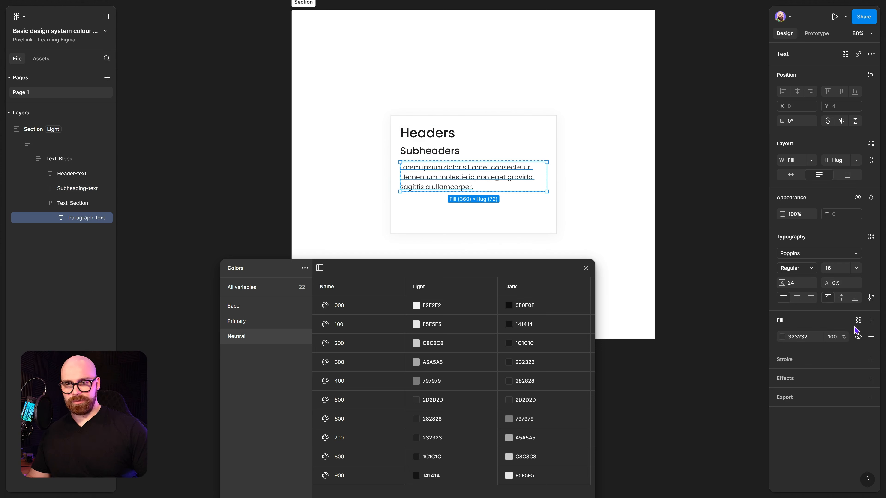
left_click(858, 320)
left_click(677, 478)
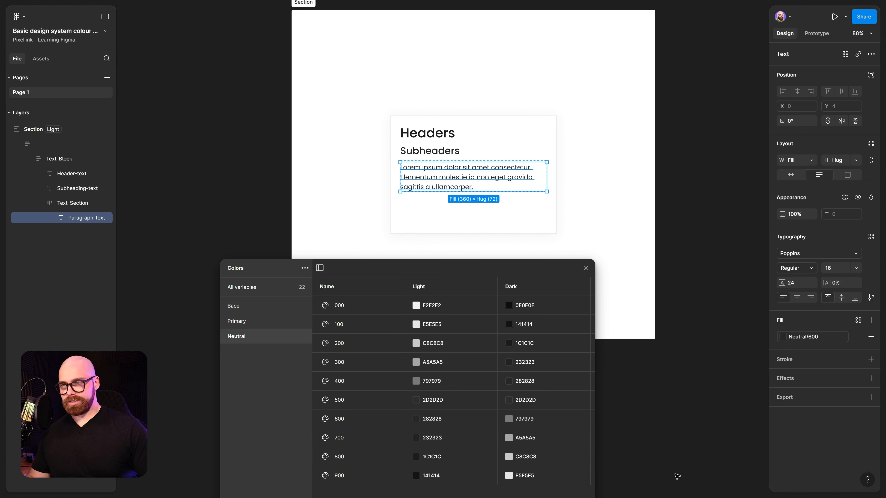
left_click(643, 232)
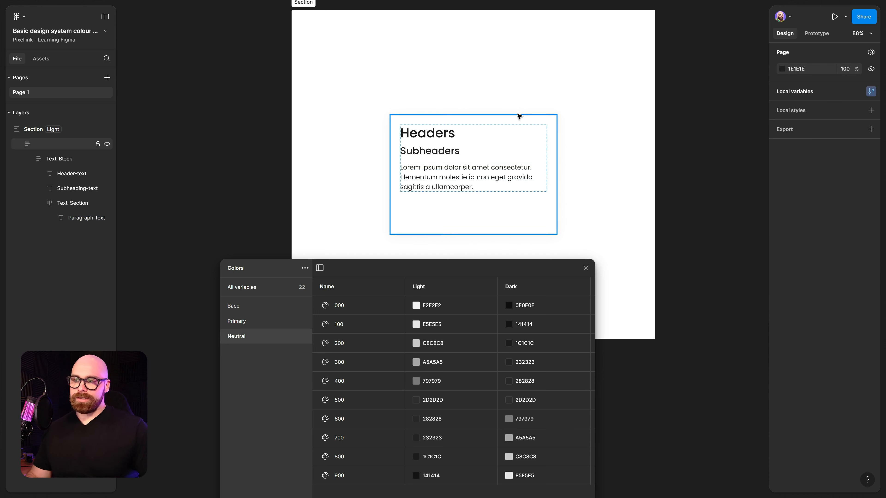
Step: Duplicate the section with its card beside the original and switch the copy's Colors-V1 mode to Dark
left_click(528, 116)
scroll(320, 37, "down", 3)
left_click(272, 32)
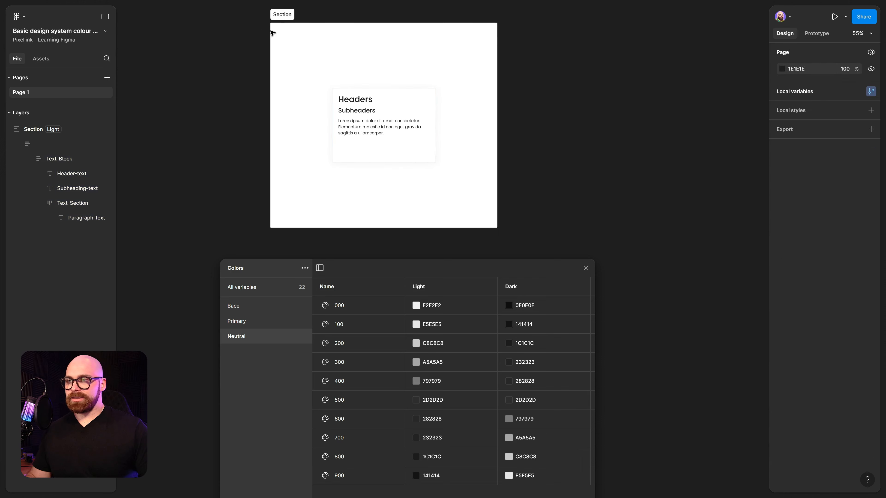
left_click(292, 38)
left_click_drag(294, 40, 577, 52, "alt")
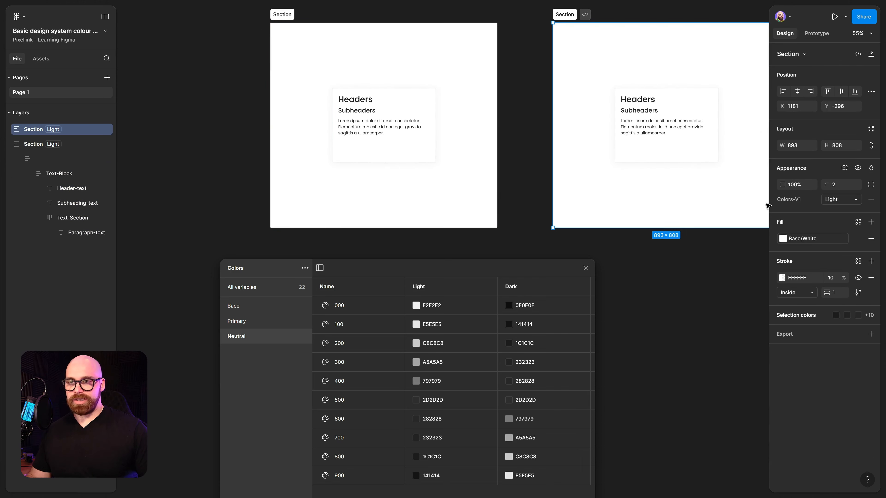
left_click(829, 204)
left_click(824, 211)
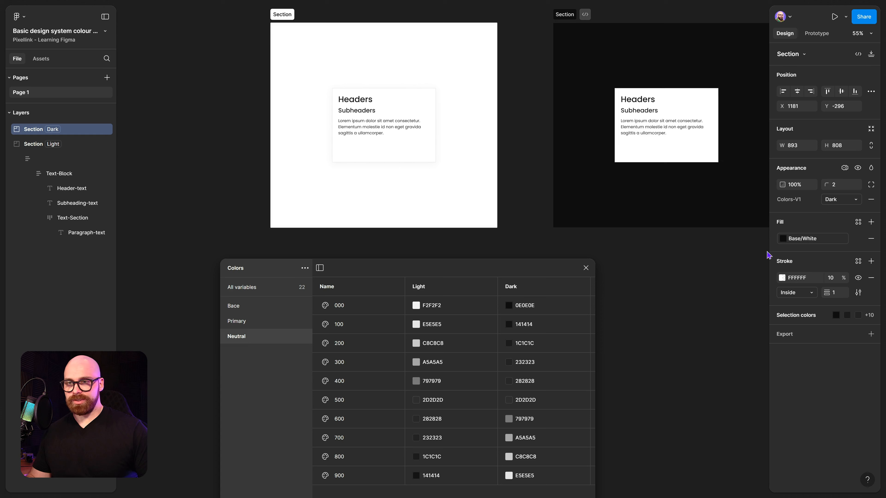
Step: Set the Colors variable mode of the card inside the duplicated section to Dark and deselect it
key("Return")
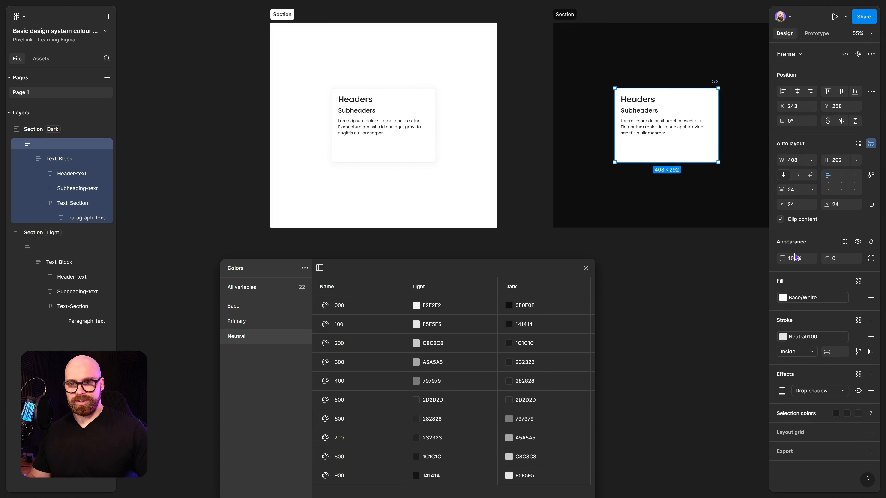
left_click(844, 242)
mouse_move(837, 271)
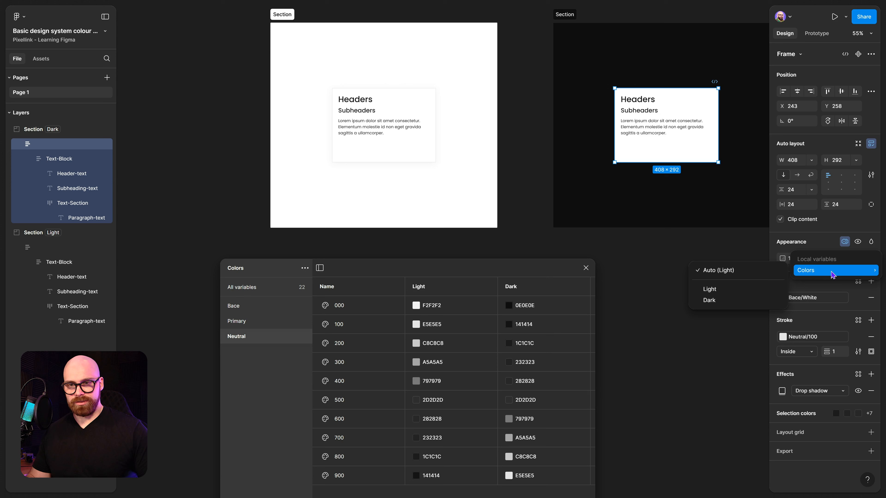
left_click(753, 299)
left_click(682, 282)
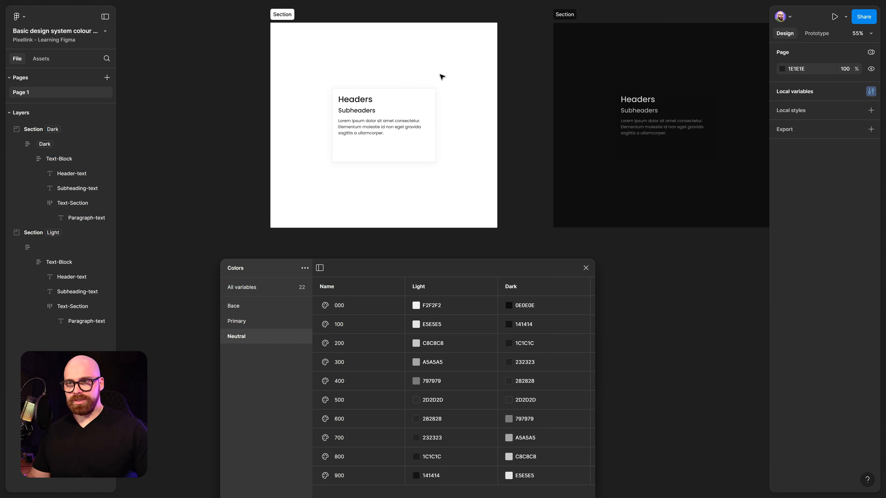
Step: Examine the dark card's text colours and border up close, then bring both sections back into view
scroll(596, 65, "up", 1)
left_click_drag(564, 94, 369, 86)
scroll(453, 74, "up", 2)
left_click_drag(632, 46, 627, 29)
left_click(651, 97)
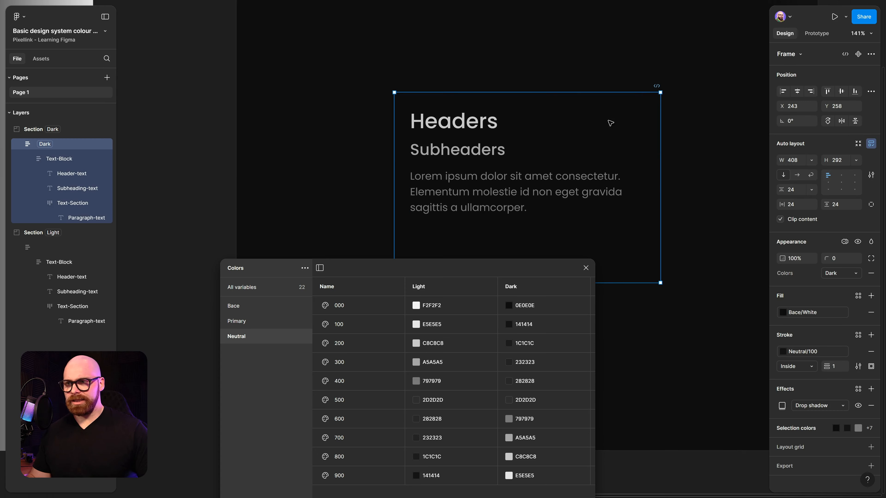
left_click(698, 143)
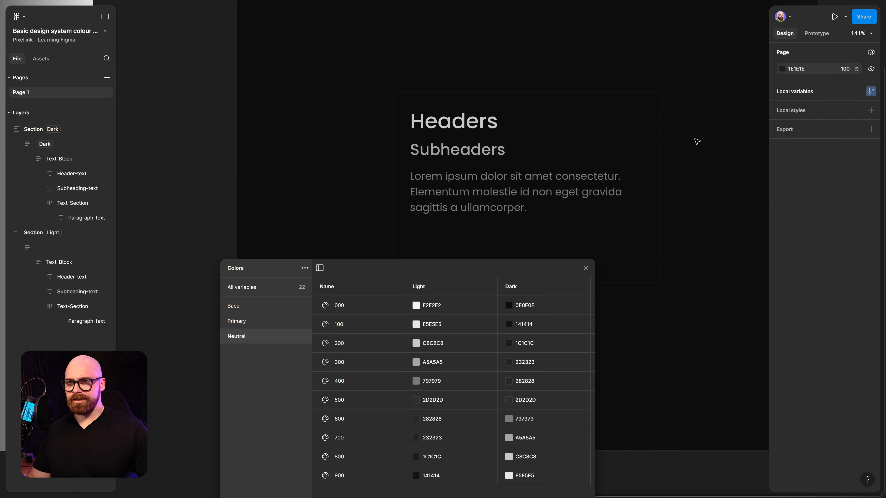
key("shift+1")
Step: Remove the Colors-V1 mode from the duplicated section and set its Colors mode to Dark instead
left_click(701, 224)
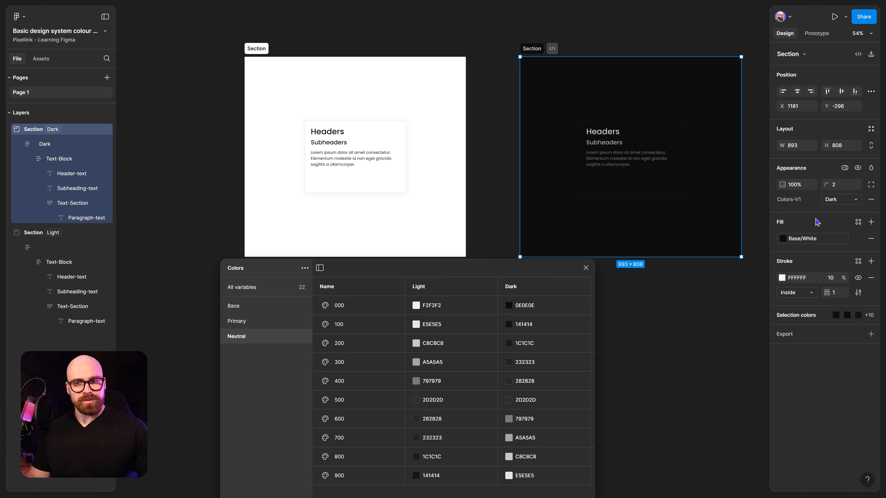
left_click(870, 199)
left_click(845, 168)
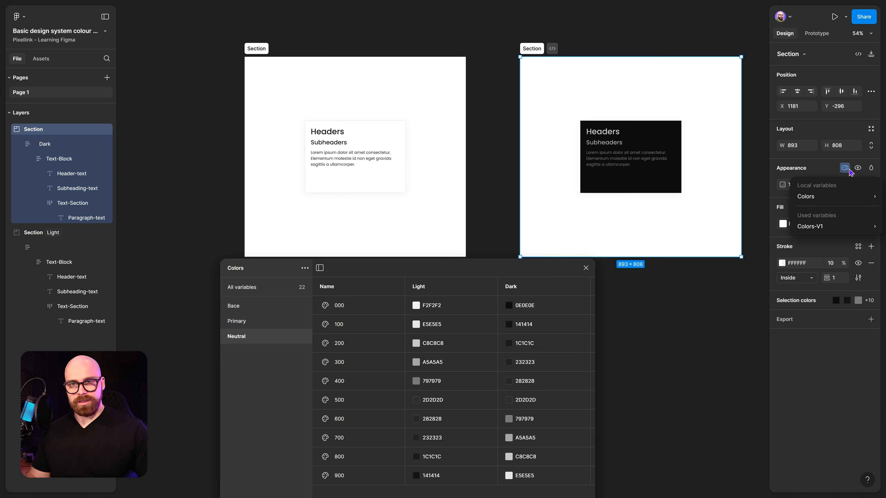
mouse_move(834, 200)
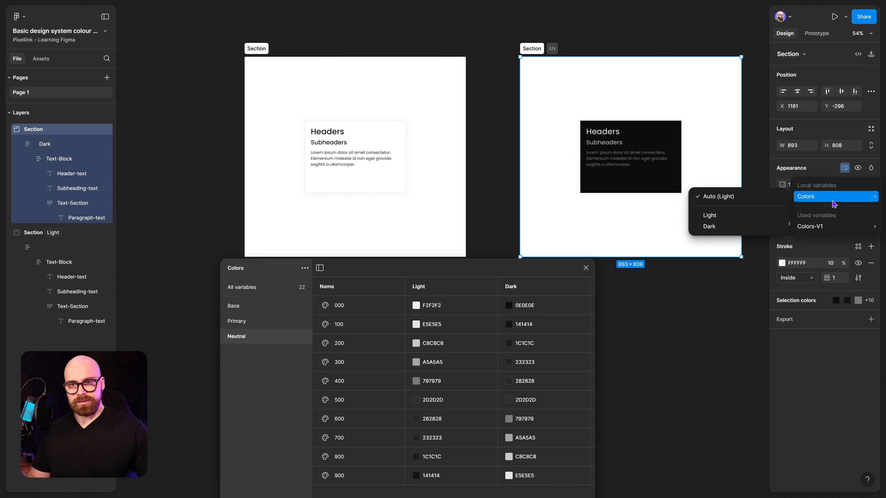
left_click(763, 227)
left_click(535, 57)
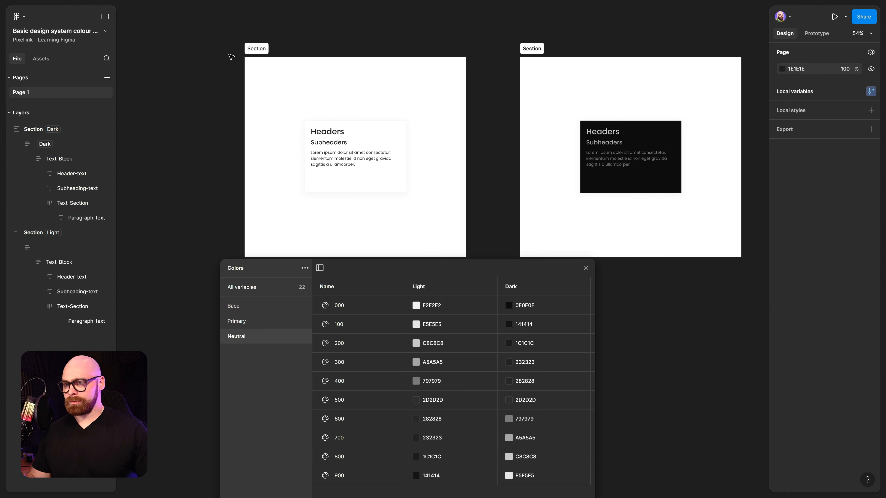
left_click(261, 56)
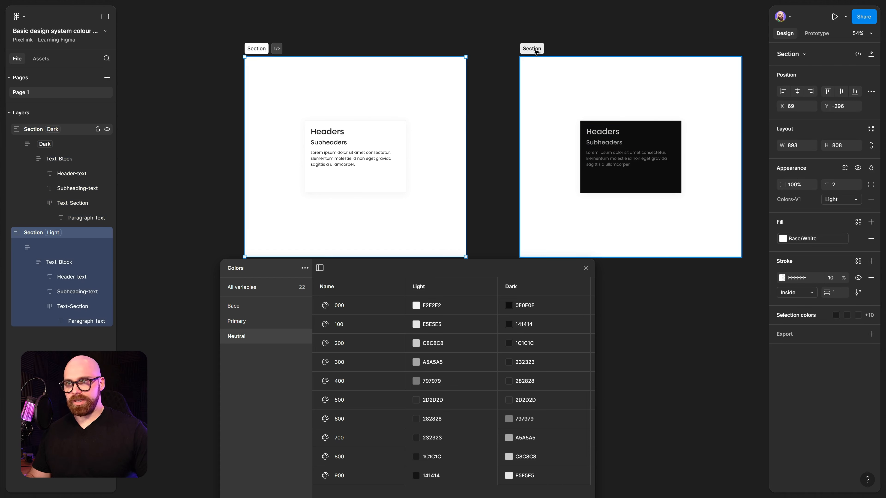
left_click(524, 66, "shift")
left_click(823, 272)
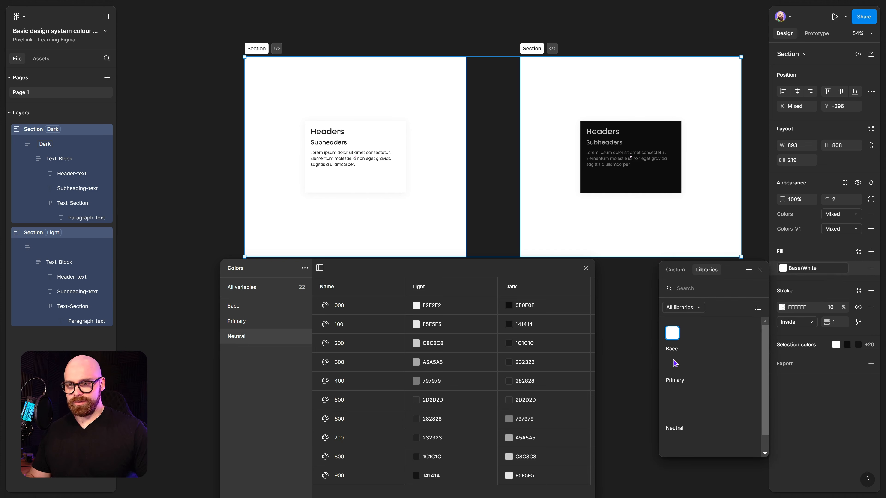
Step: Replace the duplicated section's Base/White fill with the Bace/White variable from the new colour collection
left_click(534, 68)
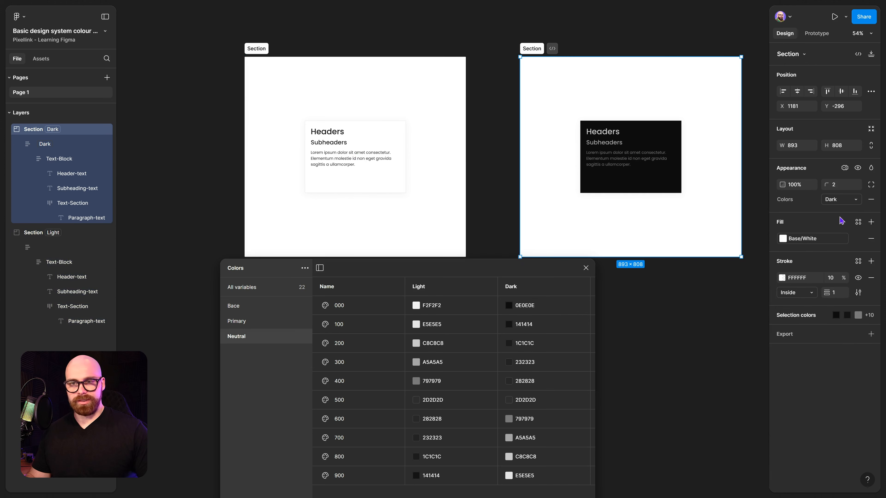
left_click(858, 222)
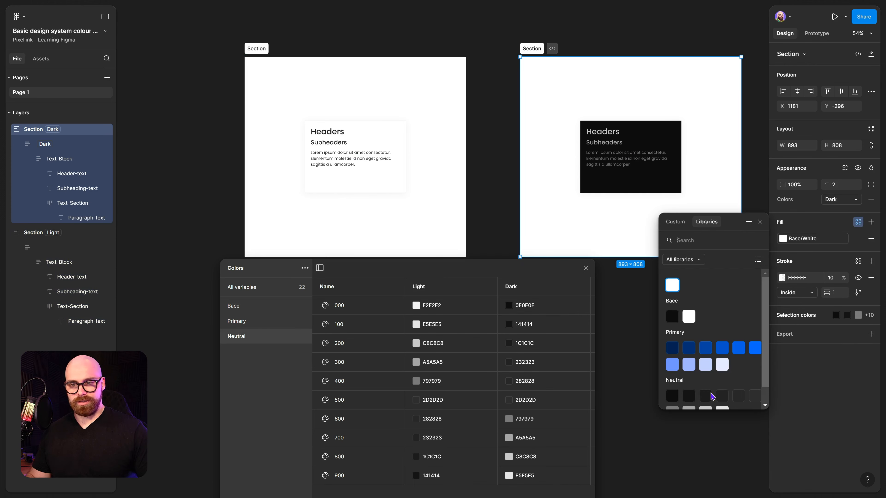
left_click(677, 314)
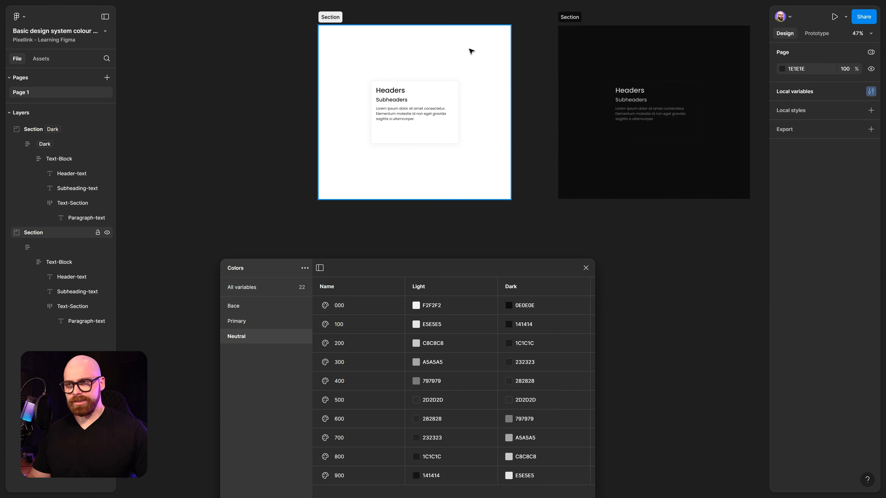
Step: Inspect the dark card's border and text against the dark section background
left_click(607, 79)
key("shift+2")
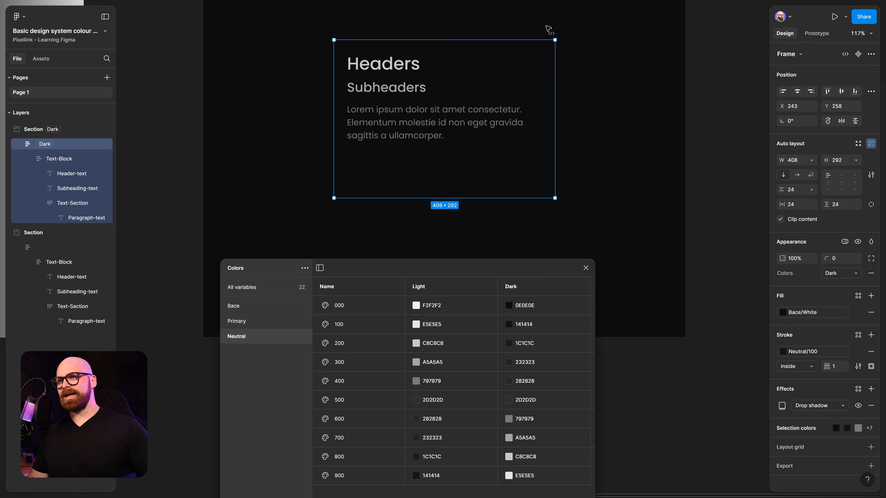
left_click(697, 132)
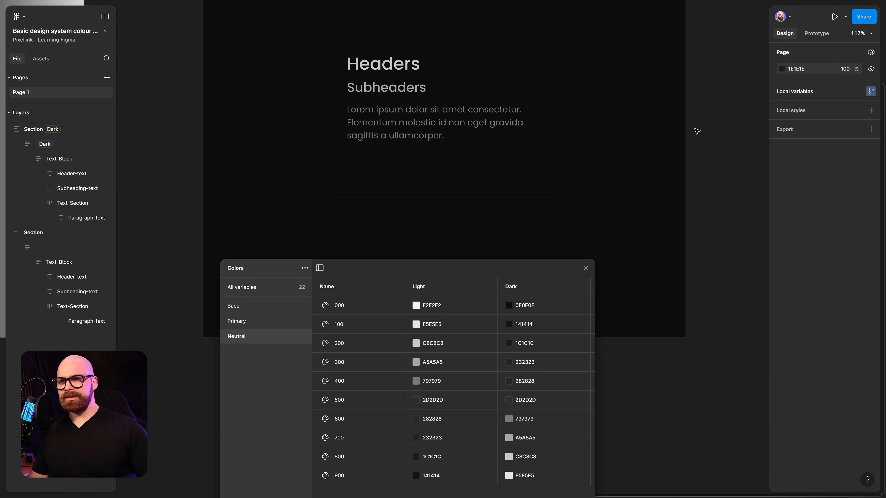
scroll(621, 90, "down", 5)
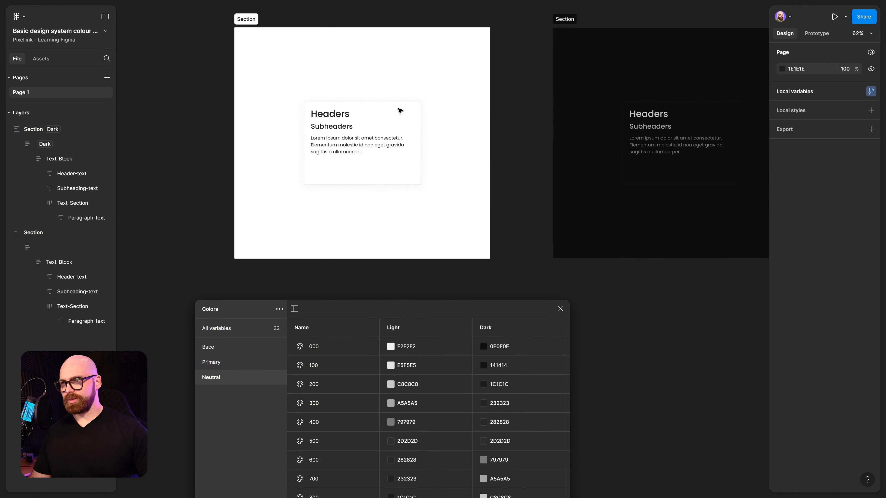
Step: Move the cards in both sections upward and duplicate the light section's card below the original
left_click(401, 115)
left_click(424, 108)
left_click_drag(654, 176, 673, 218)
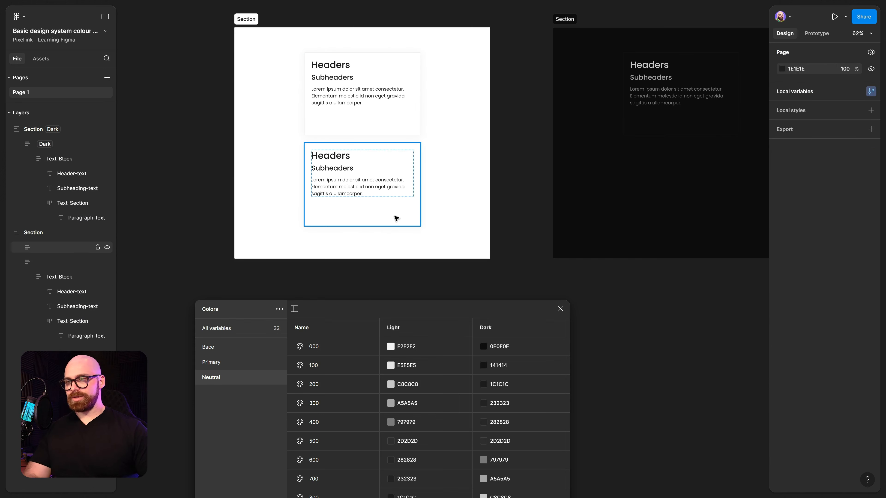
Step: Close the variables window and apply the Primary/500 variable to the lower light card's fill
left_click(400, 219)
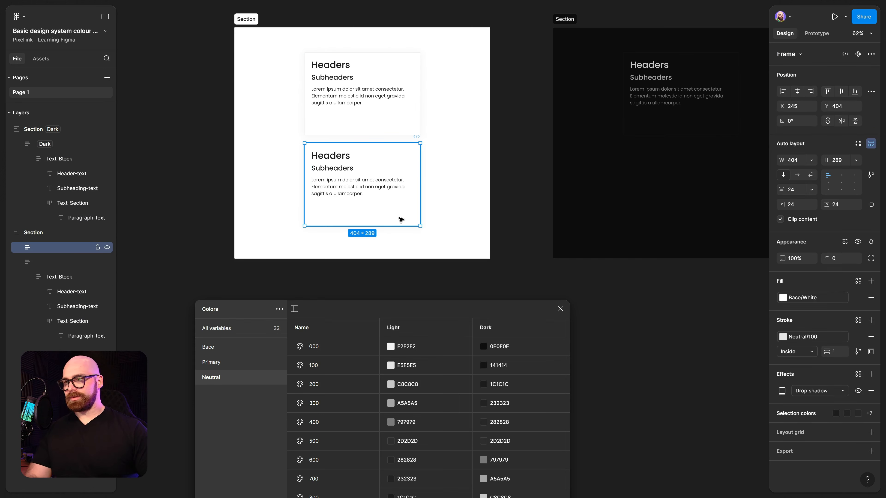
left_click_drag(429, 309, 428, 177)
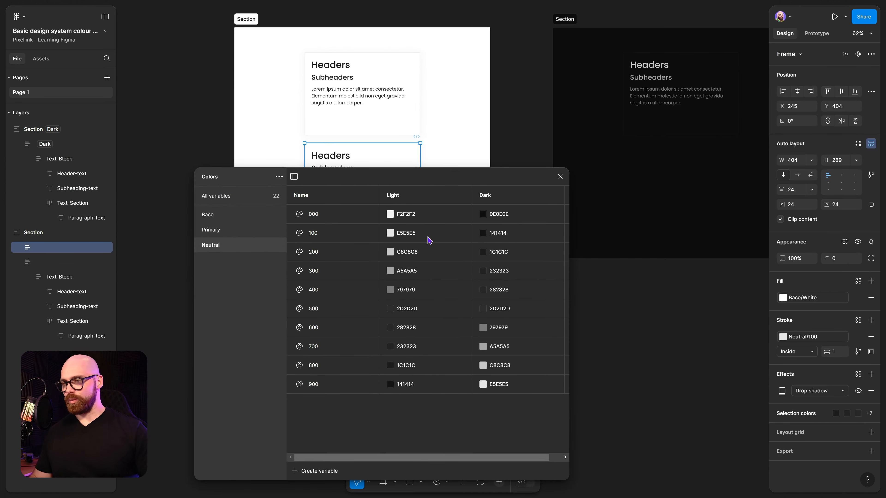
key("Escape")
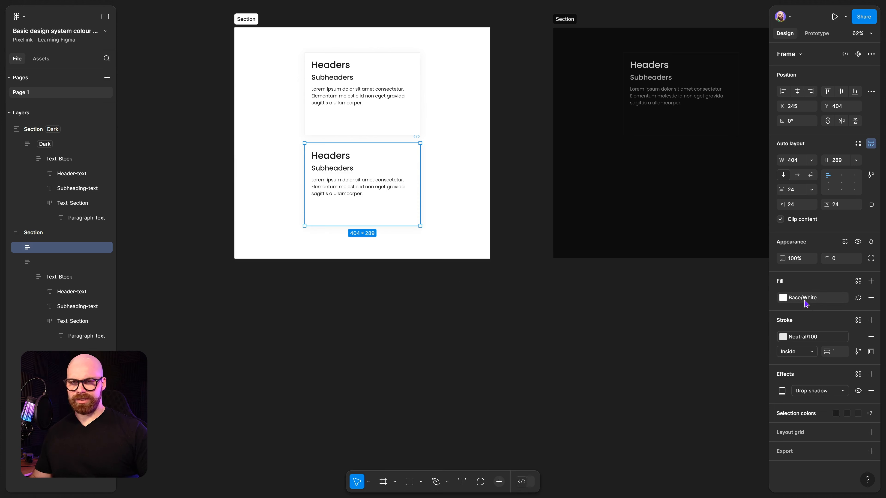
left_click(802, 298)
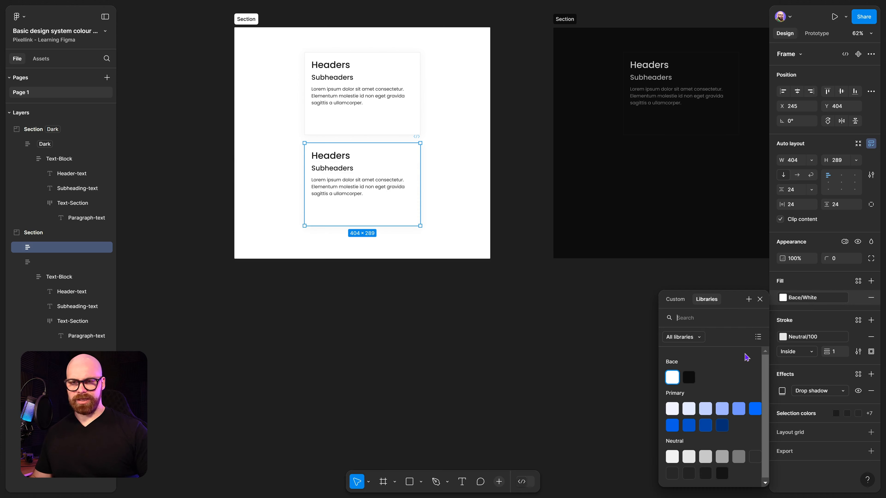
left_click(755, 409)
Step: Apply the Primary/000 variable to the header, subheader and paragraph text in the light section's blue card
scroll(324, 146, "up", 5)
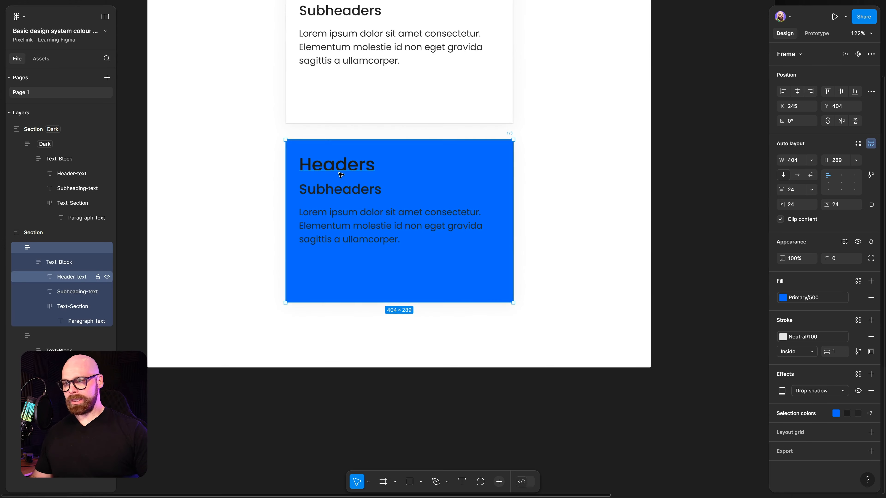
left_click(341, 175)
left_click(340, 189, "shift")
left_click(353, 225, "shift")
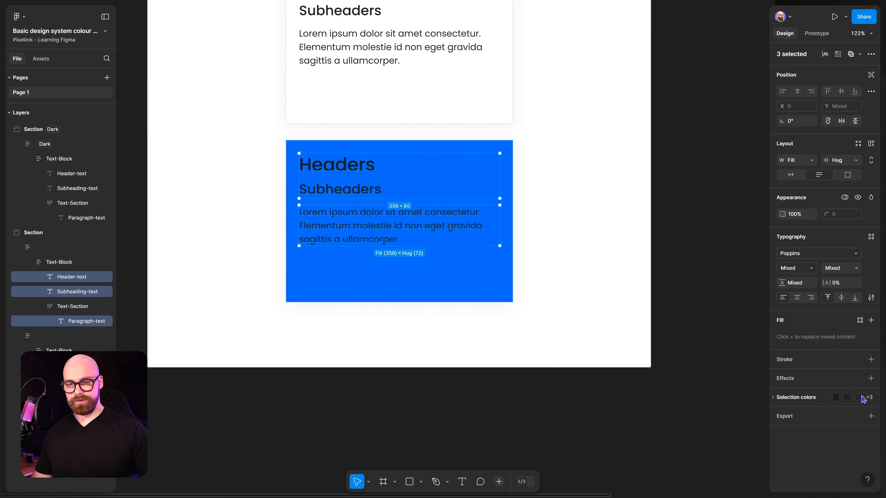
left_click(860, 320)
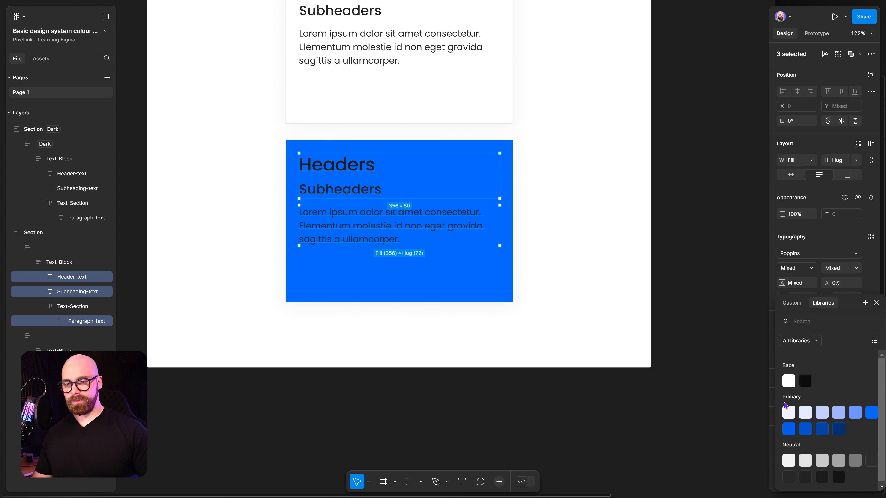
left_click(788, 412)
left_click(693, 333)
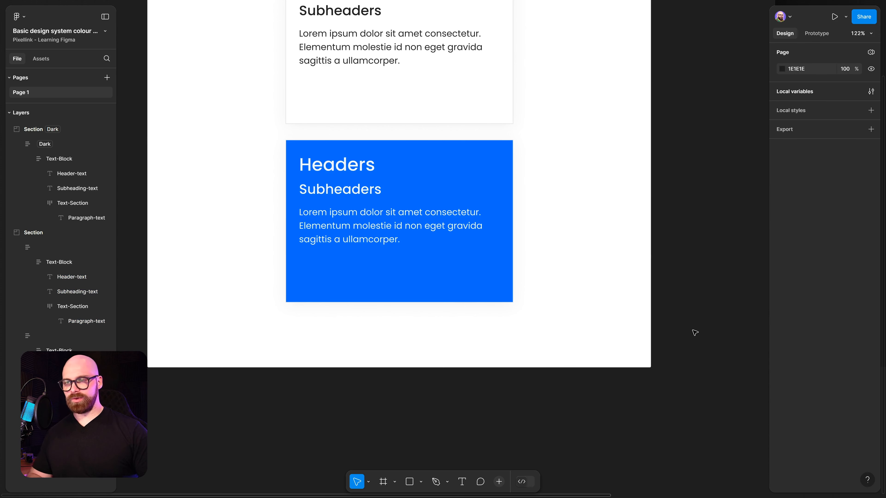
Step: Duplicate the light section's blue card into the dark section, placing it below the existing card
scroll(549, 253, "down", 5)
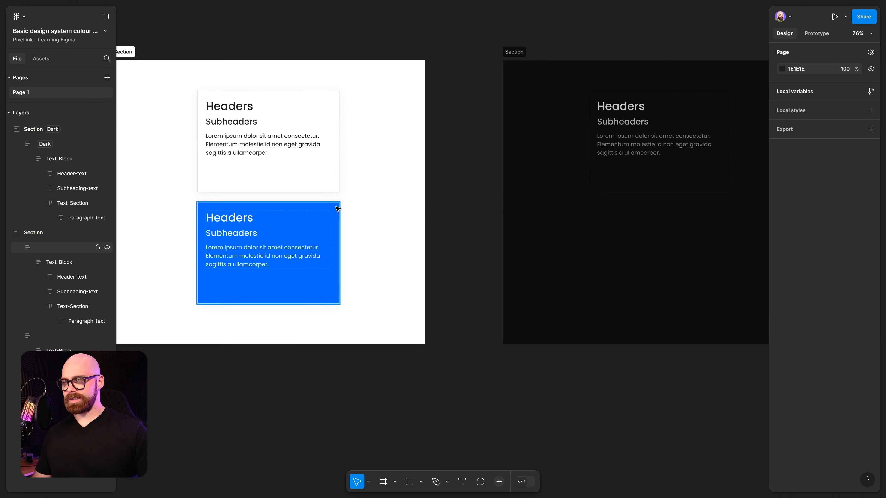
left_click(338, 209)
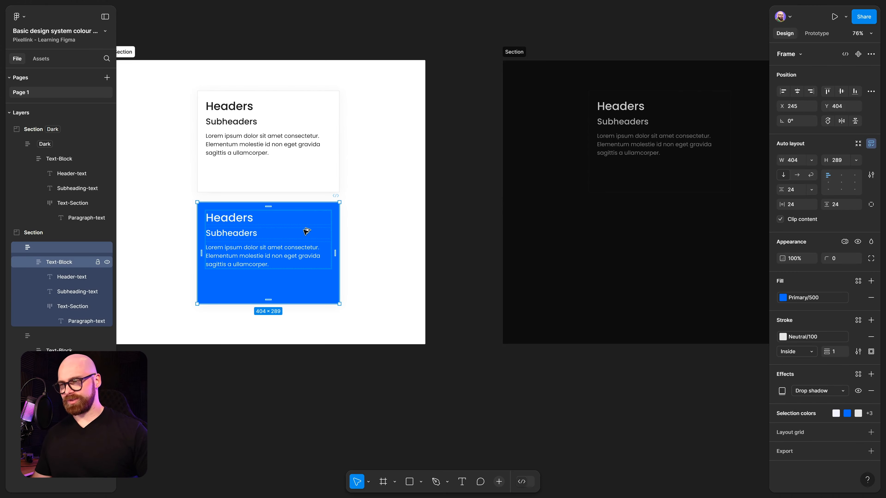
left_click_drag(306, 231, 694, 235)
scroll(570, 301, "right", 3)
left_click(596, 372)
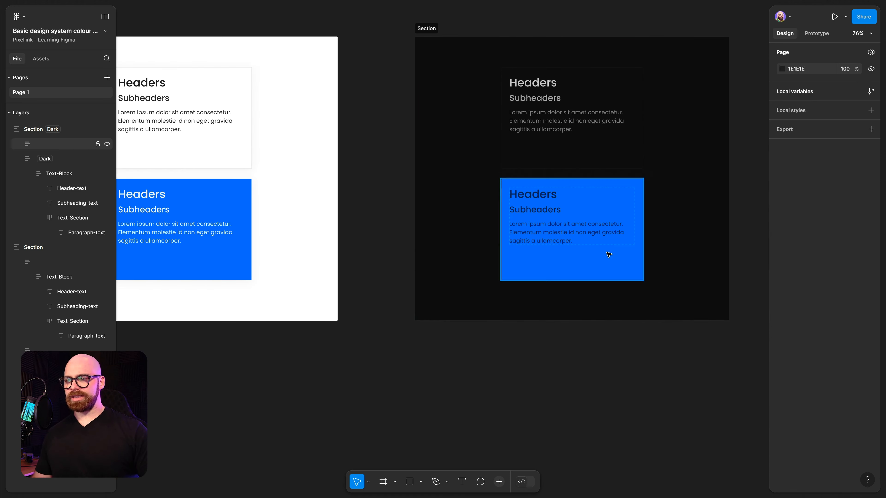
Step: Compare the two blue cards and set the dark section copy's fill to Primary/300
left_click(246, 267)
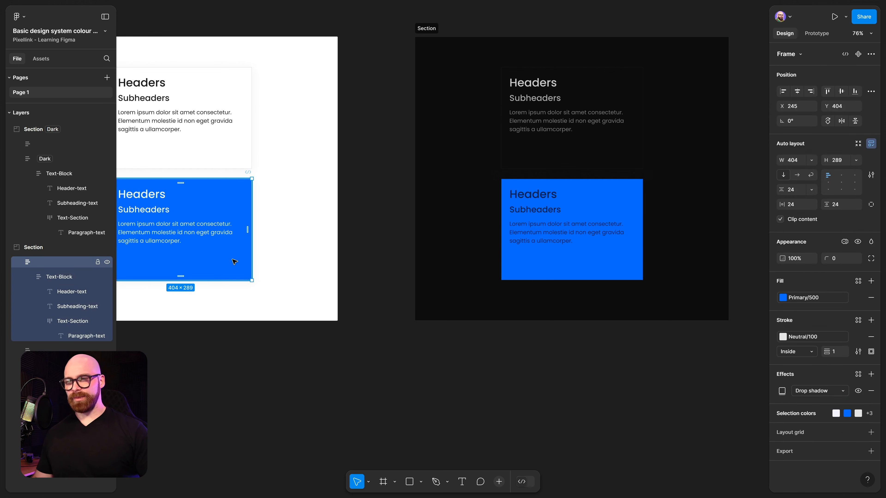
left_click(574, 277)
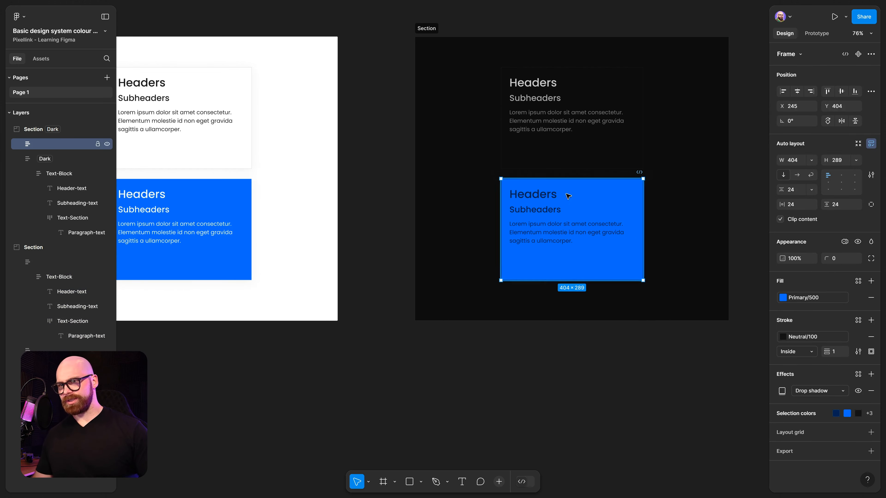
left_click(623, 345)
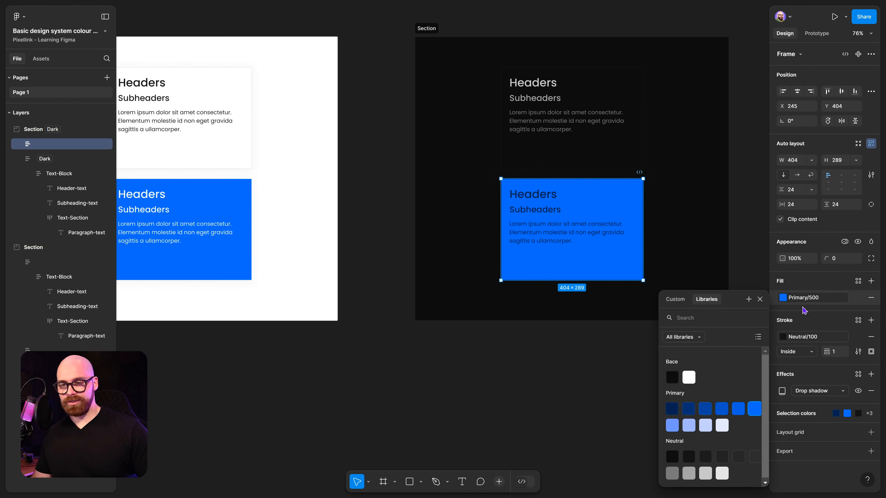
left_click(735, 410)
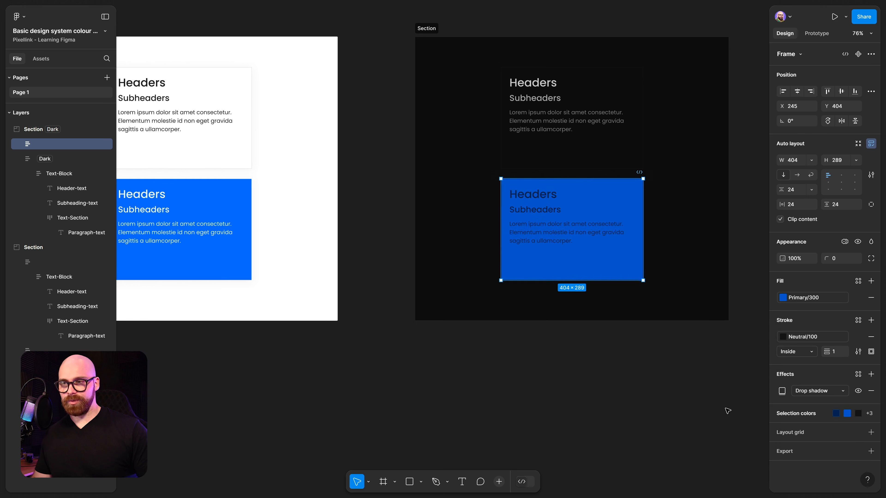
Step: Apply the Primary/900 variable to the header, subheader and paragraph text in the dark section's blue card
left_click_drag(520, 329, 595, 185)
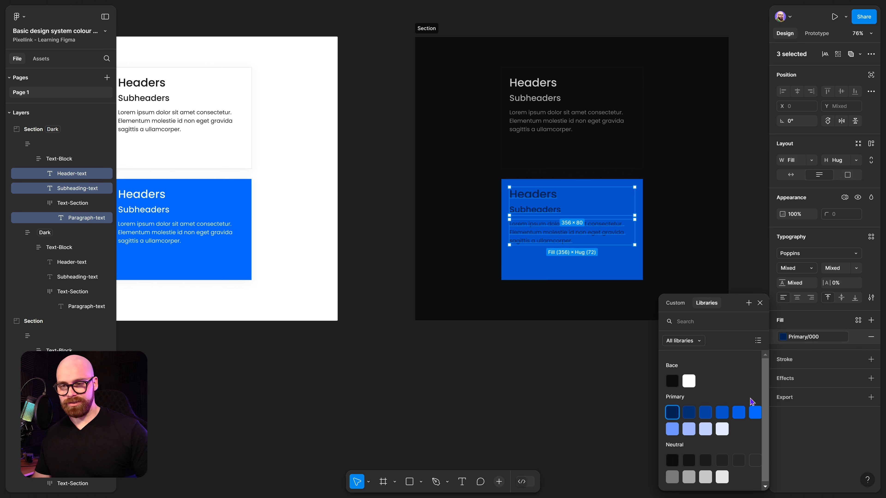
left_click(722, 429)
left_click(618, 370)
Step: Change the fill of the dark section's lower card to the Primary/100 variable
left_click(579, 265)
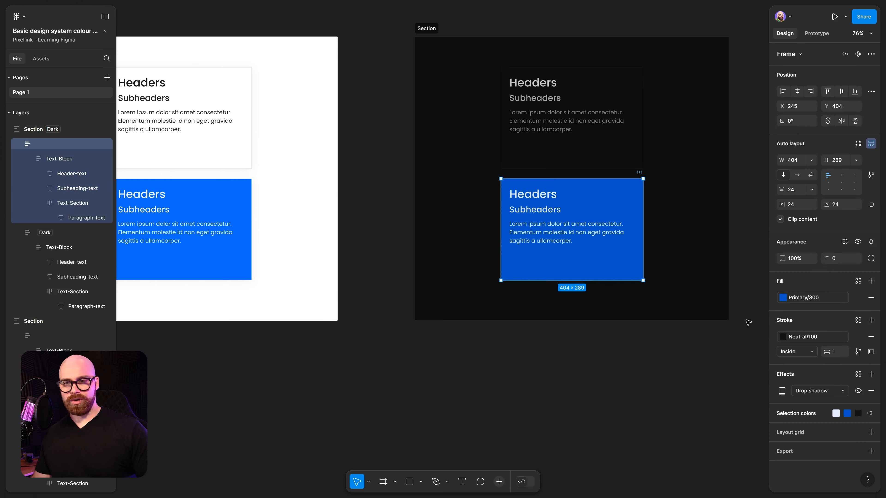
left_click(783, 297)
left_click(689, 410)
left_click(638, 405)
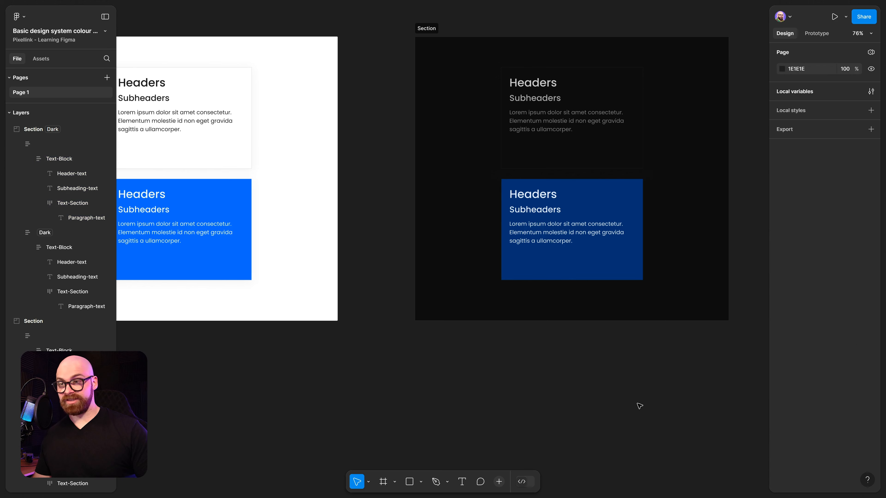
Step: Extend the light section downward to a height of 1353 and duplicate the dark section's lower card below its blue card
scroll(603, 341, "down", 2)
left_click_drag(369, 331, 428, 330)
left_click(433, 172)
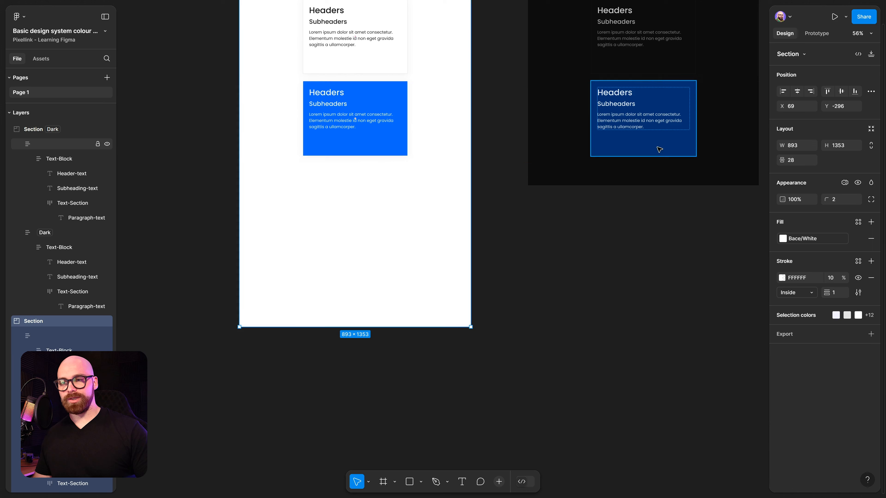
left_click_drag(659, 149, 381, 254)
left_click(520, 310)
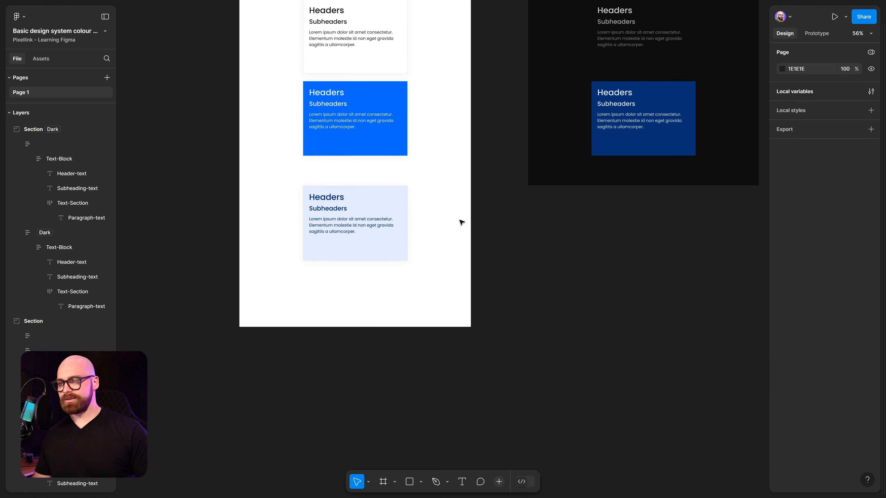
Step: Open the local variables window, widen it and review the Light and Dark values across the colour groups
left_click_drag(492, 277, 489, 324)
scroll(493, 308, "down", 1)
left_click_drag(515, 241, 502, 233)
left_click(869, 91)
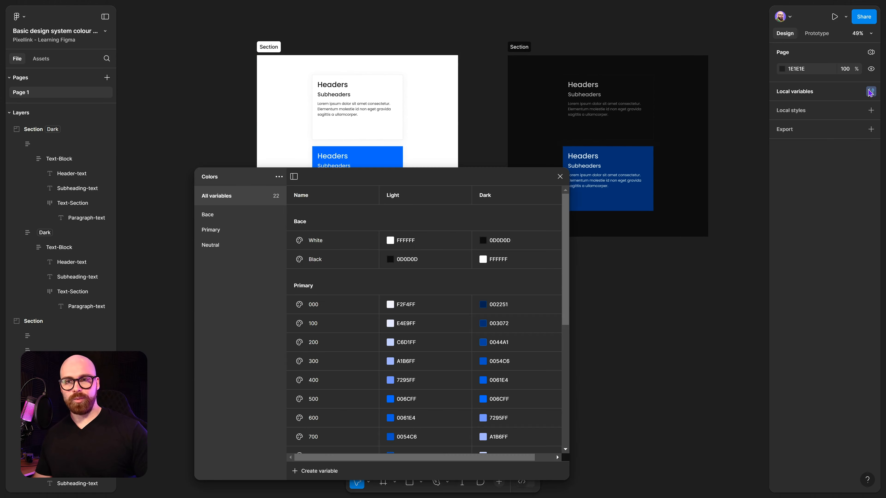
left_click_drag(486, 174, 467, 115)
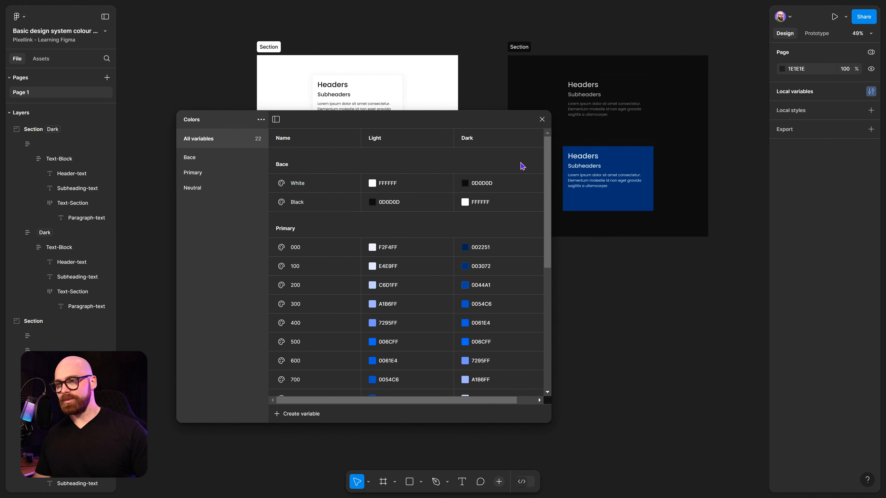
left_click_drag(601, 173, 708, 180)
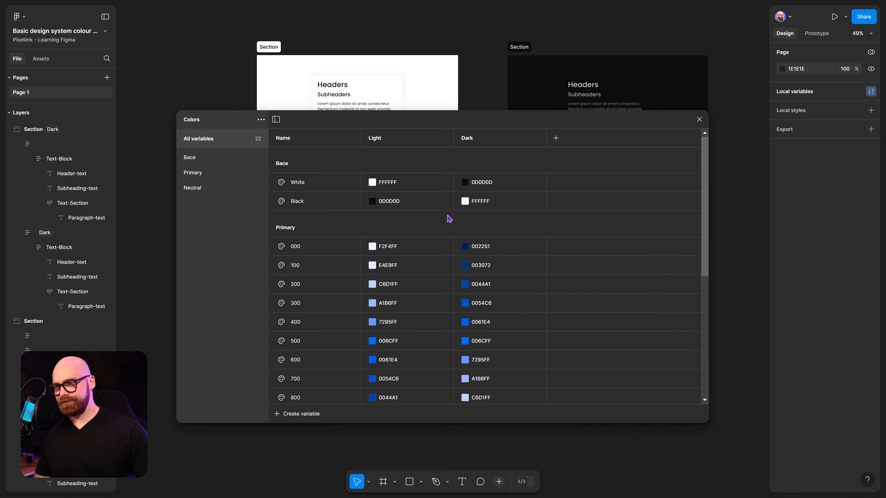
scroll(452, 237, "down", 6)
scroll(514, 289, "up", 6)
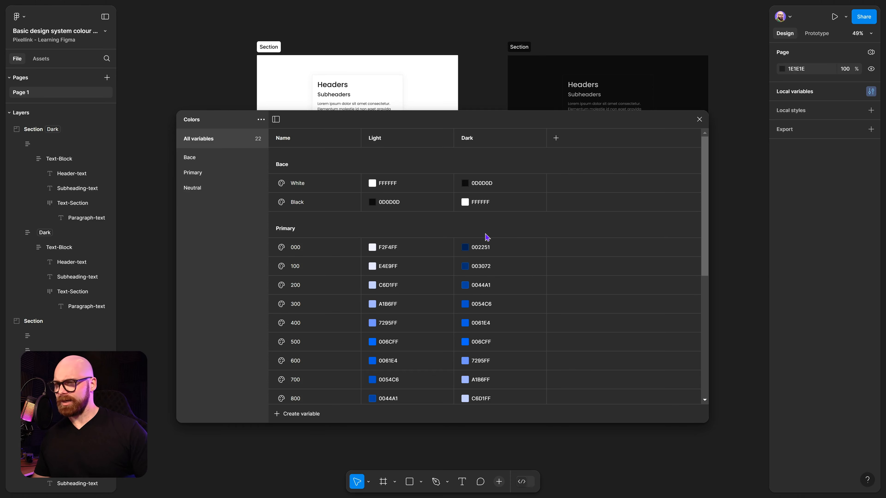
Step: Move the variables window aside to compare the cards in the light and dark sections, and bring it back over the canvas
left_click_drag(433, 120, 437, 322)
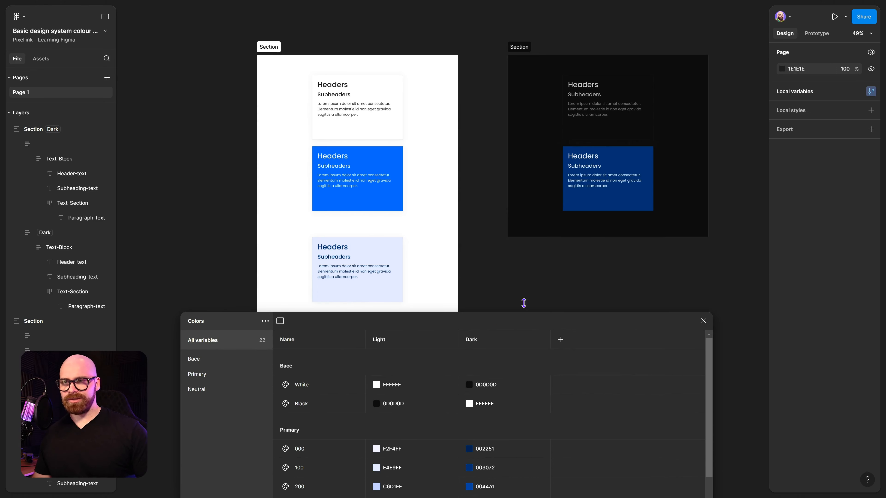
scroll(505, 146, "down", 2)
left_click(523, 116)
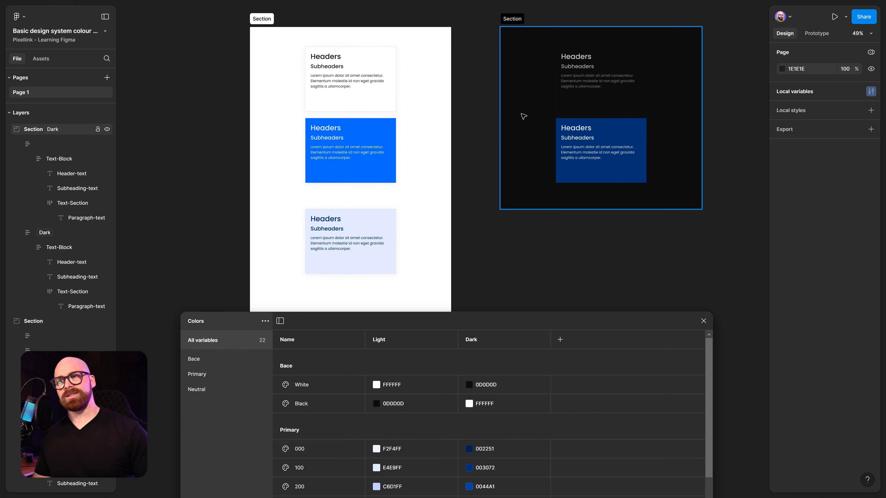
scroll(521, 115, "down", 3)
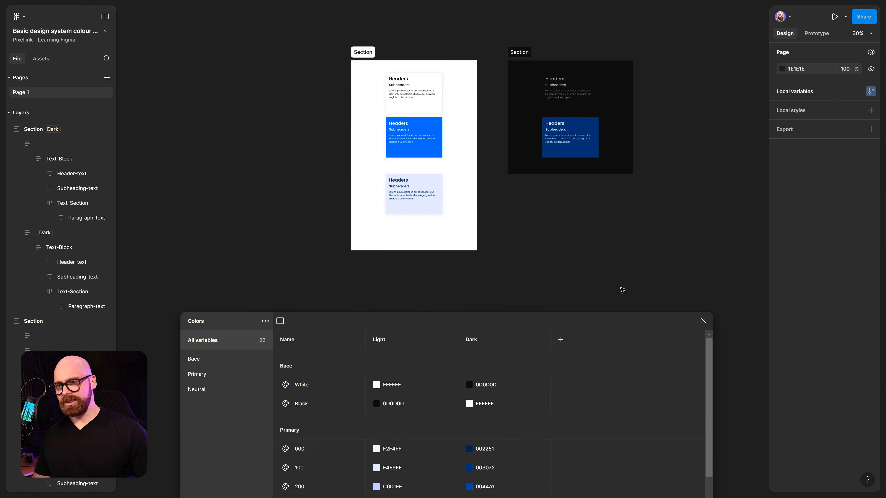
left_click_drag(590, 330, 607, 134)
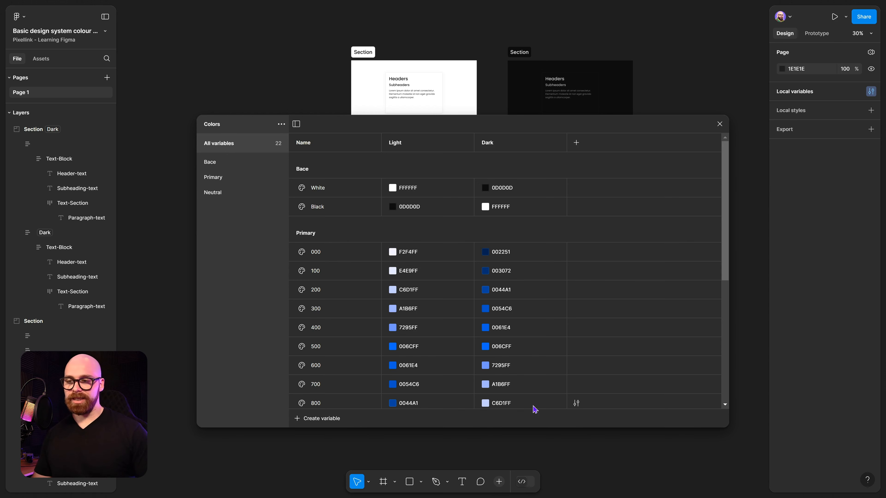
Step: Duplicate the Colors variable collection as Colors Copy with the Variable Utilities plugin
left_click(499, 482)
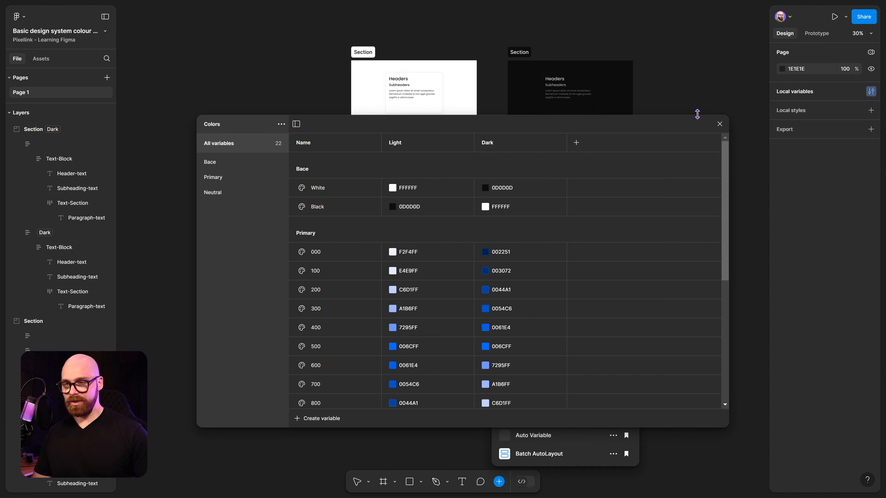
left_click(720, 124)
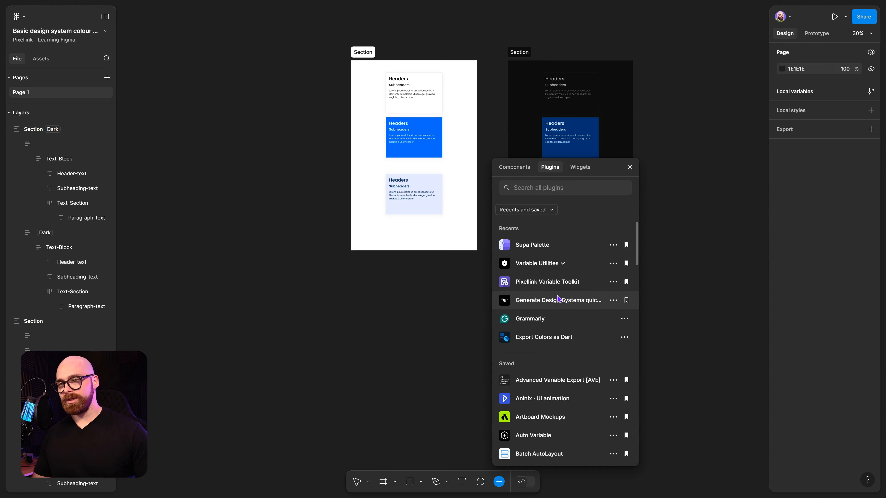
left_click(548, 268)
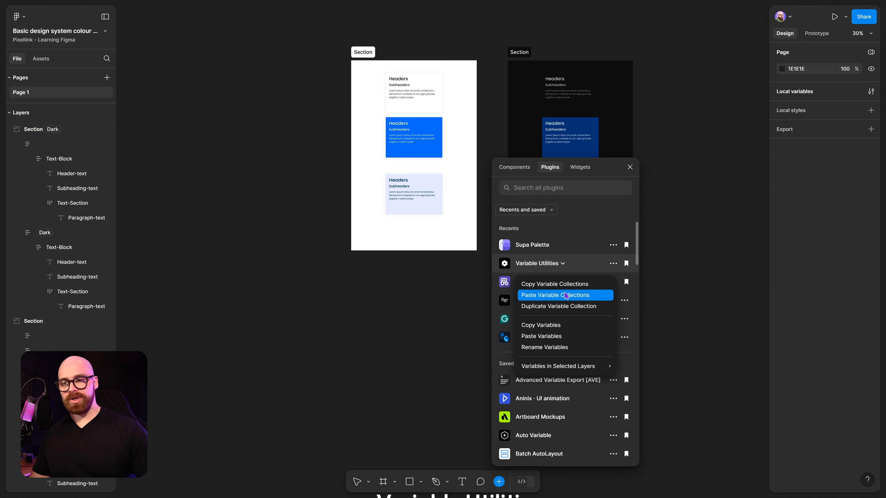
left_click(556, 306)
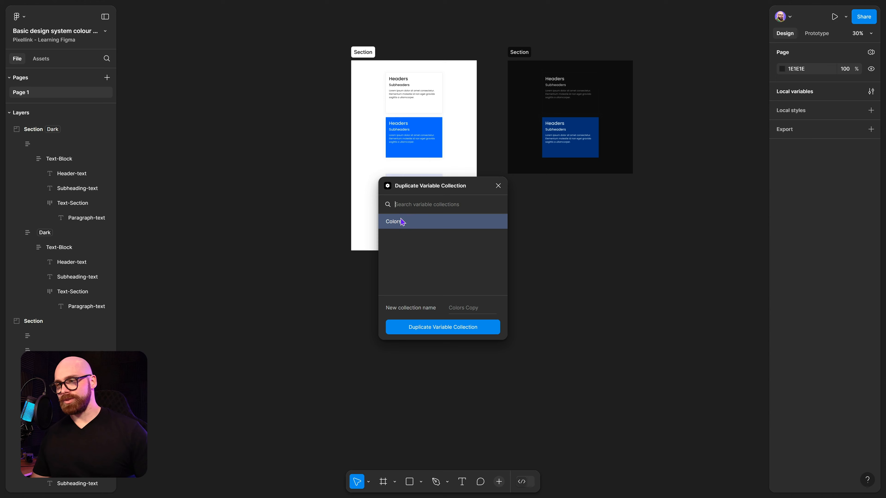
left_click(436, 328)
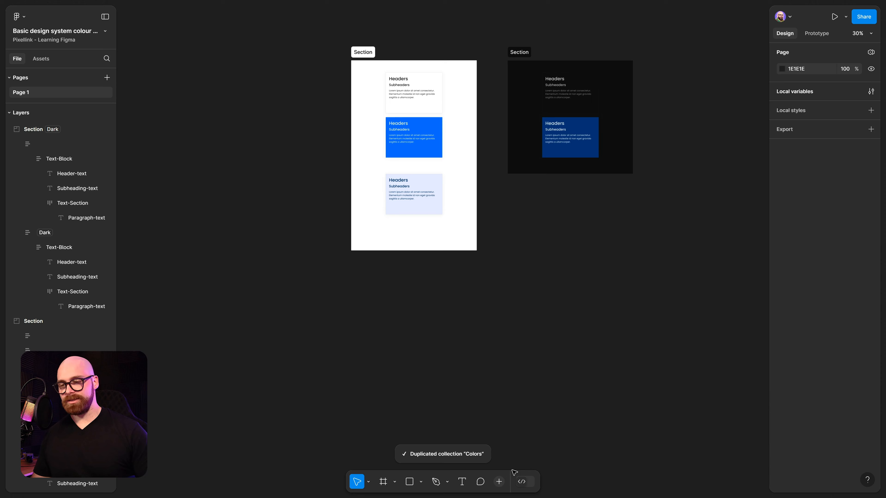
left_click(499, 481)
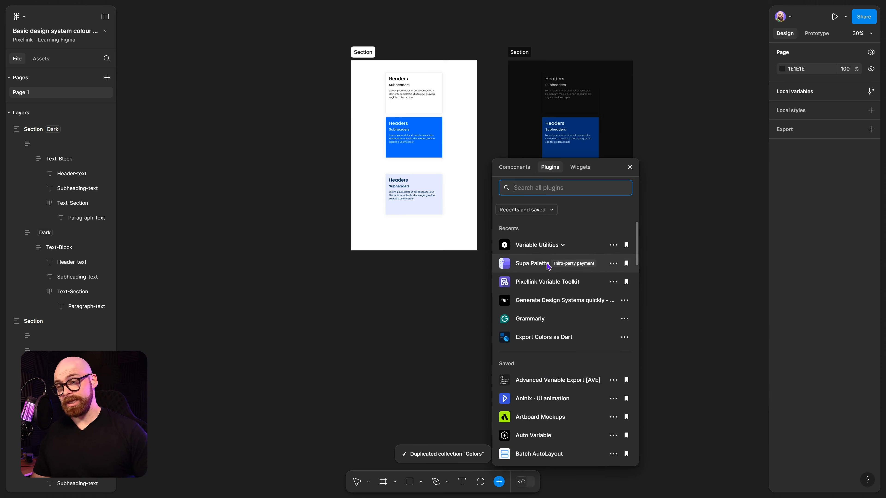
left_click(547, 245)
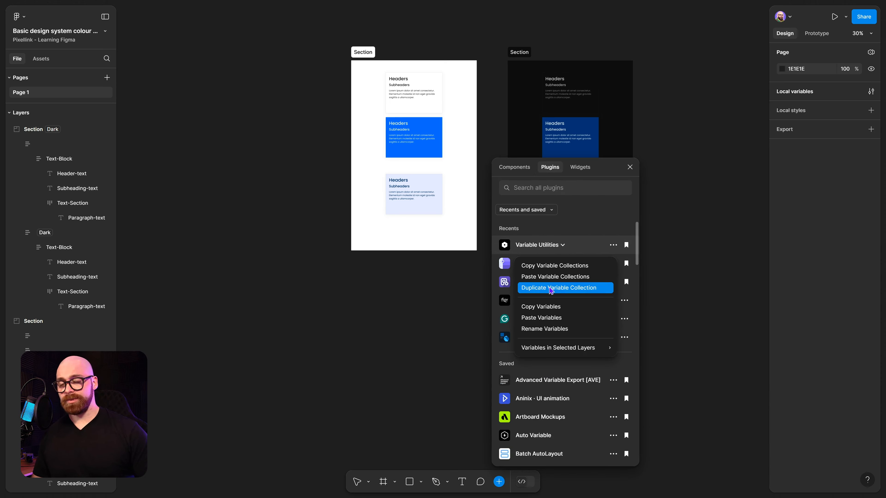
left_click(429, 300)
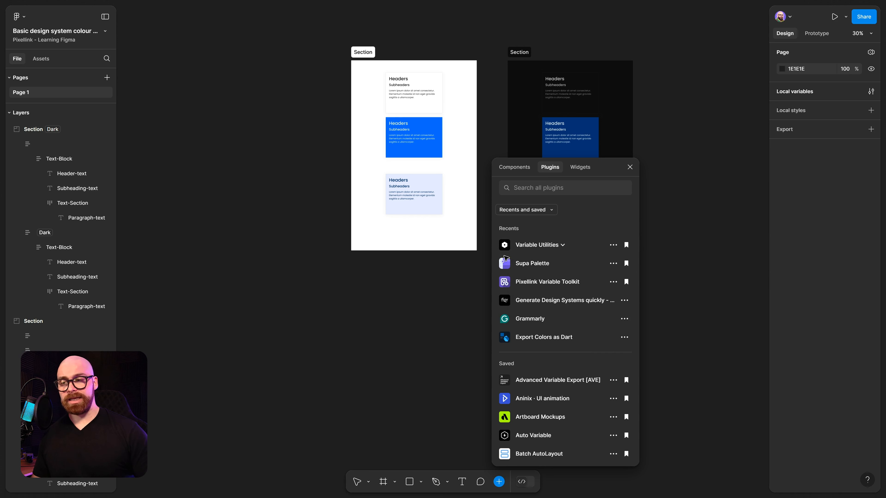
left_click(630, 167)
Step: Open the local variables and show the Colors Copy collection
left_click(872, 92)
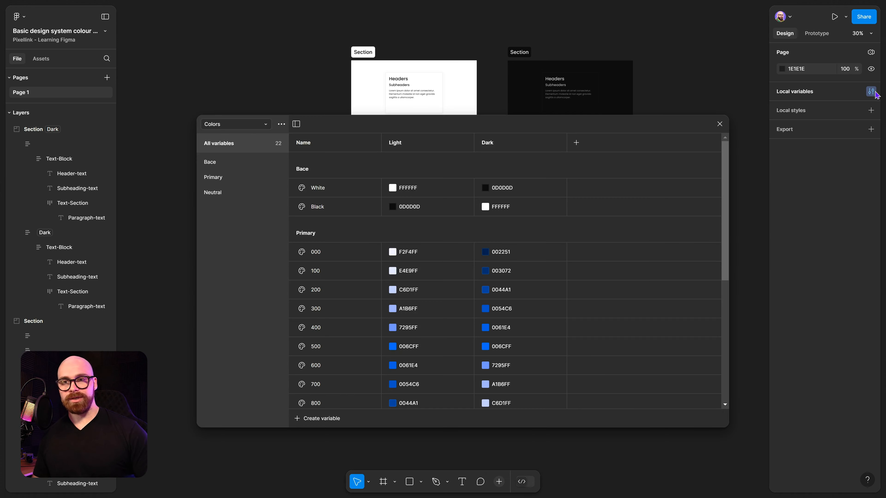
left_click(224, 125)
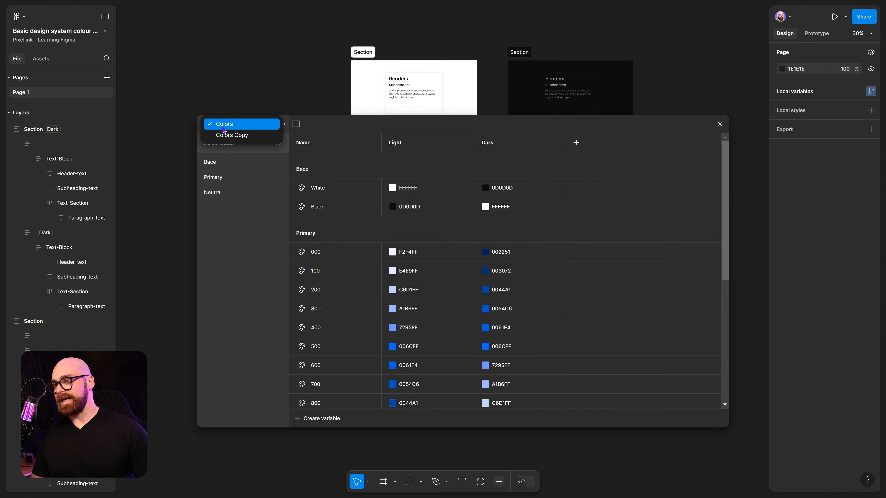
left_click(232, 137)
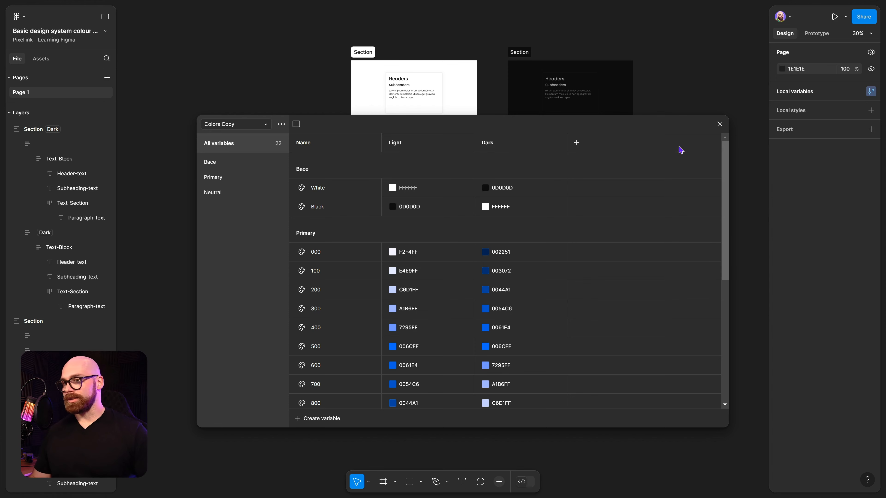
Step: Delete the Light mode from the Colors Copy collection
left_click_drag(630, 123, 603, 75)
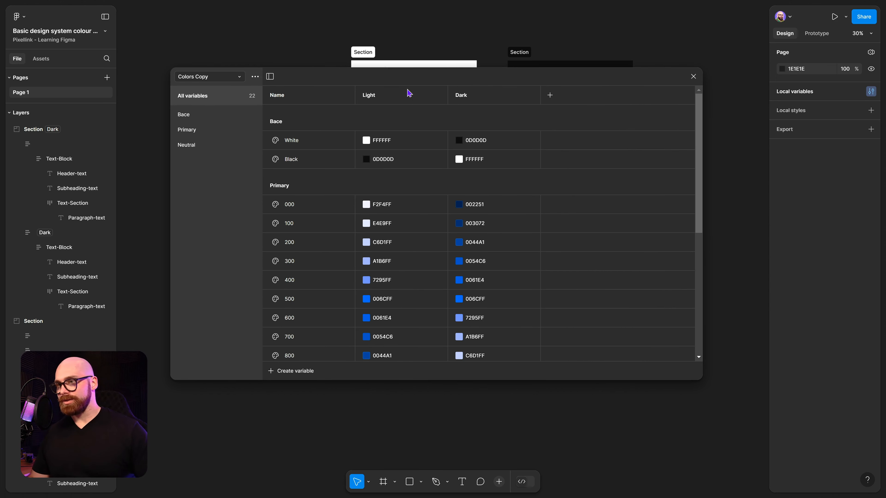
right_click(411, 102)
left_click(434, 138)
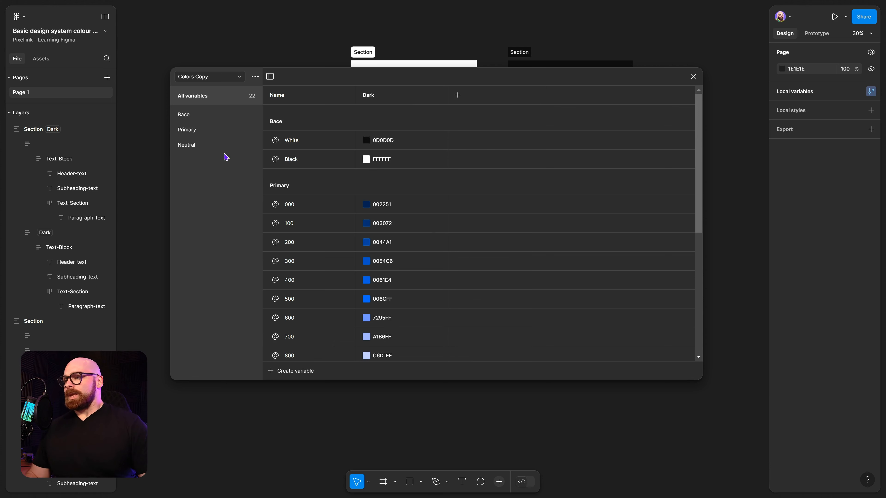
Step: Rename the Bace group in Colors Copy as Dark/Bace to nest it under a Dark group
double_click(197, 115)
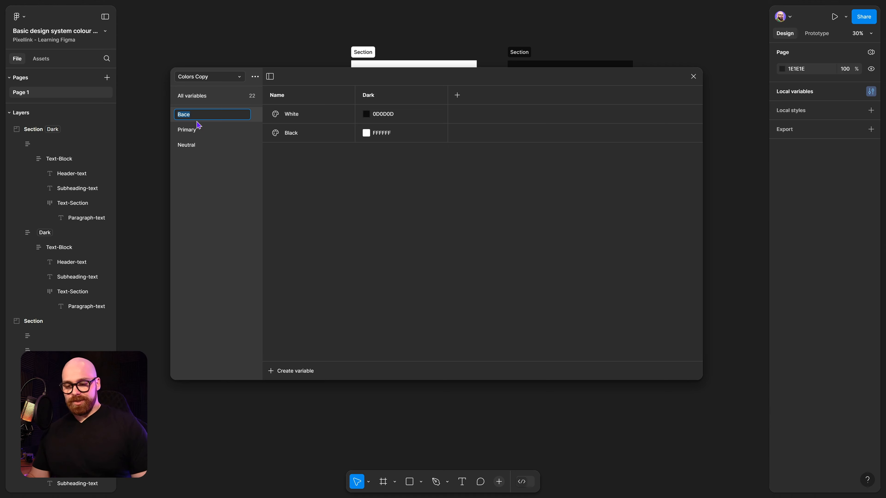
key("Left")
type("/")
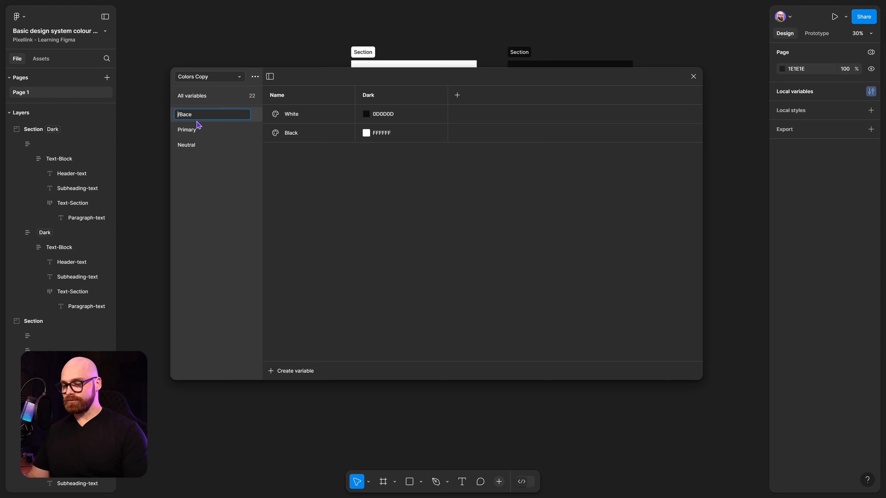
type("Dark")
key("Return")
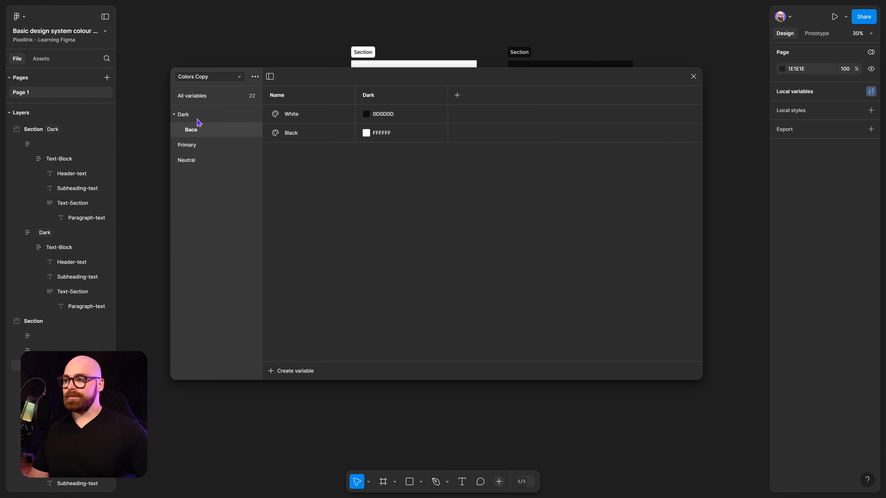
Step: Move the Primary and Neutral groups of Colors Copy into the Dark group and collapse it
left_click(185, 148)
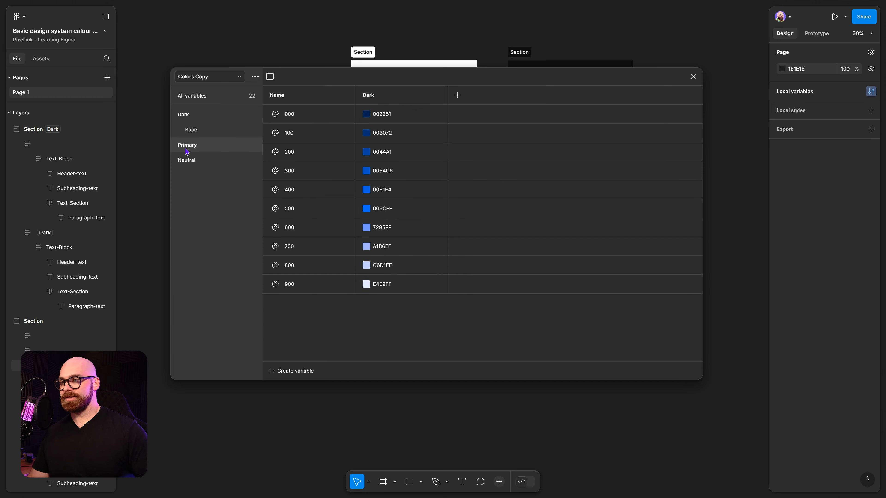
left_click_drag(196, 151, 257, 158)
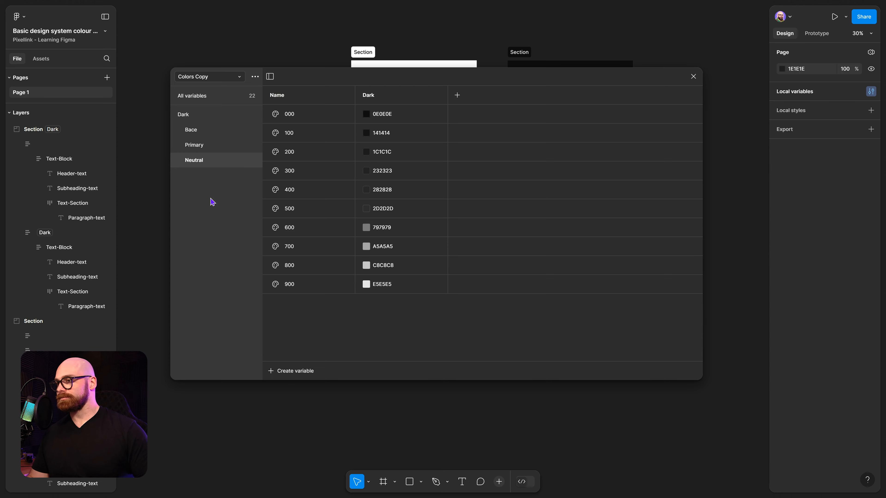
left_click(188, 116)
left_click(174, 114)
Step: Switch to the Colors collection and rename its Bace group as Light/Bace
left_click(236, 81)
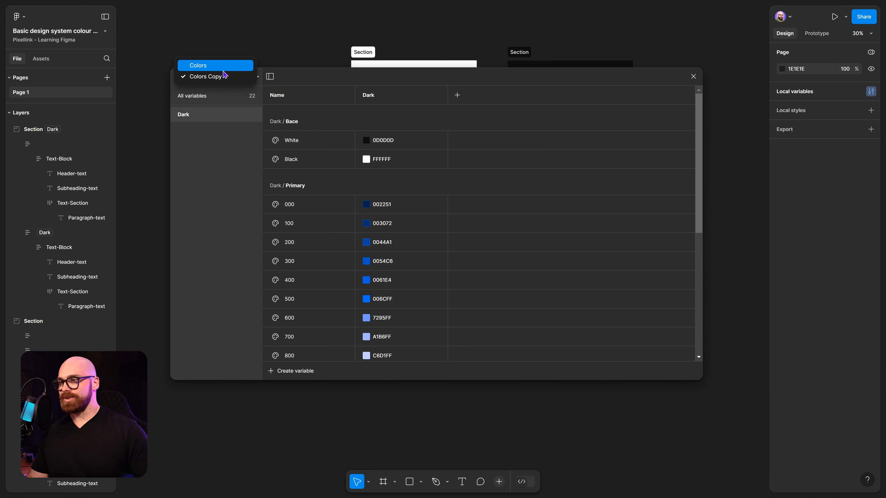
left_click(202, 66)
left_click(183, 115)
double_click(182, 117)
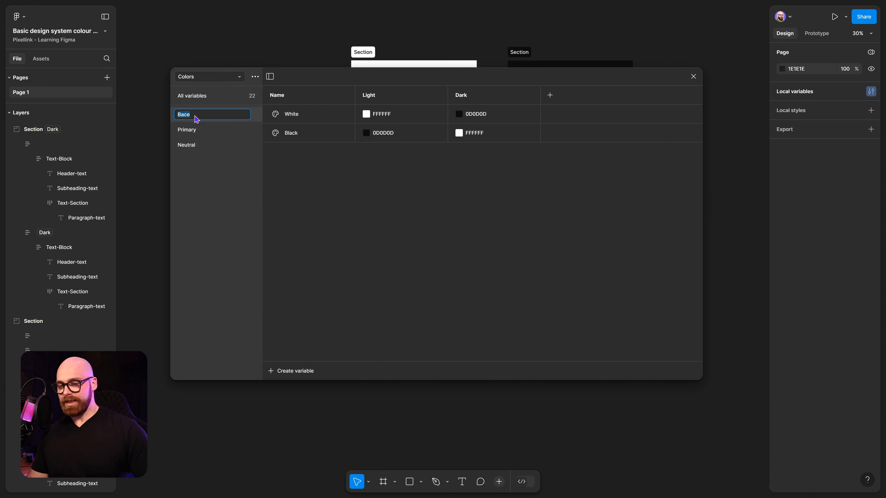
key("Left")
type("Light")
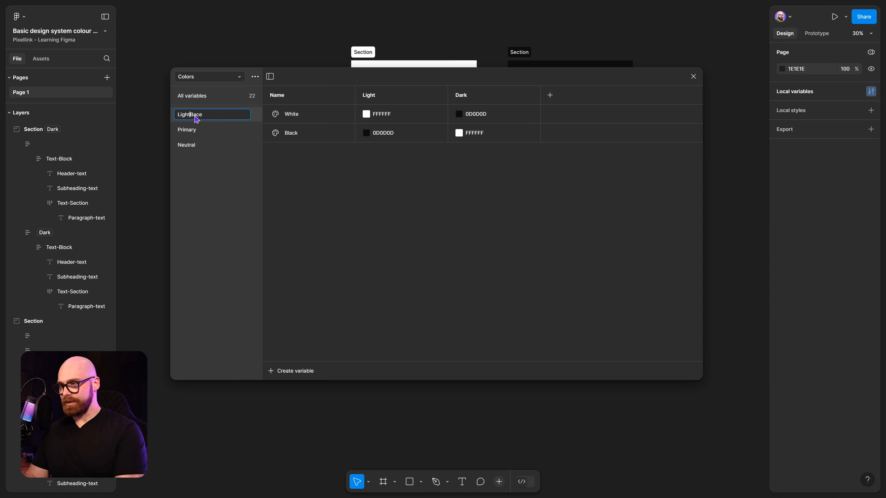
type("/")
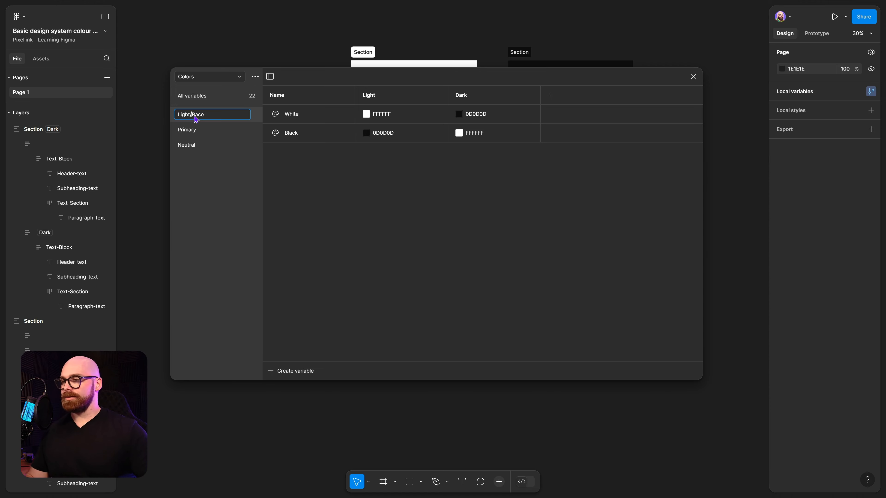
key("Return")
Step: Move the Primary and Neutral groups of the Colors collection into the Light group and collapse it
left_click_drag(182, 148, 235, 124)
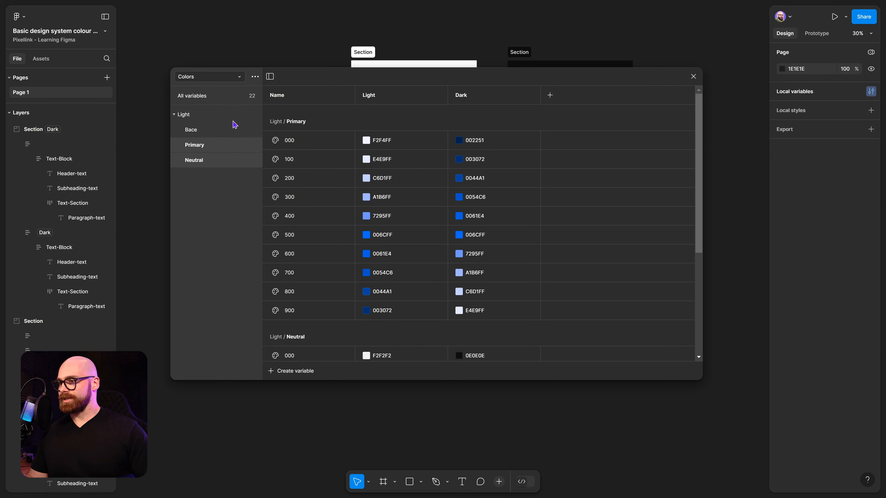
left_click(187, 115)
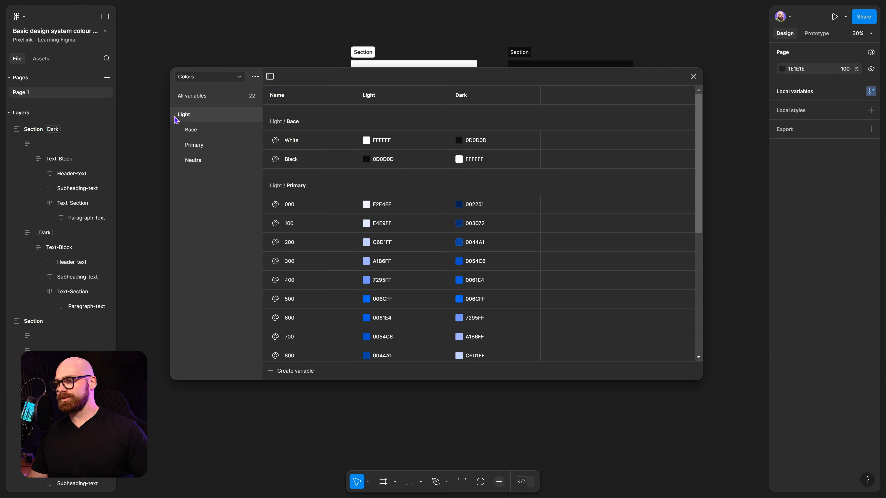
left_click(175, 115)
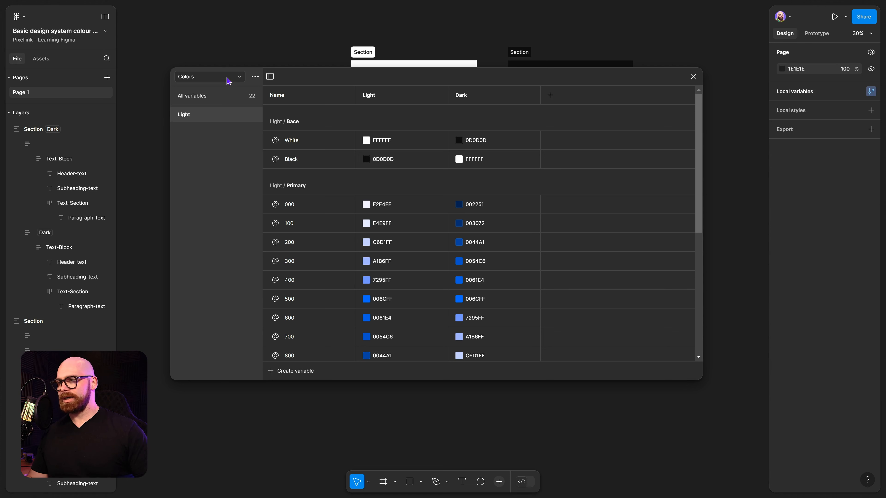
Step: Copy all variables of the Colors Copy collection with the Variable Utilities plugin
left_click(500, 483)
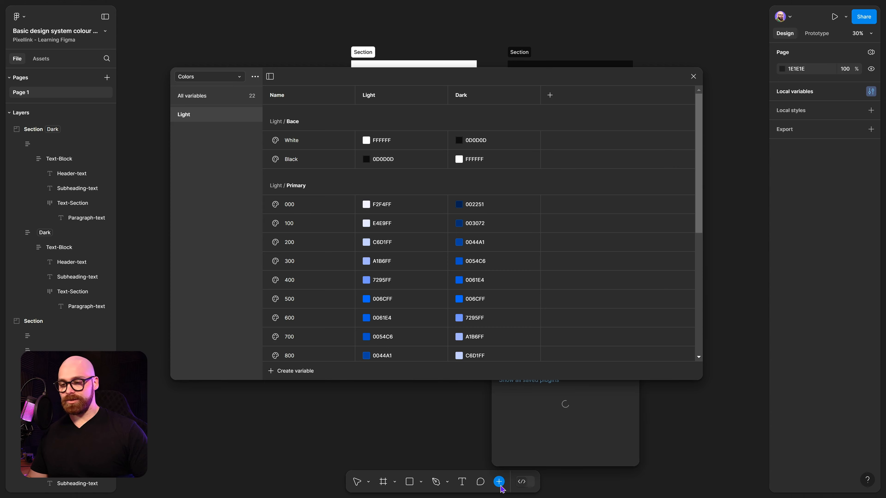
left_click(693, 77)
left_click(551, 245)
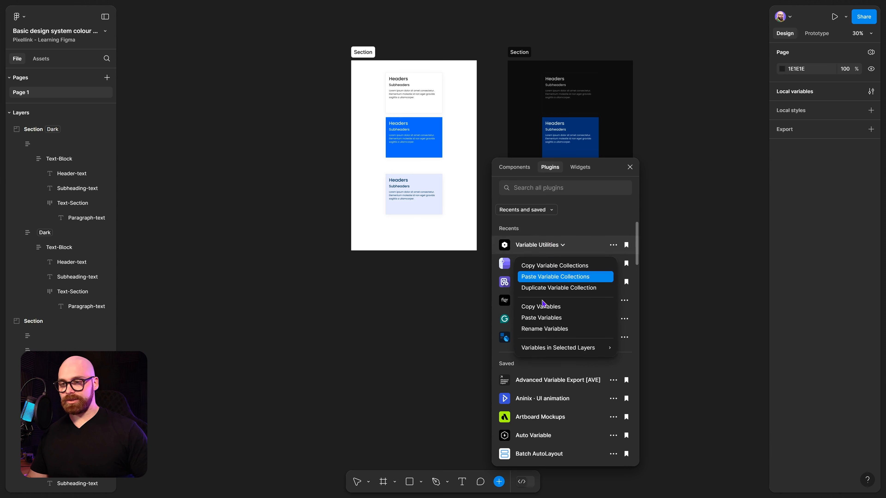
left_click(550, 307)
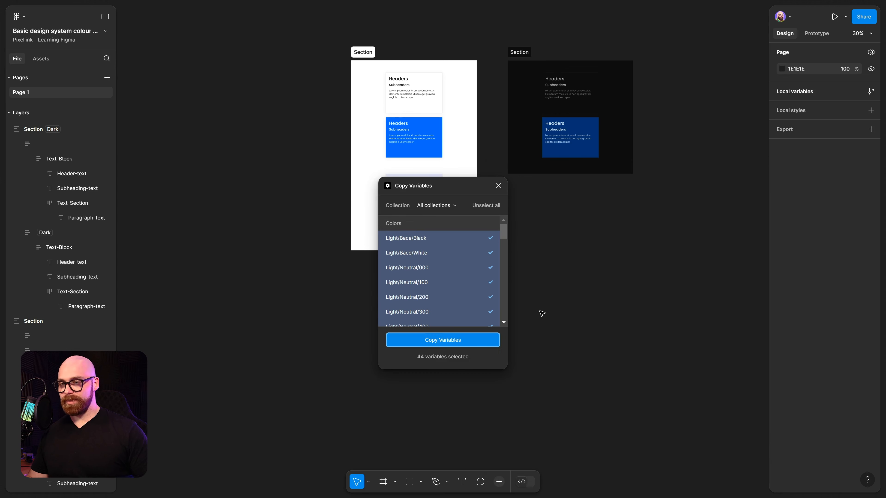
left_click(453, 206)
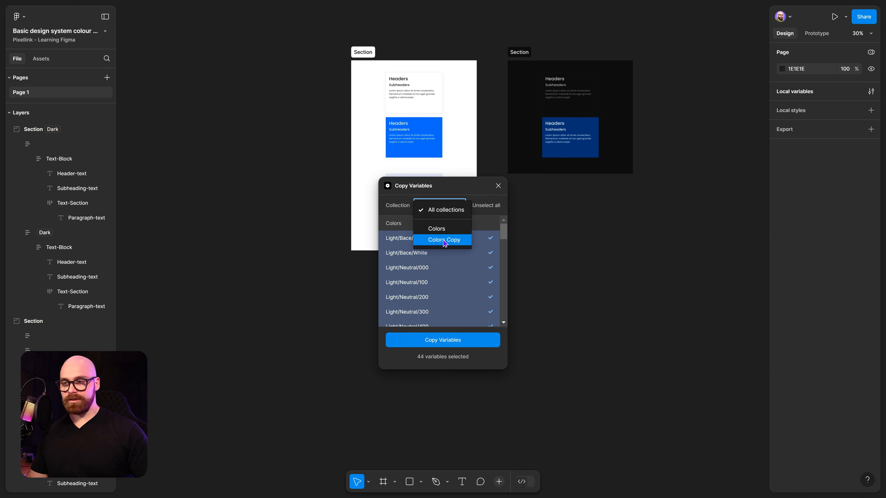
left_click(434, 239)
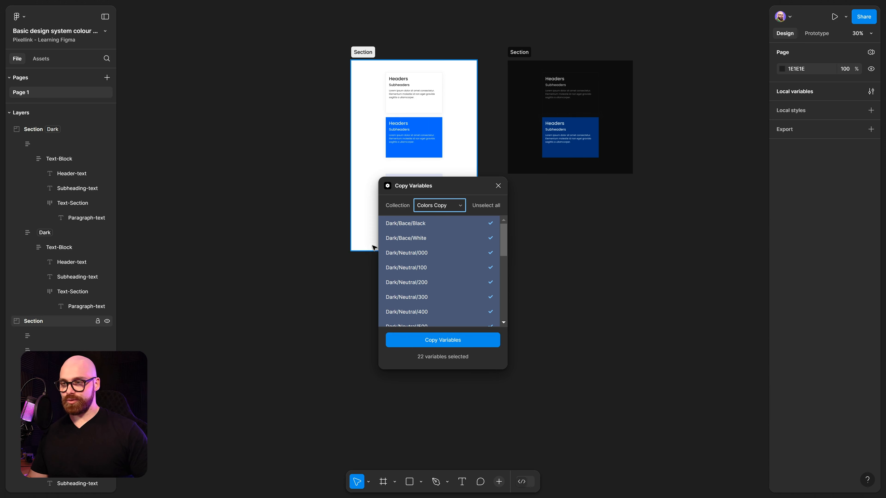
left_click(443, 341)
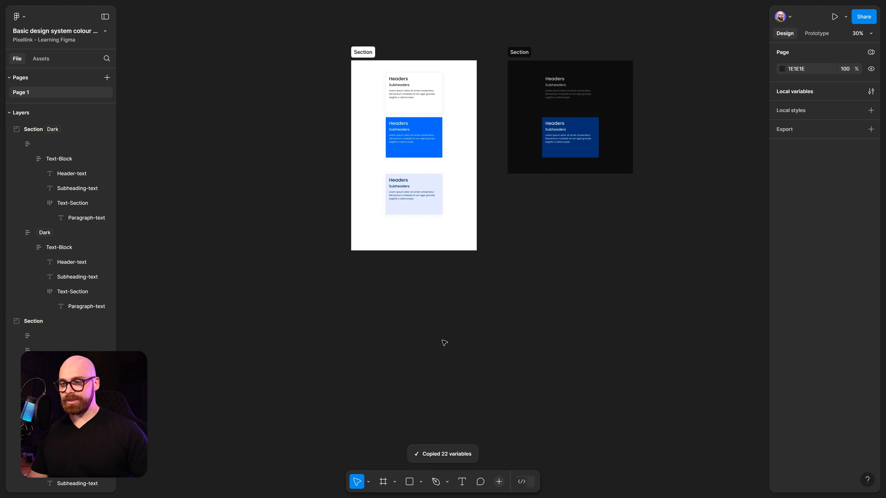
Step: Paste the copied variables into the Colors collection with the Variable Utilities plugin
left_click(499, 482)
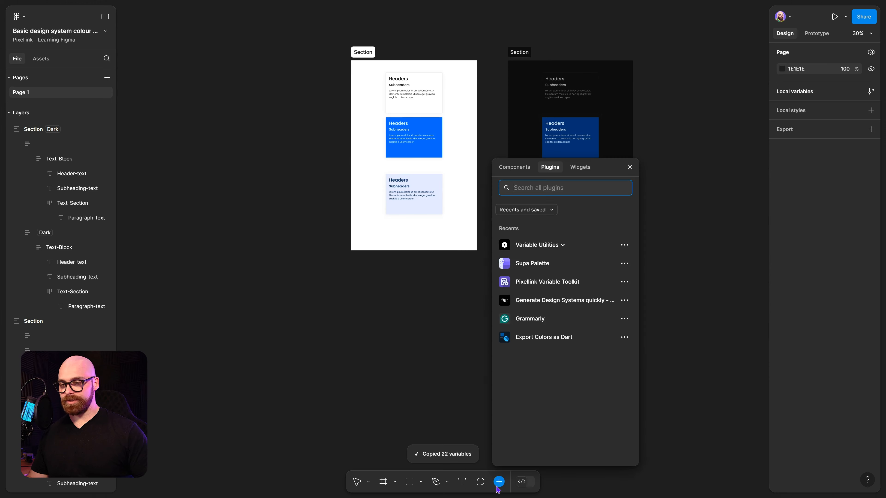
left_click(549, 245)
left_click(537, 318)
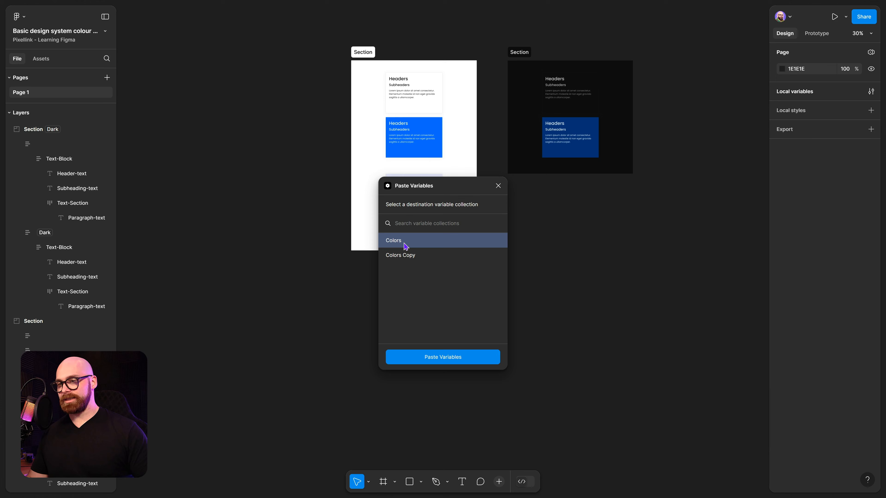
left_click(436, 359)
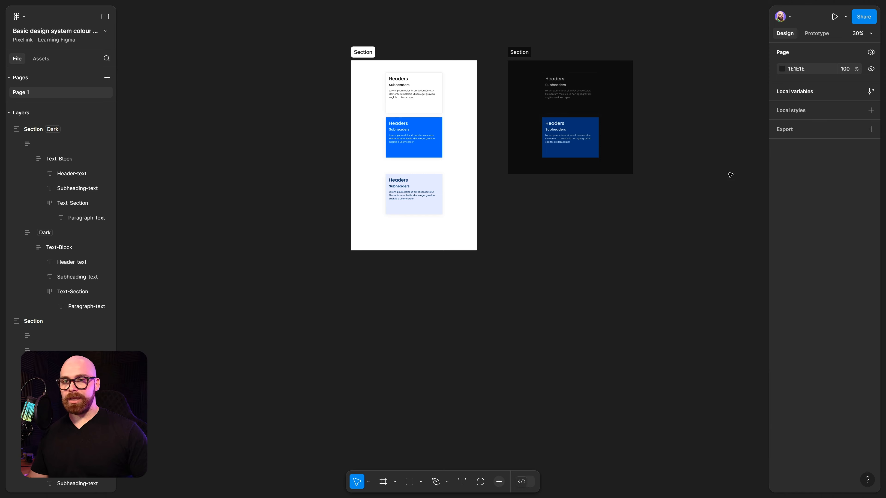
Step: Open the local variables, check the Dark group's values in both modes, and delete the Dark mode from the Colors collection
left_click(872, 94)
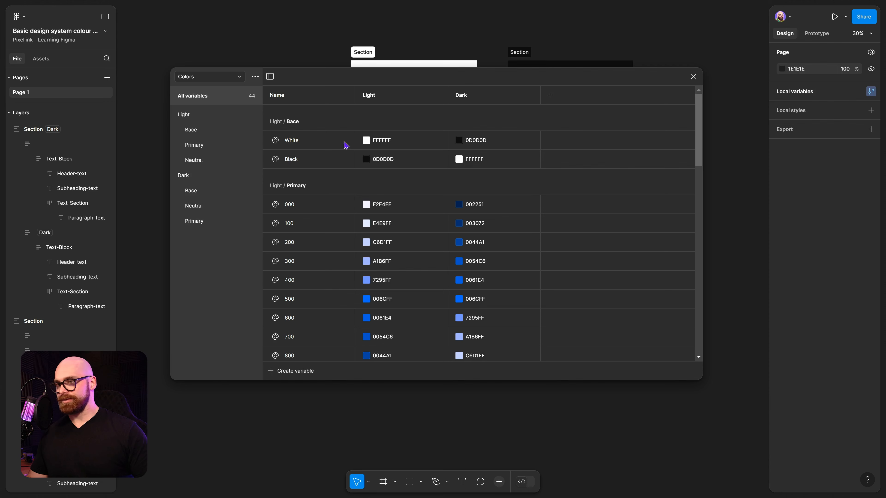
right_click(520, 97)
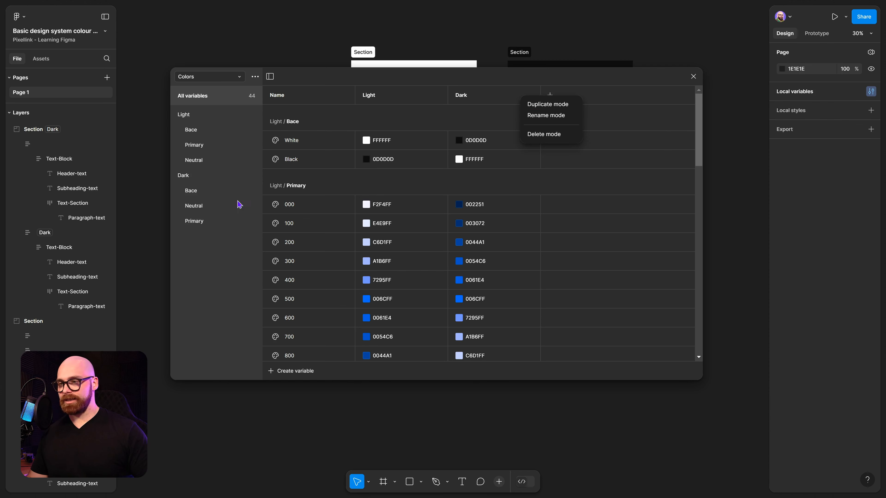
left_click(201, 183)
left_click(201, 181)
scroll(401, 157, "down", 5)
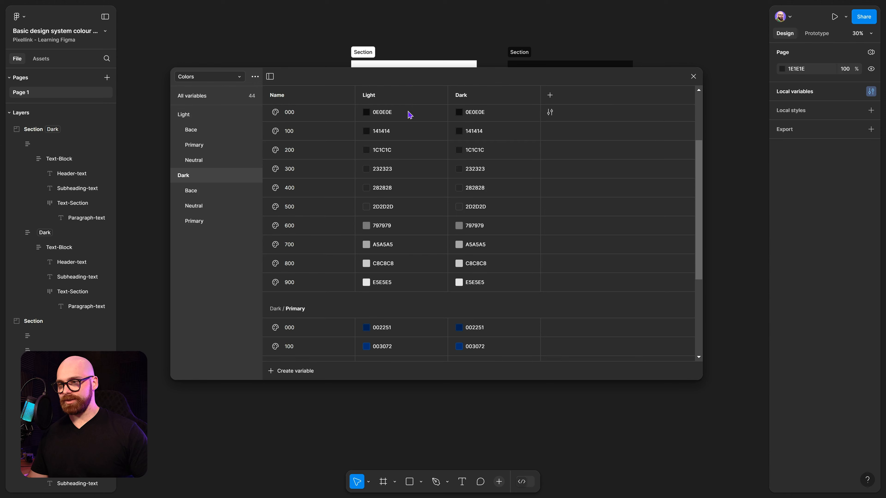
scroll(417, 307, "up", 5)
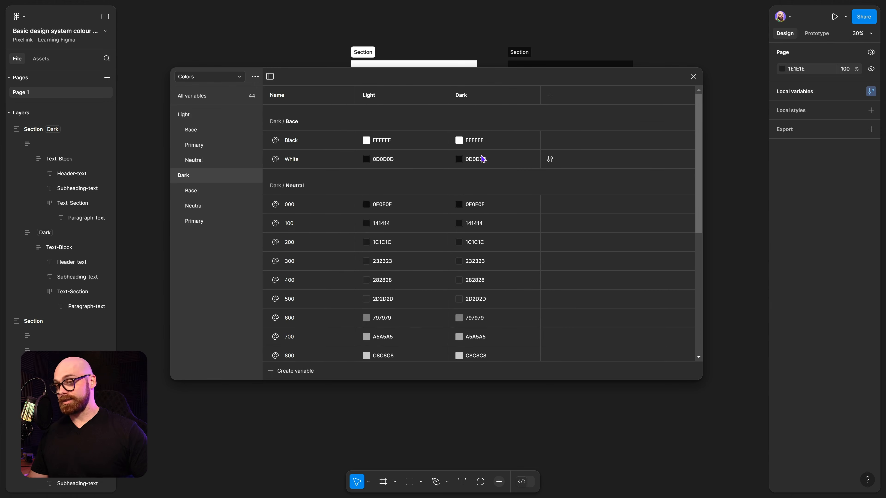
right_click(488, 98)
left_click(509, 134)
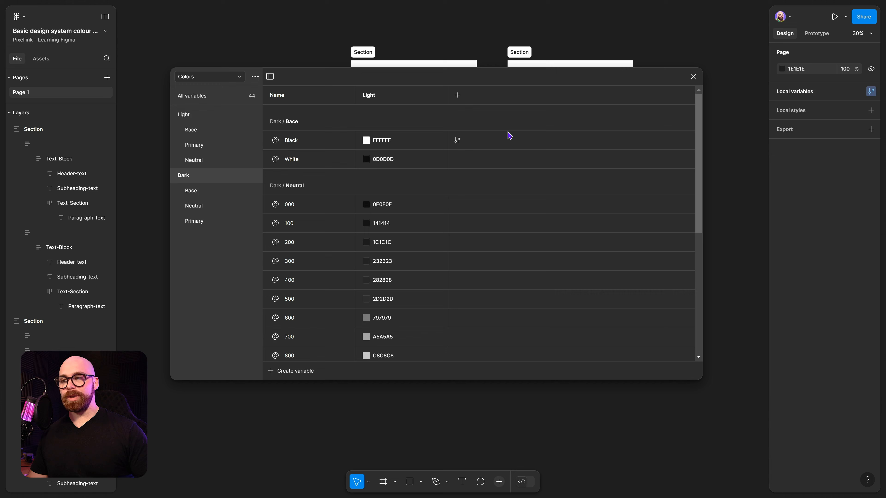
Step: Rename the remaining Light mode of the Colors collection as Tokens
double_click(379, 96)
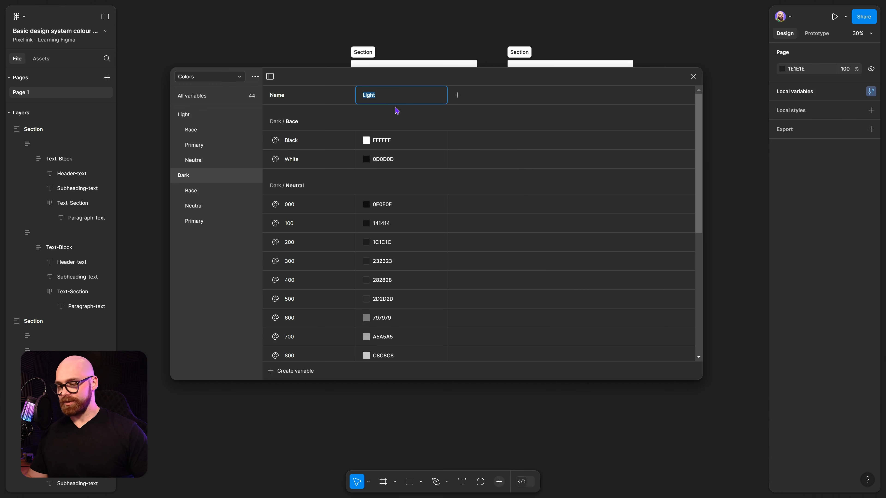
key("super+h")
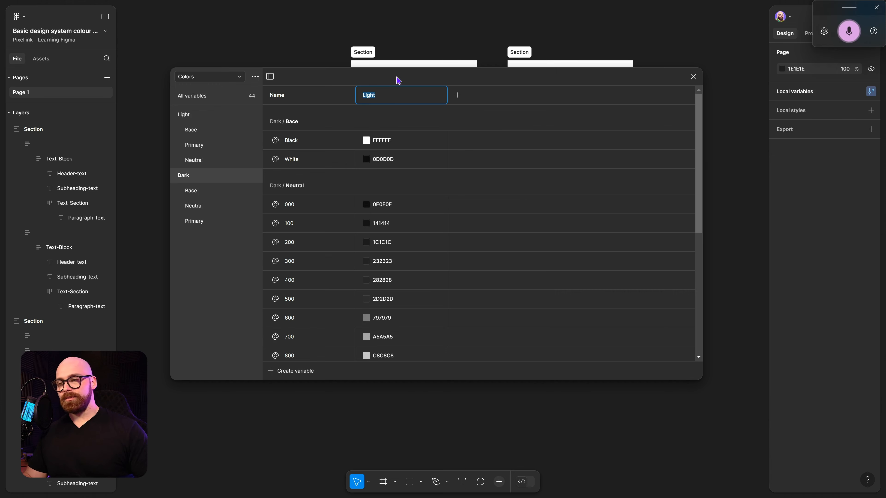
type("tokens")
key("Home")
key("Delete")
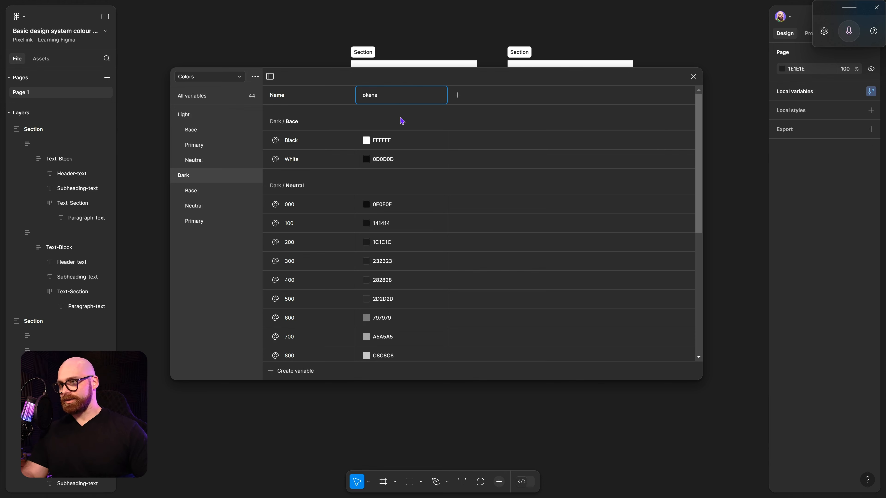
type("To")
left_click(344, 82)
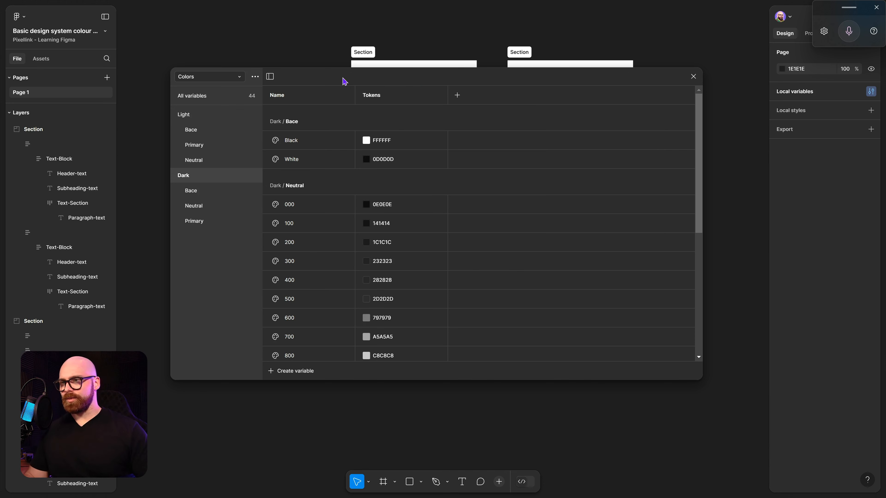
Step: Review the Tokens values of the Dark group and show the Light group's variables
scroll(413, 138, "down", 7)
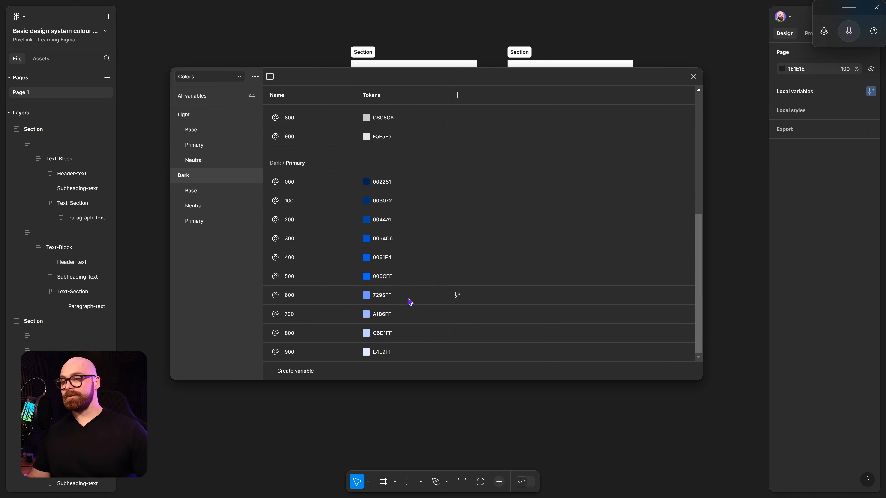
scroll(435, 332, "up", 7)
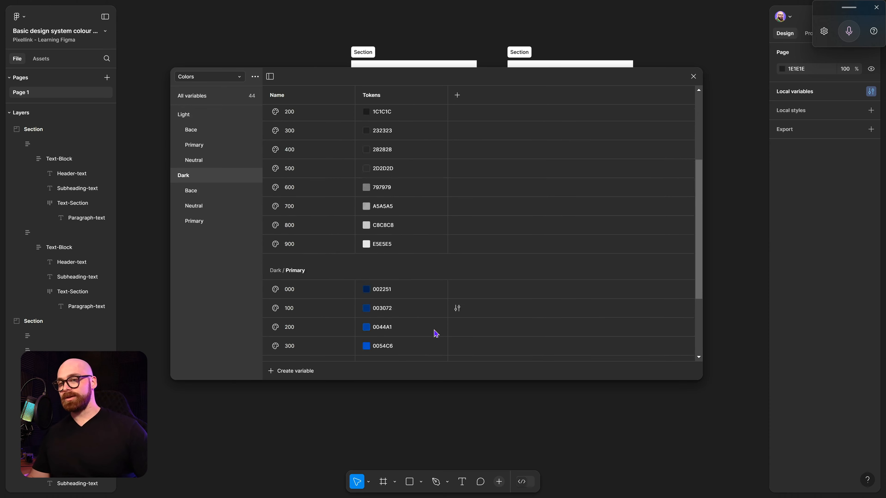
left_click(198, 117)
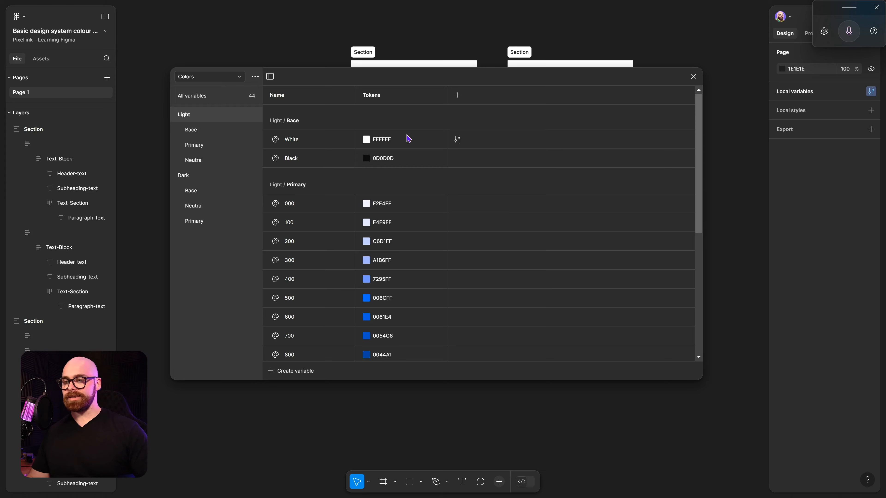
Step: Switch to the Colors Copy collection and delete its Dark group with all its variables
scroll(422, 206, "down", 7)
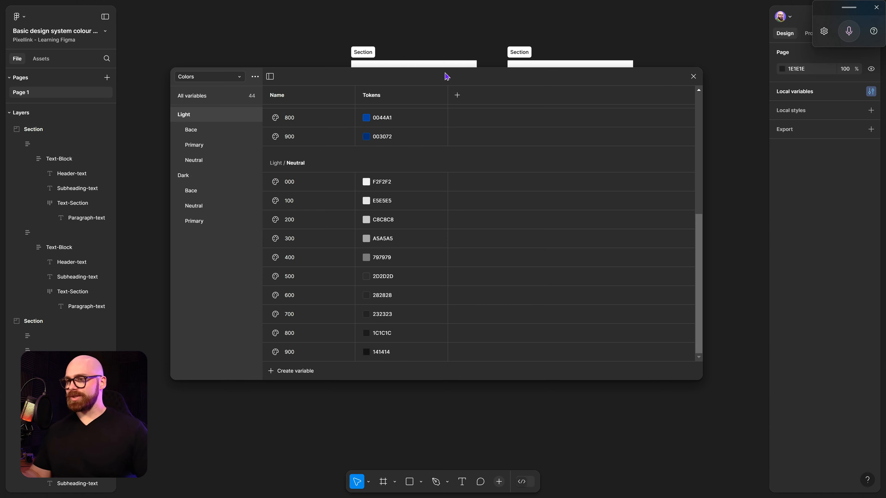
left_click(240, 77)
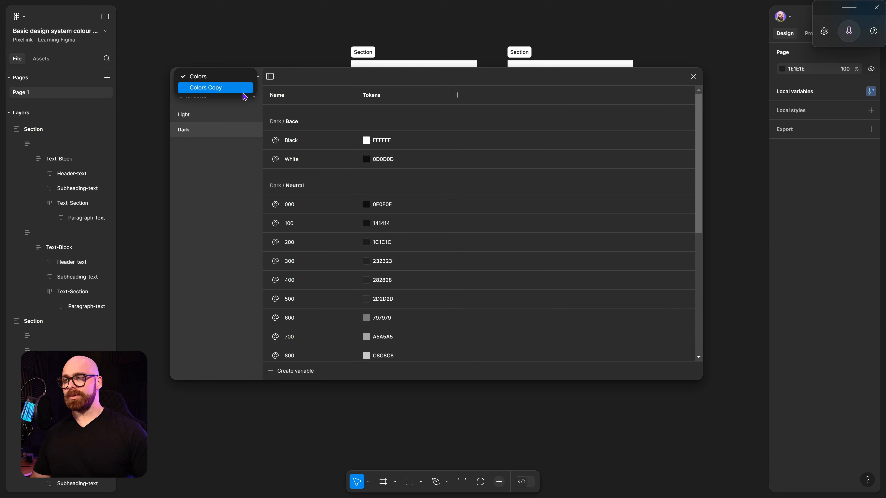
left_click(242, 91)
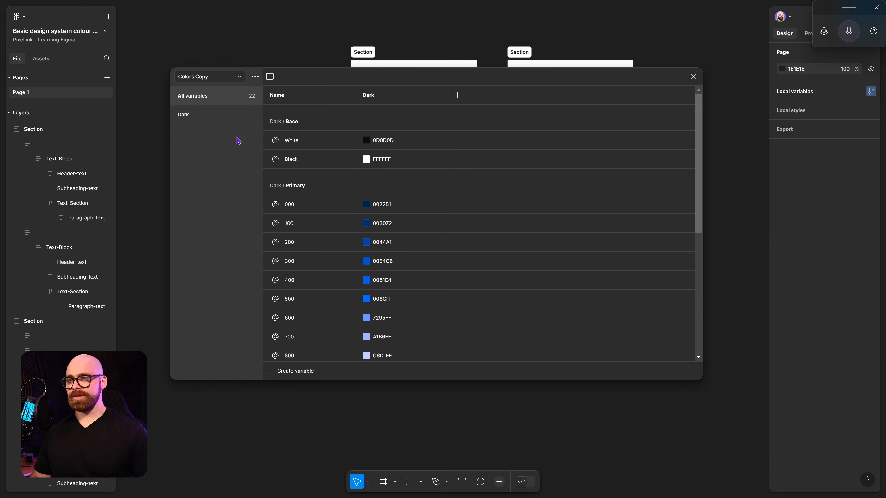
right_click(192, 116)
left_click(222, 144)
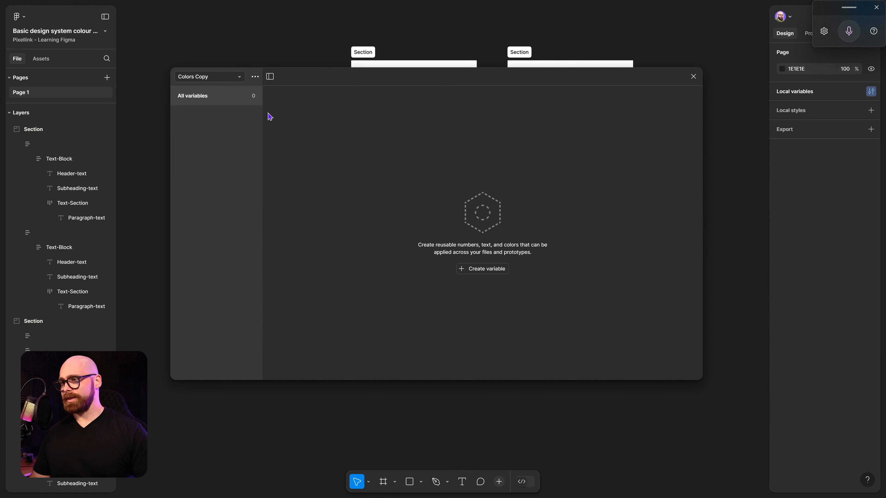
Step: Rename the emptied Colors Copy collection as Patterns
left_click(255, 77)
left_click(230, 91)
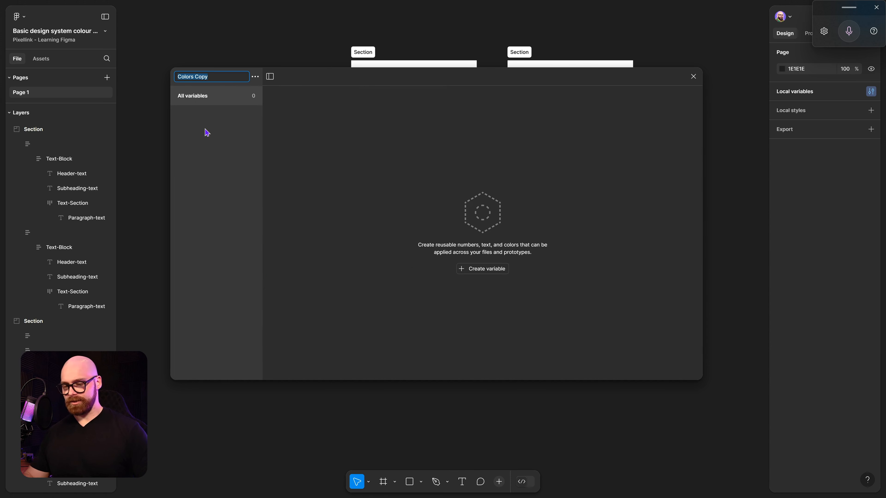
key("BackSpace")
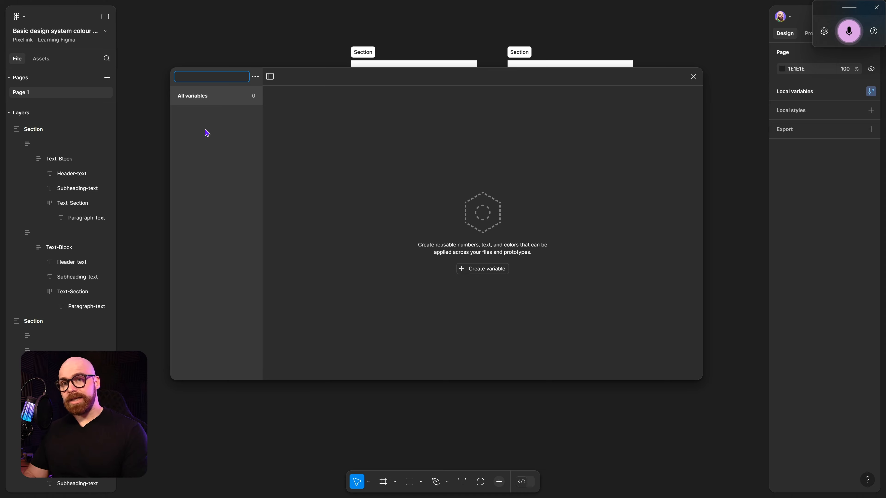
type("Patterns")
key("Return")
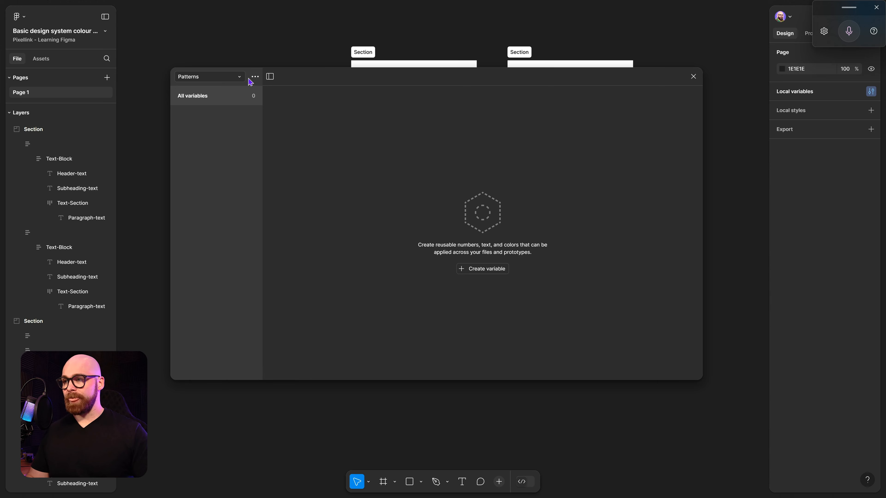
Step: Rename the Patterns collection as Mode
left_click(237, 77)
left_click(239, 77)
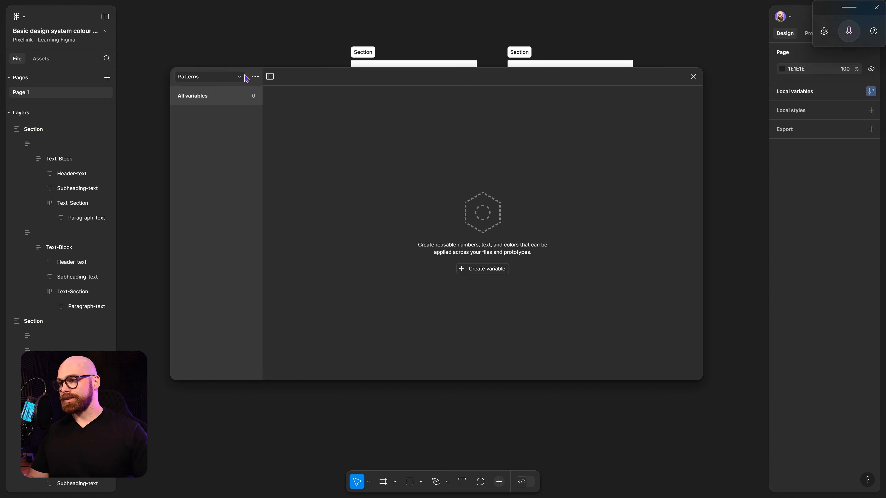
left_click(254, 78)
left_click(243, 94)
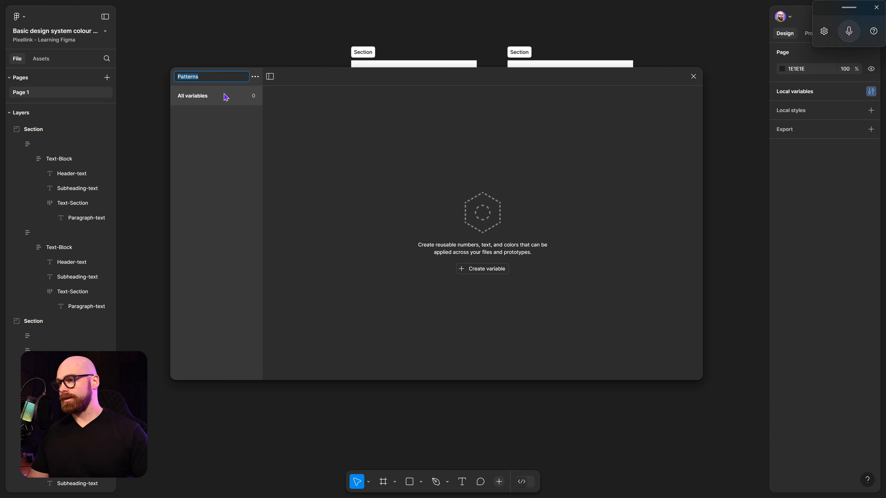
type("Mode")
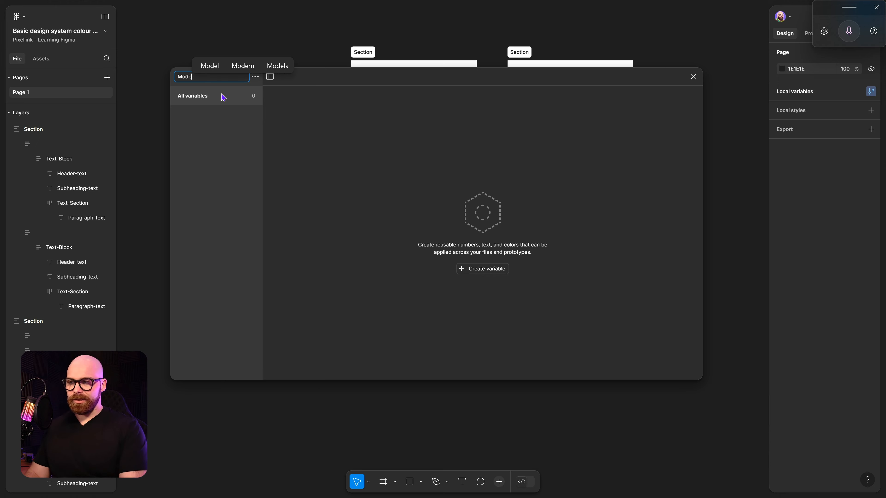
key("Return")
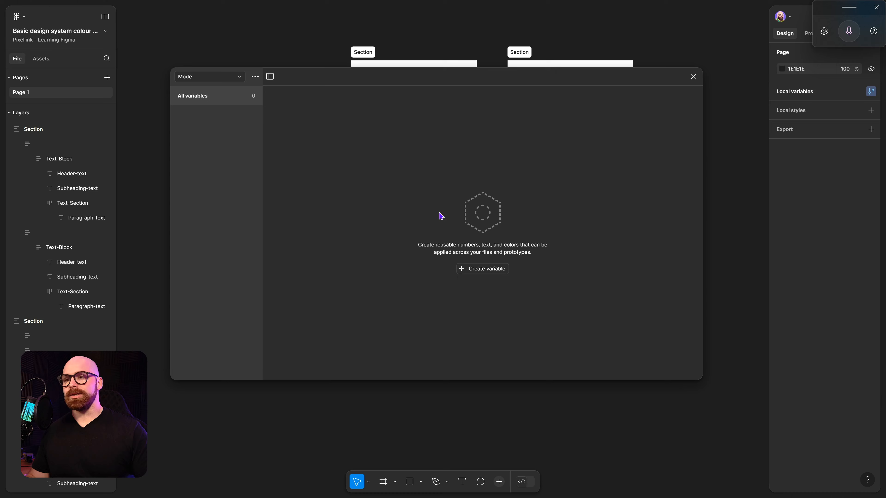
Step: Create a color variable named Fill in the Mode collection and duplicate it as Border
left_click(480, 274)
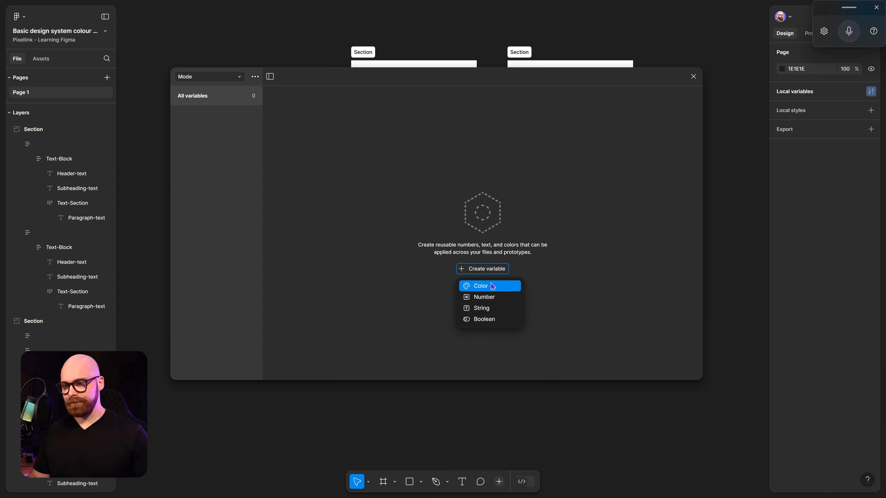
left_click(489, 285)
type("Fill")
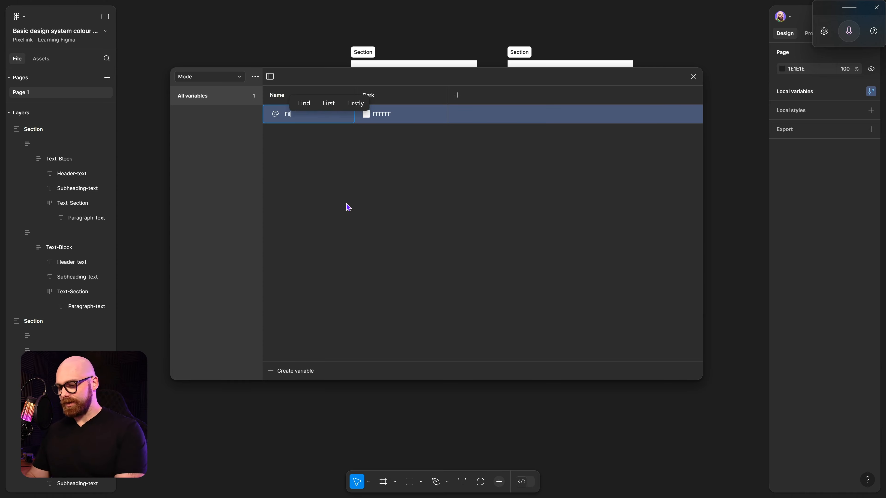
key("Return")
right_click(345, 120)
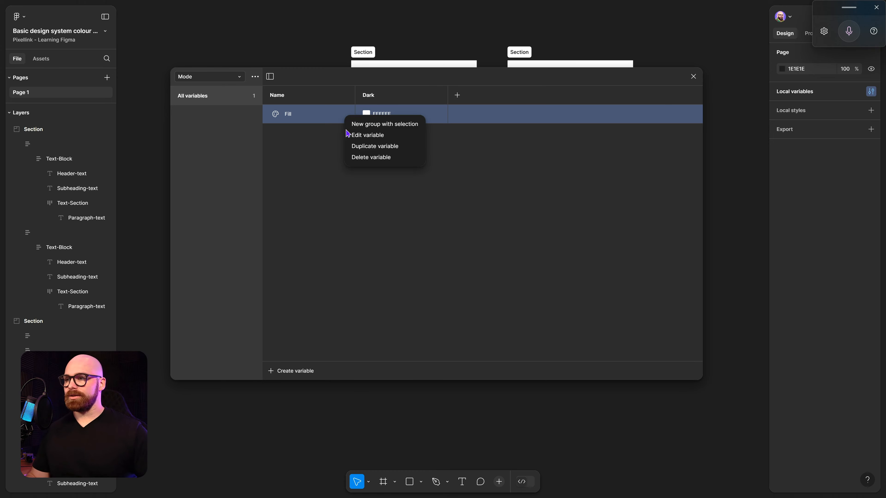
left_click(355, 146)
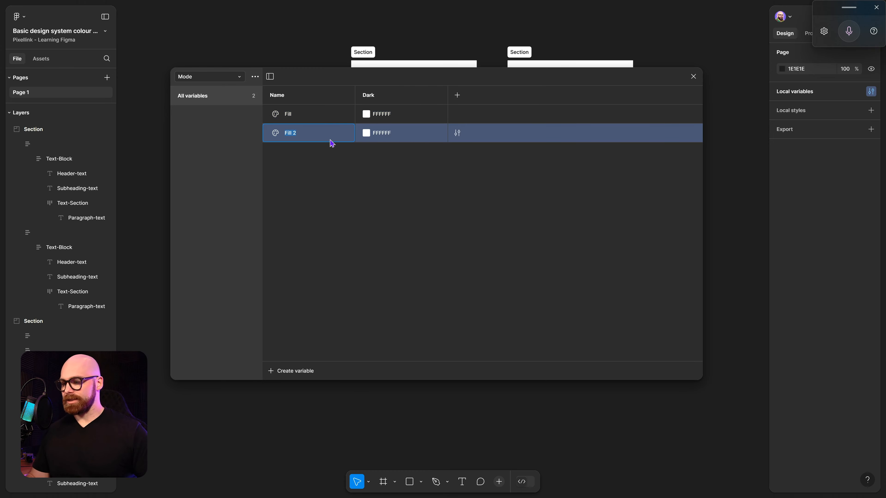
type("Border")
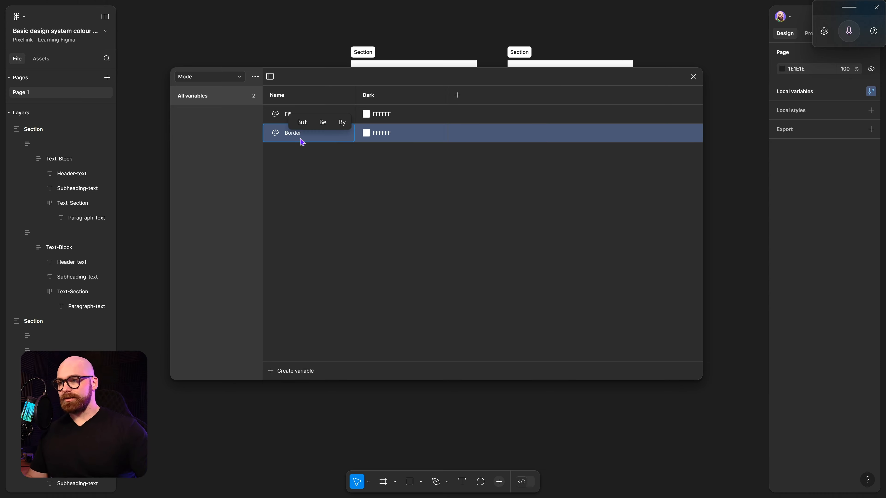
key("Return")
Step: Add three more color variables by duplication, named Primary, Secondary and Tertiary
right_click(314, 136)
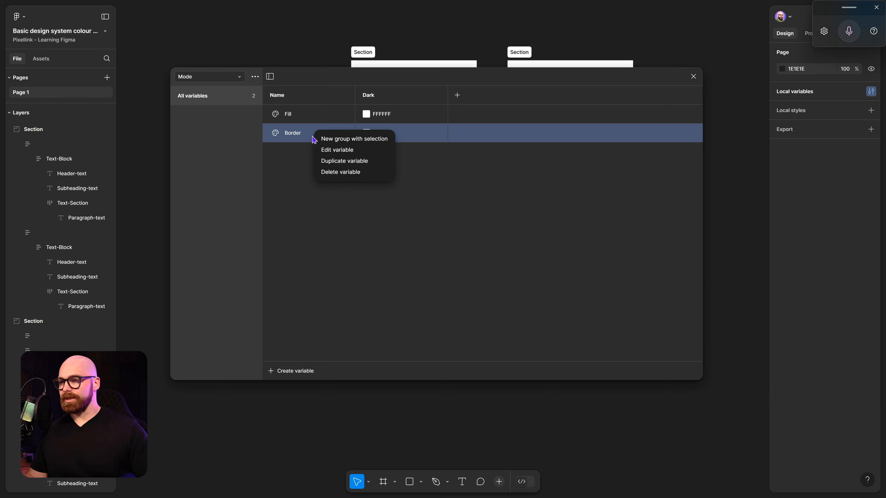
left_click(326, 166)
key("super+h")
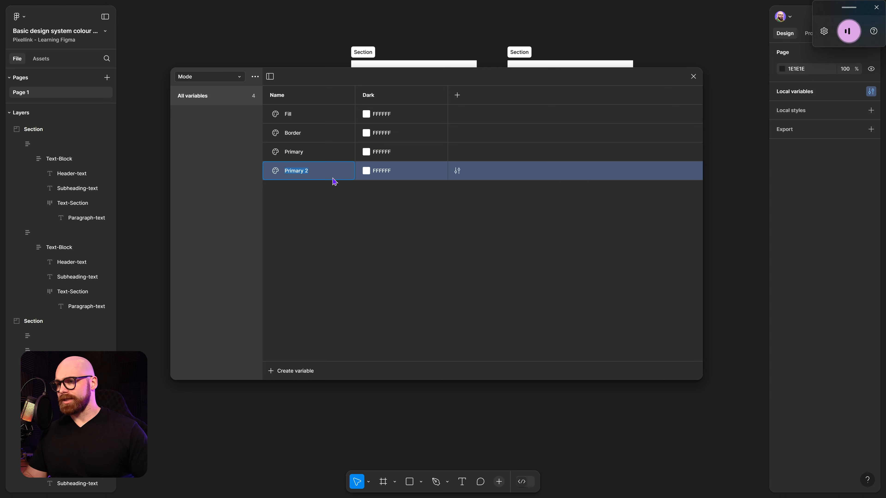
right_click(332, 167)
left_click(349, 196)
key("super+h")
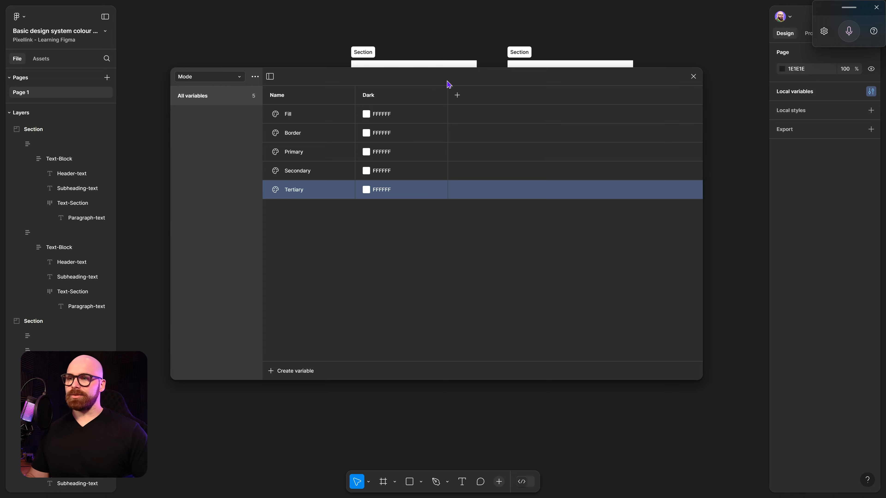
Step: Move the variables window clear of the cards and examine the fill, stroke and text colours used by the white, blue and pale blue cards
left_click_drag(441, 75, 477, 209)
scroll(431, 141, "up", 3)
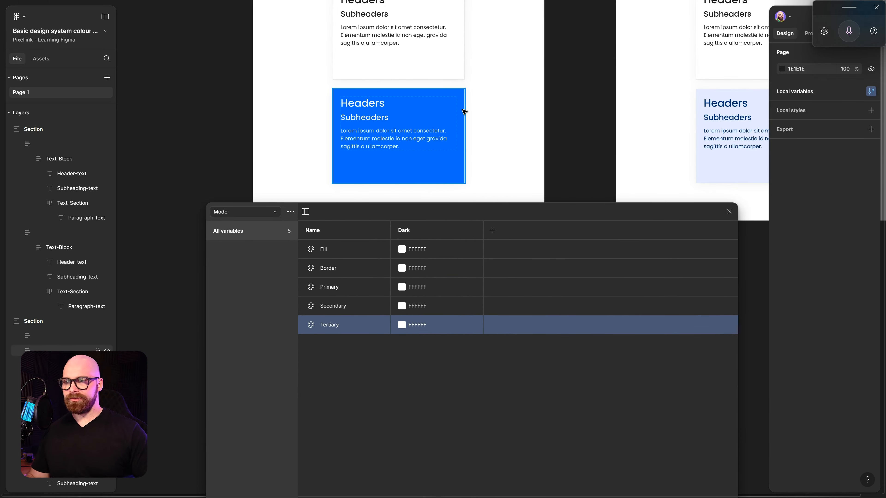
left_click(464, 75)
scroll(439, 86, "down", 5)
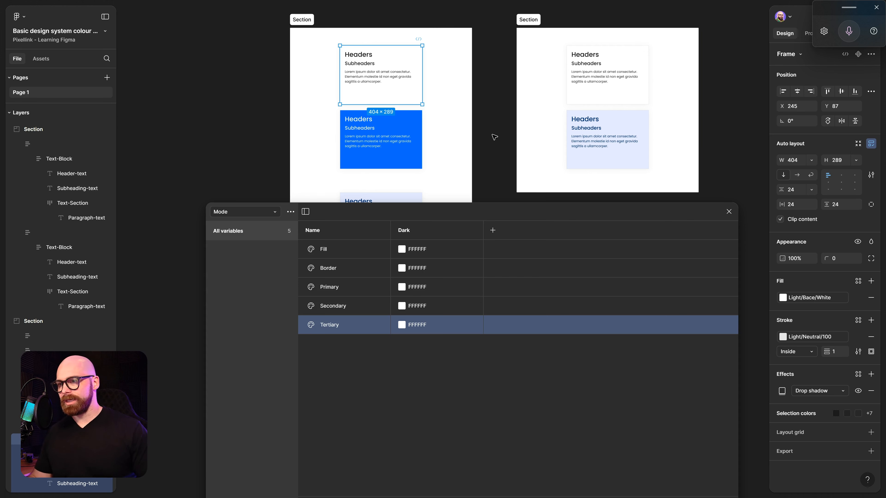
left_click(414, 163)
scroll(402, 140, "down", 3)
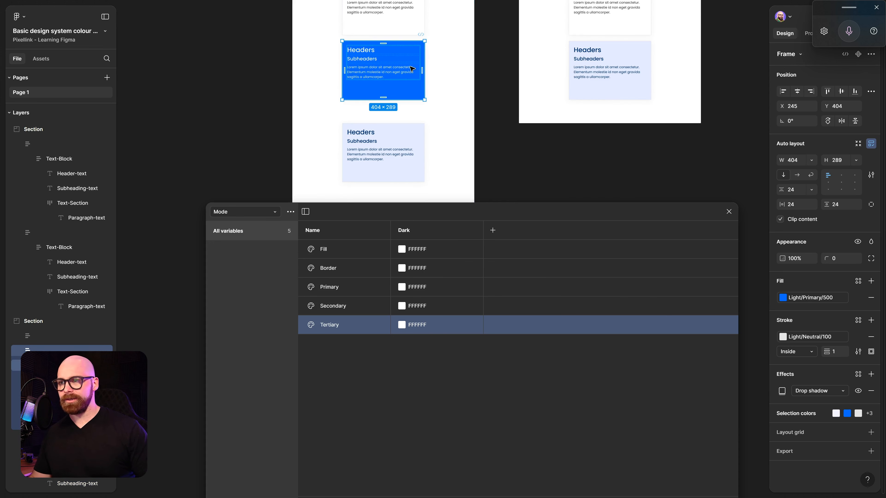
double_click(419, 129)
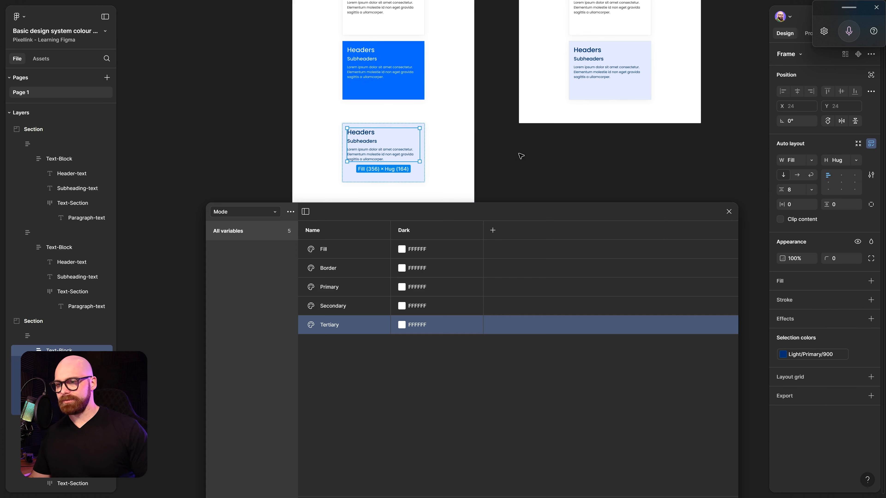
left_click(524, 130)
scroll(493, 70, "down", 3)
scroll(453, 98, "down", 3)
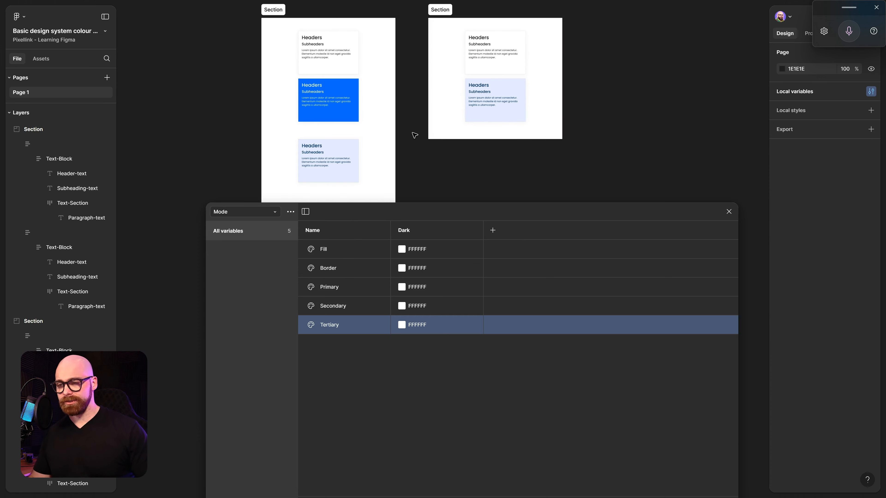
Step: Rename the Dark mode of the Mode collection as Light
double_click(411, 231)
type("Light")
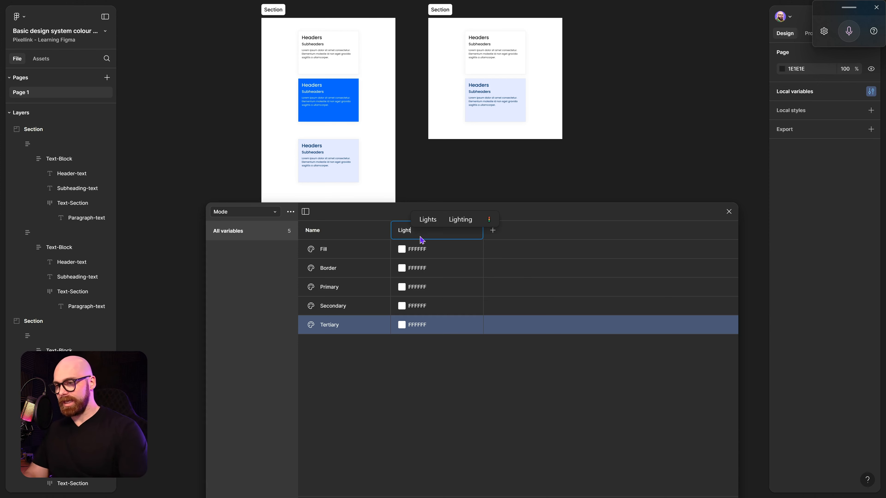
key("Return")
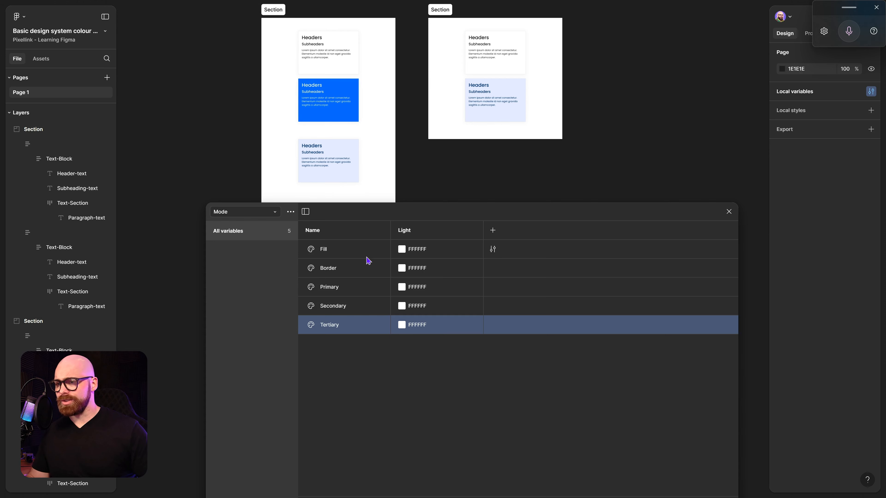
Step: Alias the Light value of the Fill variable to Light/Bace/White
left_click(459, 253)
right_click(459, 253)
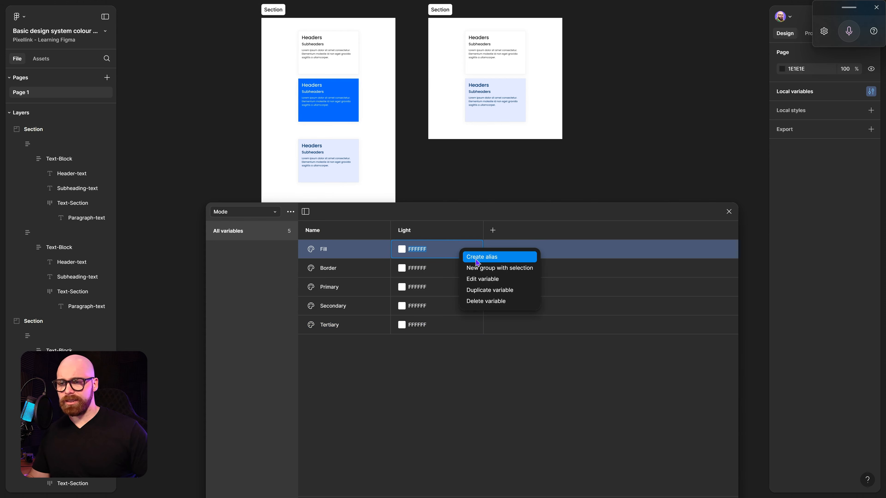
left_click(477, 261)
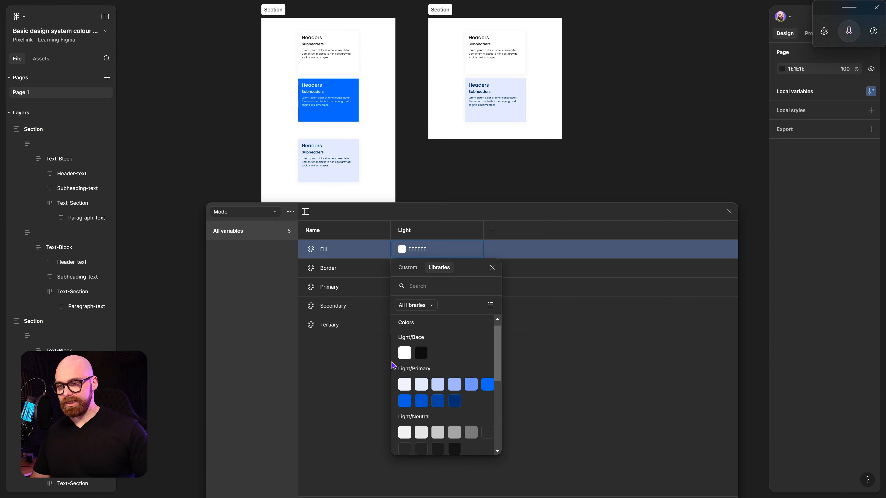
scroll(427, 394, "down", 3)
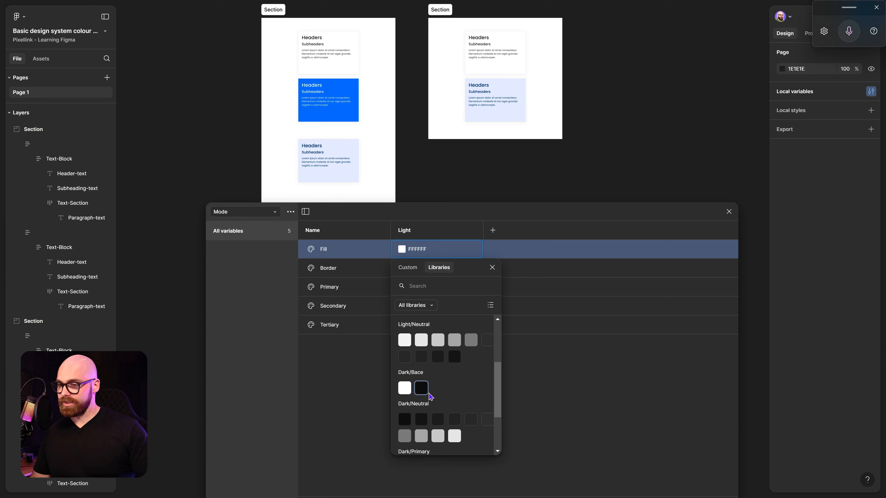
scroll(432, 400, "up", 3)
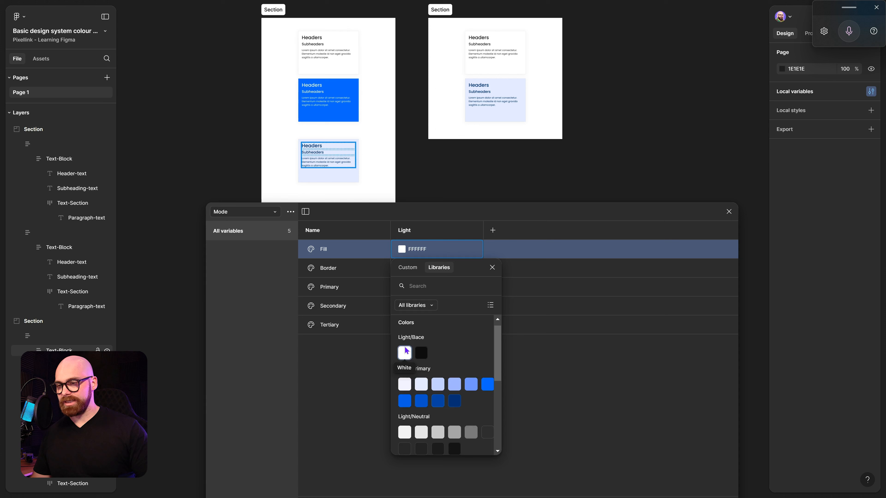
left_click(404, 361)
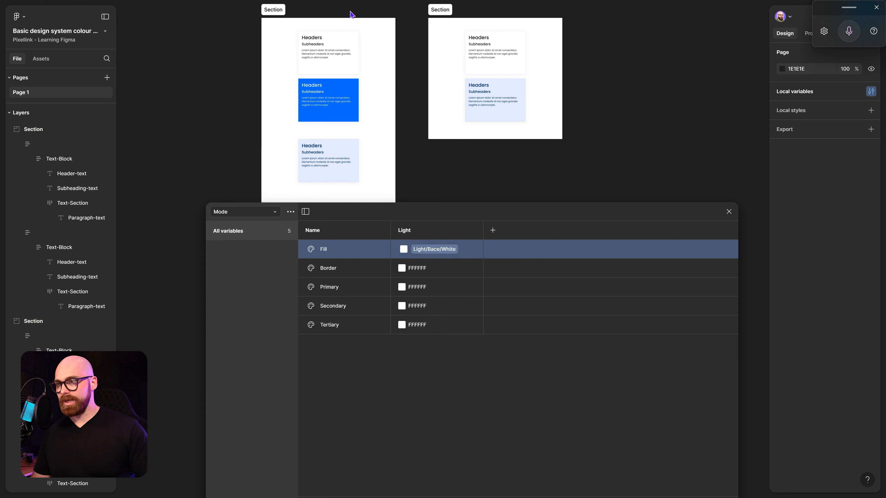
Step: Alias the Light value of the Border variable to Light/Neutral/100
right_click(453, 269)
left_click(453, 269)
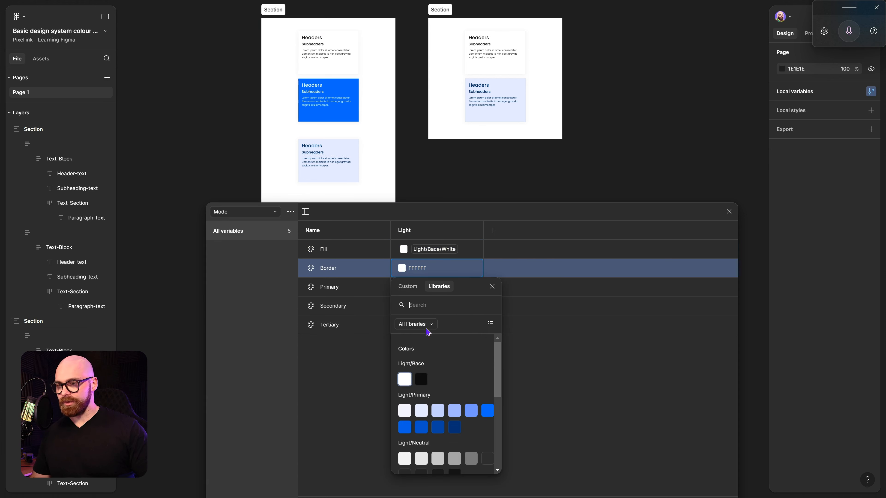
left_click(420, 459)
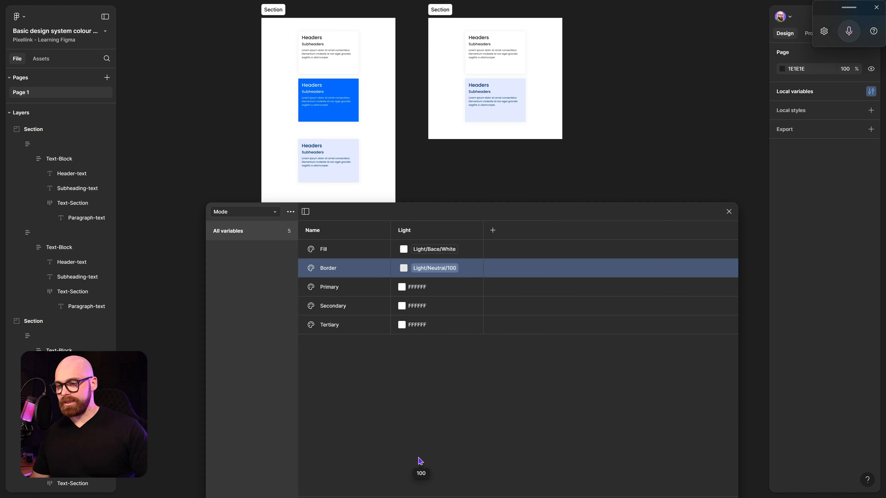
Step: Alias the Light value of the Primary variable to Light/Neutral/900
right_click(446, 295)
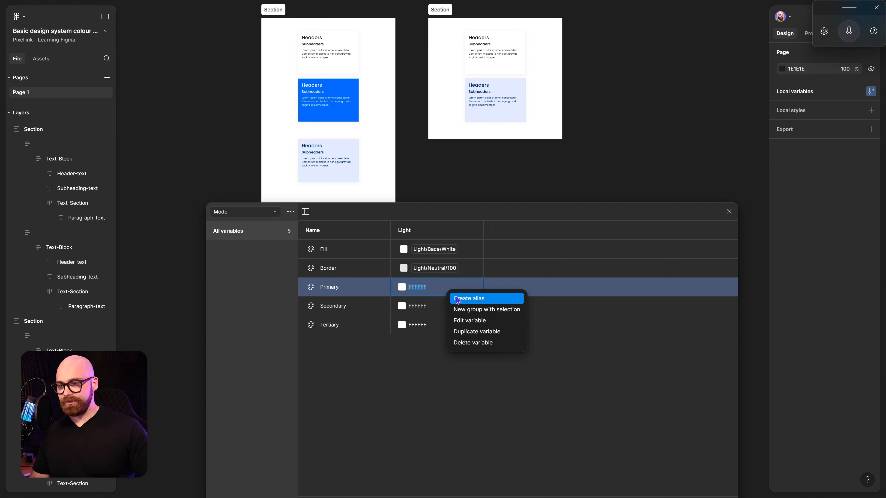
left_click(457, 298)
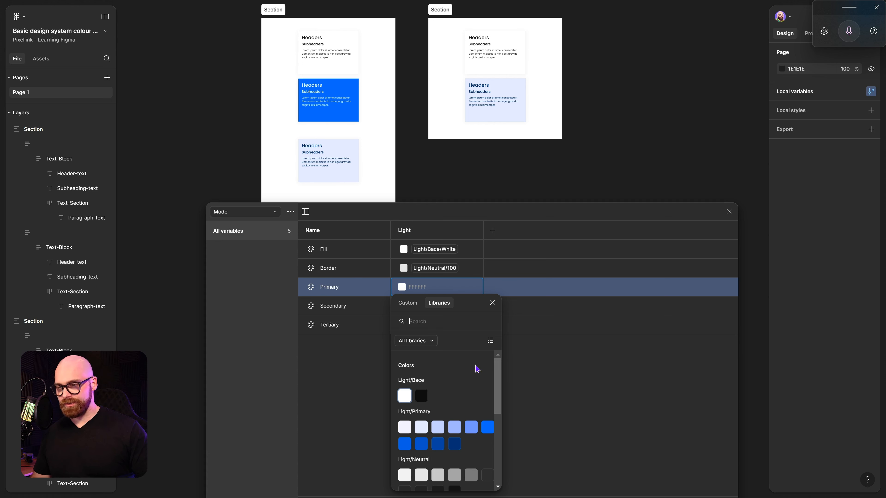
scroll(452, 419, "down", 2)
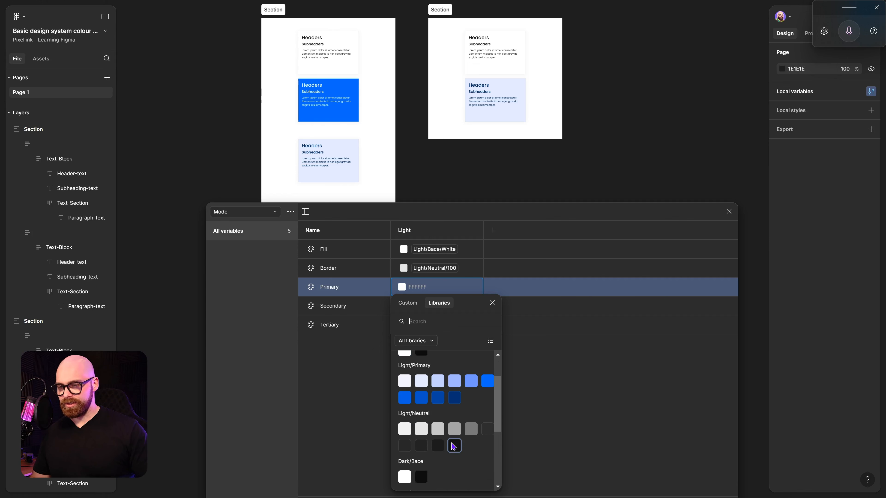
left_click(454, 446)
Step: Alias the Light value of the Secondary variable to Light/Neutral/800
right_click(480, 307)
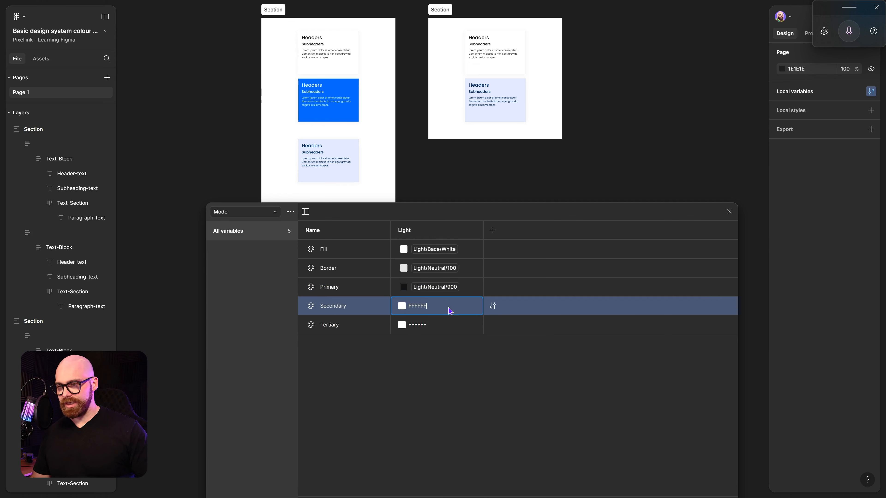
left_click(475, 313)
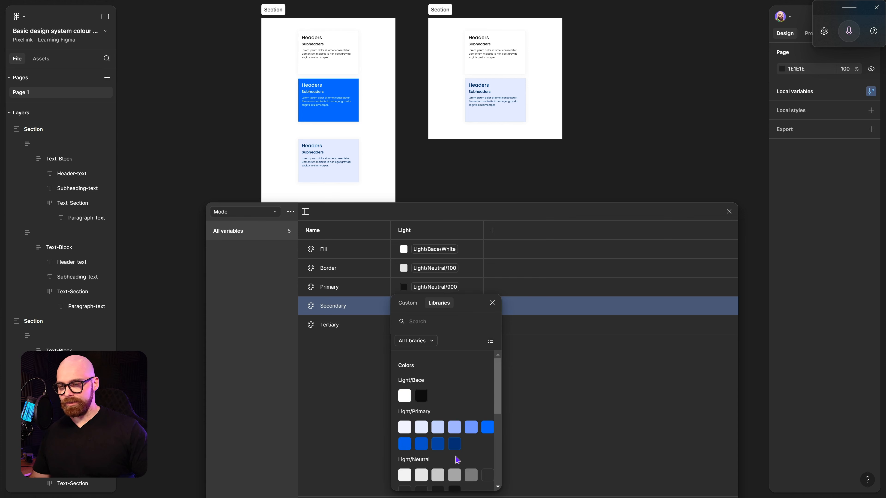
left_click(439, 446)
Step: Alias the Light value of the Tertiary variable to Light/Neutral/700
left_click(488, 325)
right_click(440, 321)
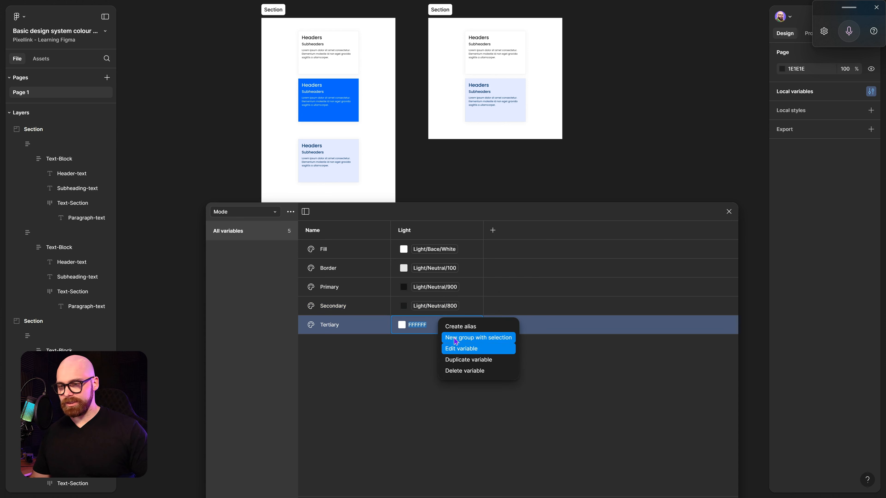
left_click(460, 327)
scroll(450, 394, "down", 3)
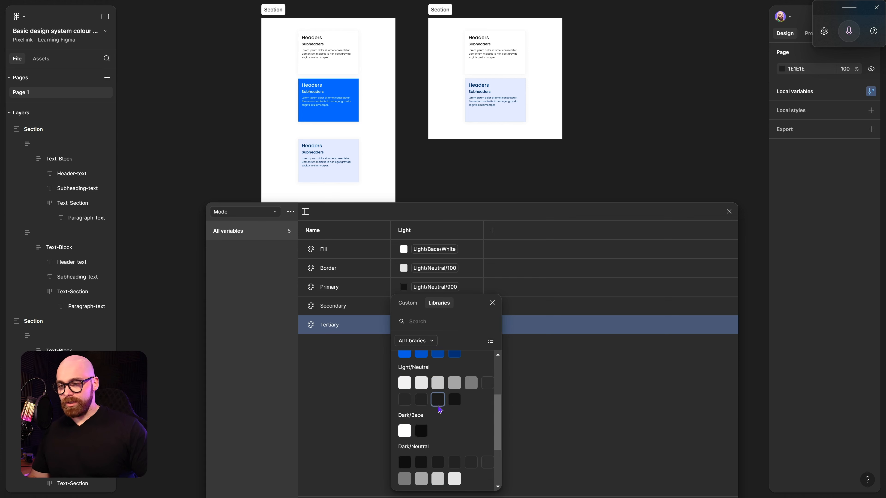
left_click(420, 399)
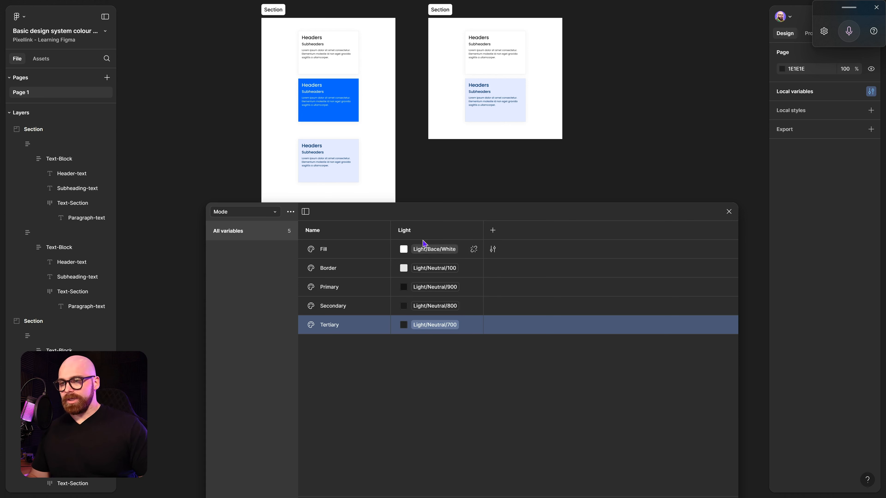
Step: Add a second mode named Dark to the Mode collection
left_click(493, 230)
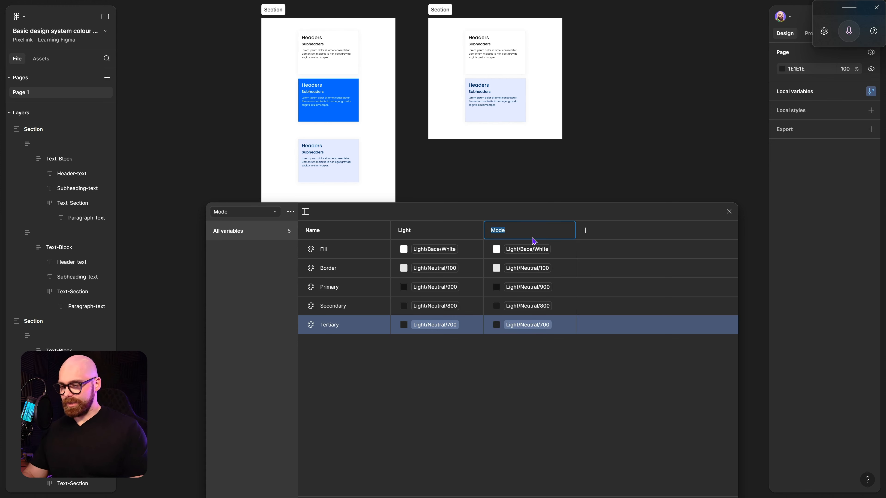
type("Dark")
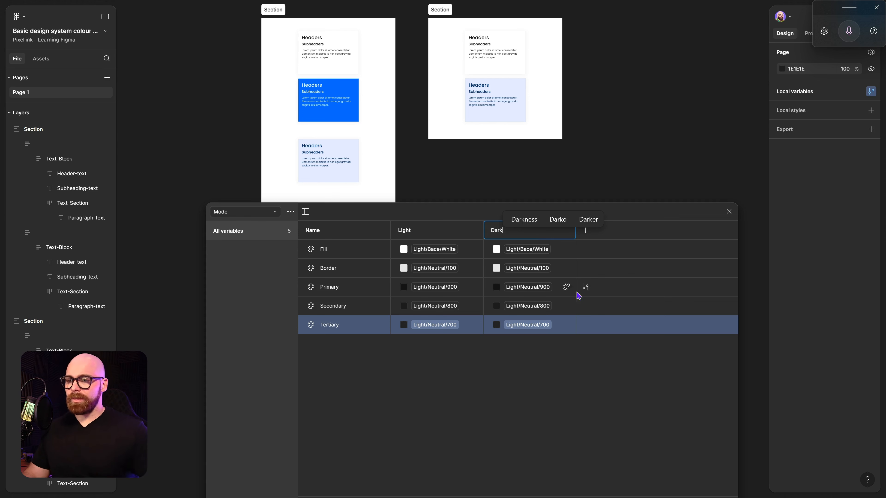
left_click(532, 249)
Step: Alias the Dark value of the Fill variable to Dark/Bace/White
left_click(532, 249)
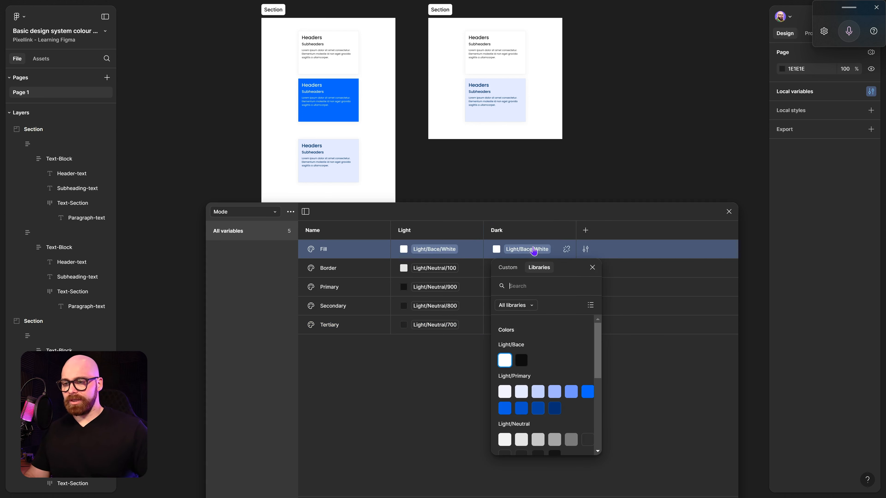
scroll(516, 377, "down", 3)
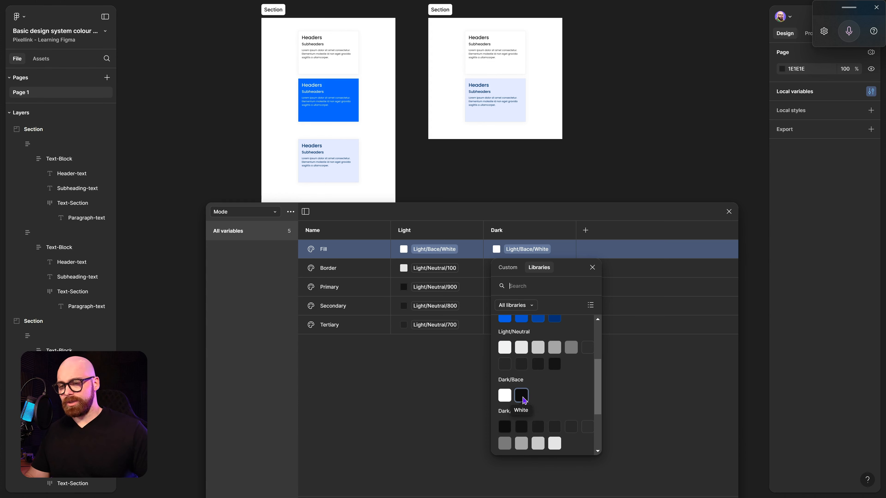
left_click(511, 399)
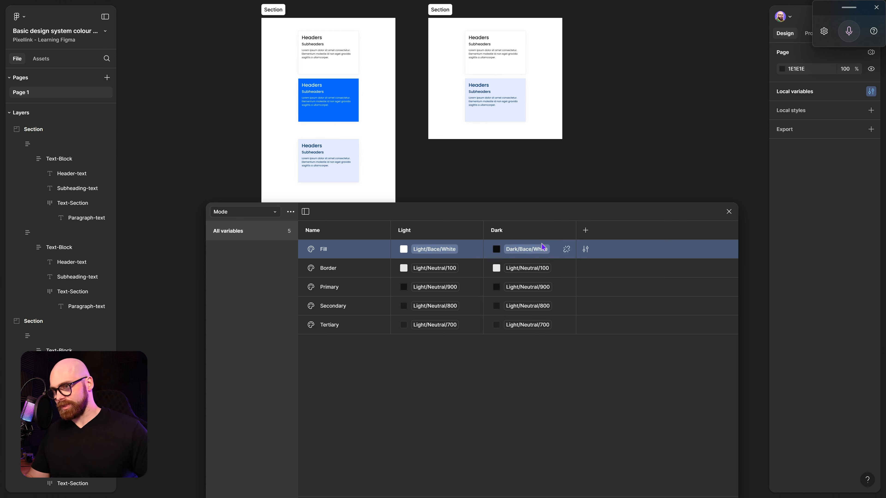
Step: Alias the Dark value of the Border variable to Dark/Neutral/100
left_click(532, 268)
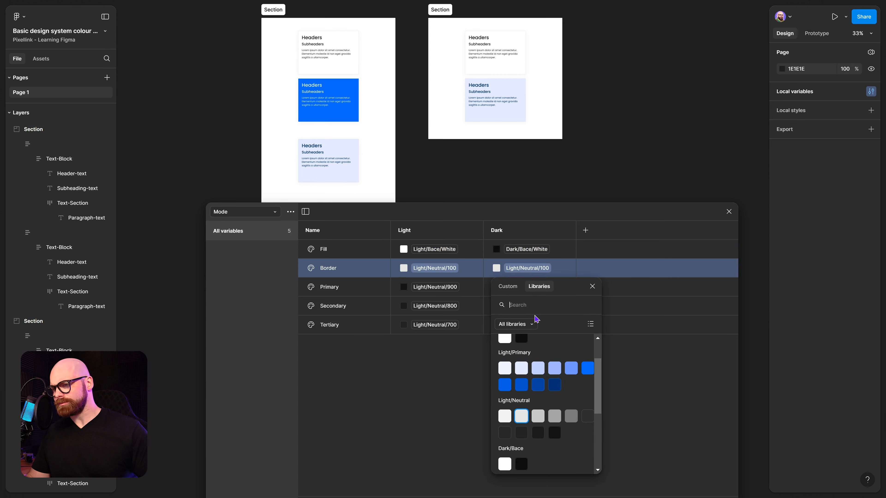
scroll(519, 421, "down", 5)
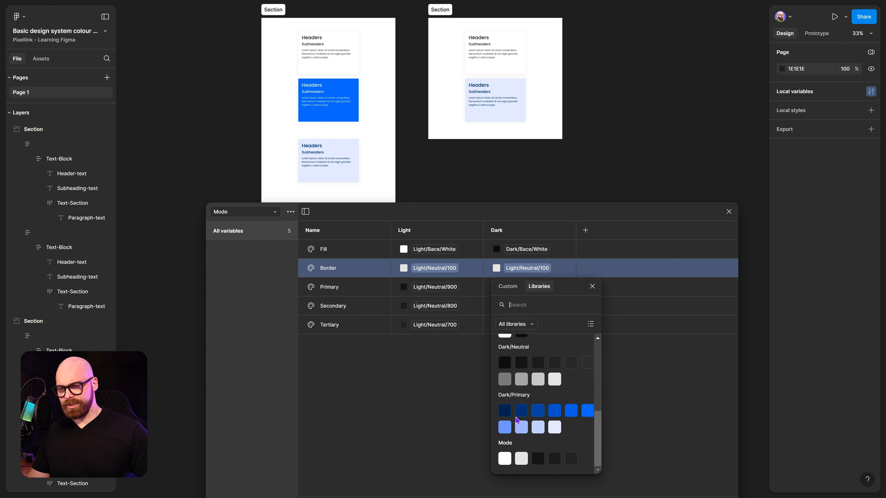
left_click(521, 363)
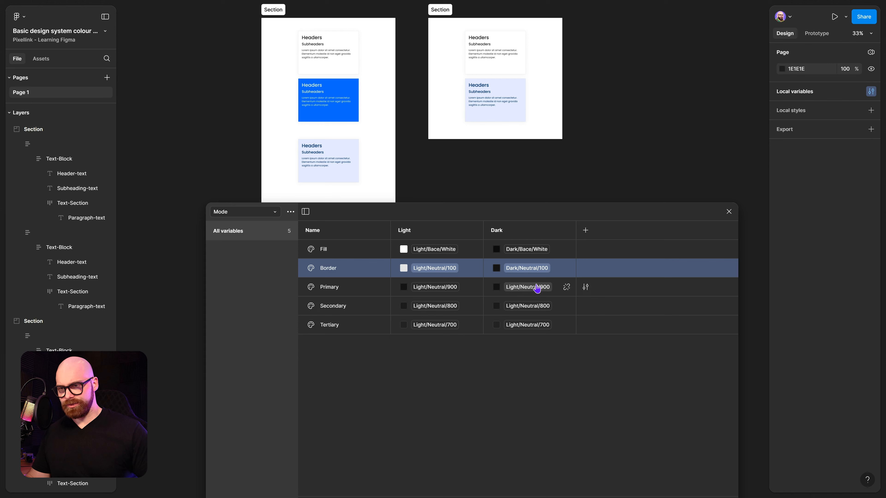
Step: Alias the Dark value of the Primary variable to Dark/Neutral/900
left_click(524, 289)
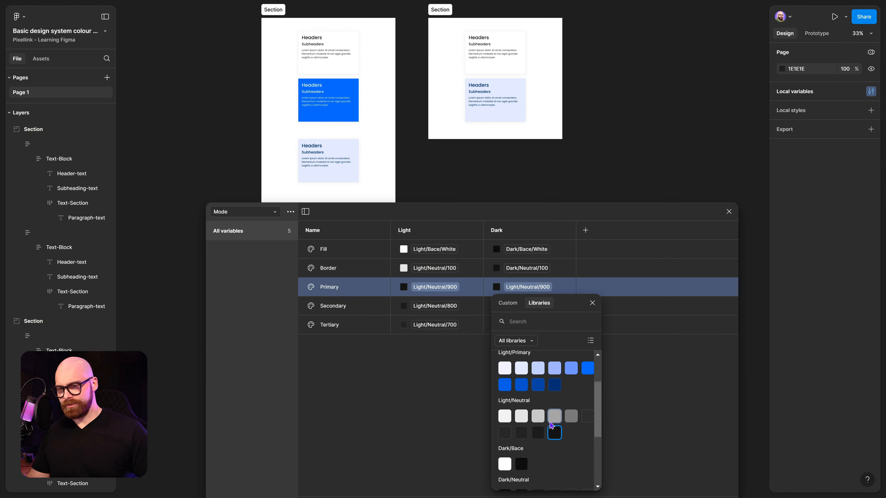
scroll(556, 439, "down", 5)
left_click(554, 395)
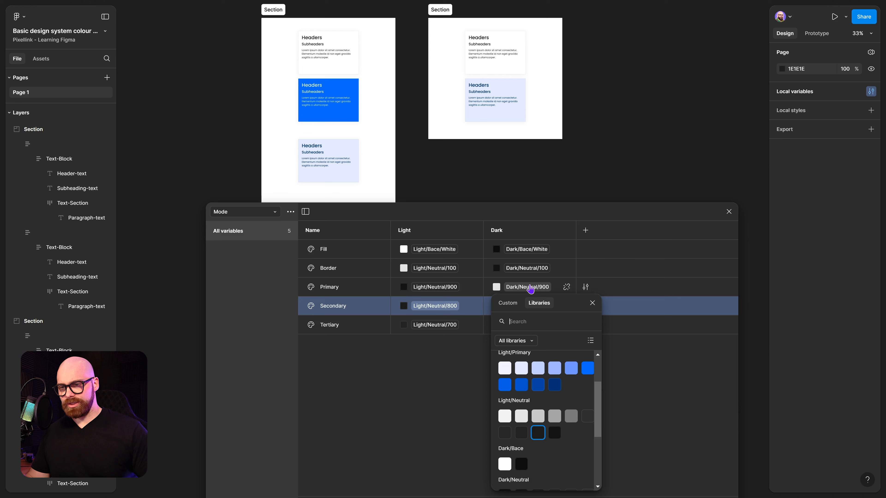
Step: Change the Dark alias of the Primary variable to Dark/Bace/Black
left_click(522, 289)
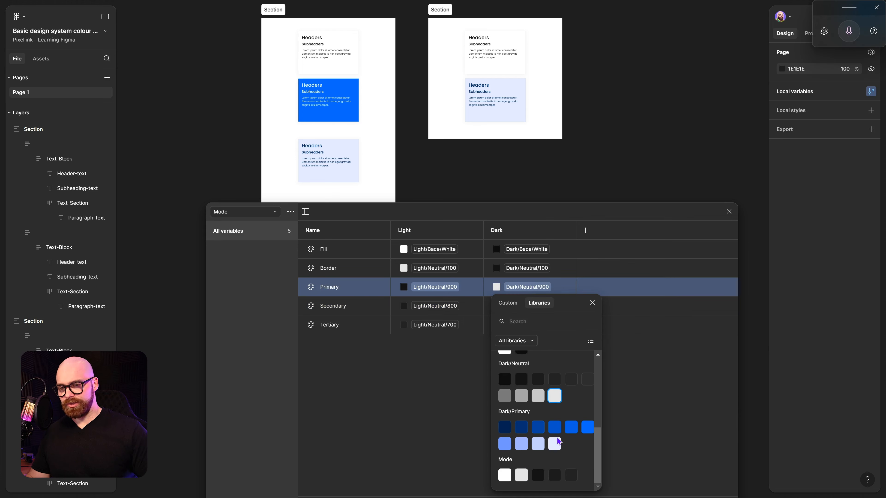
scroll(526, 412, "up", 2)
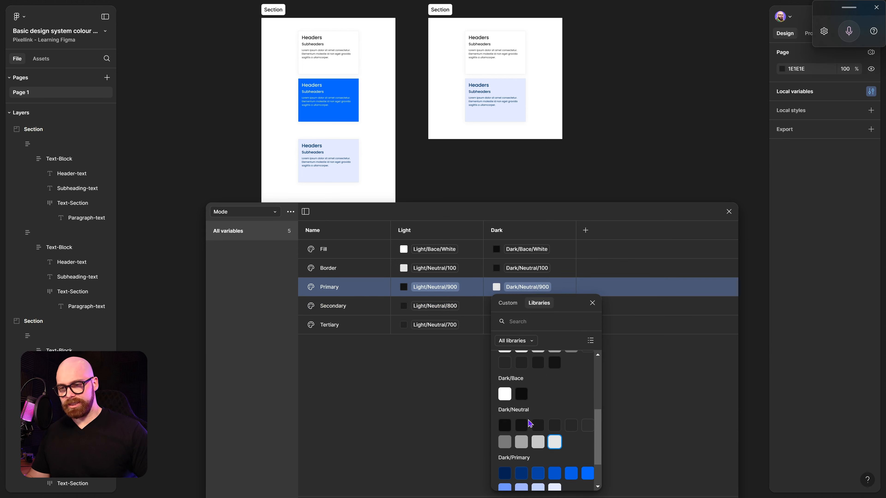
left_click(506, 397)
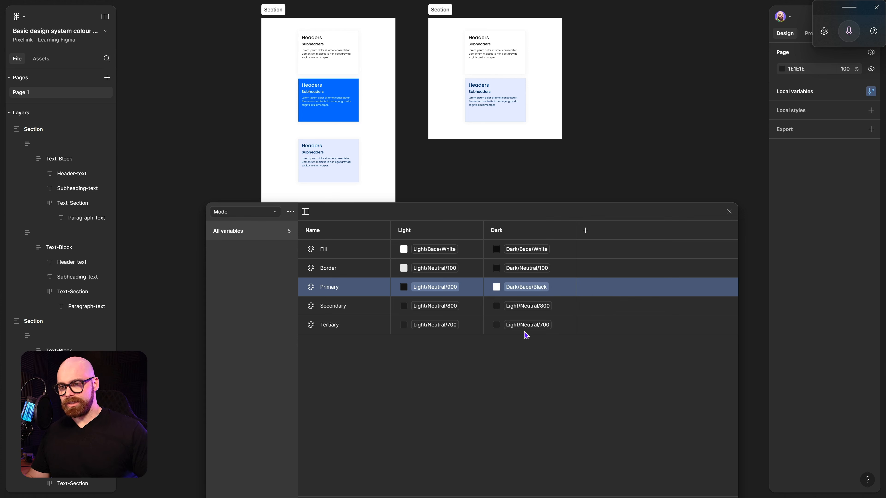
Step: Alias the Dark value of the Secondary variable to Dark/Neutral/900
left_click(516, 306)
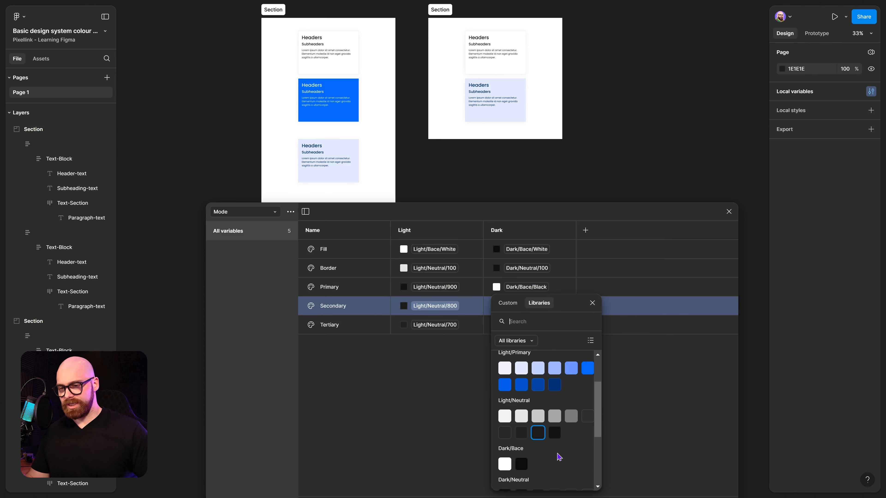
scroll(555, 453, "down", 3)
scroll(562, 426, "up", 2)
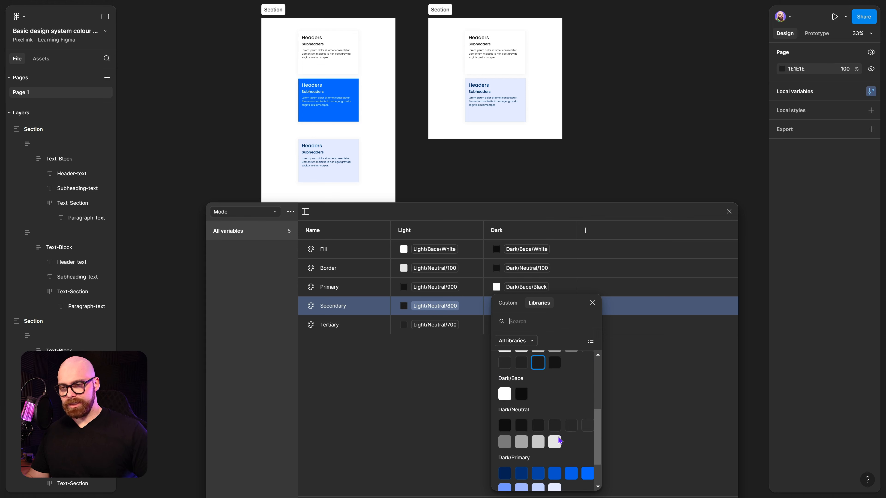
left_click(553, 442)
Step: Alias the Dark value of the Tertiary variable to Dark/Neutral/800
left_click(516, 324)
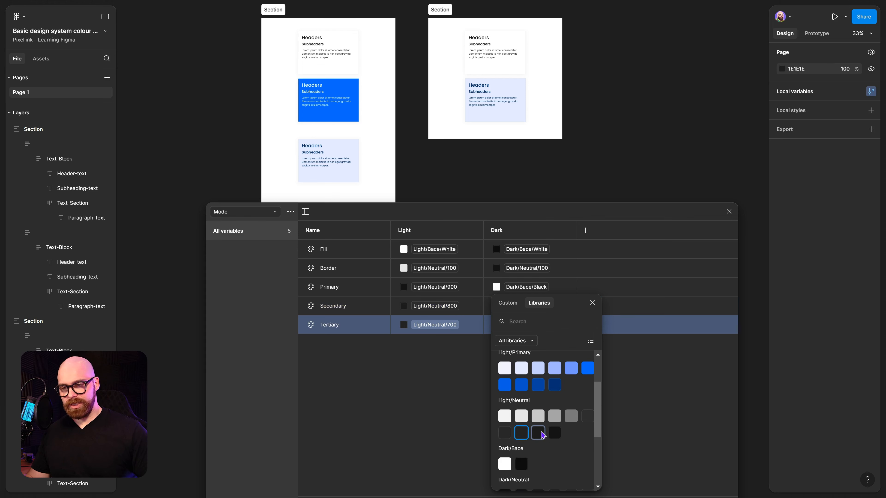
scroll(542, 436, "down", 3)
left_click(538, 396)
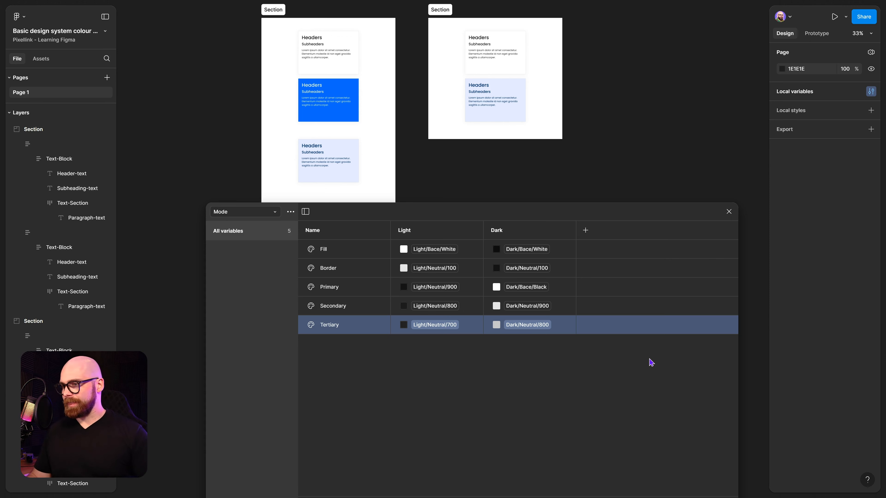
Step: Group all five variables of the Mode collection, from Fill to Tertiary, into a new group named Neutral
left_click(333, 251, "shift")
right_click(336, 255)
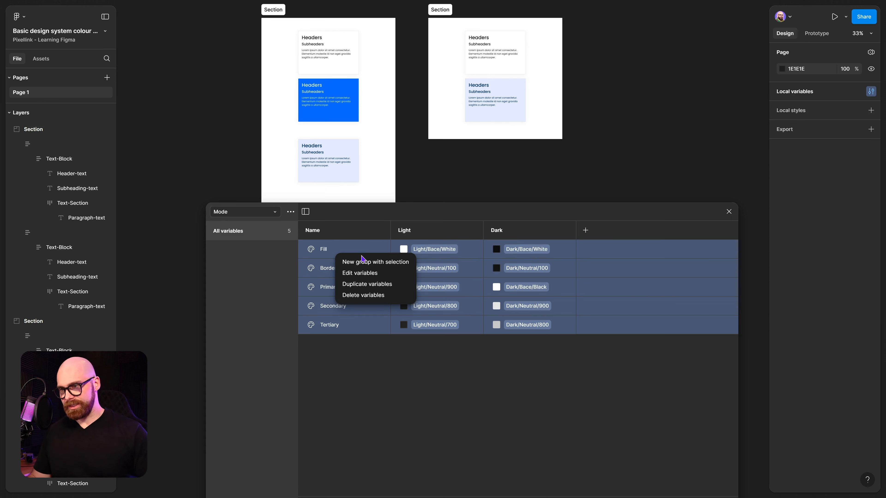
key("Escape")
double_click(228, 251)
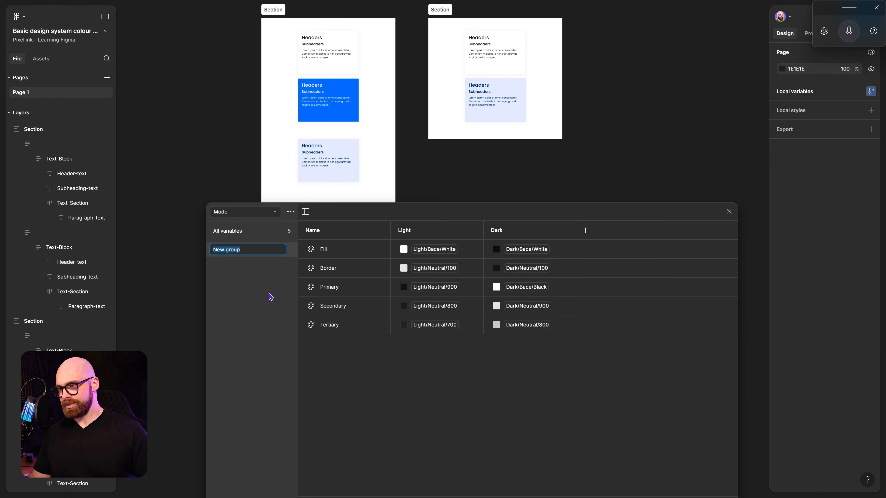
key("super+h")
type("Neutral")
key("Return")
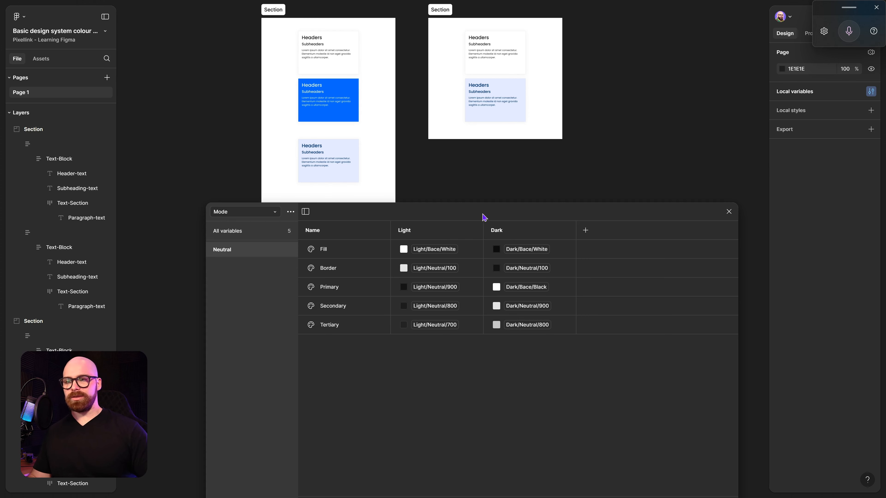
Step: Reposition the variables window clear below the cards and select the white card above the blue one
left_click_drag(532, 199, 517, 298)
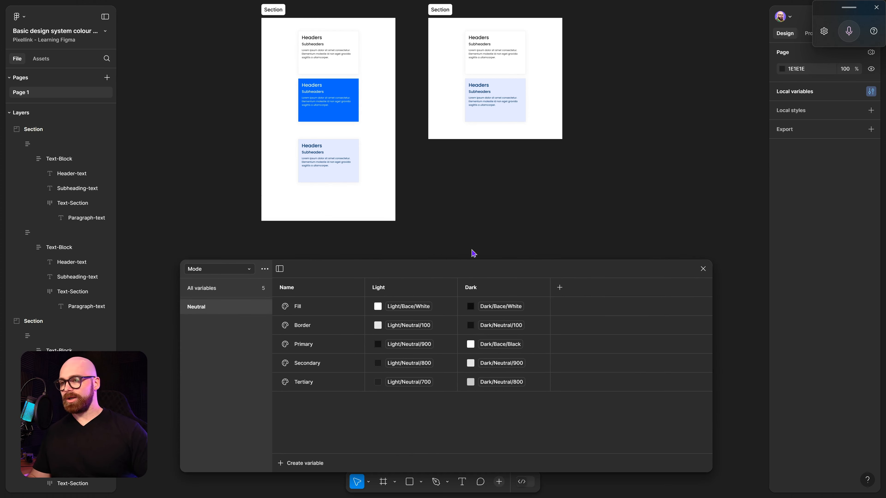
double_click(351, 40)
scroll(364, 105, "up", 5)
left_click(419, 110)
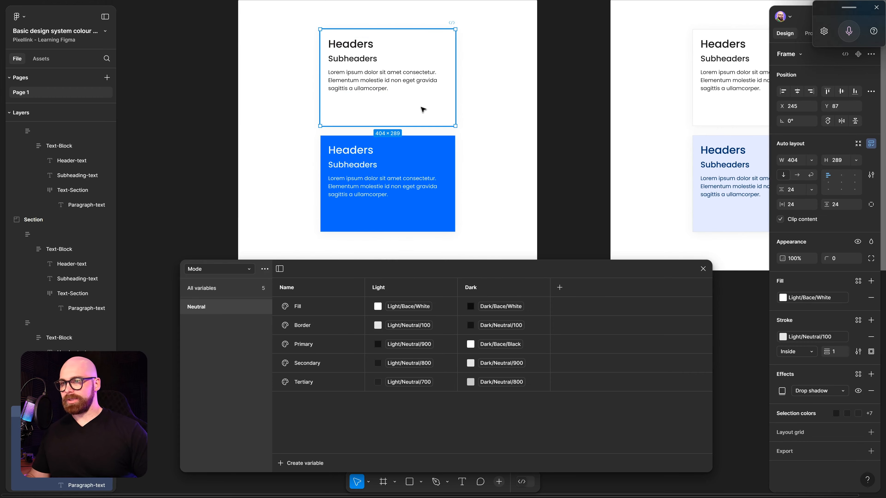
Step: Open the white card's fill variable choices, narrow the variables window to uncover them, and look through the Colors and Mode swatches
left_click(783, 297)
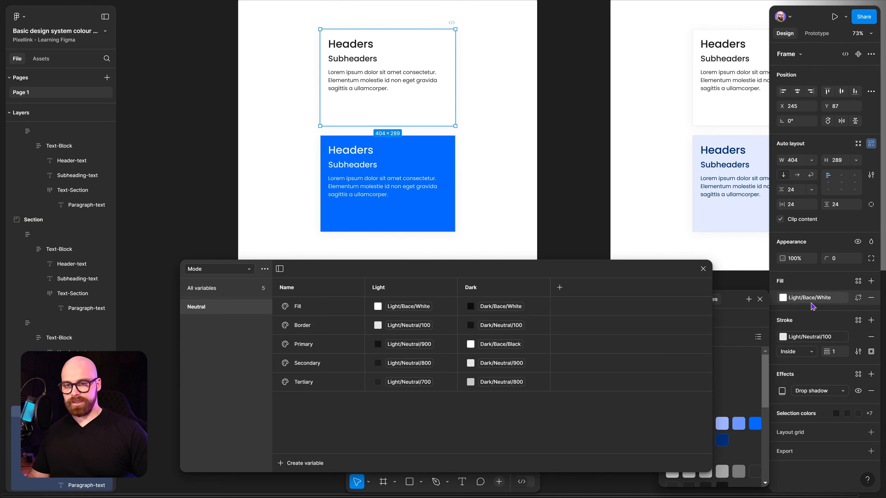
left_click_drag(712, 293, 579, 292)
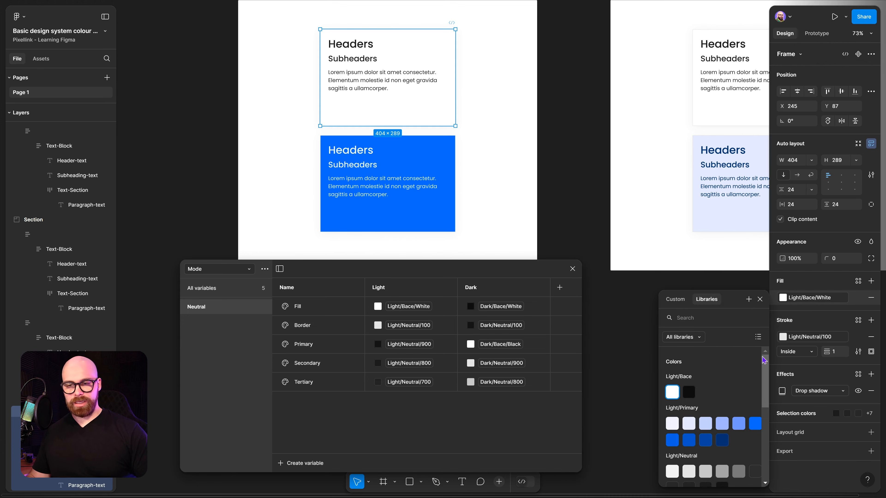
scroll(718, 397, "down", 5)
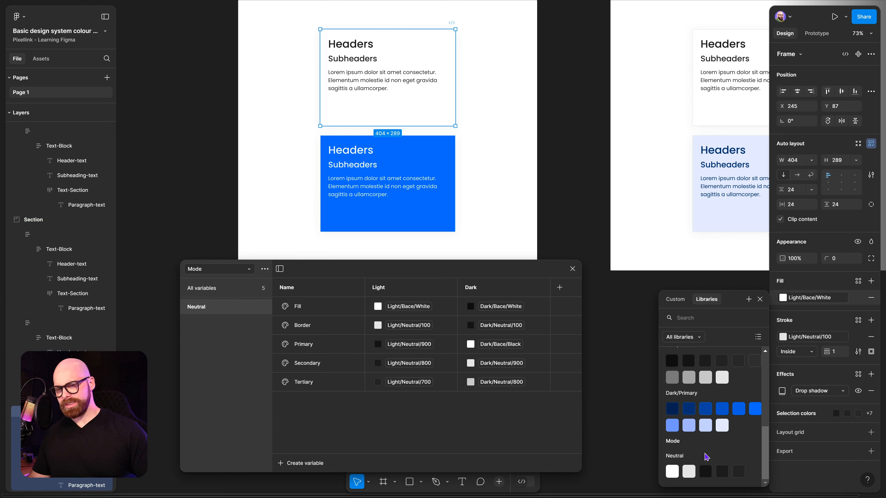
scroll(708, 436, "up", 5)
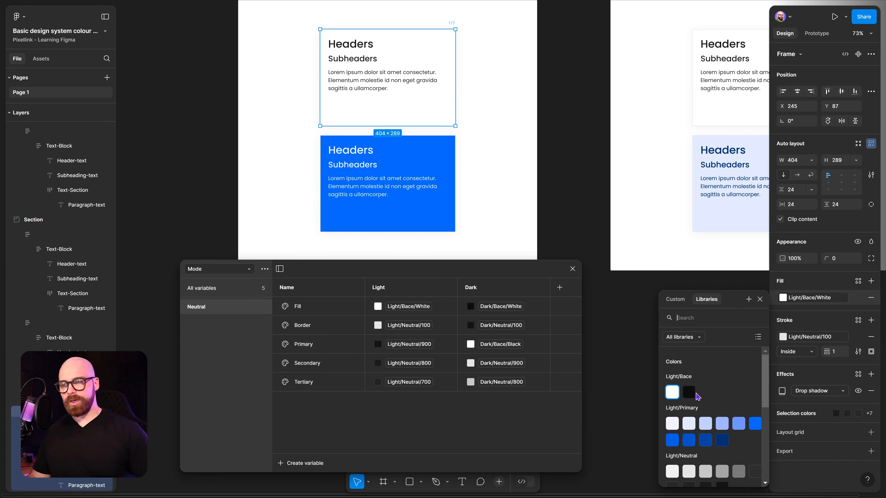
scroll(731, 389, "down", 5)
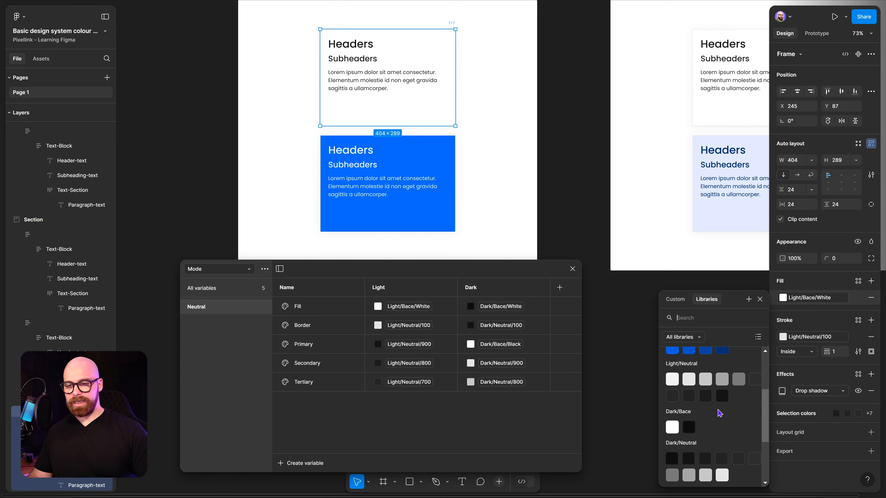
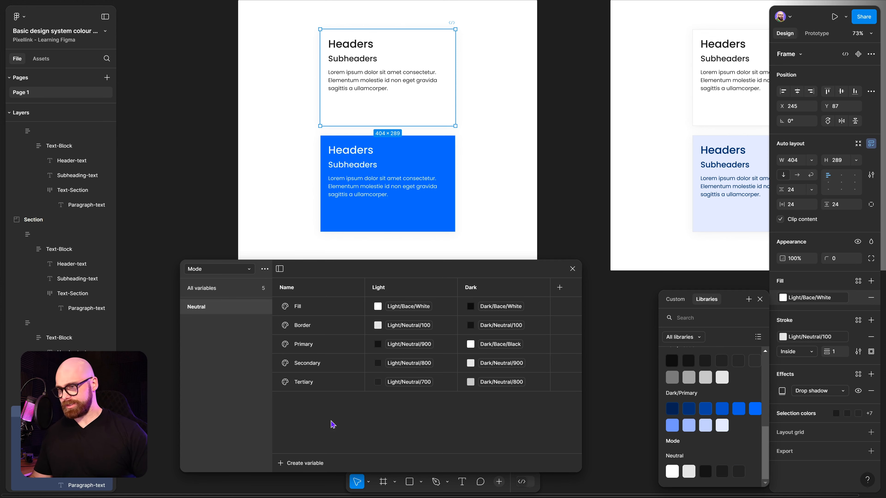
Step: Turn off showing in all supported properties for every variable in the Colors collection's Dark group
left_click(203, 272)
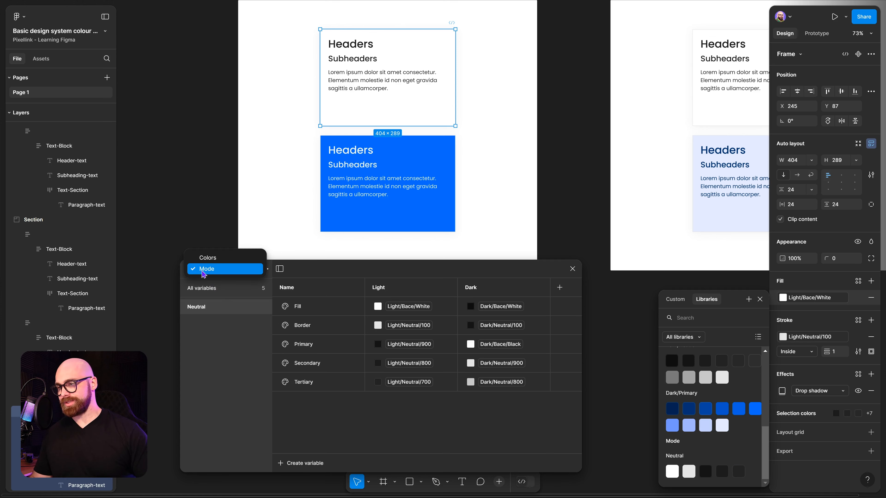
left_click(207, 256)
left_click(194, 322)
left_click_drag(402, 269, 401, 217)
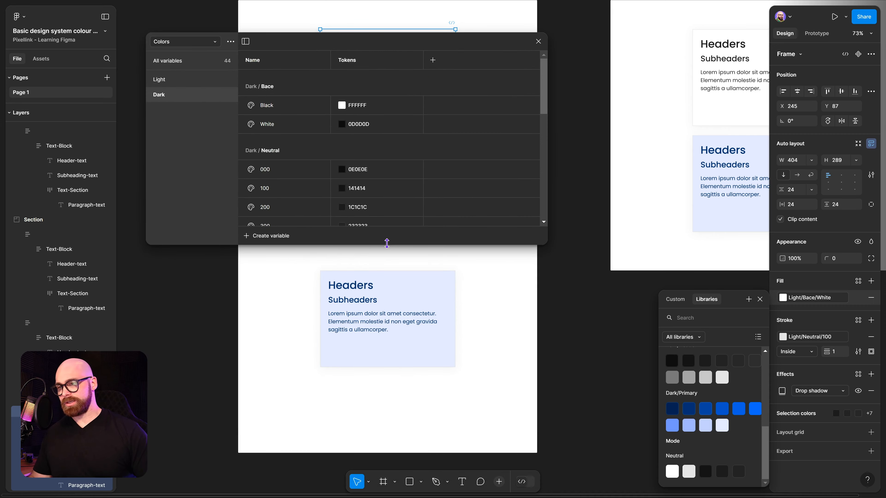
left_click_drag(387, 243, 387, 425)
left_click(432, 105)
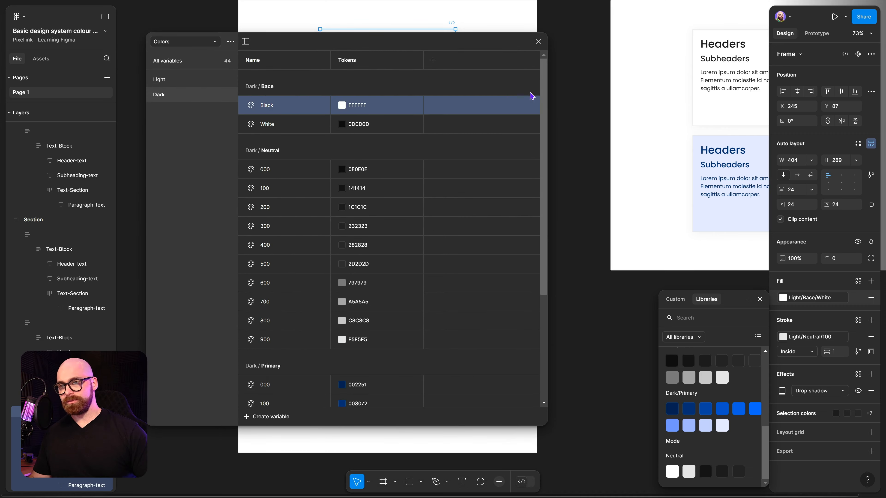
scroll(532, 326, "down", 5)
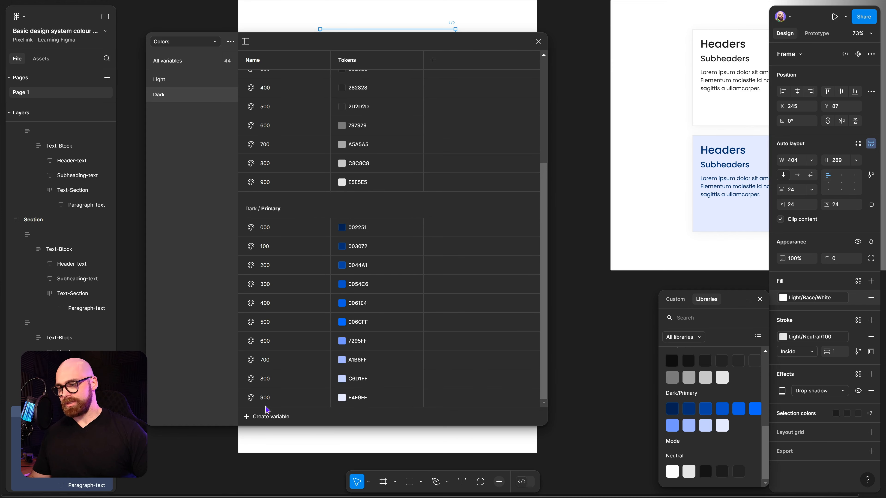
left_click(274, 399, "shift")
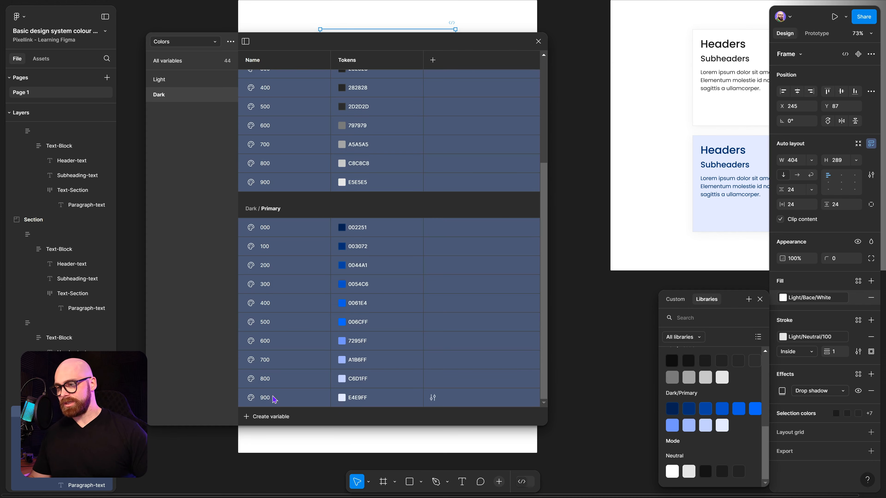
right_click(277, 399)
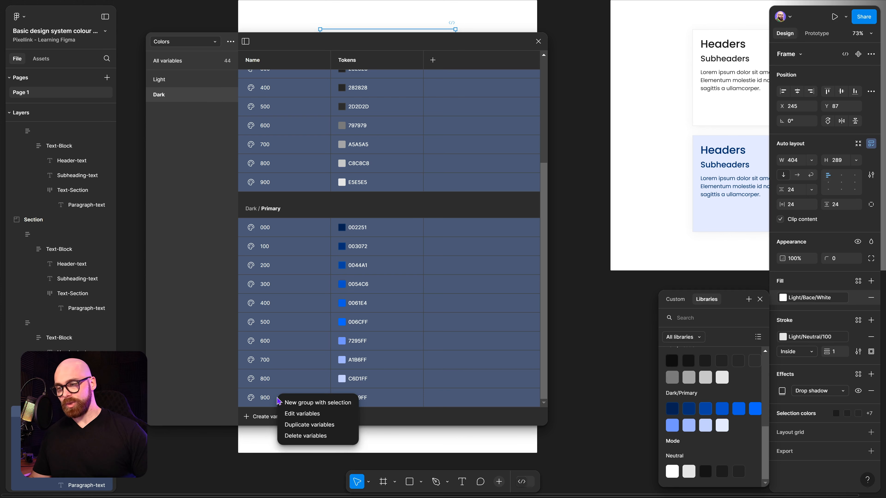
left_click(295, 414)
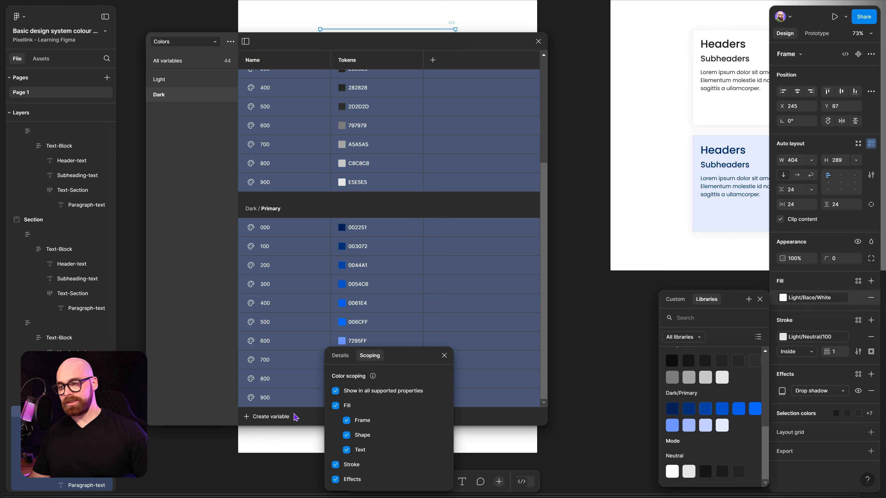
left_click(335, 392)
Step: Hide all the selected Dark color variables from publishing and close their settings
left_click(338, 356)
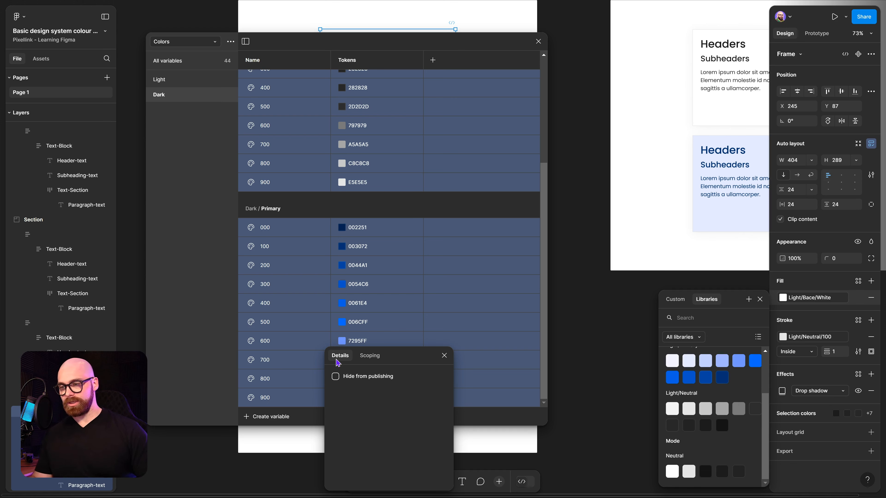
left_click(336, 377)
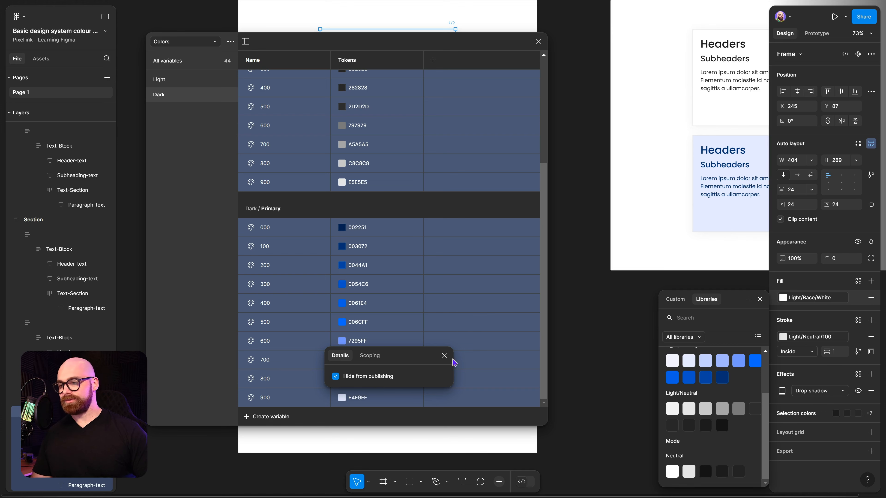
left_click(444, 356)
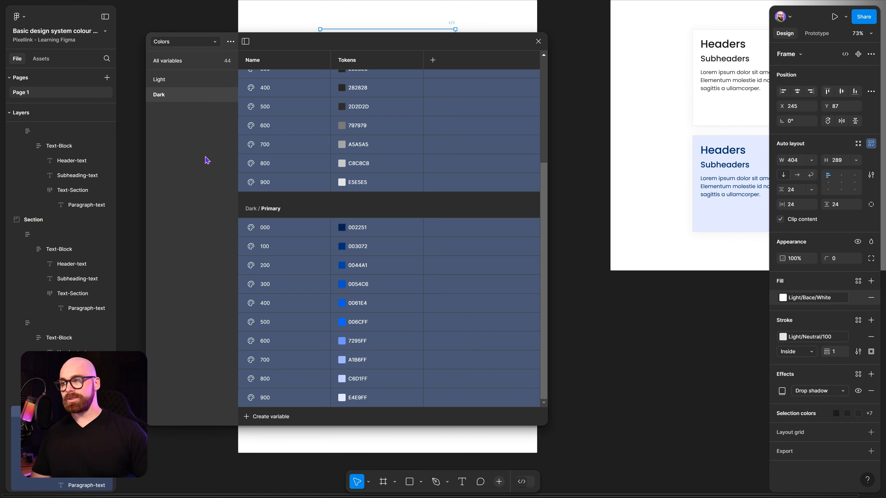
Step: Turn off showing in all supported properties for every variable in the Colors collection's Light group
left_click(177, 78)
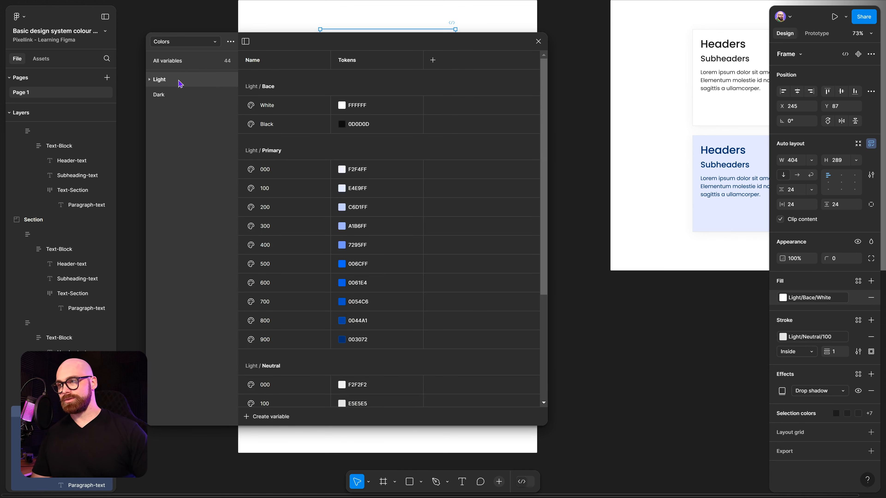
left_click(271, 112)
scroll(345, 226, "down", 5)
left_click(291, 398, "shift")
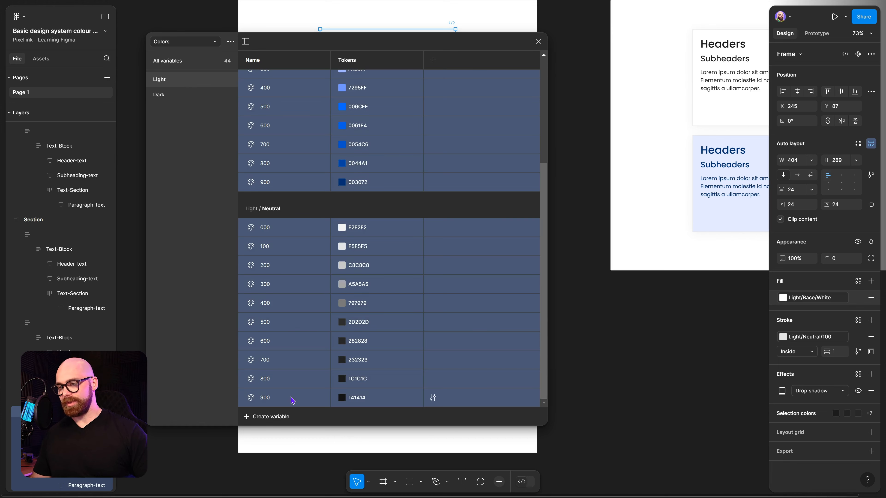
right_click(296, 397)
left_click(329, 385)
left_click(335, 389)
Step: Hide all the selected Light color variables from publishing and close the variables window
left_click(340, 355)
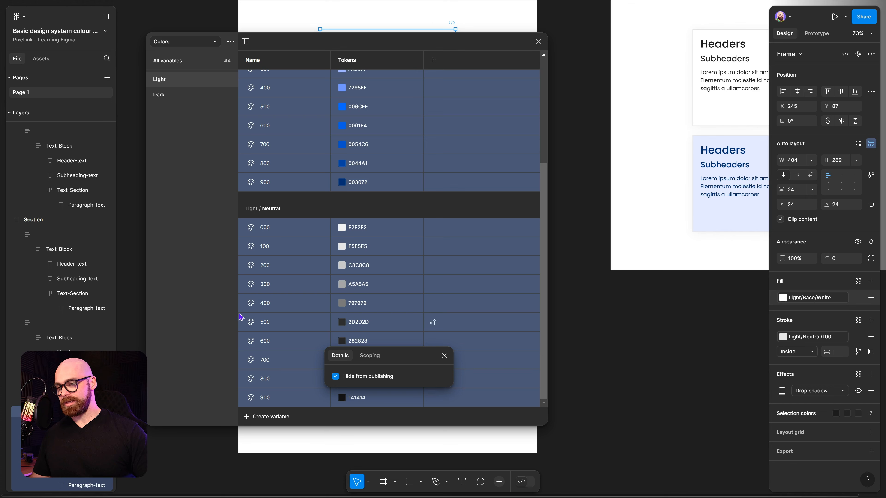
left_click(207, 104)
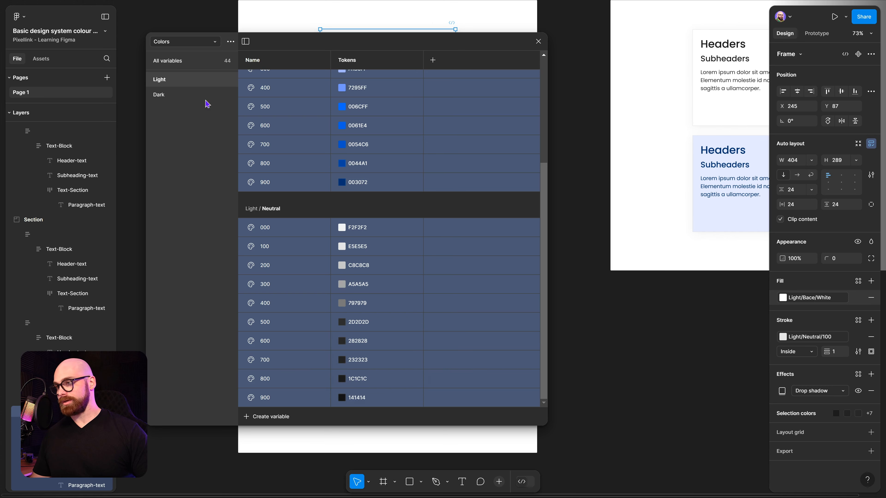
left_click(191, 66)
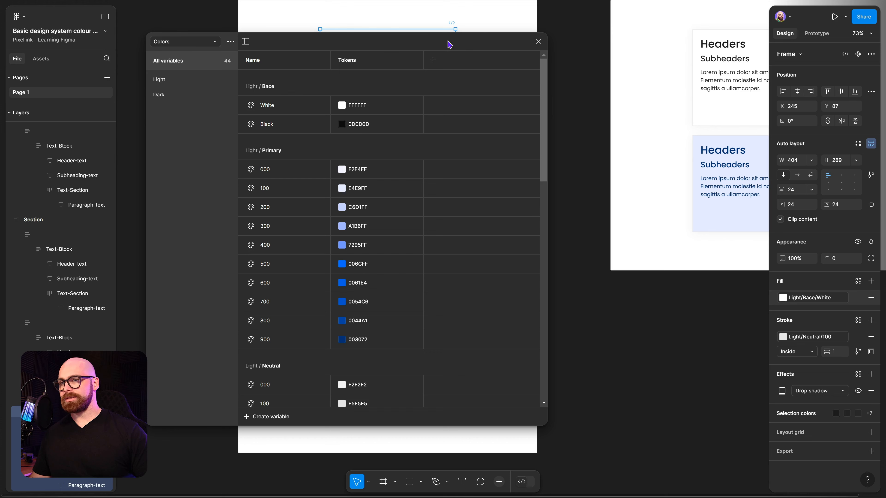
left_click(538, 42)
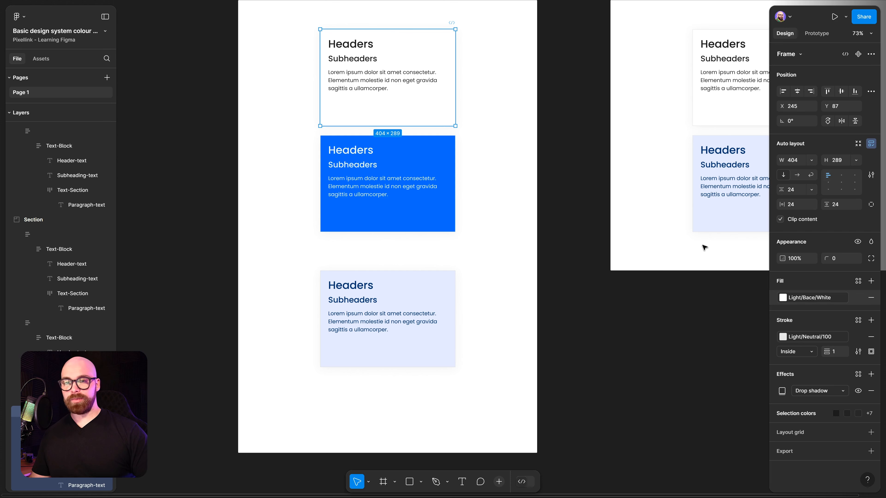
Step: Set the white card's fill to the Neutral/Fill variable and its stroke to Neutral/Border
left_click(810, 297)
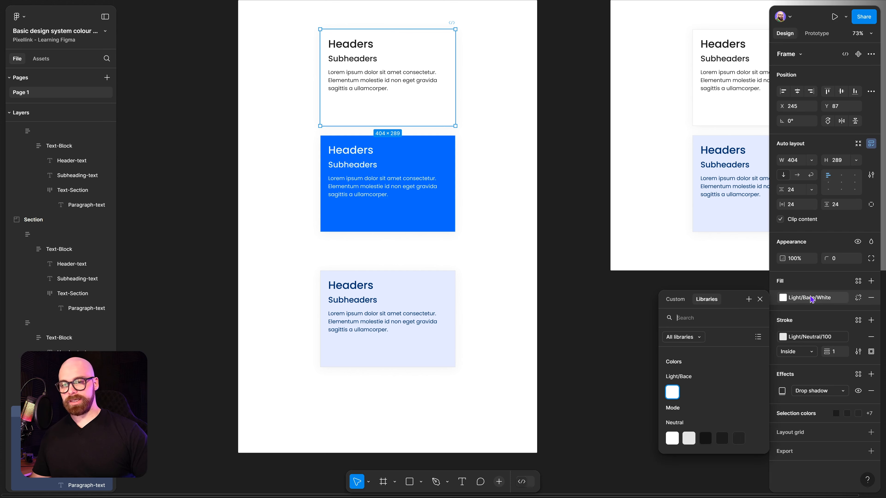
left_click(674, 443)
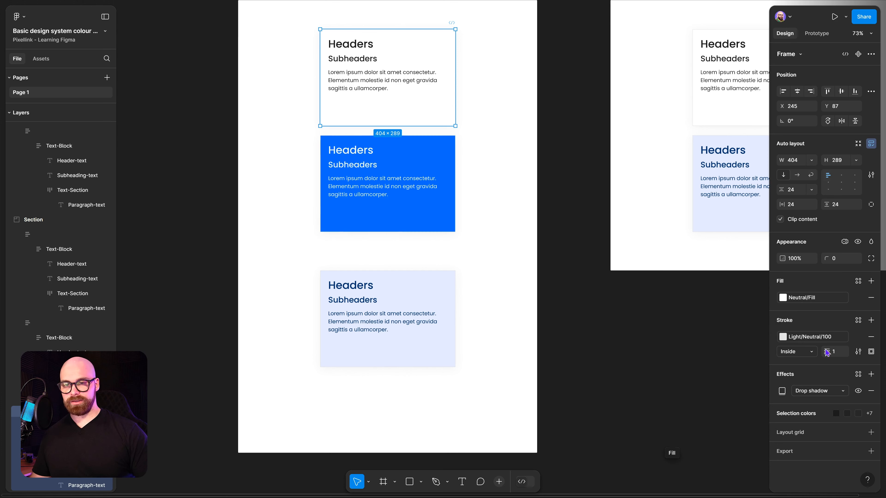
left_click(796, 297)
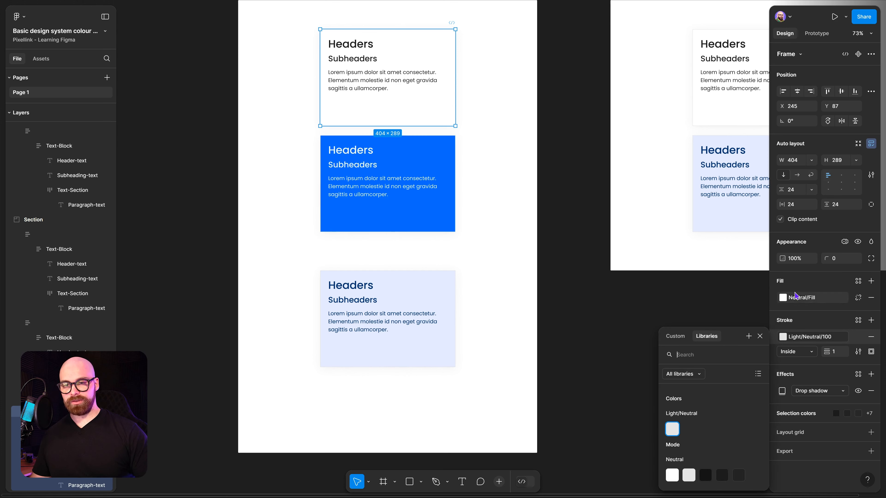
left_click(689, 476)
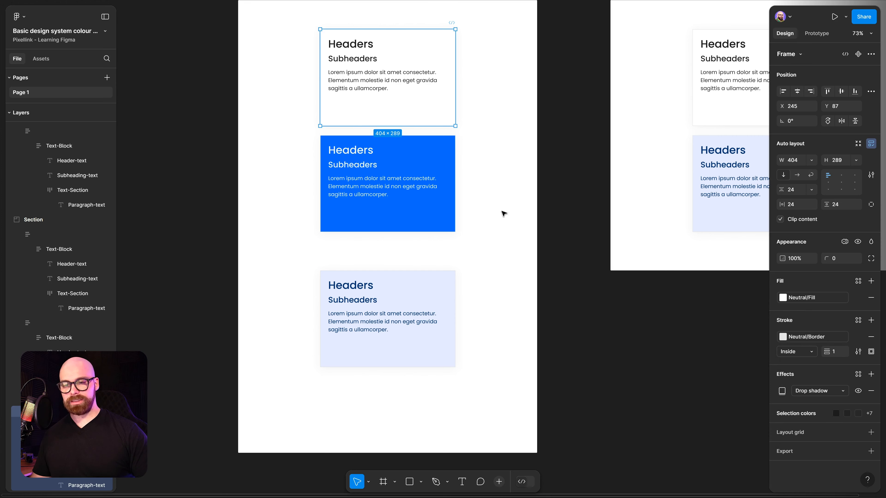
Step: Set the fill of the white card's Headers text to the Neutral/Primary variable
scroll(397, 145, "up", 3)
scroll(397, 145, "up", 5)
double_click(395, 127)
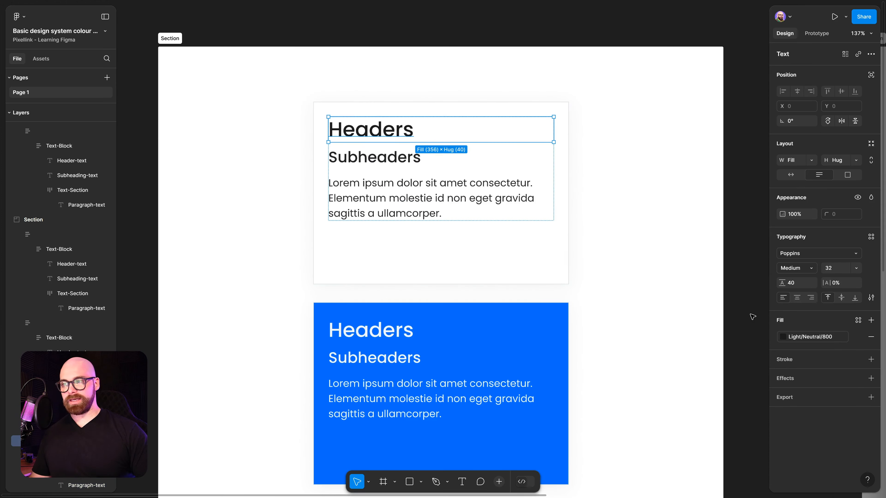
left_click(810, 337)
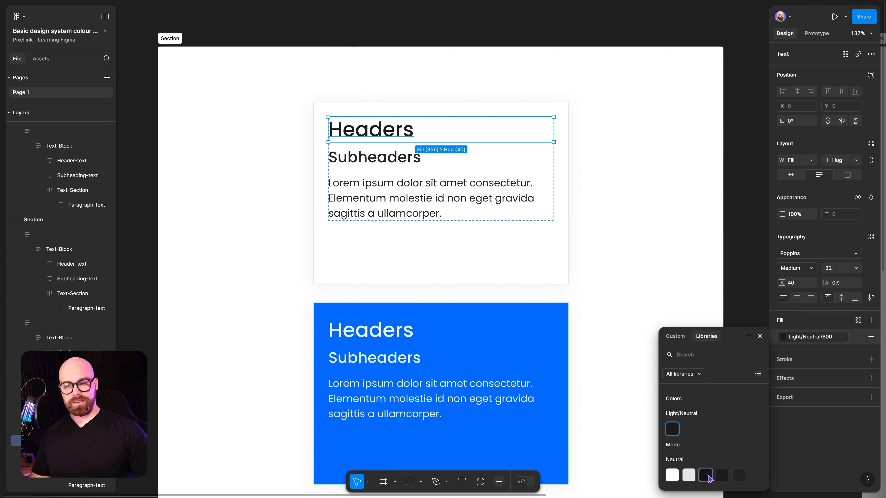
left_click(722, 475)
Step: Set the white card's Subheaders text fill to Neutral/Secondary and its paragraph text fill to Neutral/Tertiary
left_click(388, 156)
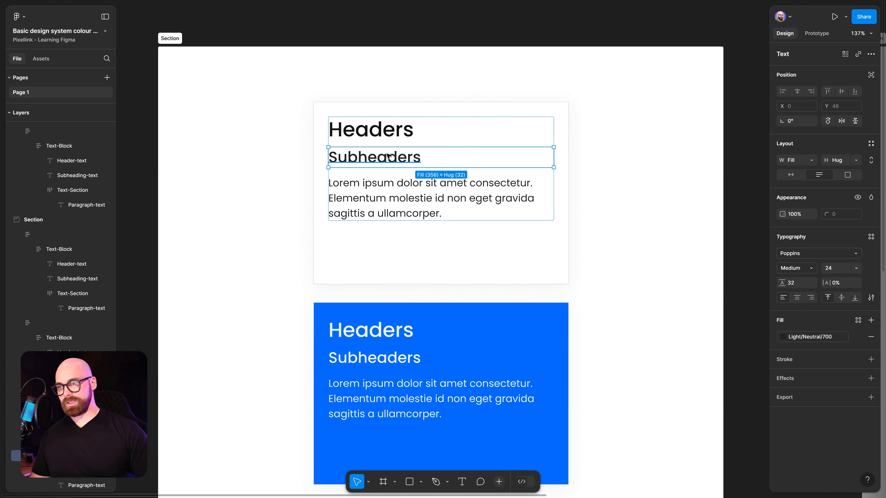
left_click(822, 337)
left_click(721, 475)
left_click(421, 198)
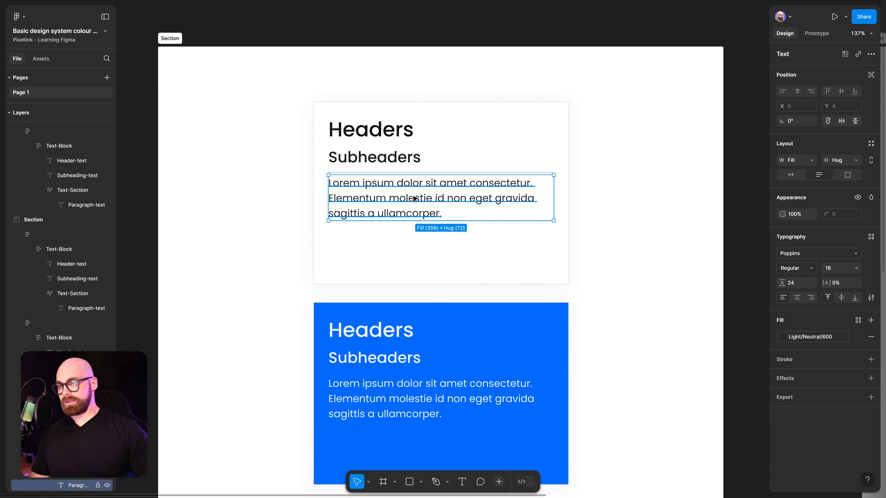
left_click(821, 337)
left_click(738, 476)
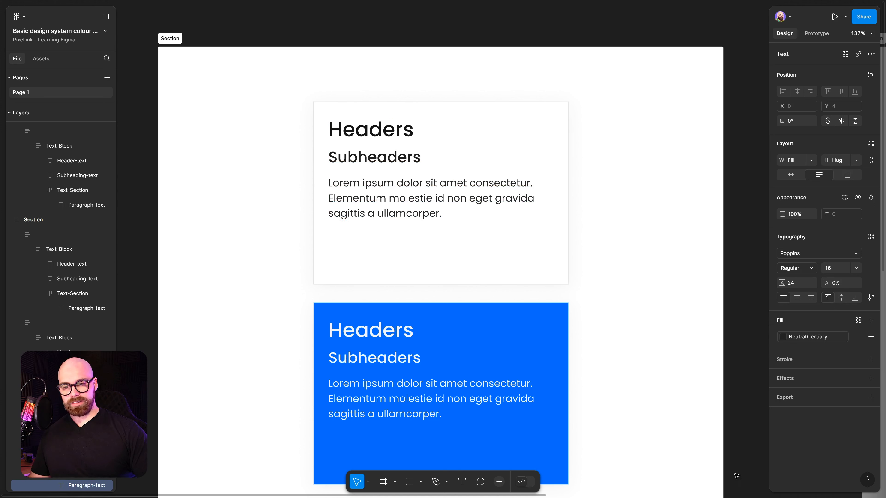
Step: Delete the old second section holding the white and light blue cards
left_click(727, 275)
scroll(623, 185, "down", 5)
scroll(623, 185, "right", 10)
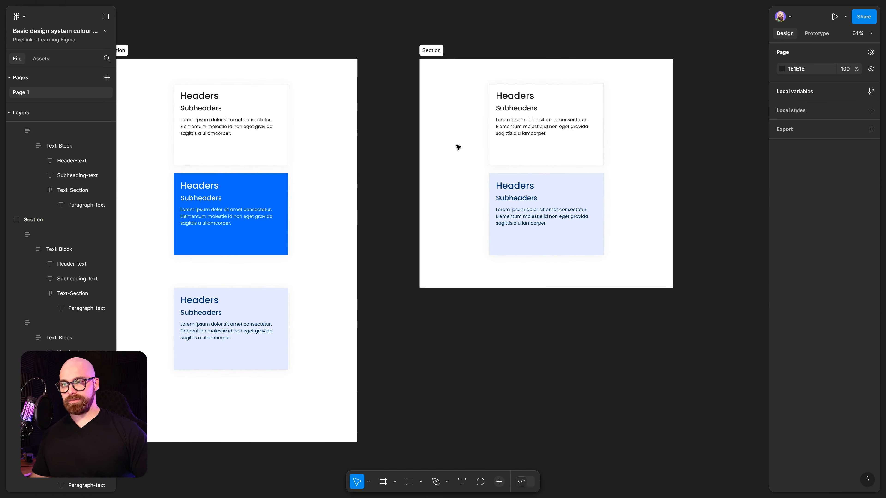
left_click(462, 81)
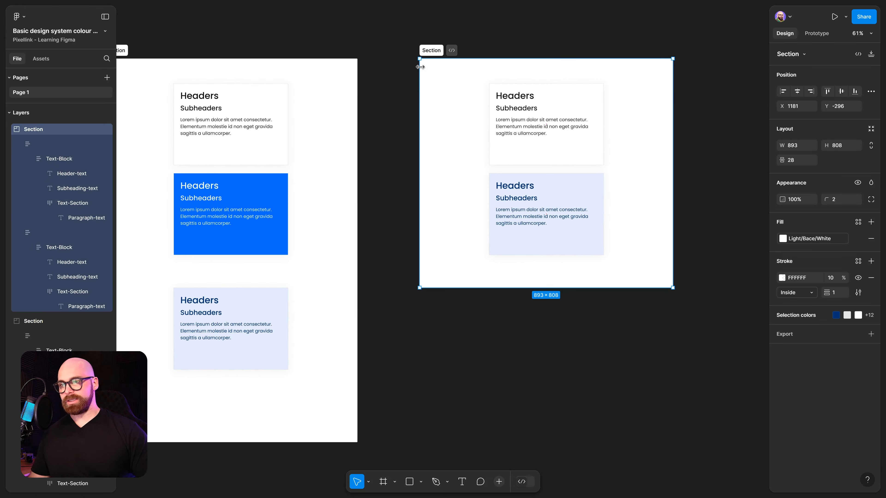
key("Delete")
left_click(347, 76)
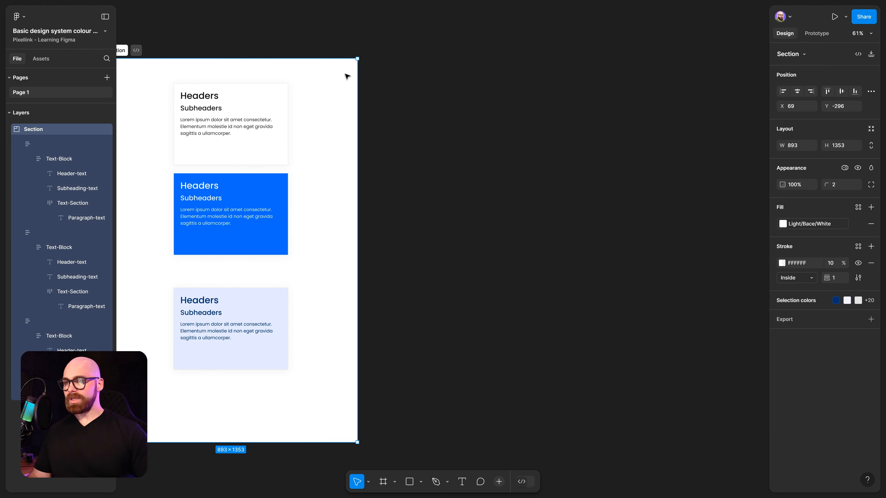
left_click(816, 224)
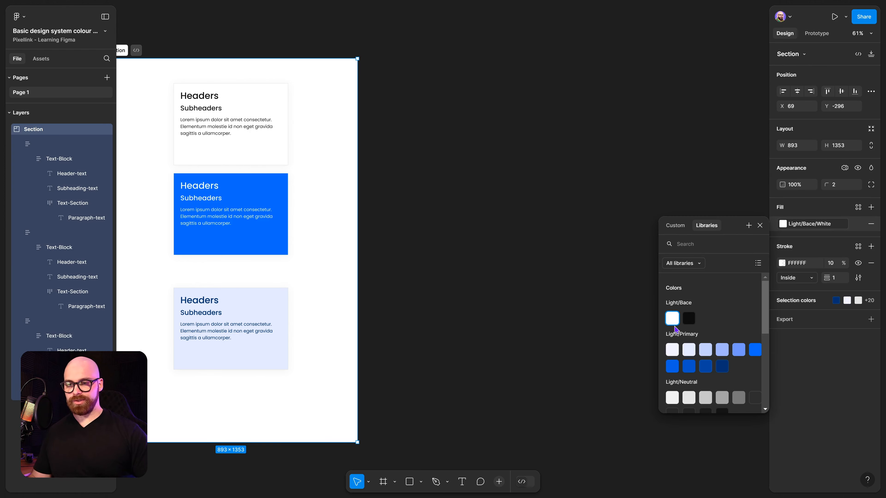
left_click(559, 295)
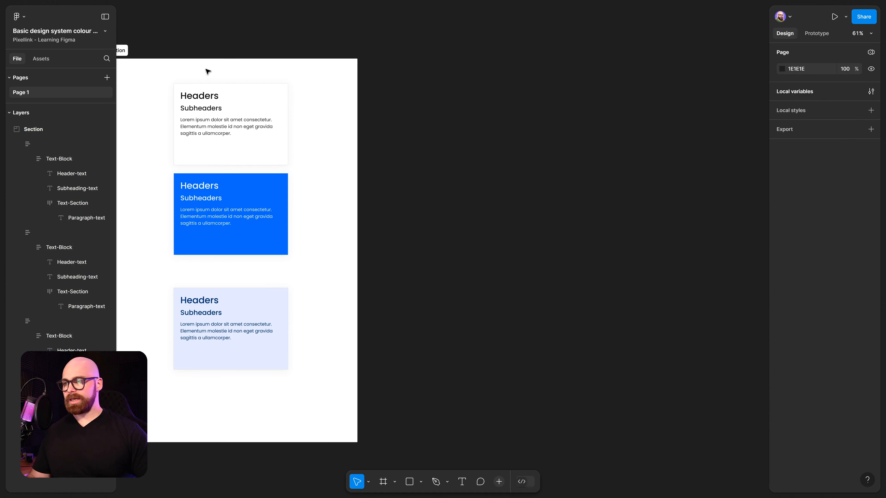
Step: Duplicate the section beside the original and delete the blue and light blue cards from the copy
left_click_drag(228, 68, 532, 83)
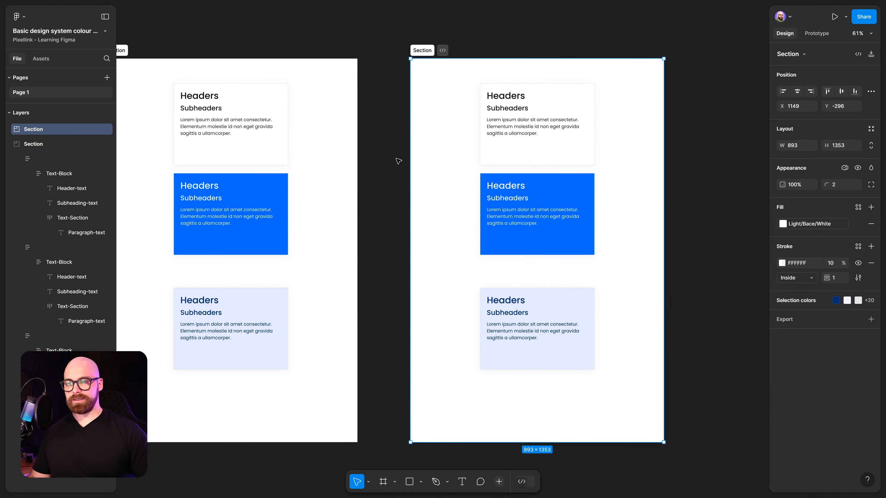
left_click_drag(396, 158, 623, 387)
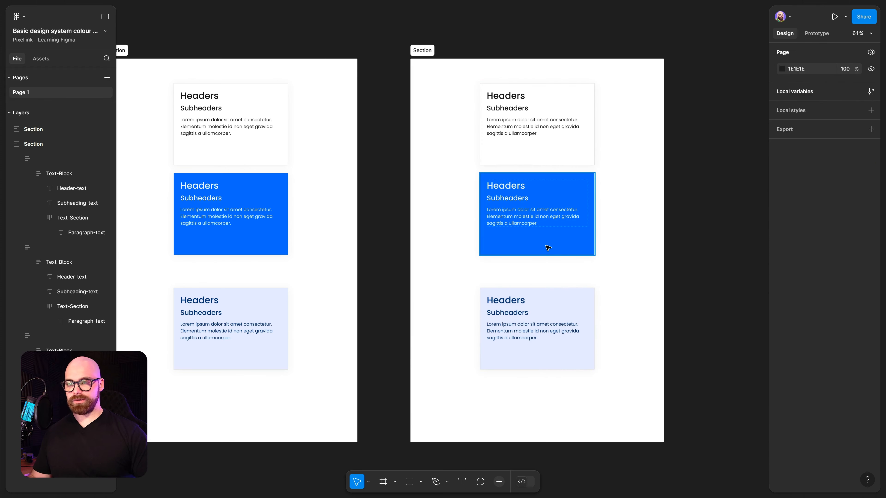
key("Delete")
Step: Set the variable mode of the duplicated section with the single white card to Dark
left_click(603, 188)
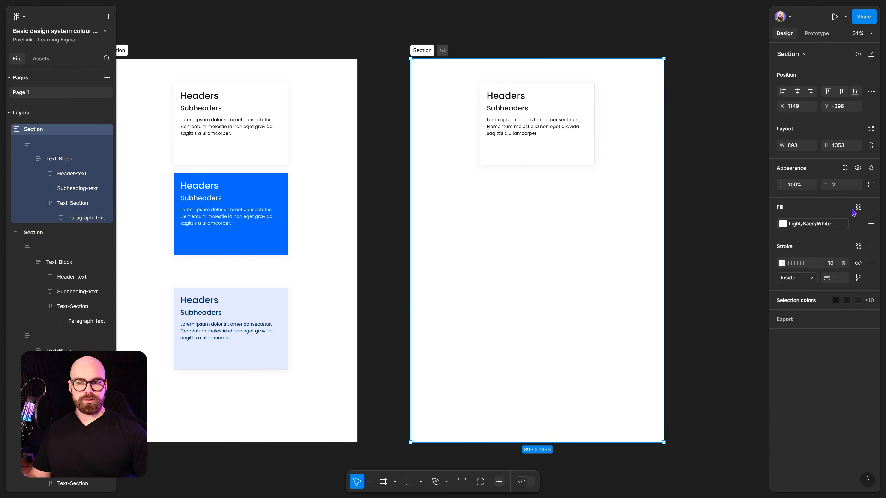
left_click(847, 168)
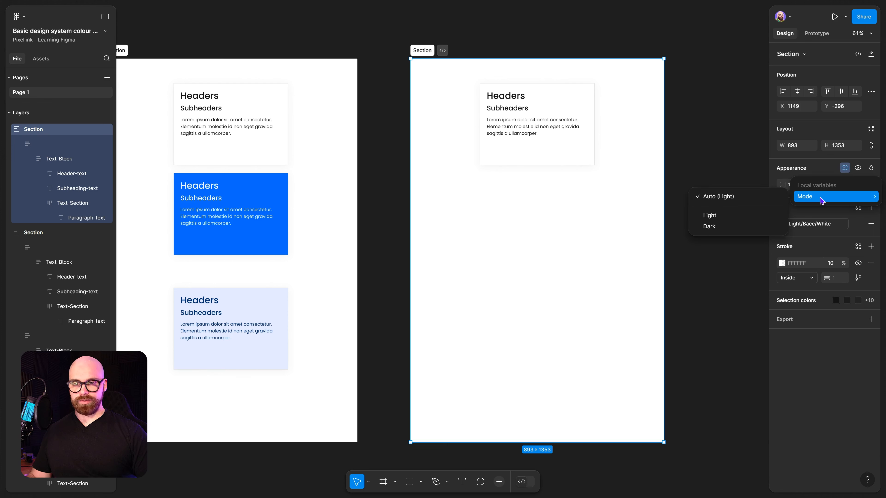
left_click(754, 228)
left_click(686, 188)
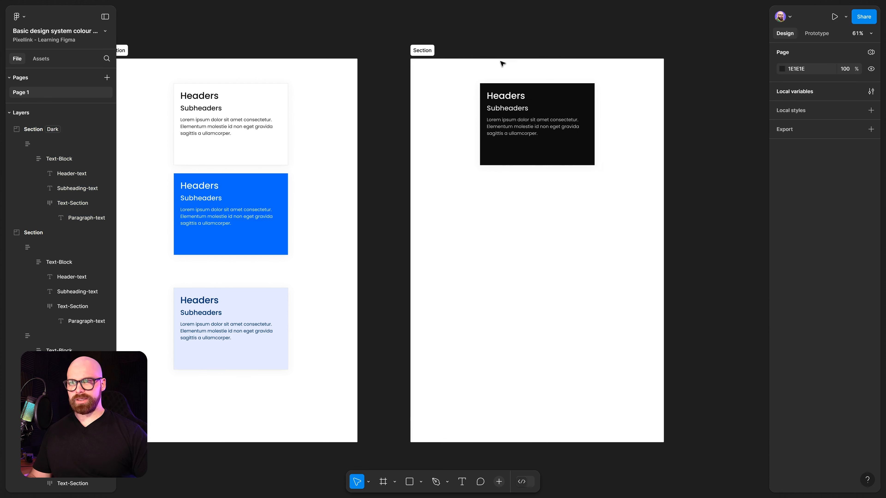
Step: Set the fill of the dark-mode section to the Light/Bace/Black variable
left_click(425, 81)
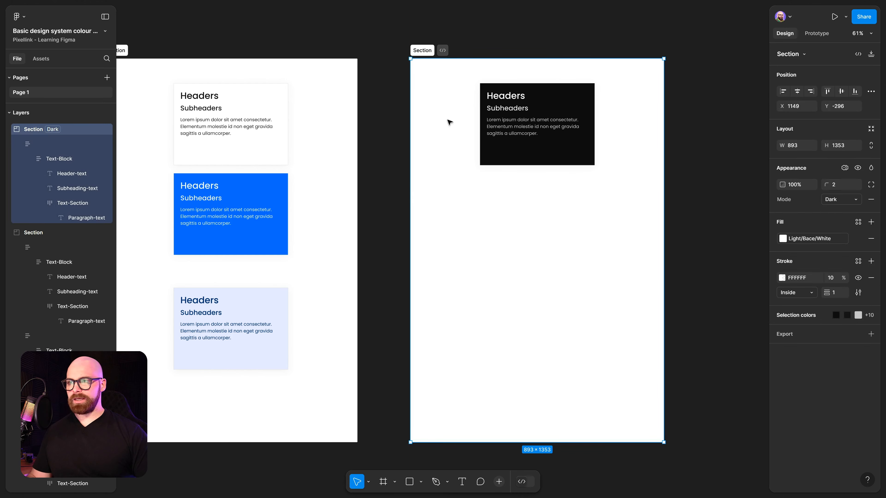
left_click(803, 240)
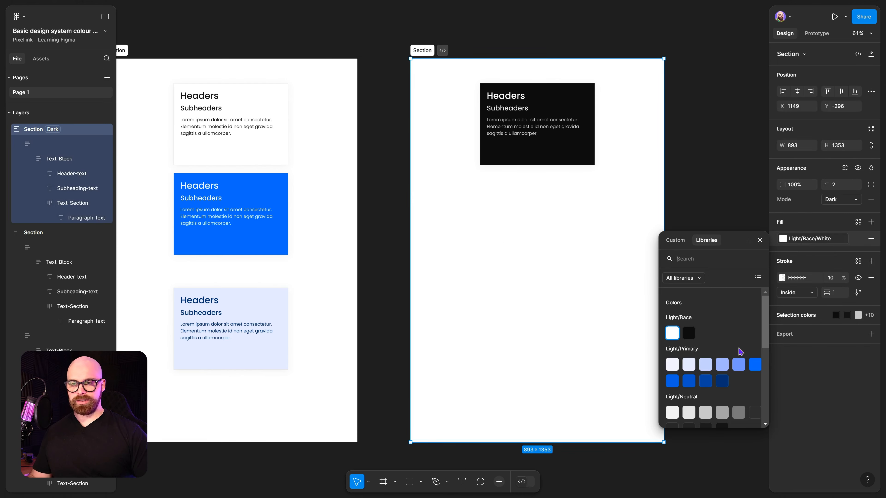
left_click(691, 336)
left_click(707, 190)
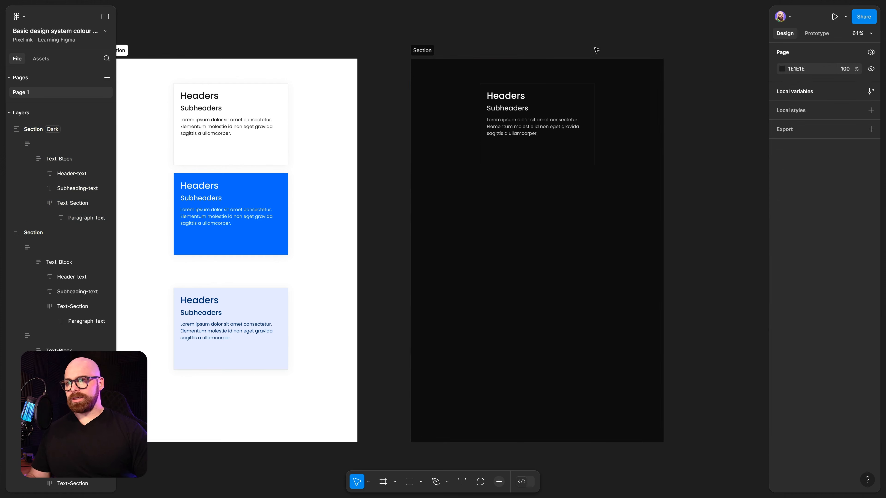
Step: Examine how the dark card and its text stand out against the black section, compared with the light section
scroll(634, 96, "up", 5)
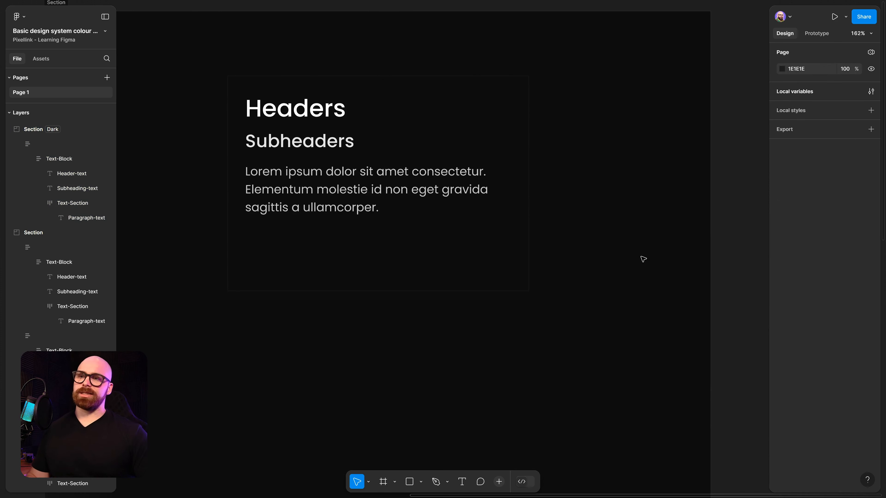
left_click(633, 172)
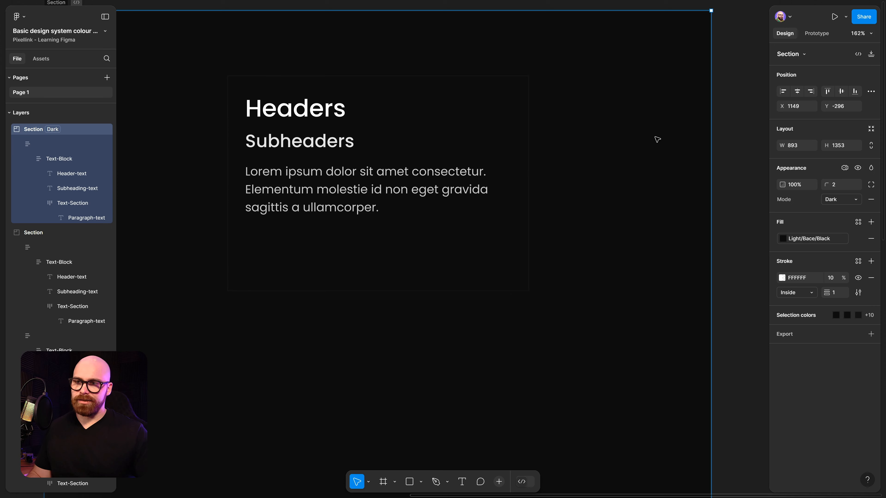
scroll(603, 112, "down", 3)
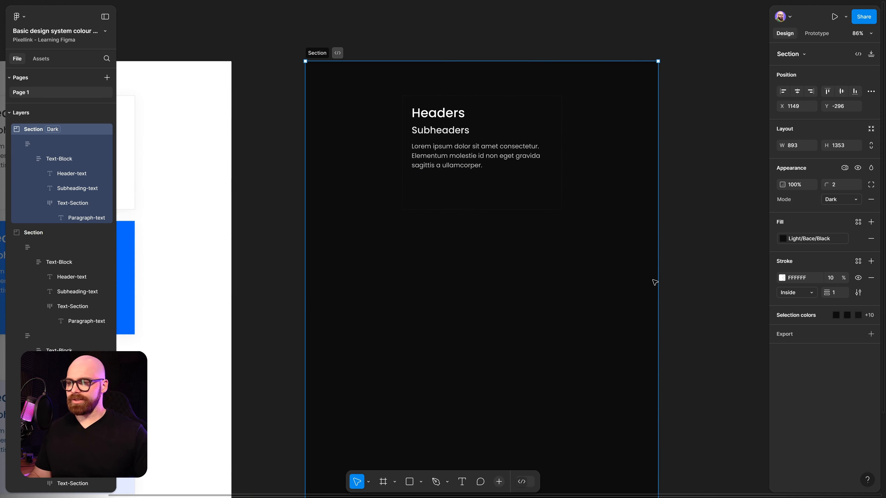
left_click(695, 162)
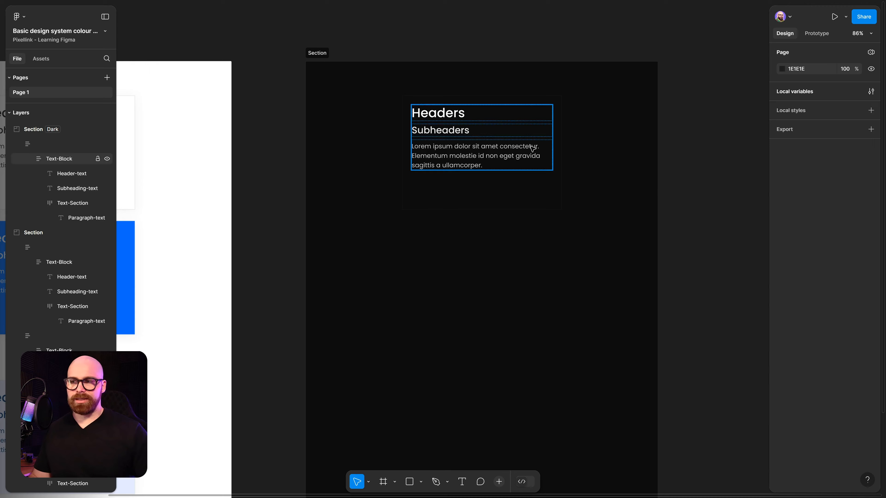
scroll(549, 163, "up", 1)
scroll(659, 153, "down", 3)
scroll(662, 166, "up", 1)
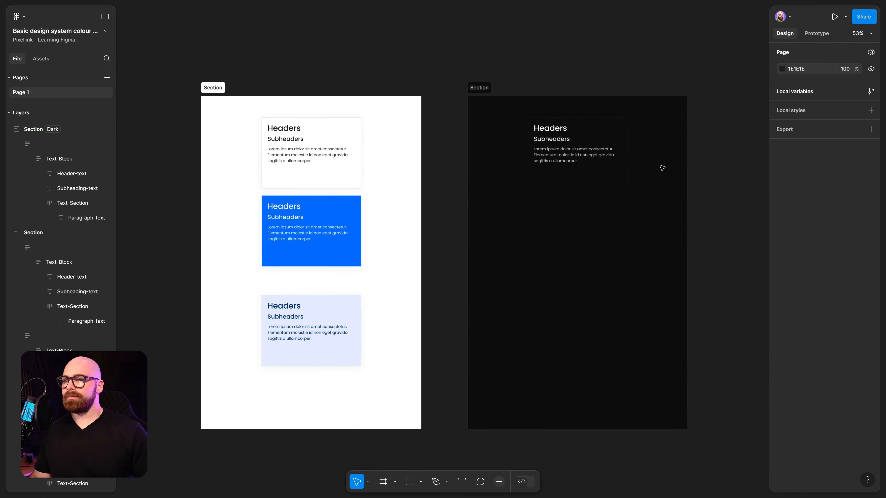
Step: Rename the Colors variable collection to Primitives
left_click(871, 91)
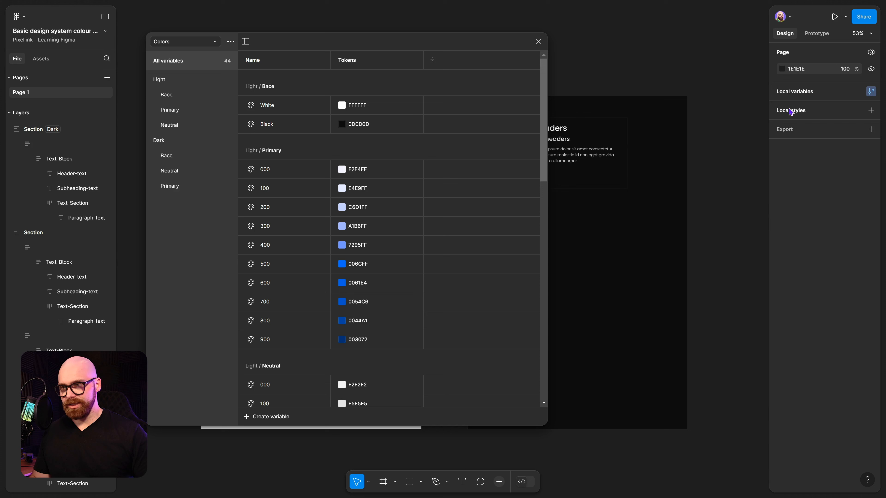
left_click(198, 43)
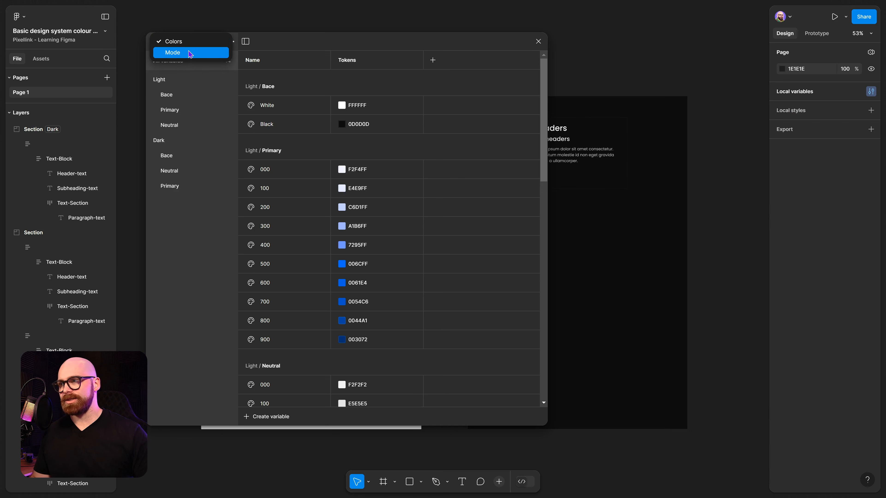
left_click(189, 43)
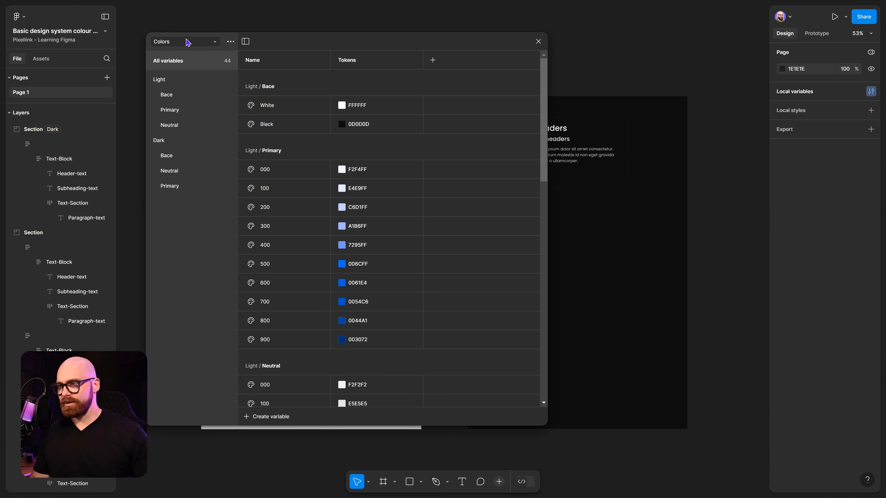
left_click(230, 41)
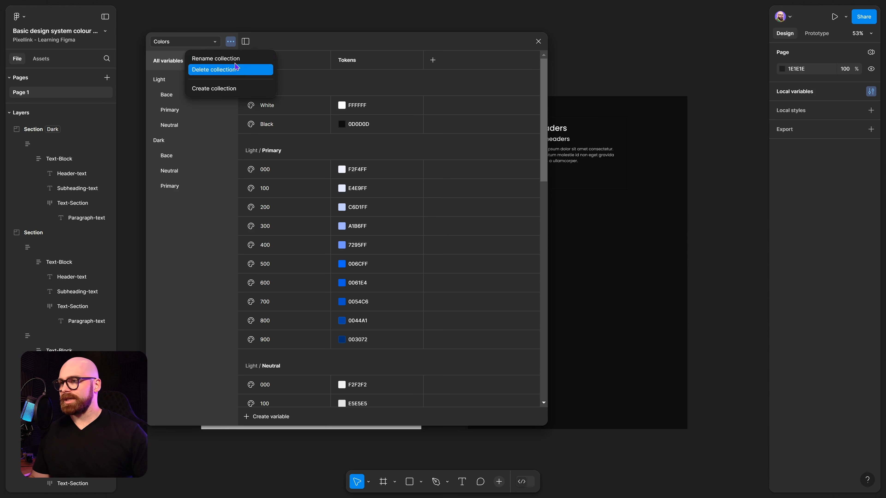
left_click(233, 56)
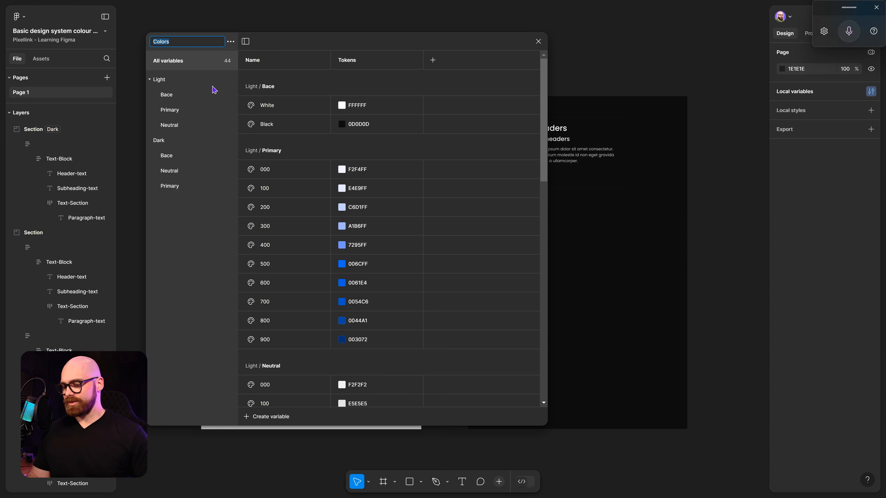
type("Primitives")
Step: Rename the Mode variable collection to Colours
left_click(216, 42)
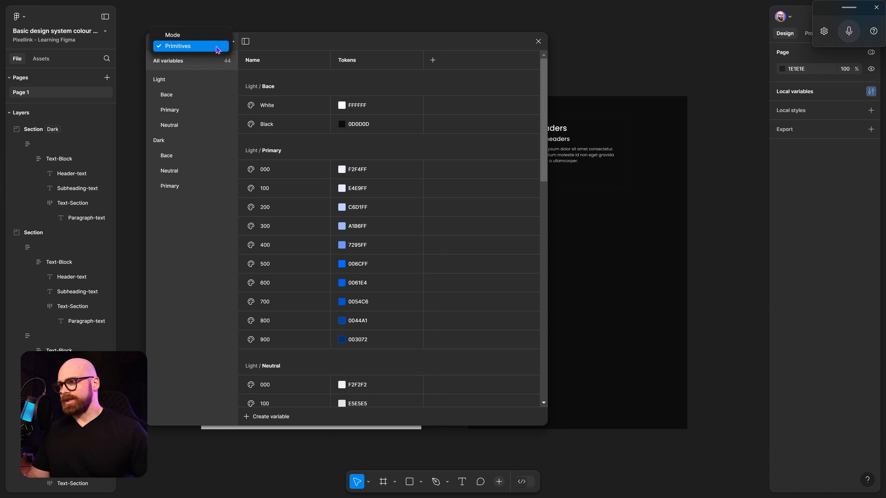
left_click(214, 35)
left_click(231, 41)
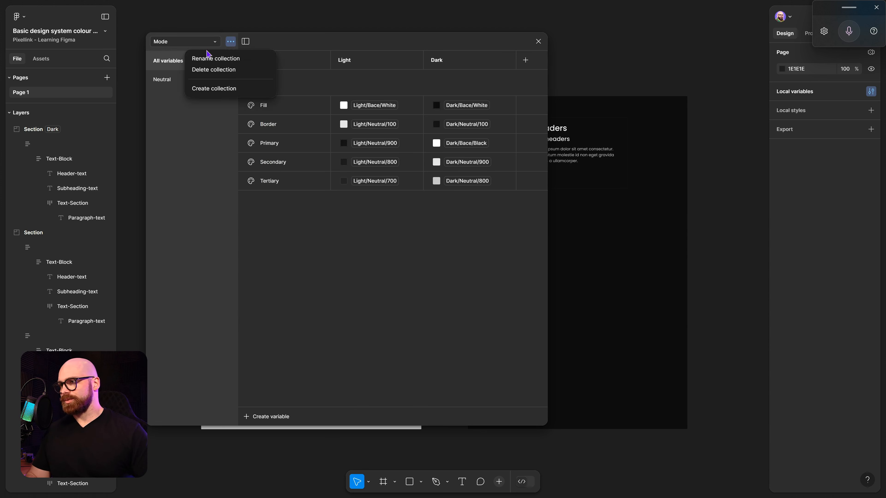
left_click(212, 58)
key("Return")
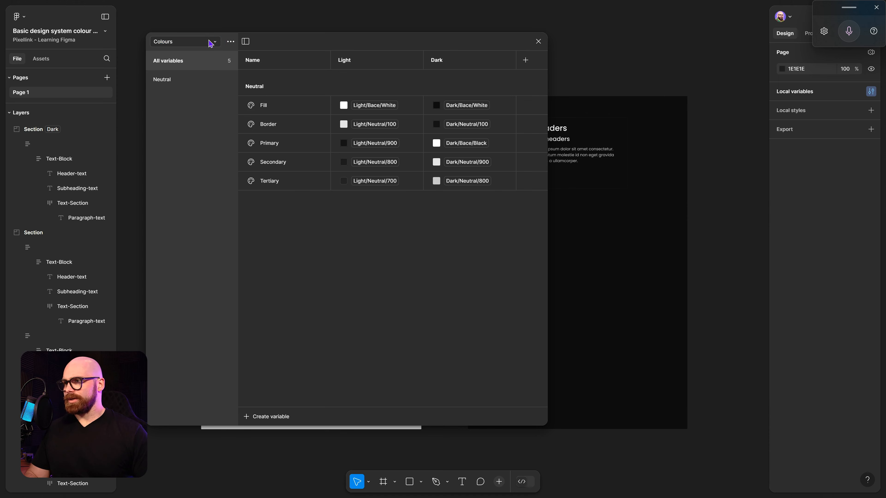
Step: Return to the Primitives collection, collapse its Light and Dark groups, and show only the Dark group's variables
left_click(209, 42)
left_click(205, 51)
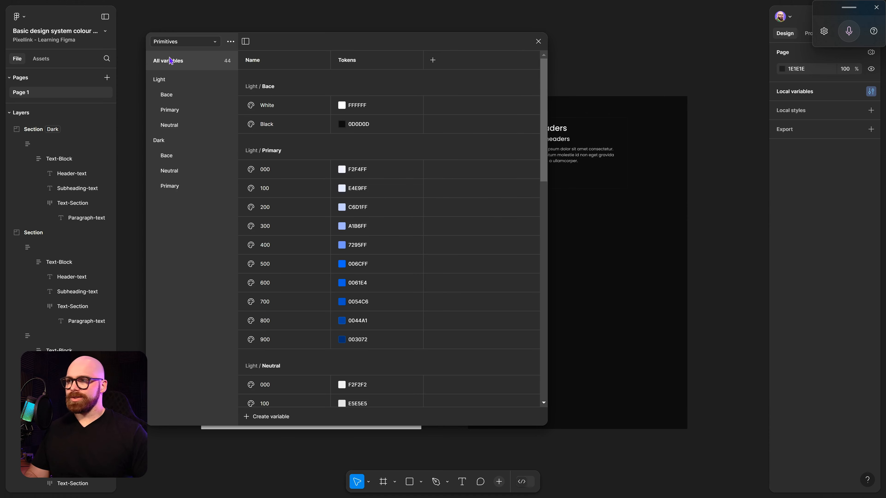
left_click(153, 80)
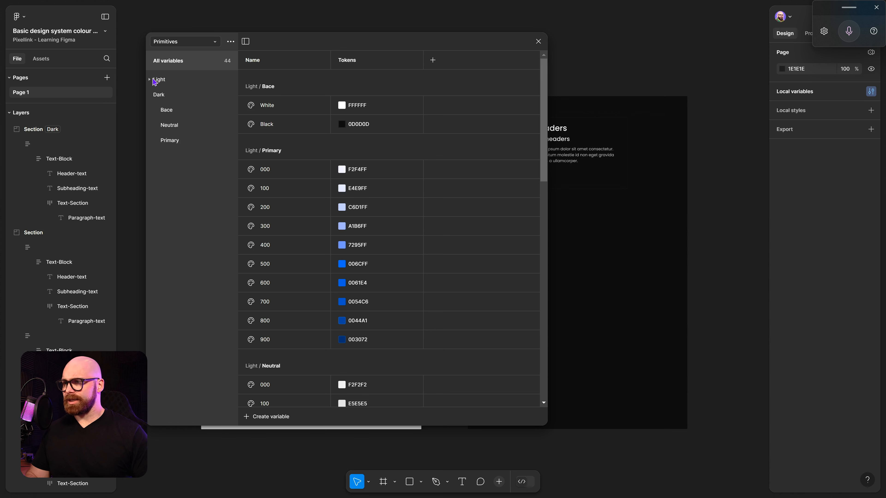
left_click(152, 96)
left_click(162, 98)
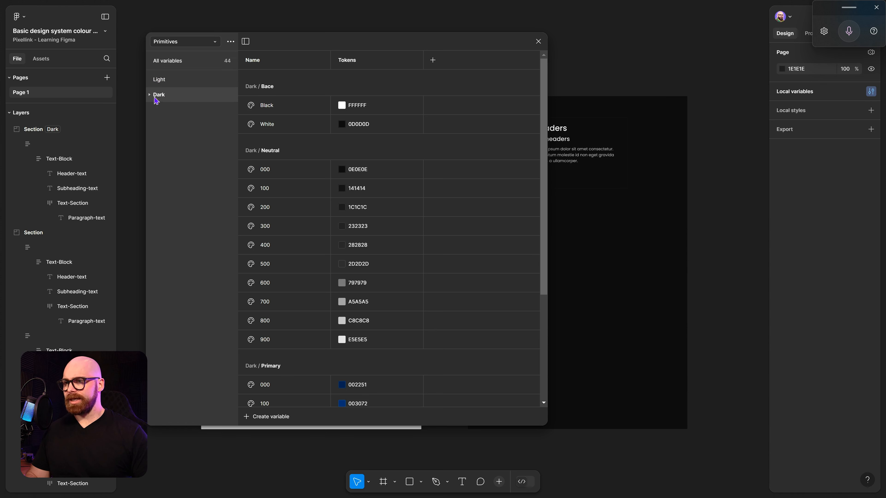
Step: Lighten the White variable in the Dark/Bace group to 1D1D1D, keeping the dark card in view
left_click(342, 124)
left_click_drag(357, 229, 323, 245)
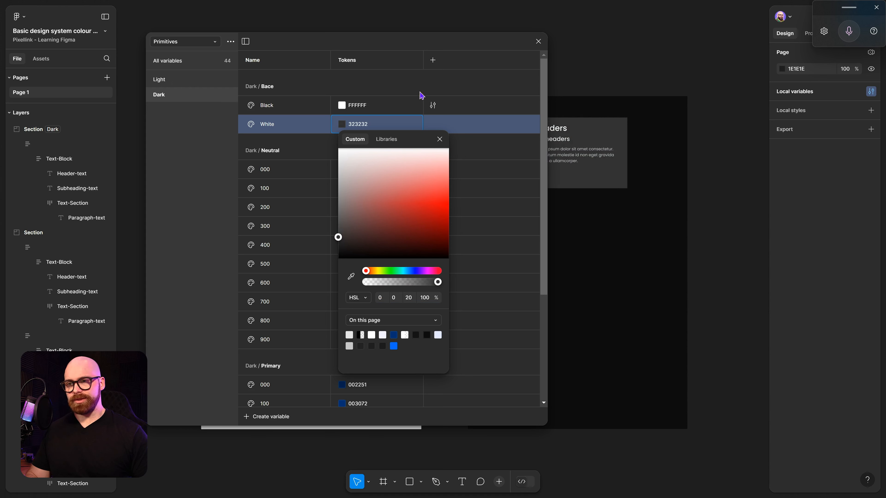
left_click_drag(405, 45, 200, 83)
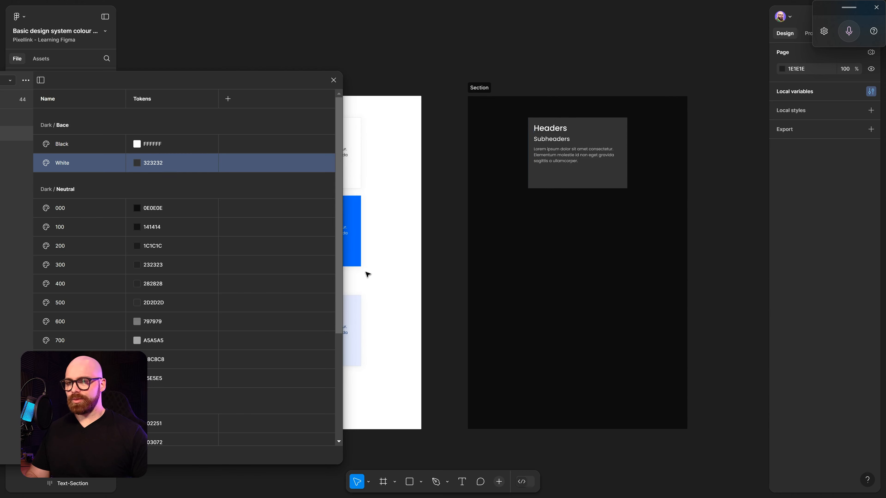
left_click(137, 163)
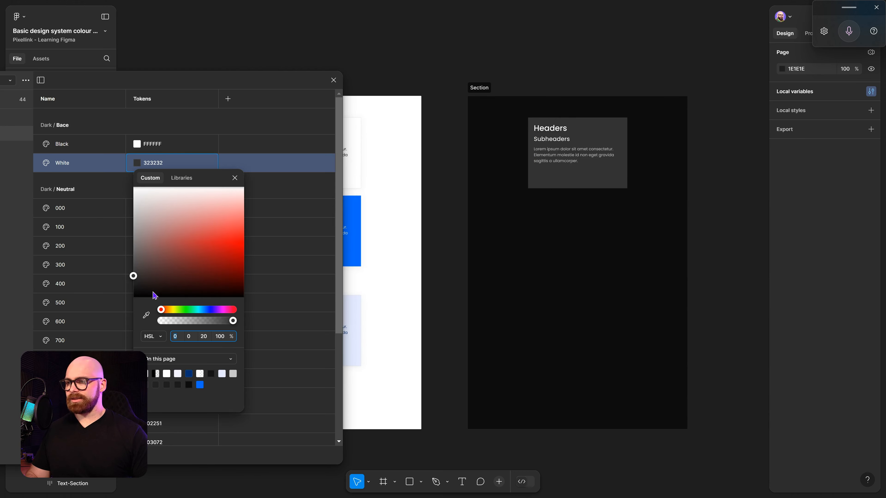
left_click_drag(144, 283, 133, 285)
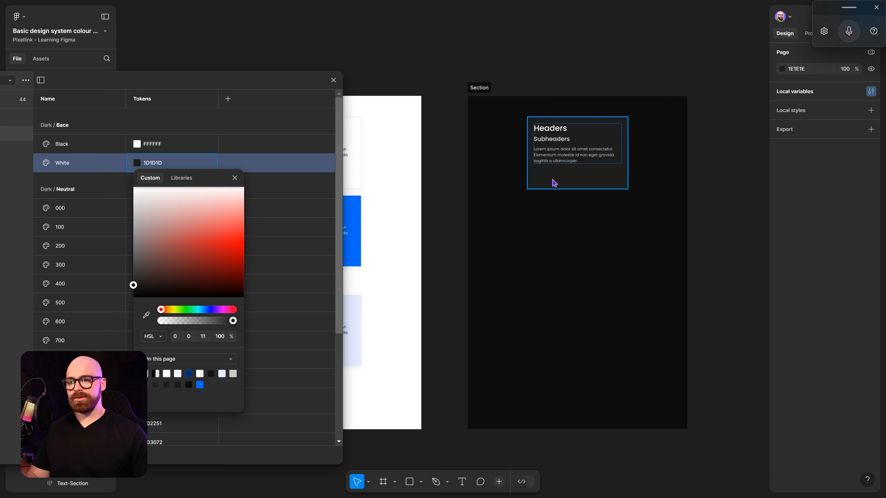
left_click(726, 275)
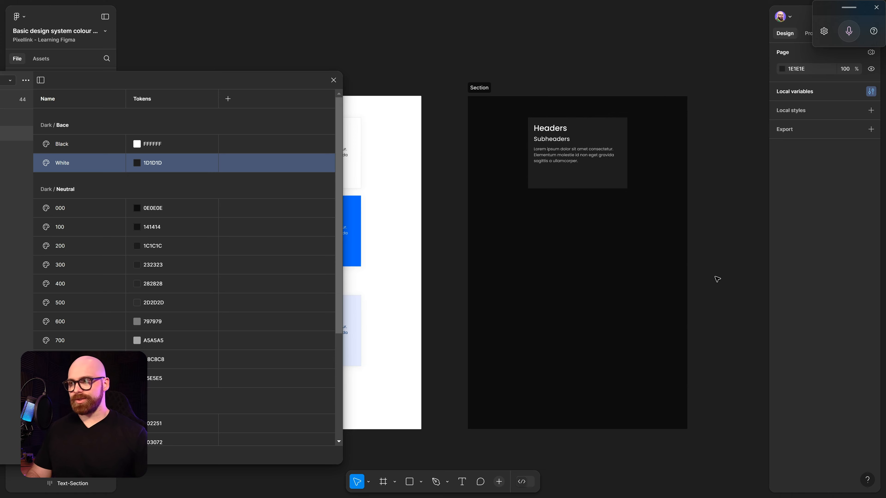
Step: Show the Neutral group of the Colours collection in the variables window
scroll(589, 224, "up", 2)
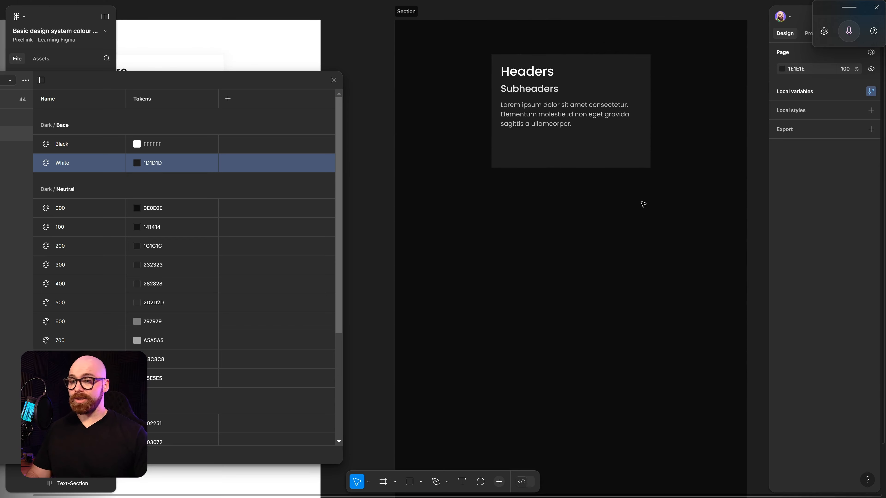
left_click_drag(643, 204, 620, 233)
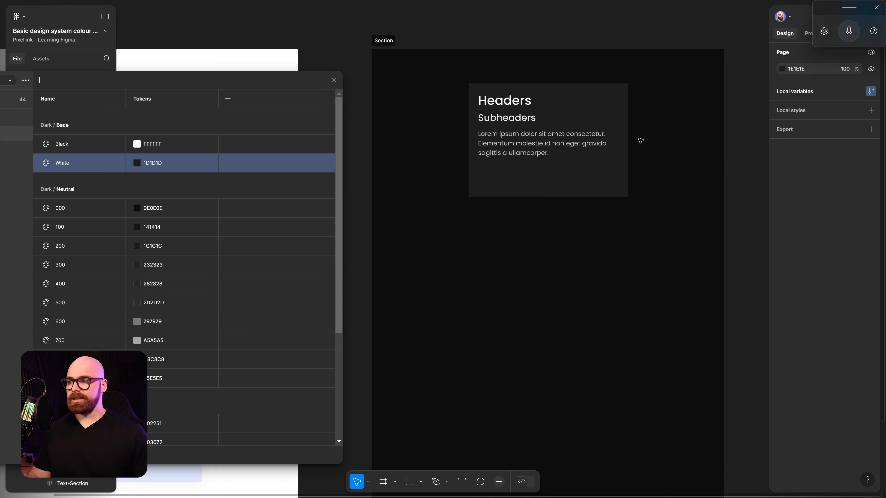
scroll(626, 62, "down", 3)
left_click_drag(539, 211, 668, 255)
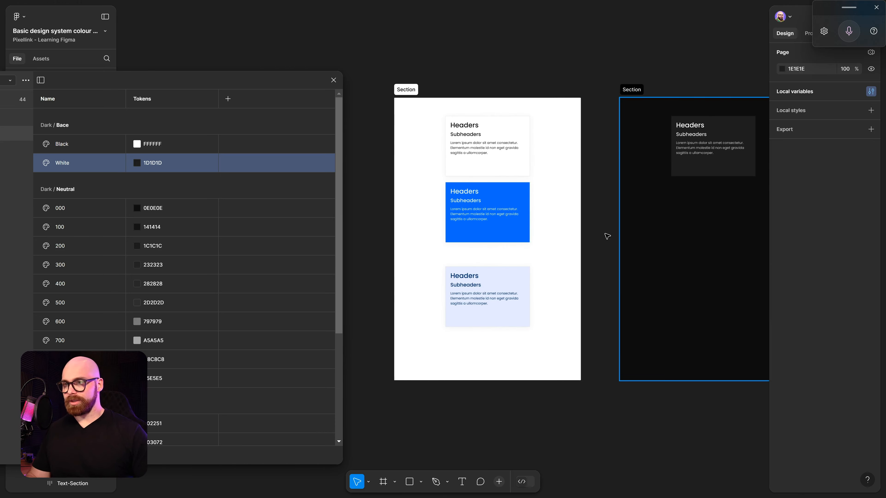
scroll(652, 194, "right", 3)
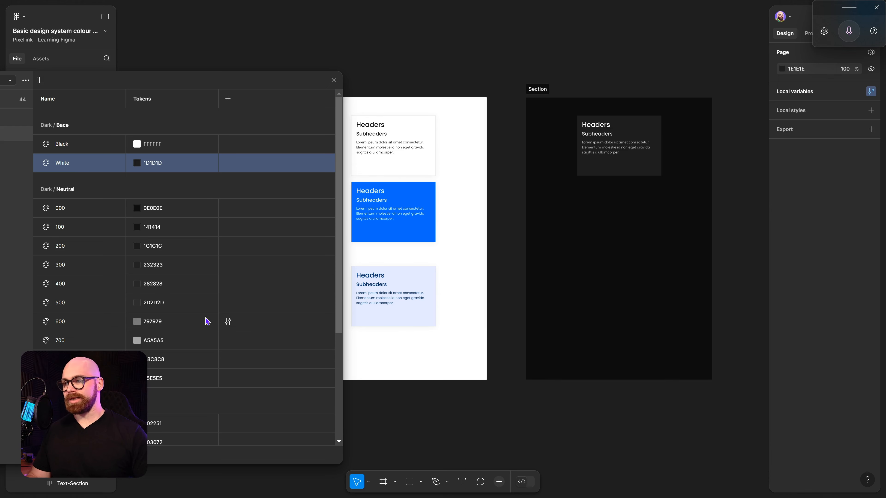
left_click_drag(201, 81, 332, 65)
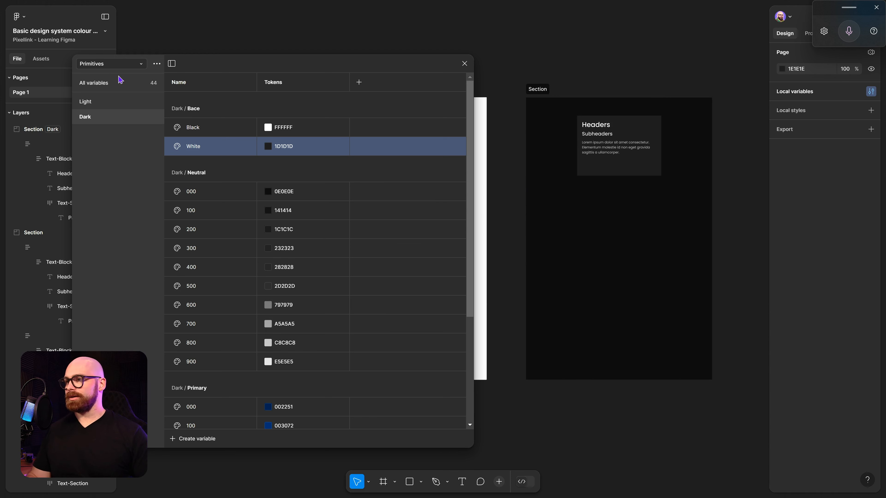
left_click(95, 66)
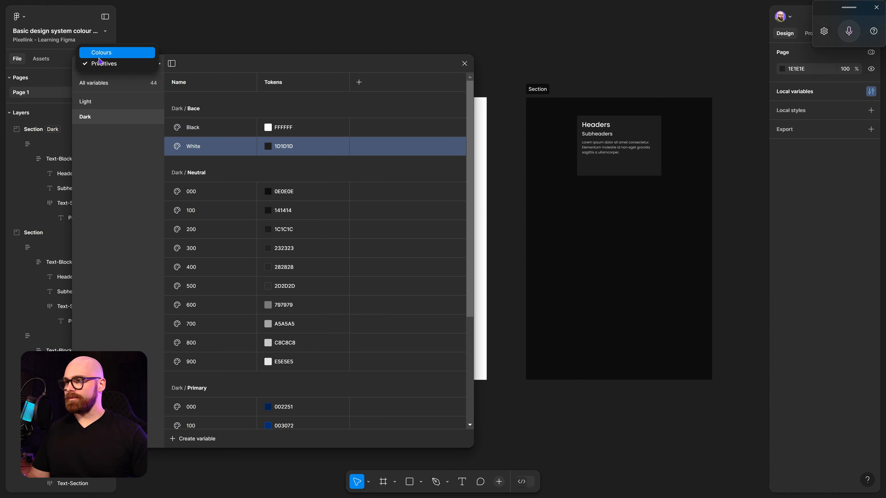
left_click(97, 53)
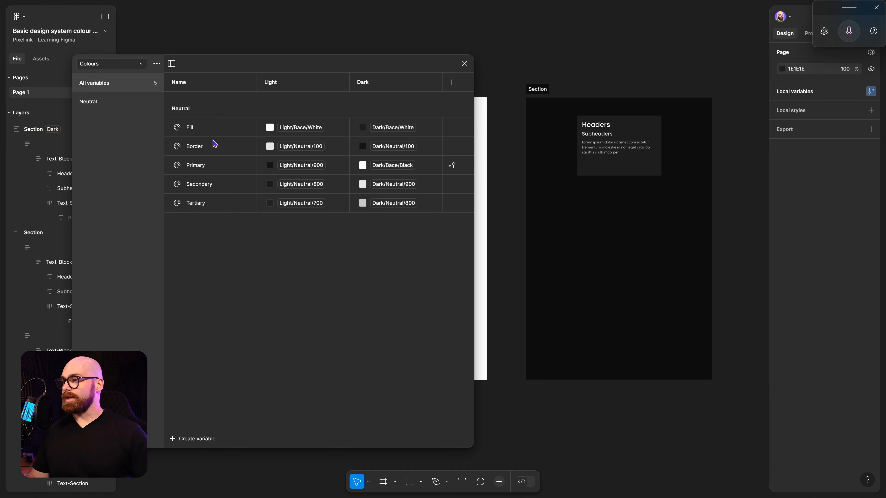
left_click(103, 104)
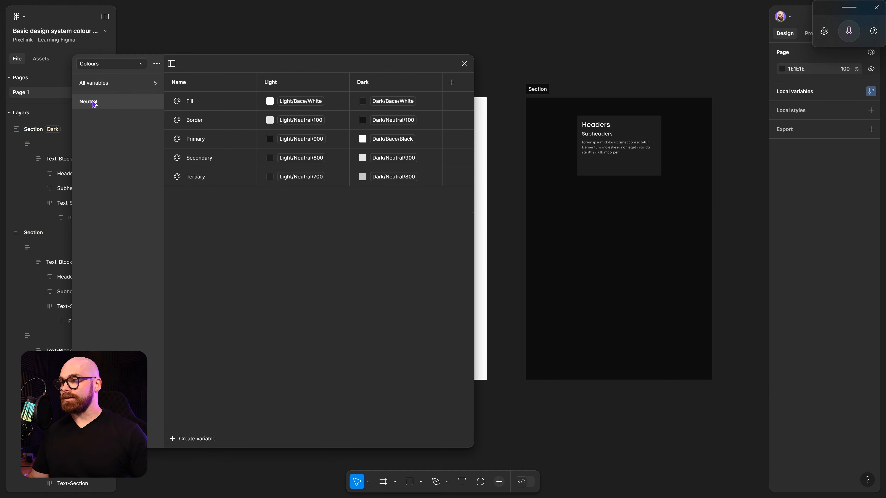
Step: Duplicate the Neutral group in the Colours collection and rename the copy Primary
right_click(94, 103)
left_click(123, 118)
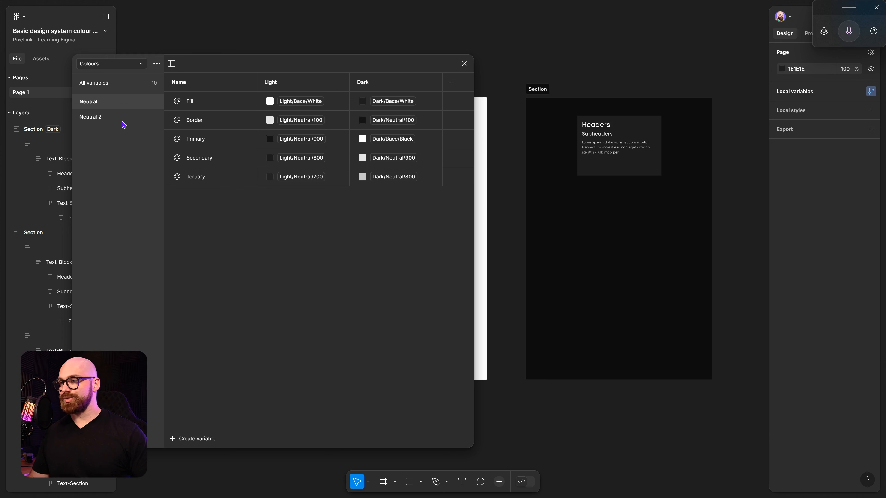
double_click(106, 119)
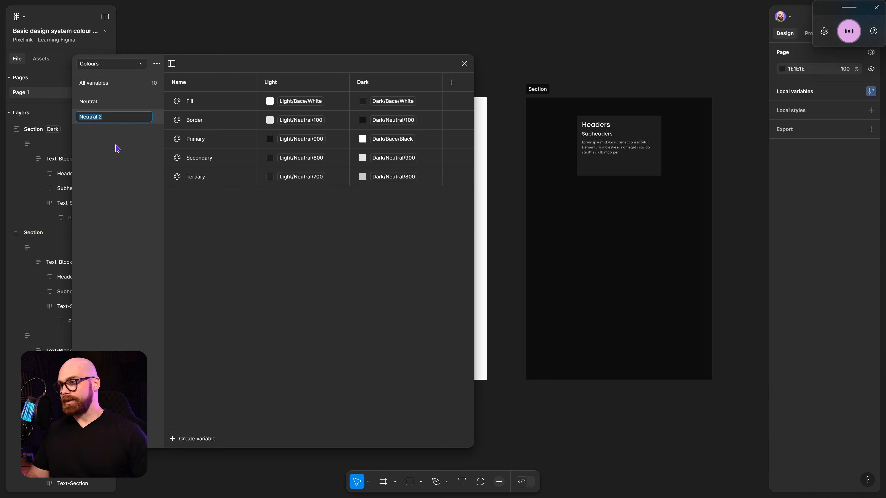
key("Home")
key("Delete")
key("Delete")
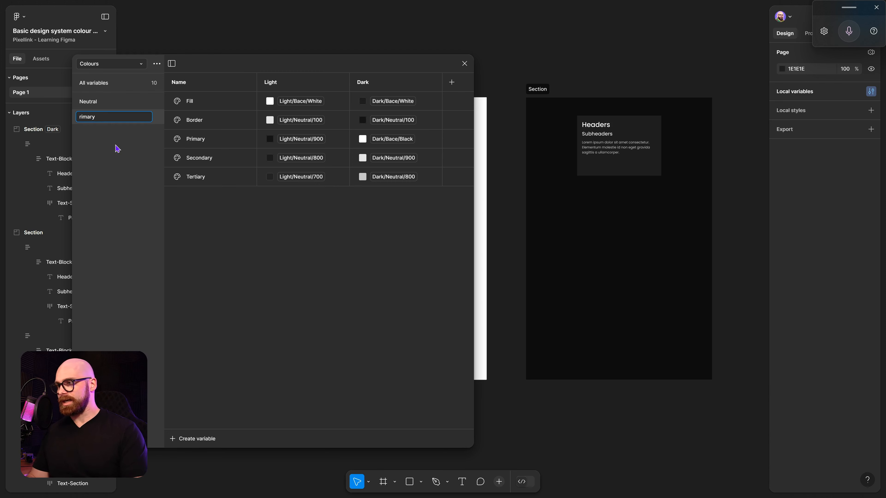
type("P")
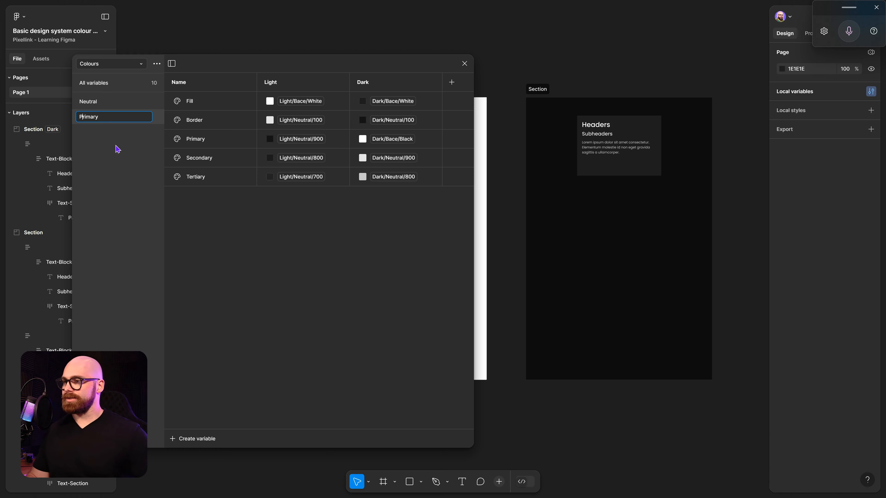
key("Return")
Step: In the Primary group's Light mode, link Fill to Light/Primary/500 and Border to Light/Primary/600
left_click(291, 102)
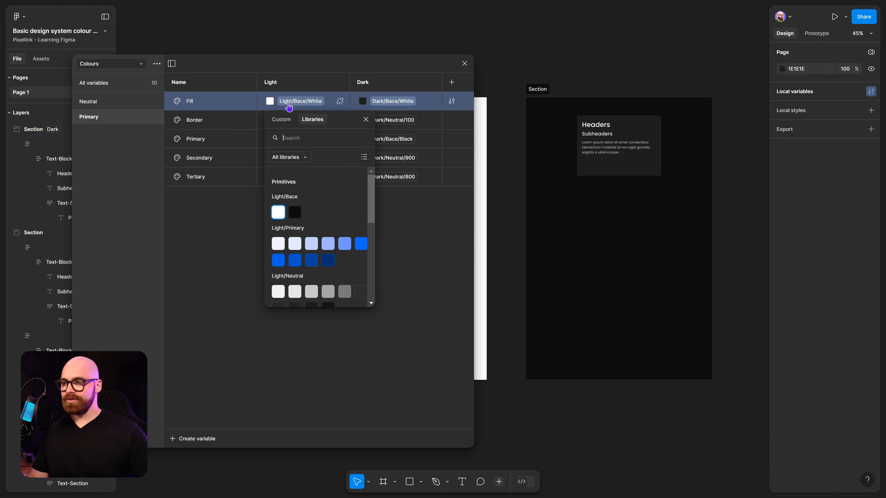
left_click(361, 244)
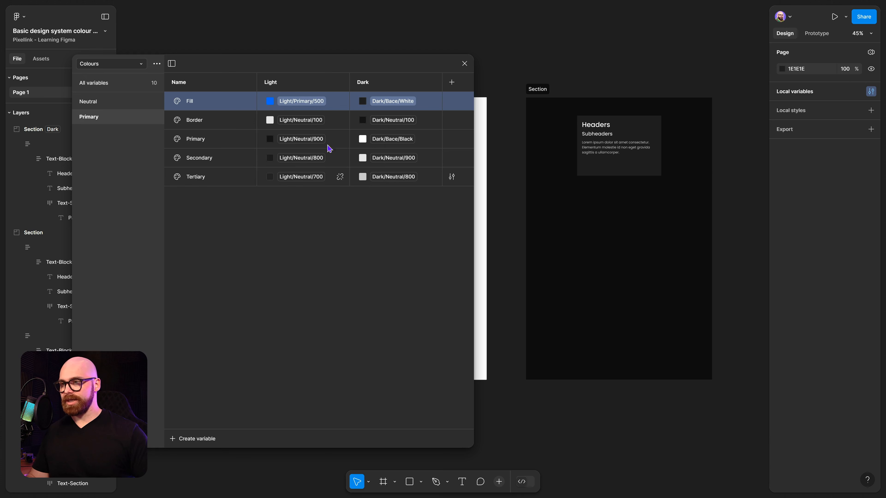
left_click(304, 122)
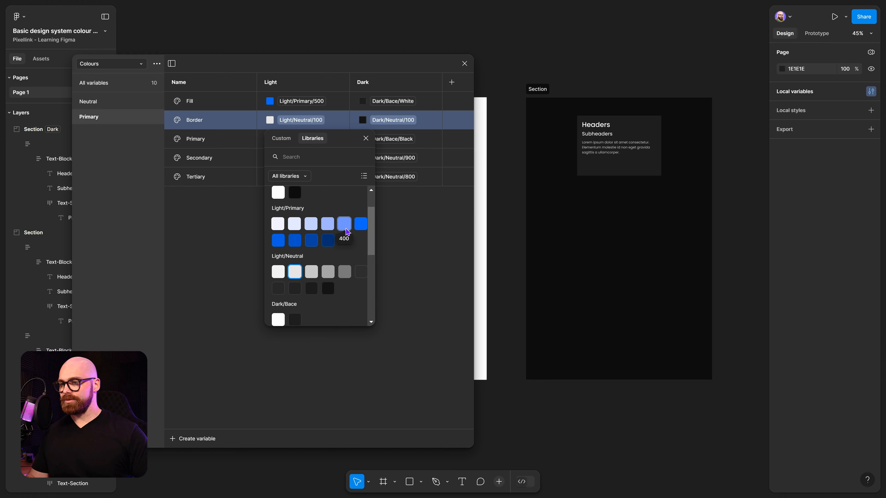
left_click(278, 240)
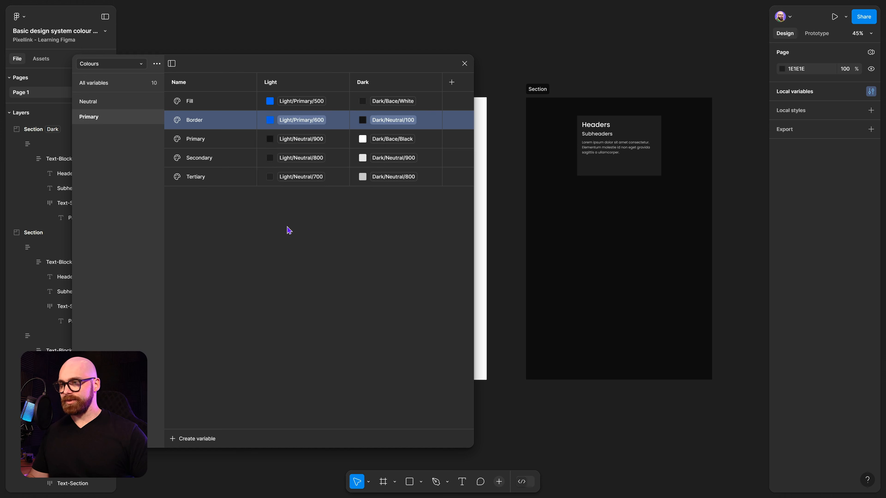
Step: Link the Primary group's Light mode text colours: Primary to Light/Bace/White, Secondary to Light/Primary/000, and Tertiary to Light/Primary/100
left_click(304, 139)
scroll(289, 318, "down", 1)
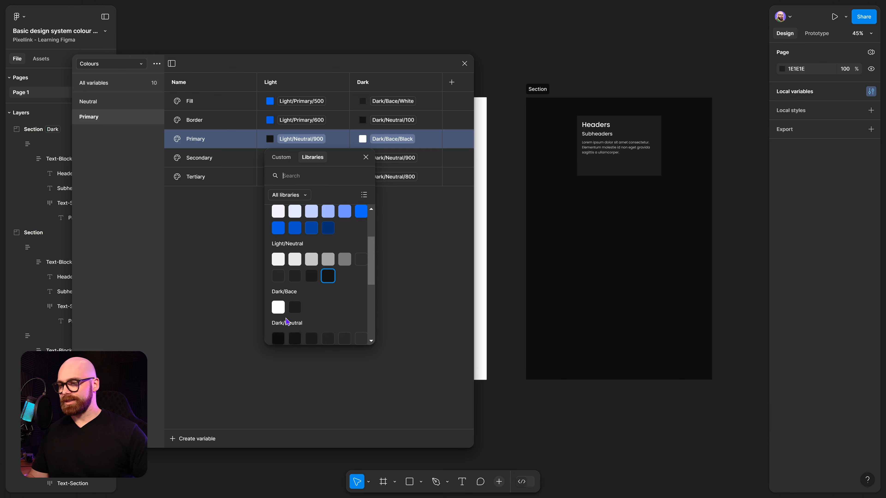
scroll(289, 317, "up", 3)
left_click(278, 251)
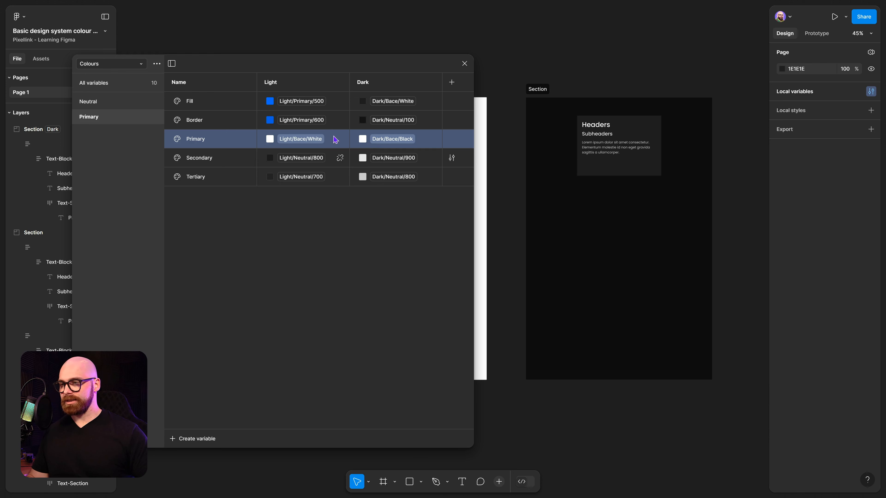
left_click(301, 157)
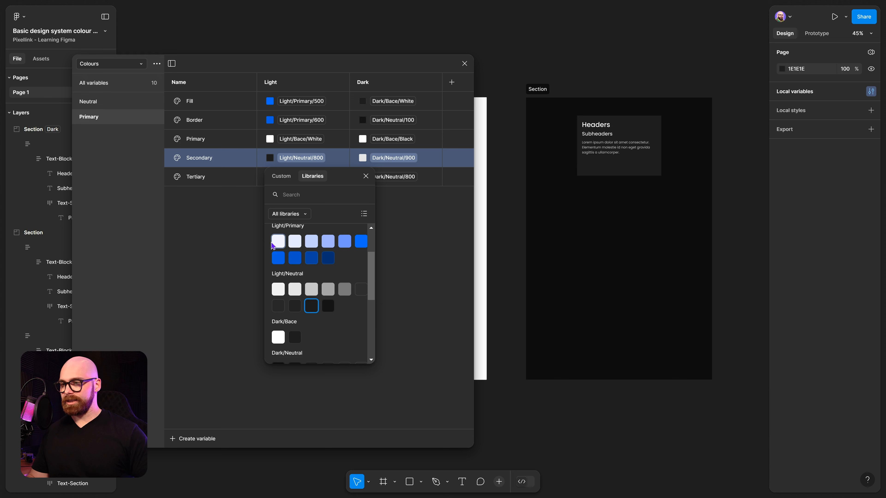
left_click(285, 242)
left_click(301, 177)
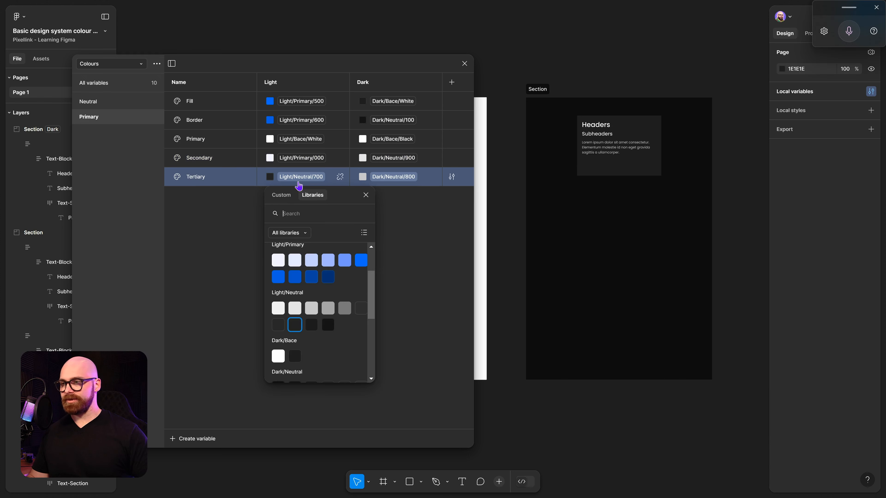
left_click(302, 259)
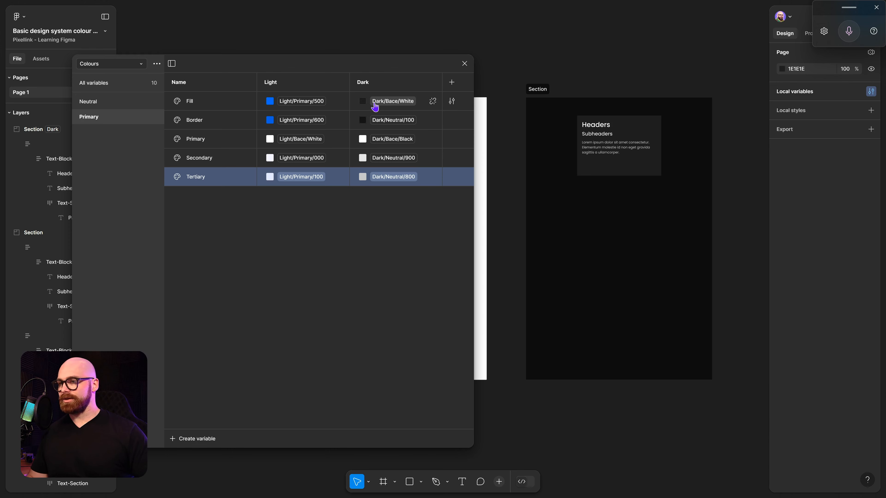
Step: In the Primary group's Dark mode, link Fill to Dark/Primary/100 and Border to Dark/Primary/000
left_click(370, 109)
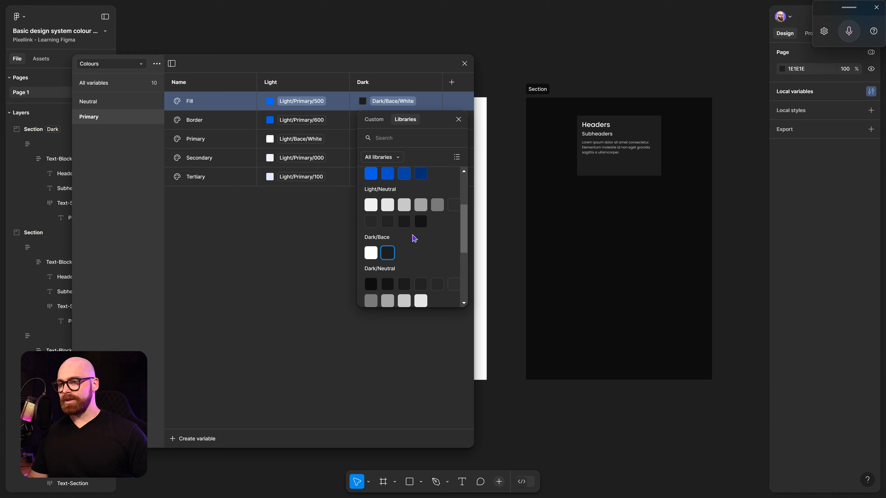
scroll(420, 234, "up", 1)
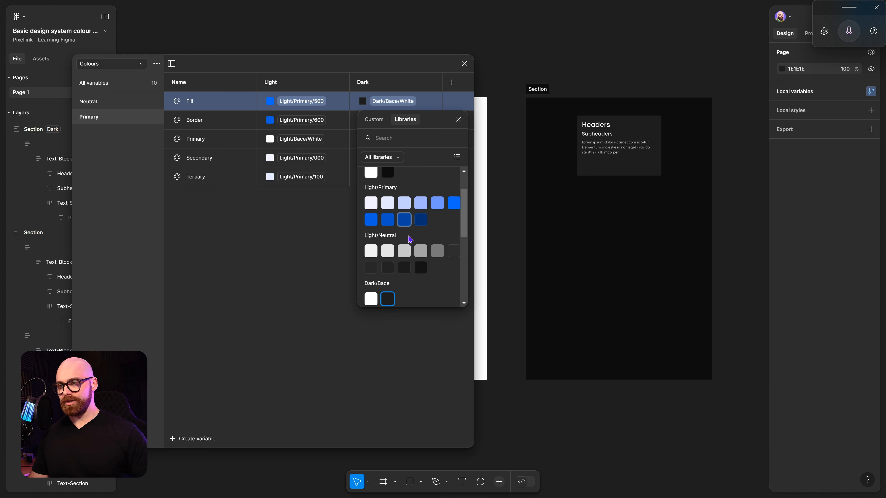
scroll(410, 239, "down", 2)
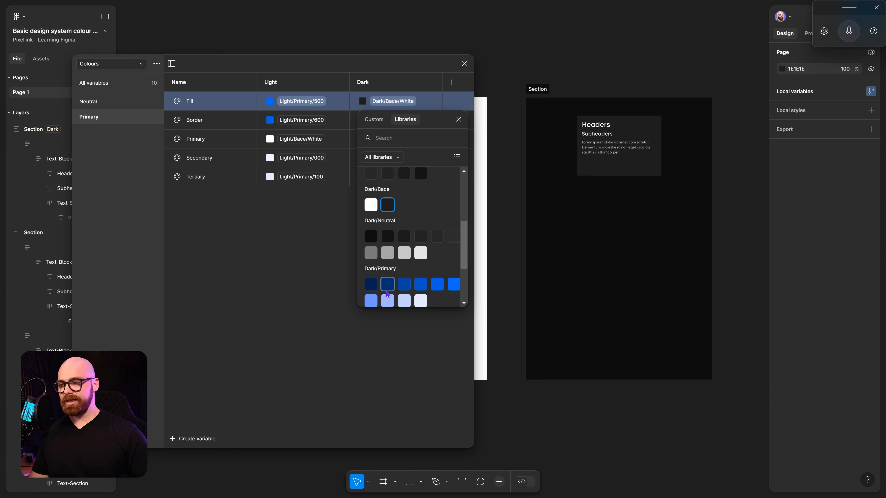
left_click(387, 292)
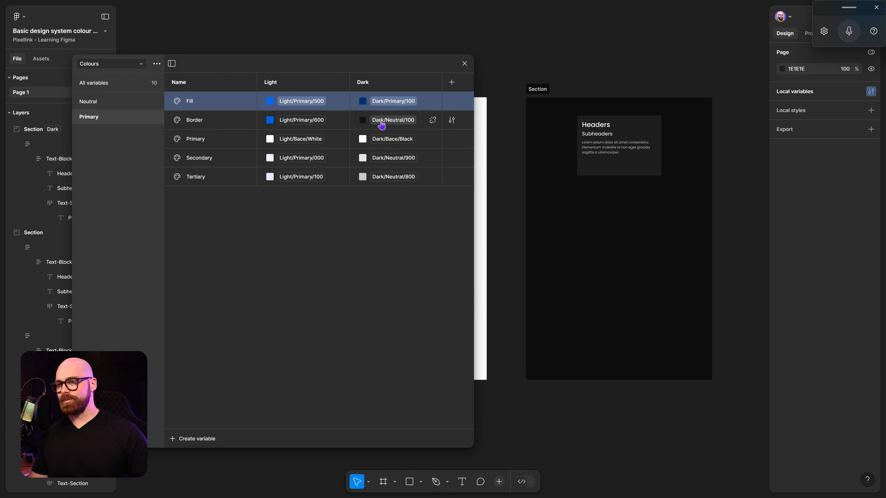
left_click(393, 120)
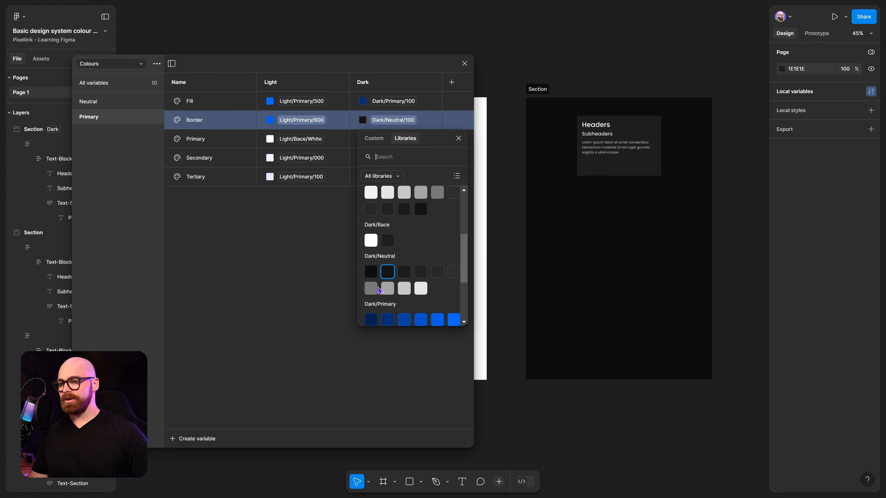
left_click(371, 320)
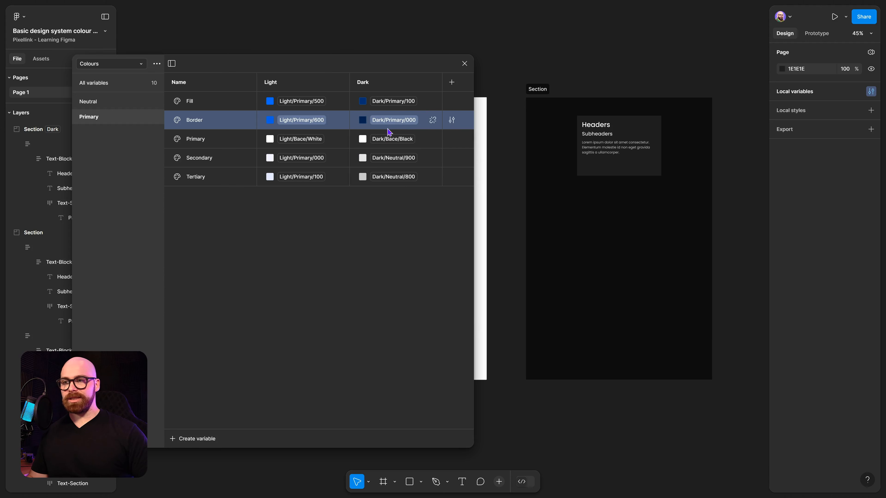
Step: Link the Primary group's Dark mode text colours: Primary to Dark/Bace/Black, Secondary to Dark/Primary/900, and Tertiary to Dark/Primary/800
left_click(390, 140)
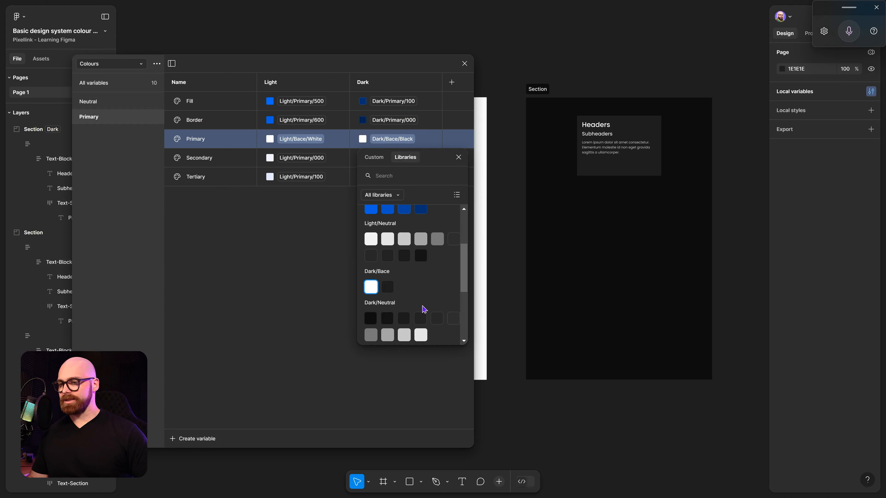
left_click(374, 292)
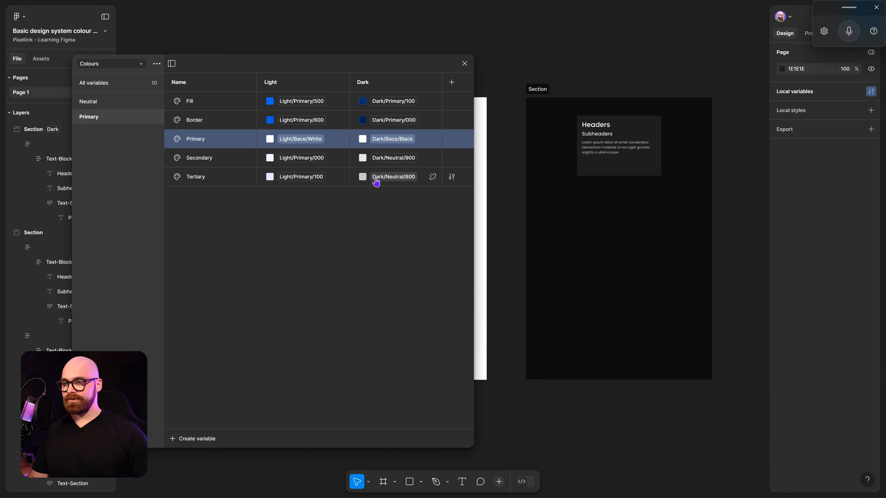
left_click(383, 160)
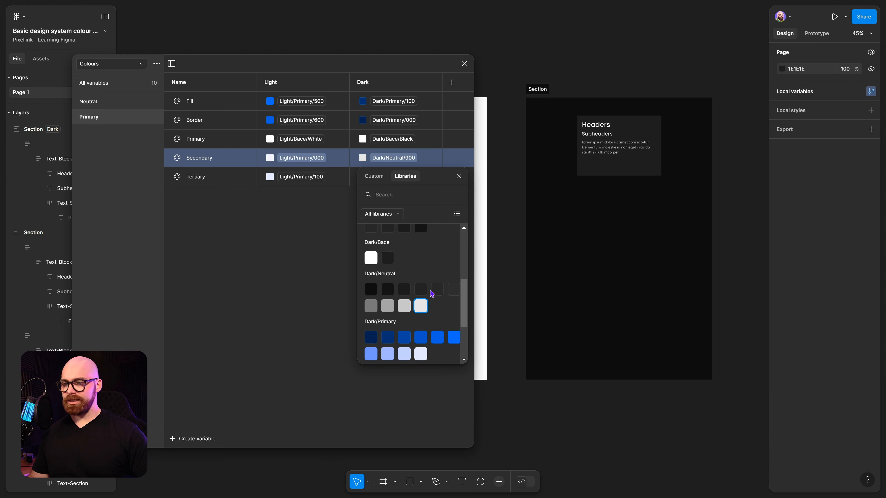
left_click(425, 358)
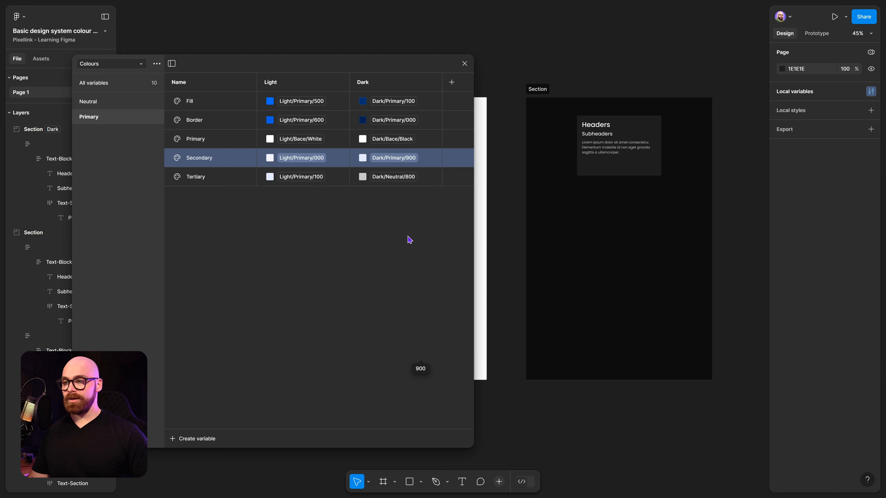
left_click(374, 176)
left_click(405, 372)
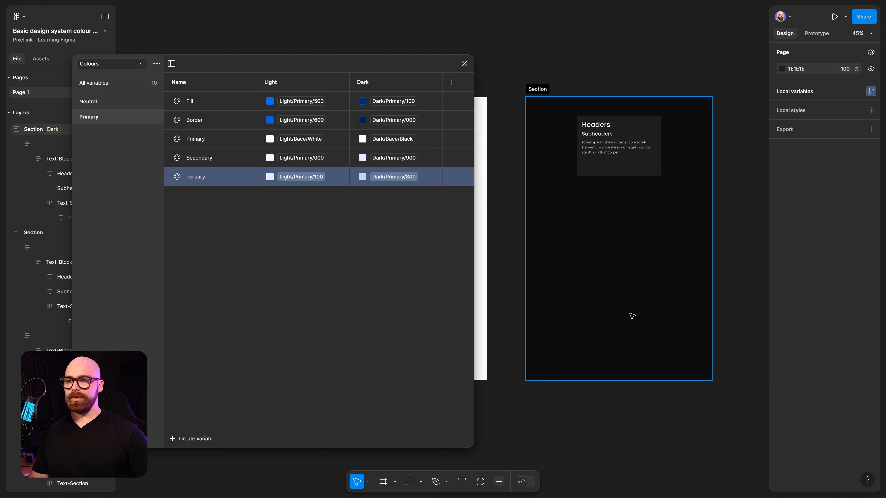
Step: Delete the blue and pale blue cards from the white section
scroll(630, 313, "down", 5)
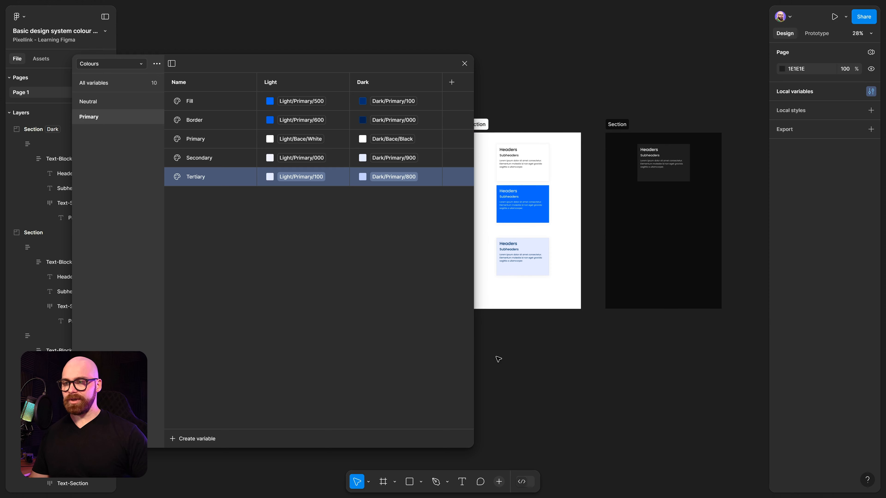
left_click_drag(498, 359, 574, 198)
key("Delete")
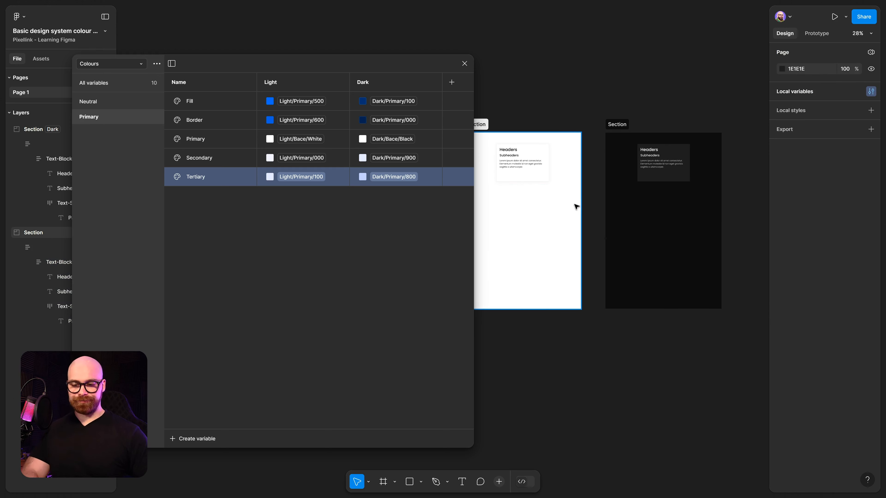
Step: Duplicate the remaining white card directly below the original, at Y 439
left_click(546, 148)
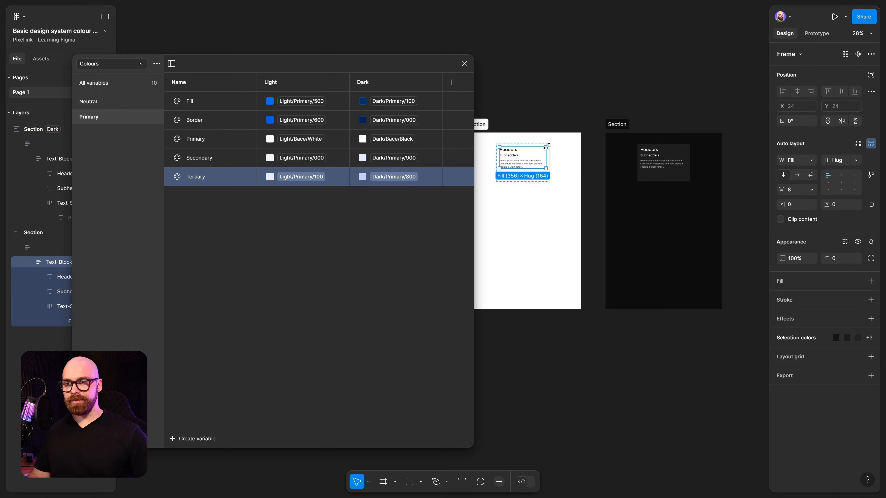
scroll(487, 205, "up", 5)
left_click(594, 192)
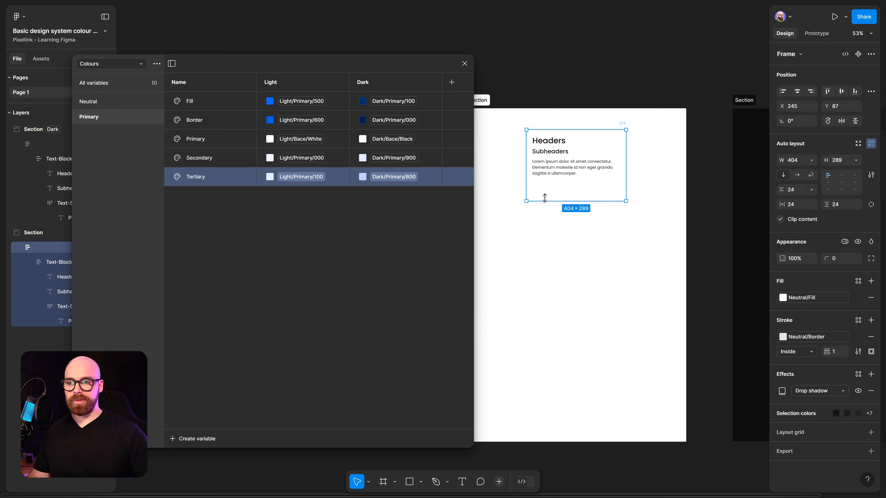
left_click_drag(544, 197, 536, 284)
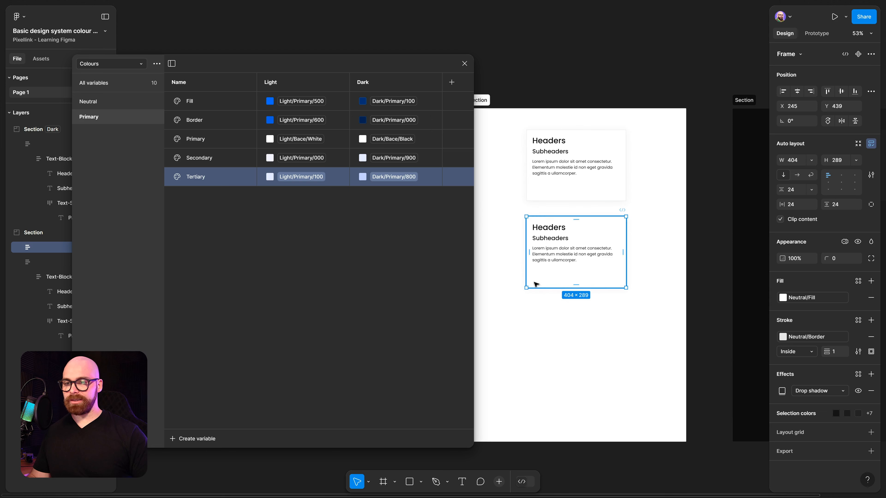
Step: Apply Primary/Fill to the duplicated card's fill and Primary/Border to its stroke
left_click(805, 298)
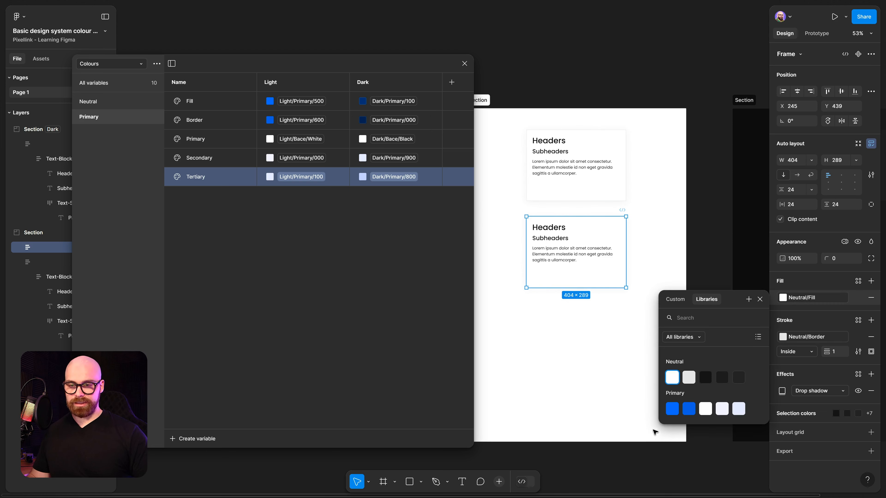
left_click(672, 409)
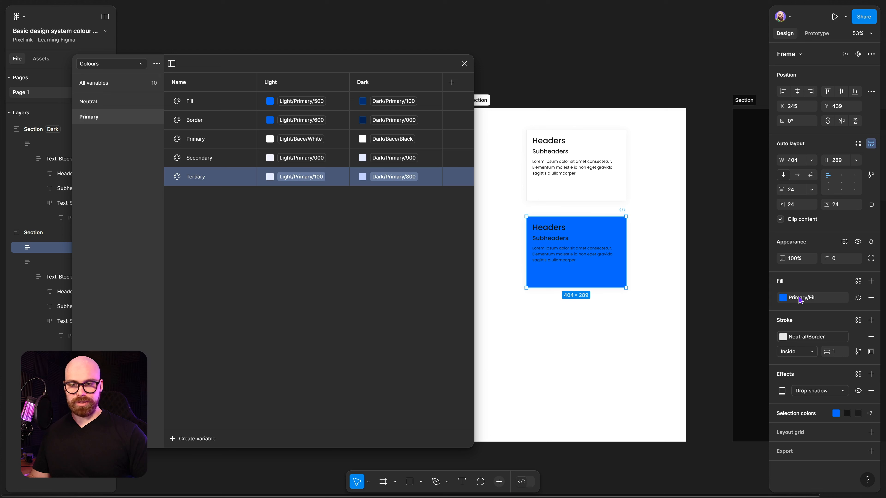
left_click(802, 337)
left_click(689, 448)
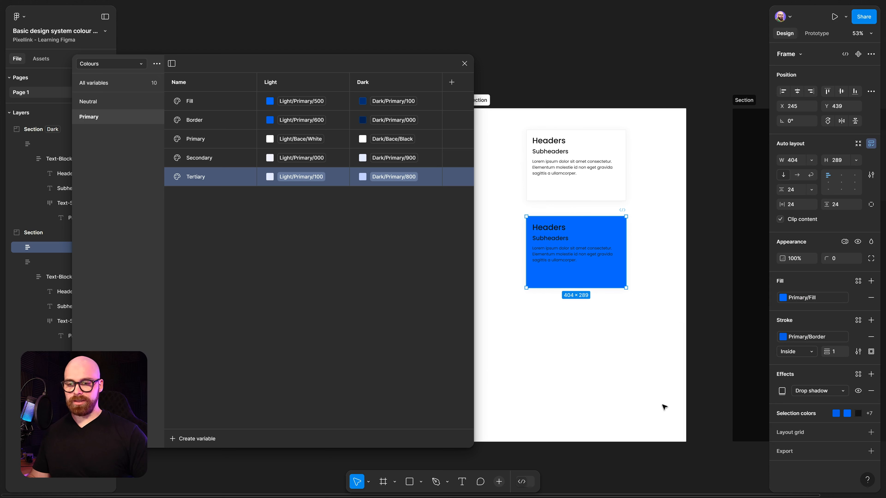
left_click(637, 378)
Step: Set the fill of the blue card's Headers text to the Primary/Primary variable
scroll(554, 231, "up", 5)
left_click(554, 230, "ctrl")
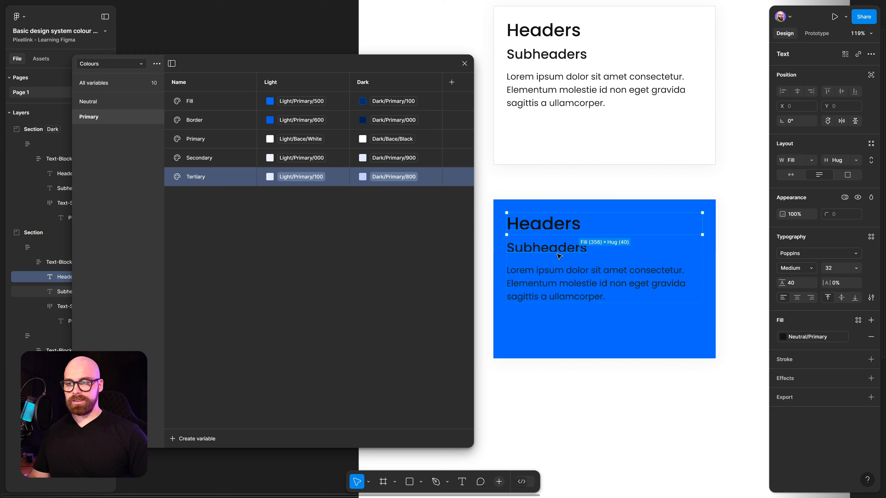
left_click(783, 337)
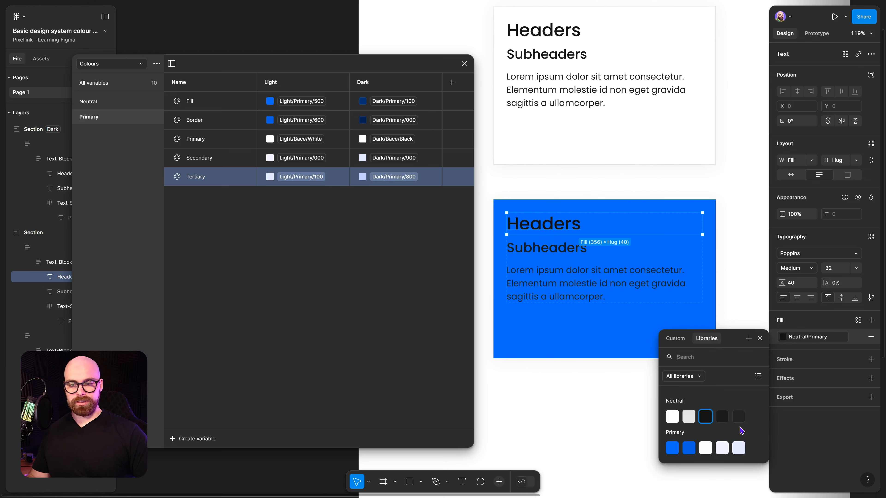
left_click(705, 448)
Step: Apply the Primary/Secondary variable to the blue card's Subheaders text and a pale Primary variable to its paragraph text
left_click(548, 248)
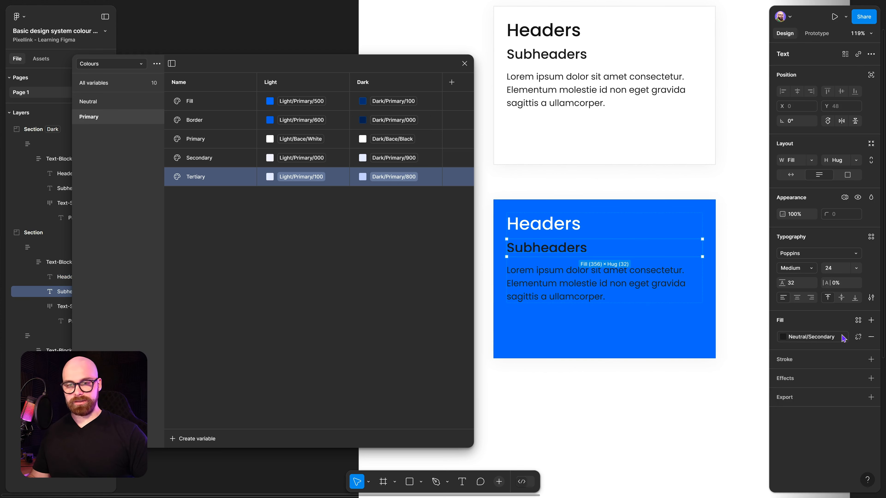
left_click(783, 336)
left_click(705, 448)
left_click(619, 409)
Step: Place a copy of the blue card from the white section into the dark section
scroll(619, 409, "down", 5)
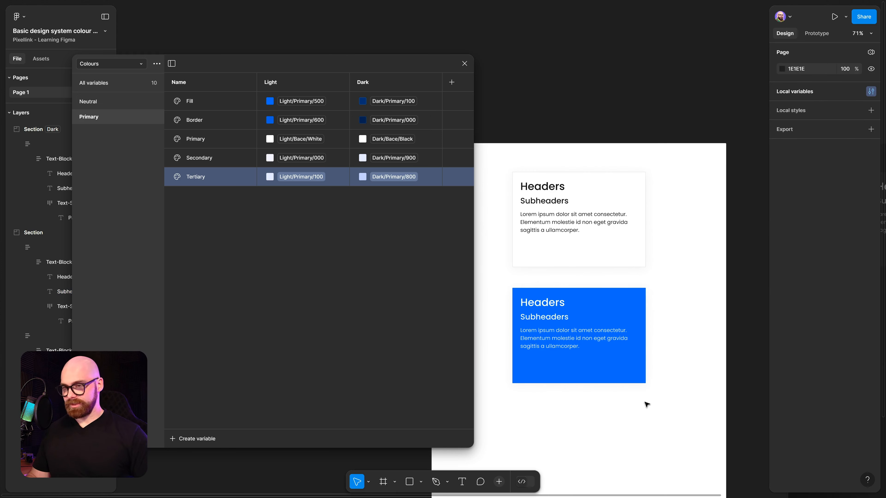
scroll(637, 258, "down", 3)
left_click(581, 242)
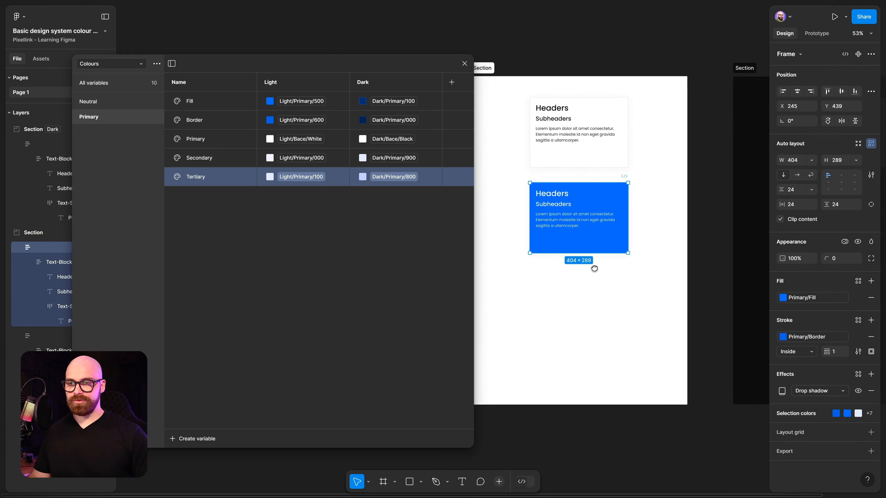
scroll(593, 267, "right", 3)
left_click_drag(537, 246, 740, 246)
scroll(729, 260, "right", 3)
left_click(724, 279)
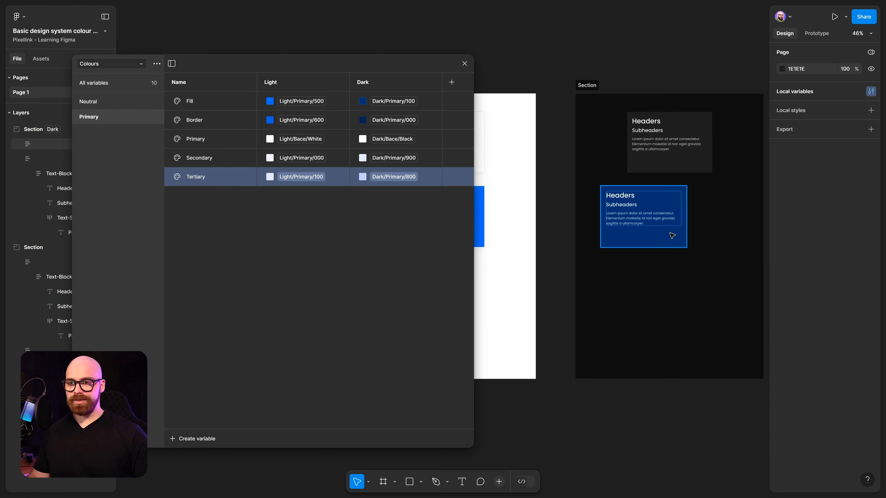
Step: Align the copied blue card directly below the existing card in the dark section
scroll(666, 238, "up", 2)
left_click(624, 245)
left_click_drag(624, 245, 655, 238)
left_click(689, 306)
scroll(730, 305, "down", 1)
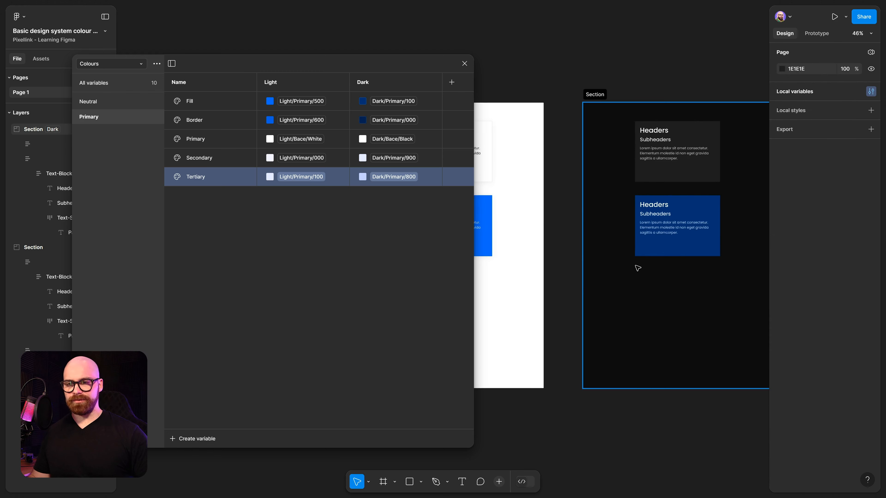
Step: Duplicate the Primary variable group and rename the duplicate Primary-Lite
scroll(629, 291, "down", 4)
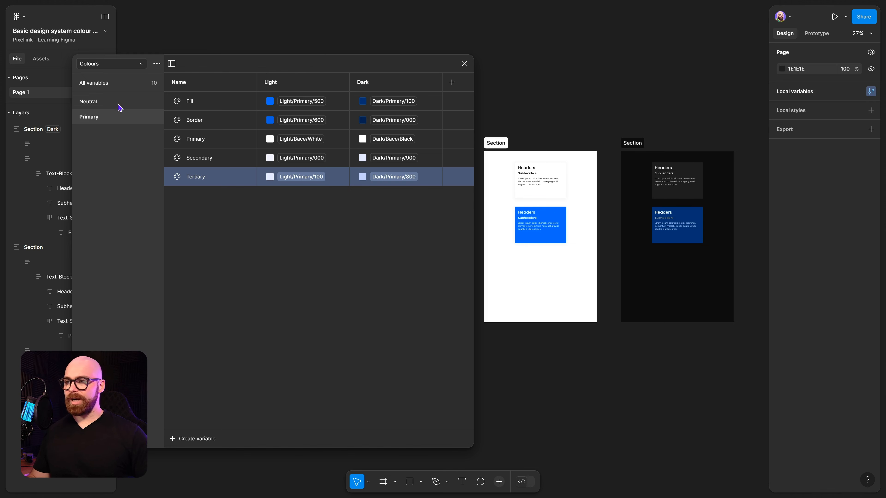
left_click(108, 121)
right_click(109, 121)
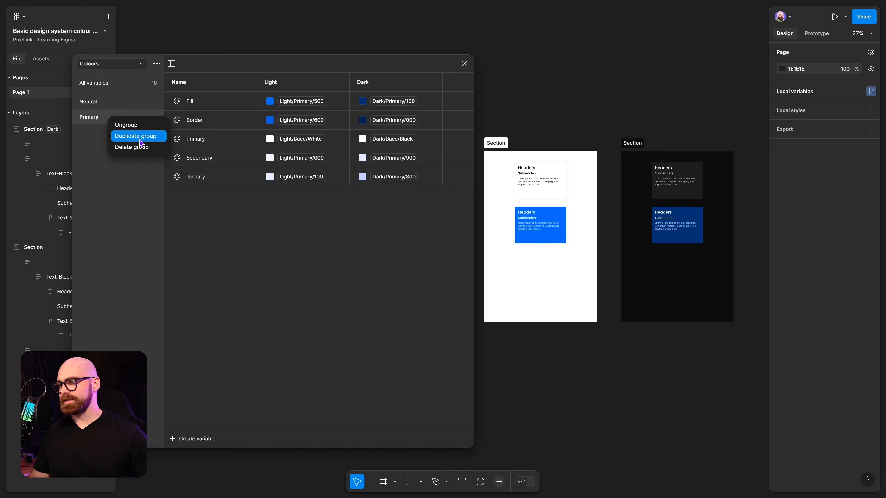
left_click(141, 136)
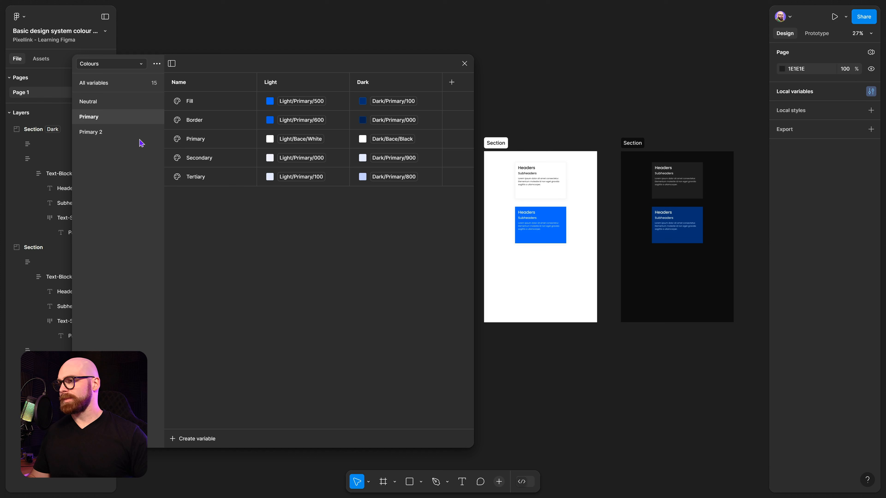
double_click(93, 134)
key("Right")
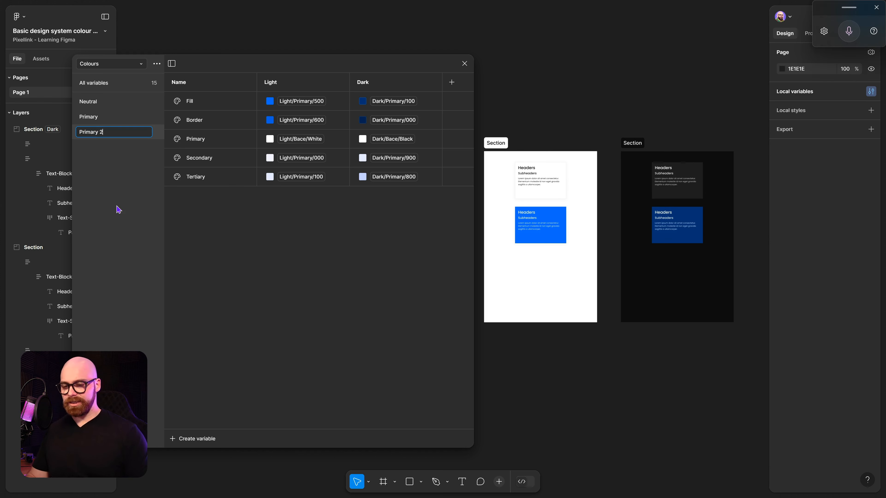
key("BackSpace")
type("-")
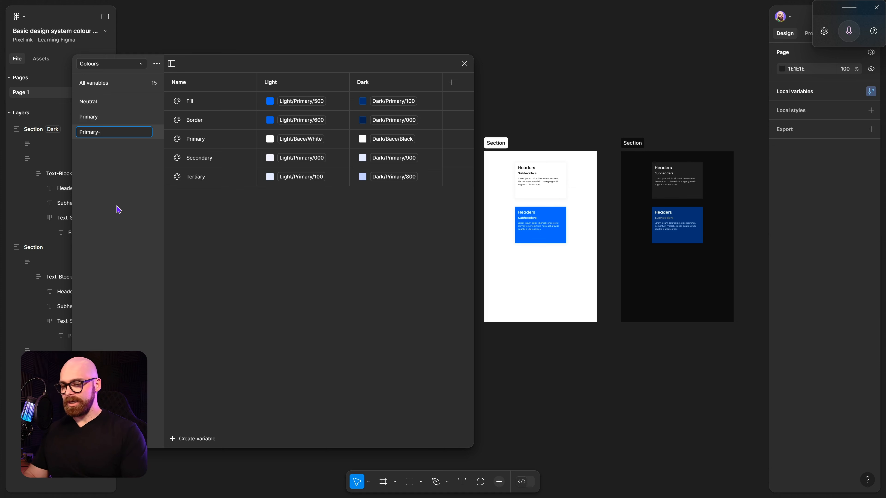
type("Lite")
Step: Rename the original Primary variable group Primary-Bold
double_click(104, 118)
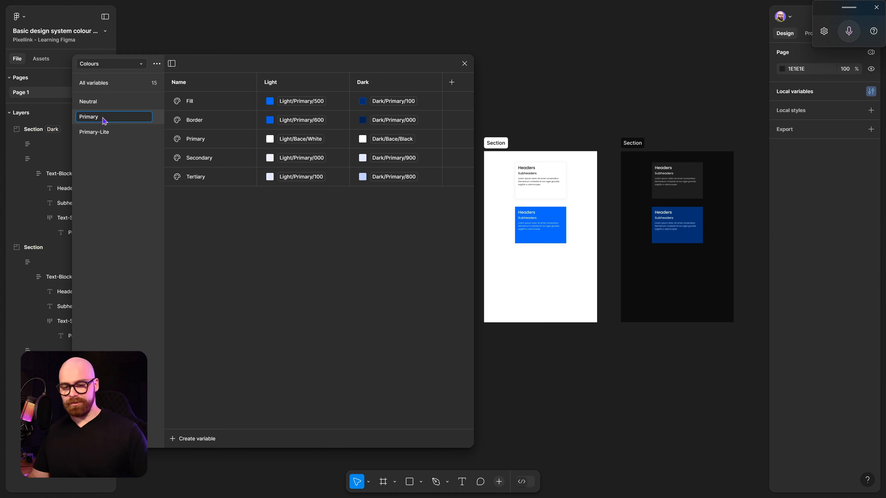
key("Right")
type("-")
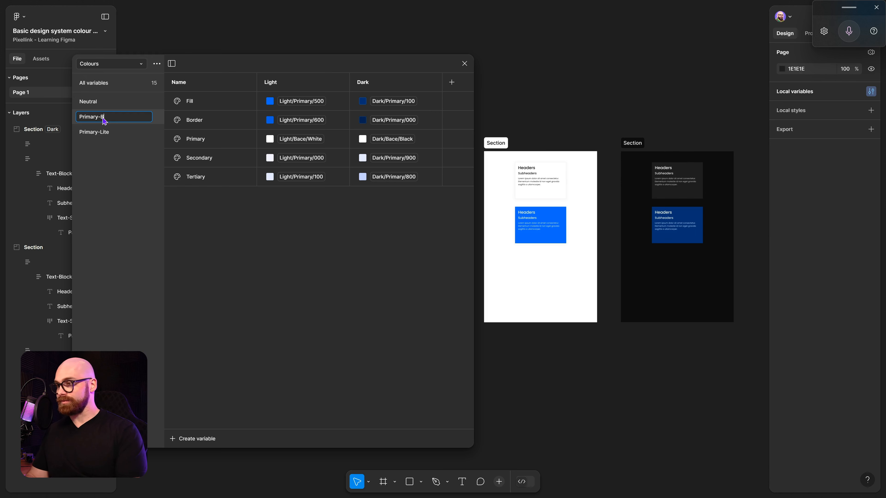
type("Bold")
key("Return")
Step: In the Primary-Lite group's Light mode, set Fill to Light/Primary/000 and Border to Light/Primary/100
left_click(293, 101)
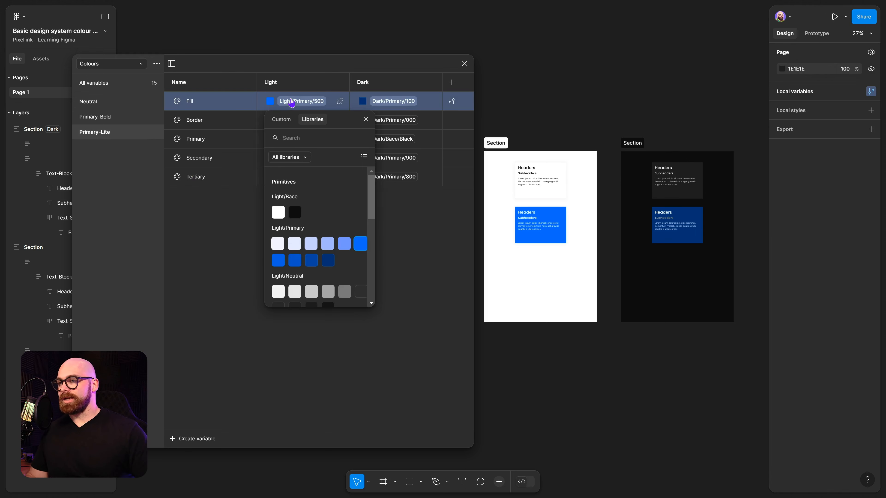
left_click(277, 245)
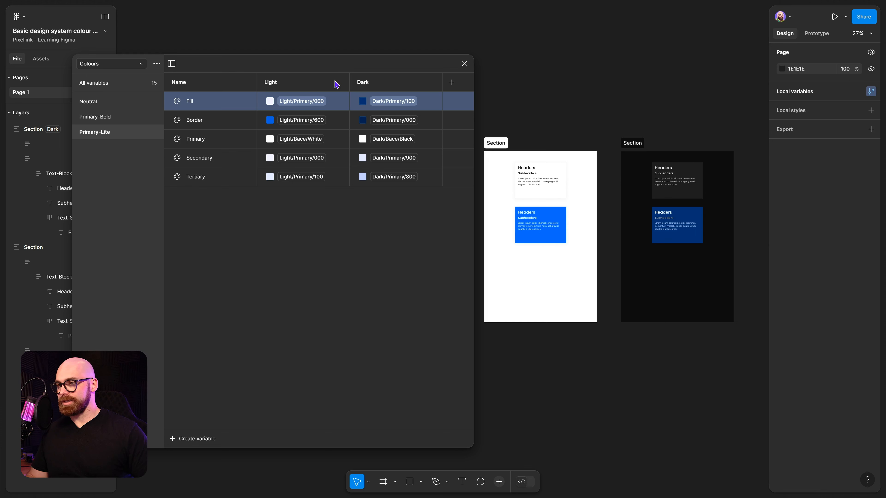
left_click(290, 120)
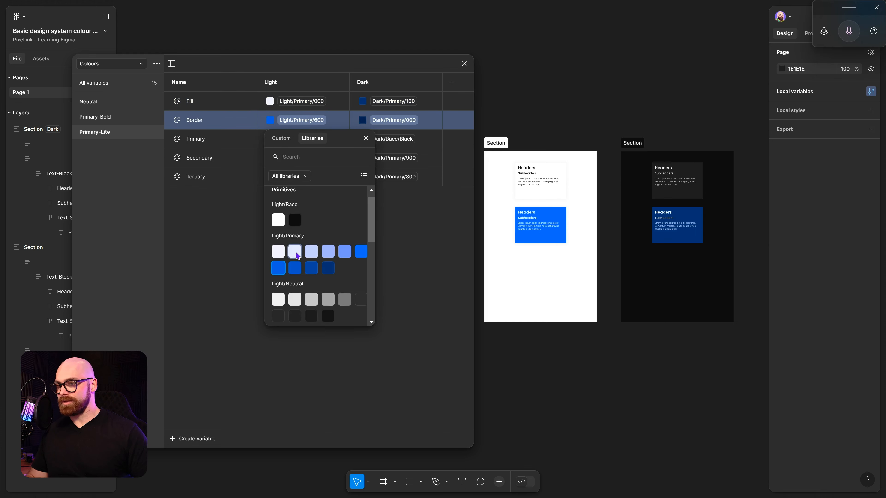
left_click(294, 252)
Step: Set Primary-Lite's Light mode text variables to Light/Primary shades: Primary 900, Secondary 800 and Tertiary 700
left_click(296, 139)
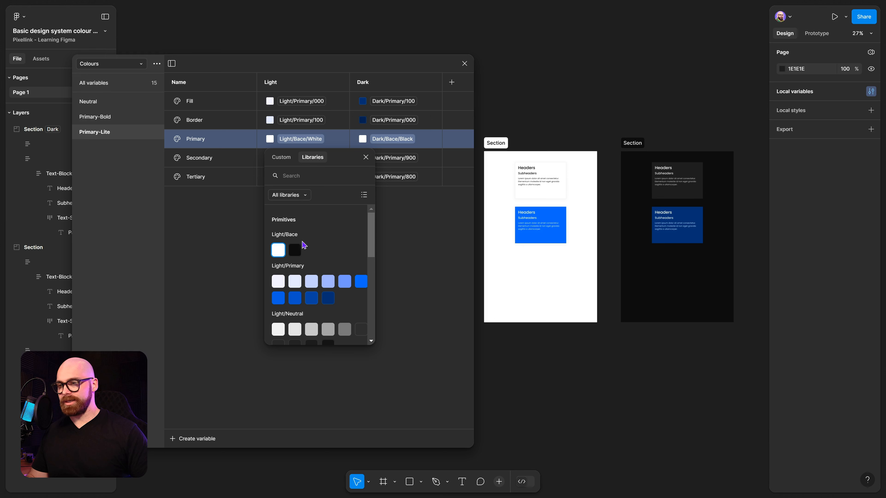
left_click(328, 298)
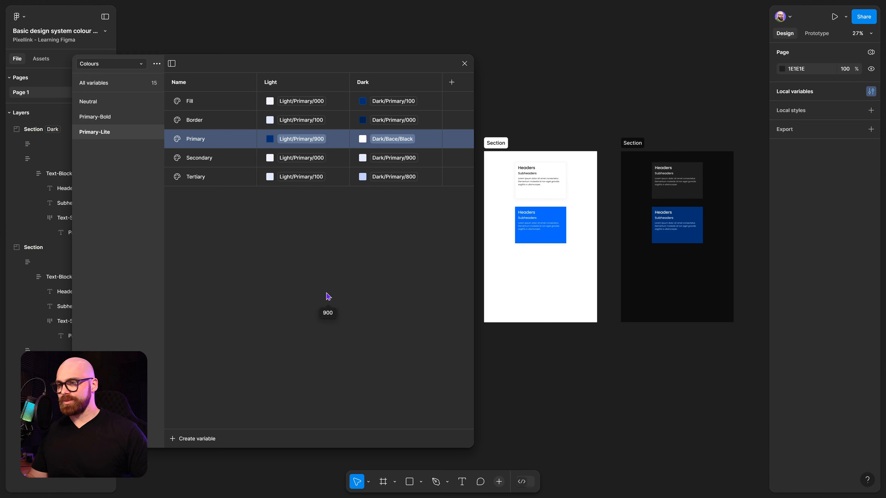
left_click(310, 158)
left_click(312, 317)
left_click(302, 177)
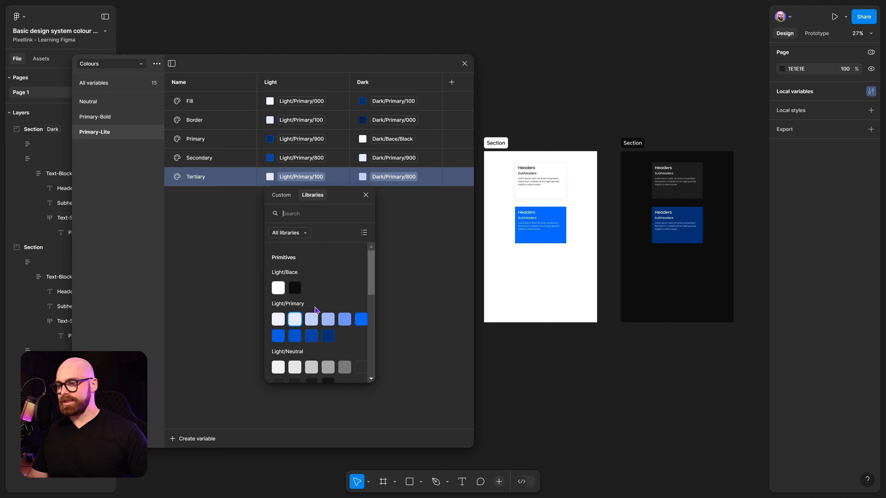
left_click(294, 317)
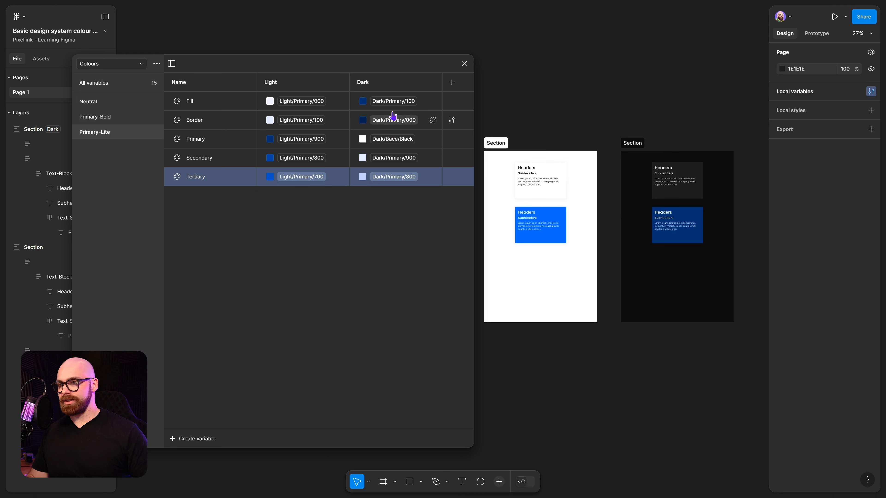
Step: In the Primary-Lite group's Dark mode, set Fill to Dark/Primary/200 and Border to Dark/Primary/100
left_click(393, 102)
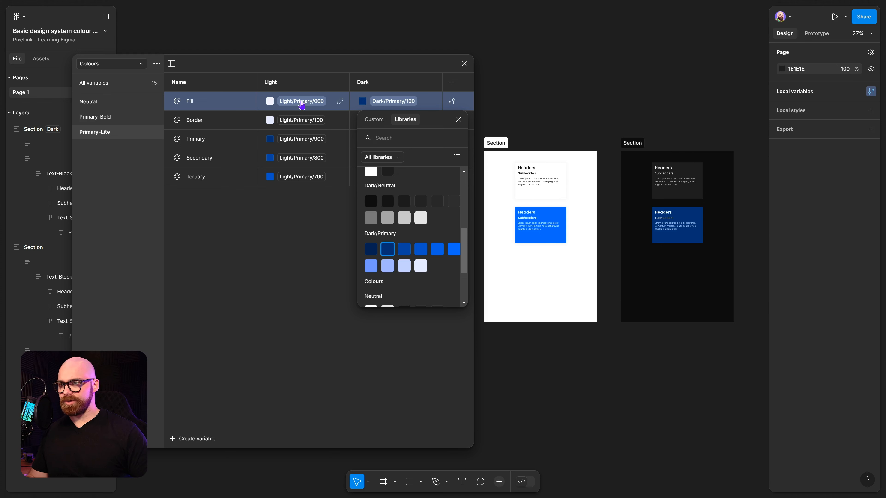
left_click(405, 250)
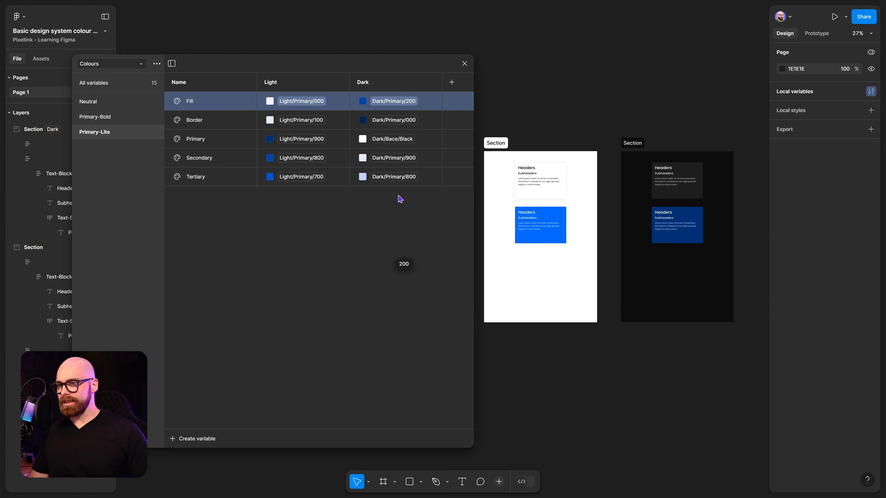
left_click(382, 122)
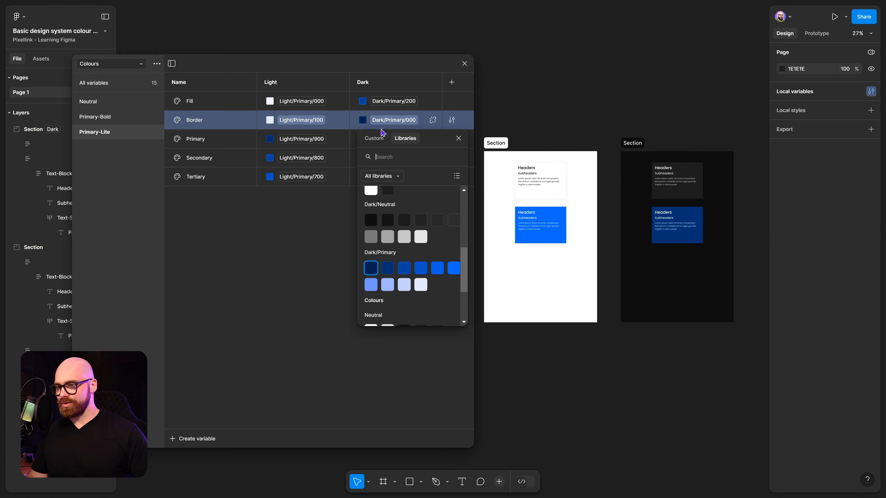
left_click(391, 273)
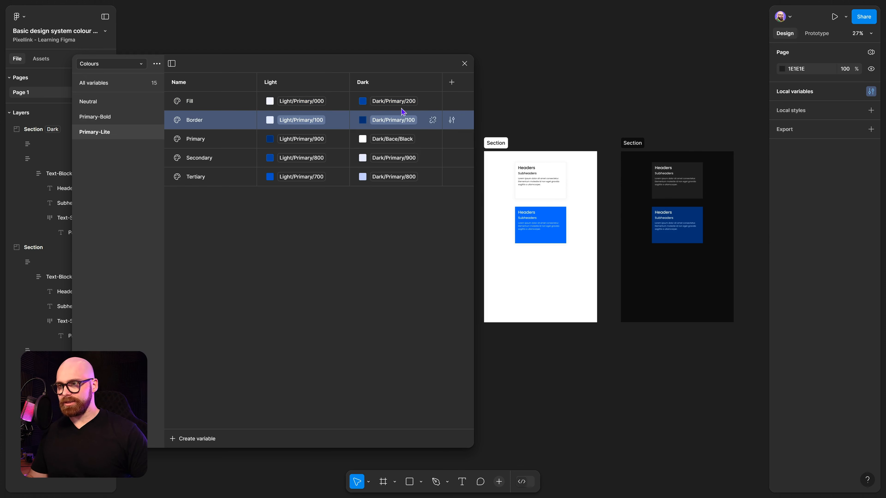
Step: Set Primary-Lite's Dark mode text variables to Dark/Primary shades: Primary 900, Secondary 800 and Tertiary 700
left_click(397, 139)
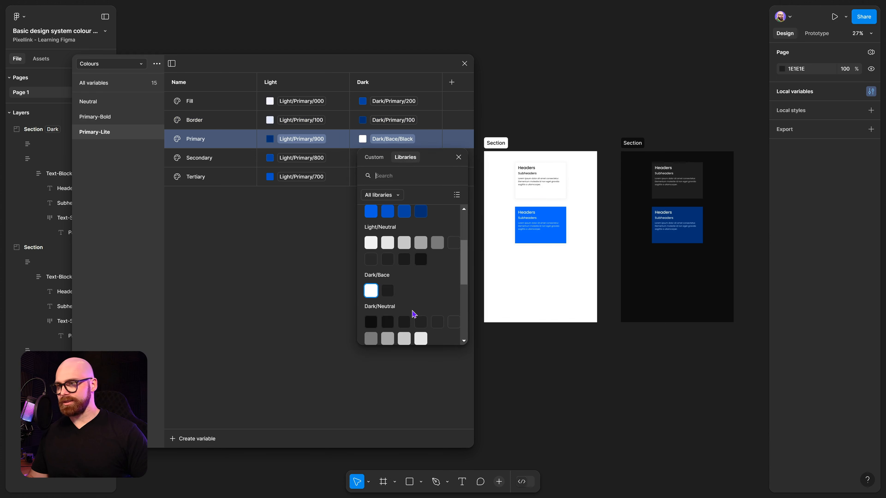
scroll(397, 288, "down", 4)
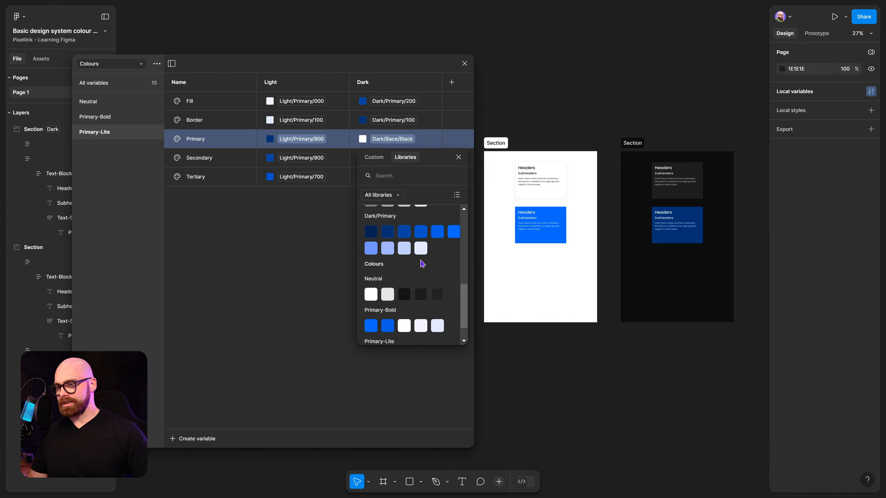
left_click(420, 248)
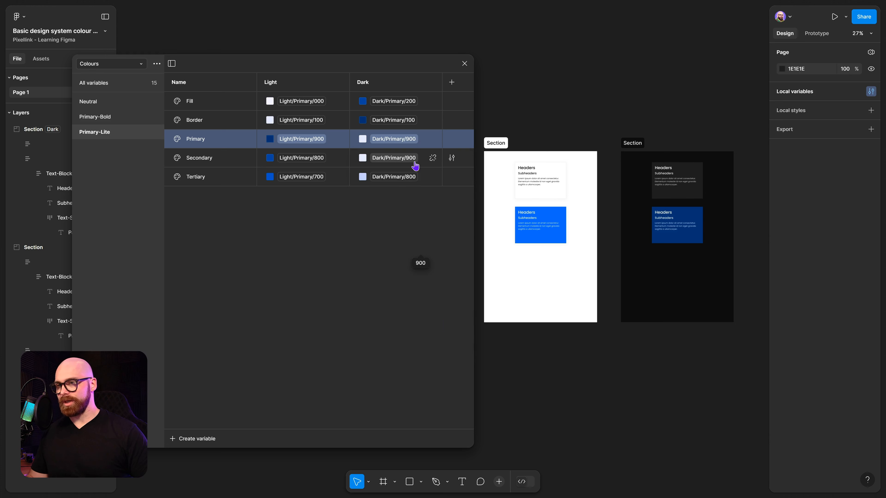
left_click(408, 159)
left_click(409, 306)
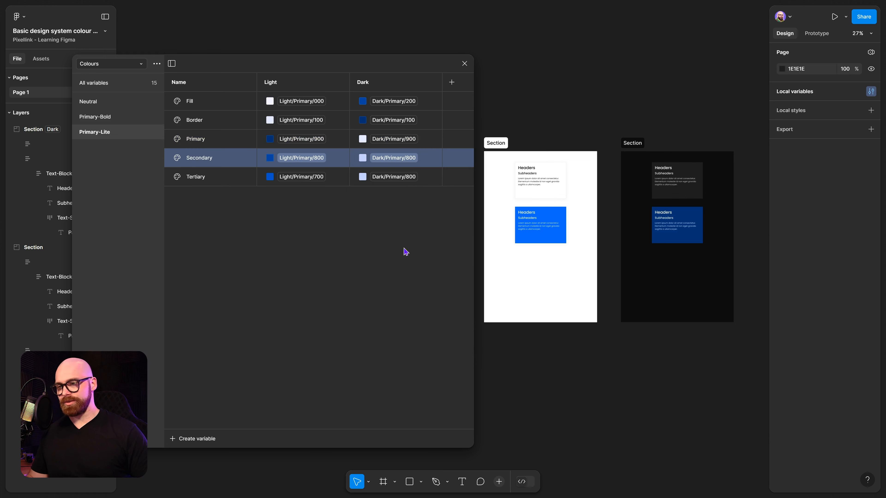
left_click(394, 177)
left_click(388, 325)
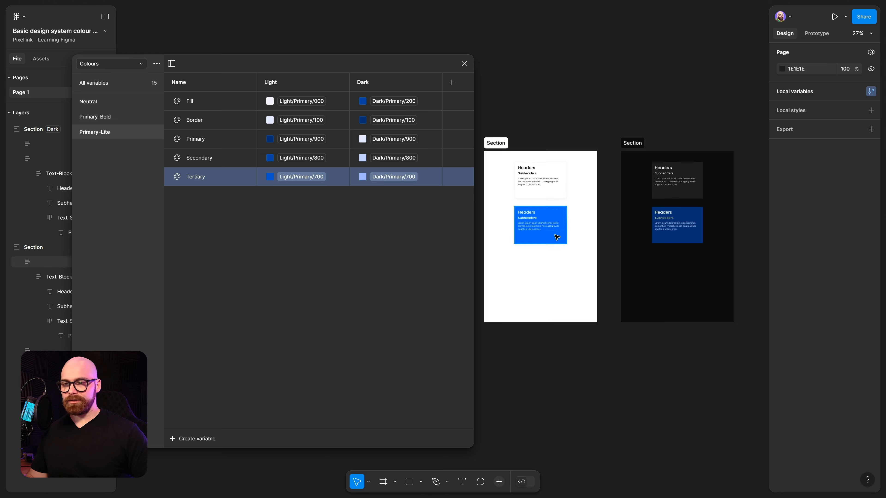
Step: Duplicate the white section's blue card straight down to Y 815
scroll(556, 241, "up", 5)
left_click(554, 244)
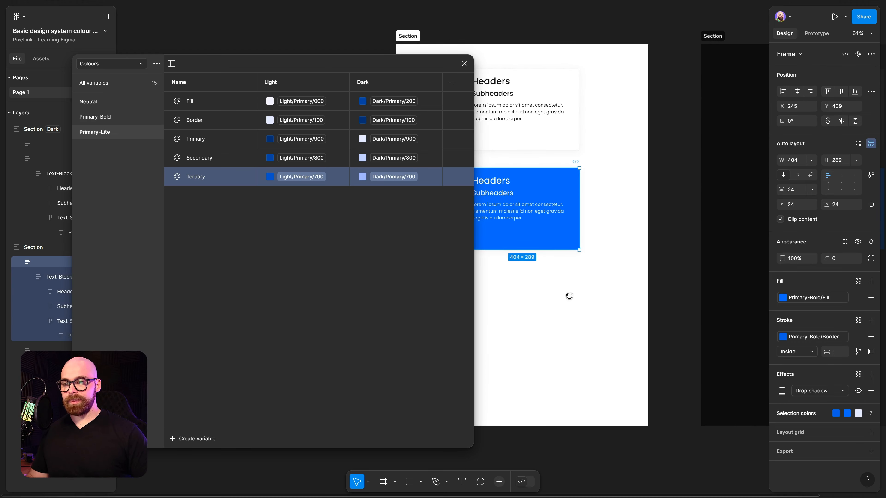
left_click_drag(568, 296, 641, 263)
left_click_drag(608, 208, 628, 316, "alt+shift")
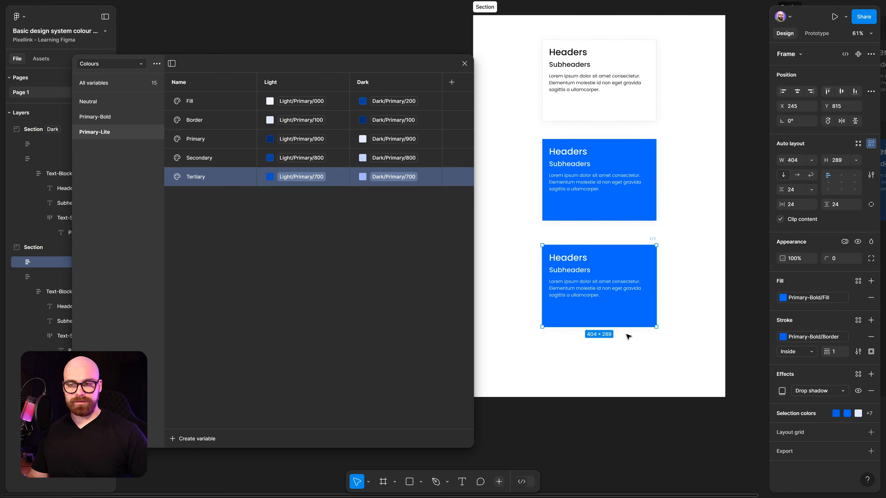
Step: Apply Primary-Lite/Fill to the lowest card's fill and Primary-Lite/Border to its stroke
left_click(809, 298)
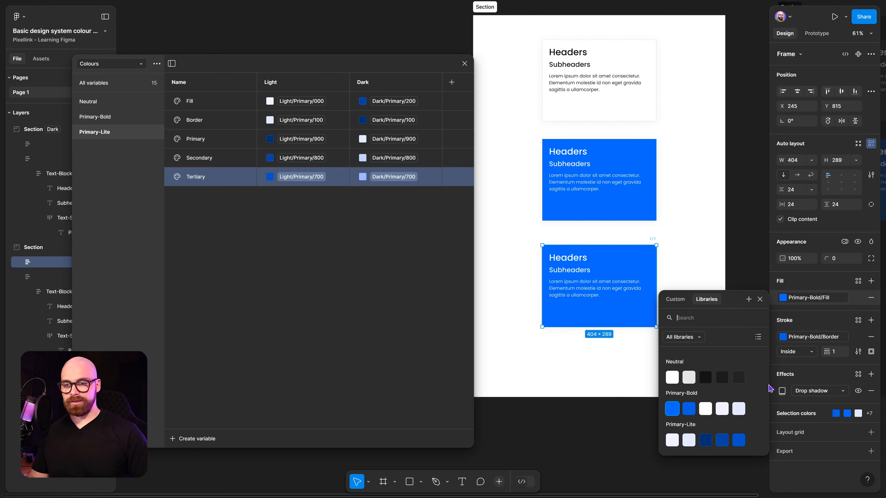
left_click(679, 436)
left_click(812, 337)
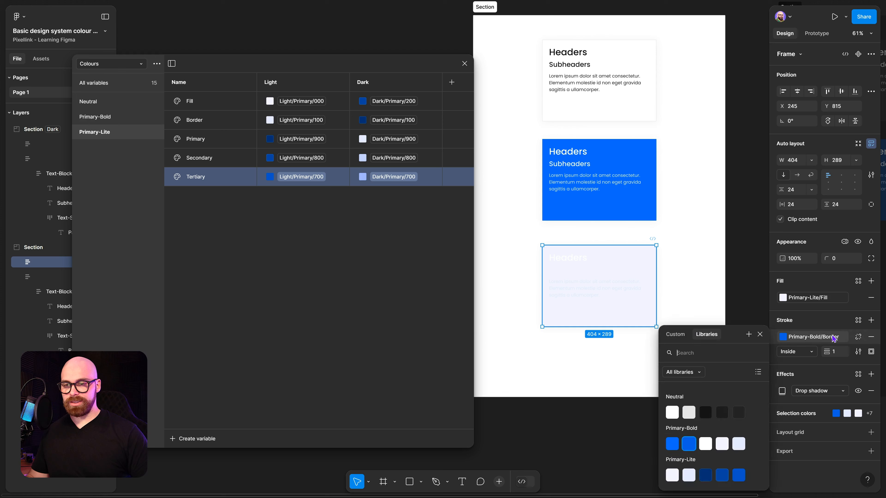
left_click(689, 476)
Step: Set the fill of the pale card's Headers text to the Primary-Lite/Primary variable
left_click(578, 260)
left_click(578, 259)
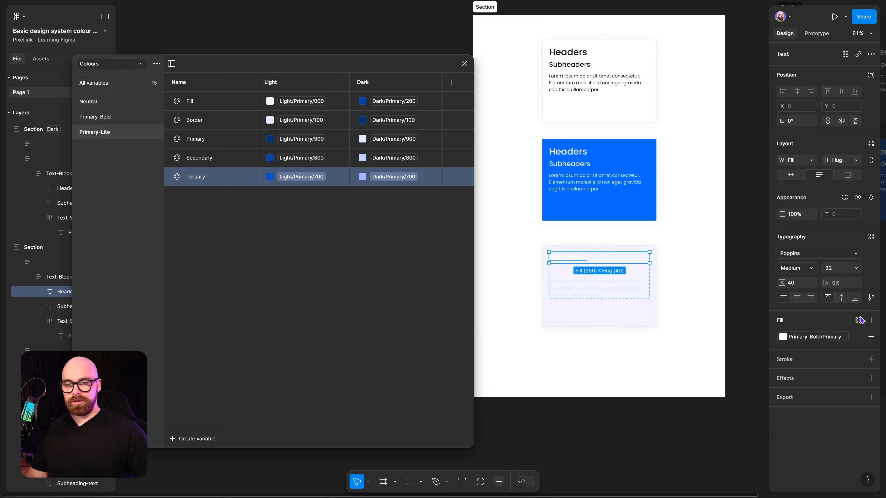
left_click(812, 337)
left_click(705, 476)
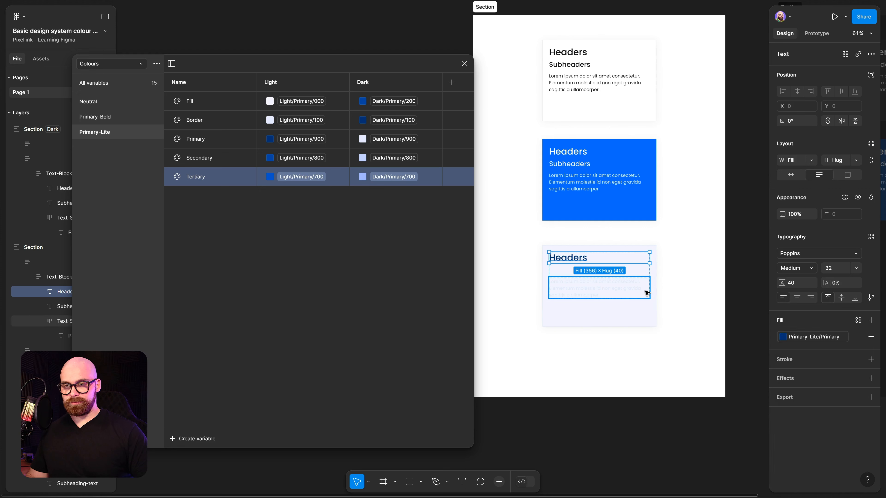
Step: Apply Primary-Lite/Secondary to the pale card's Subheaders text and Primary-Lite/Tertiary to its paragraph text
left_click(559, 273)
left_click(813, 337)
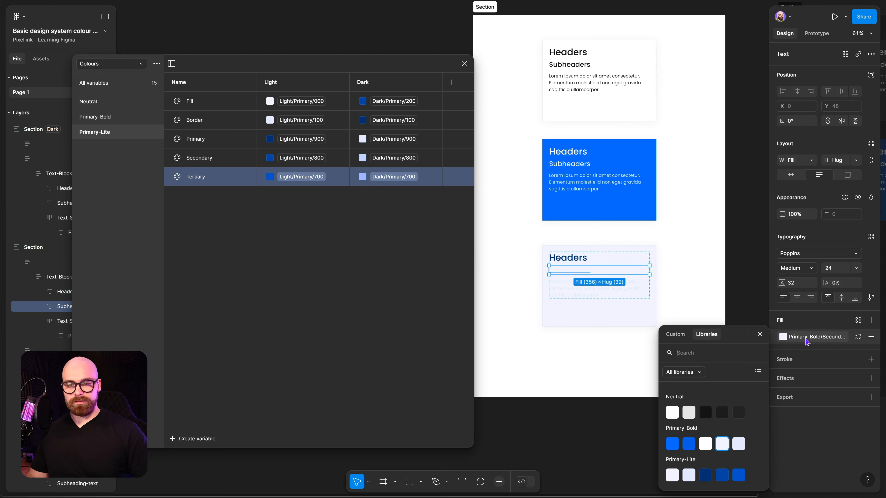
left_click(720, 476)
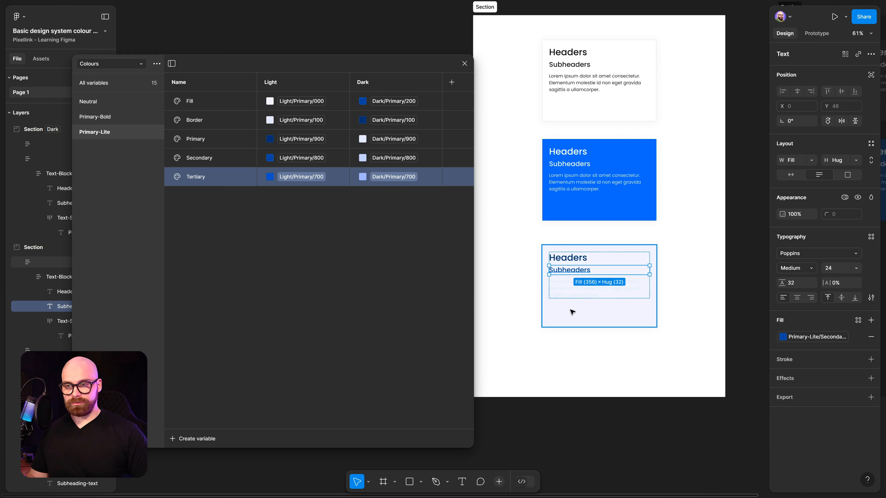
left_click(579, 295)
left_click(813, 337)
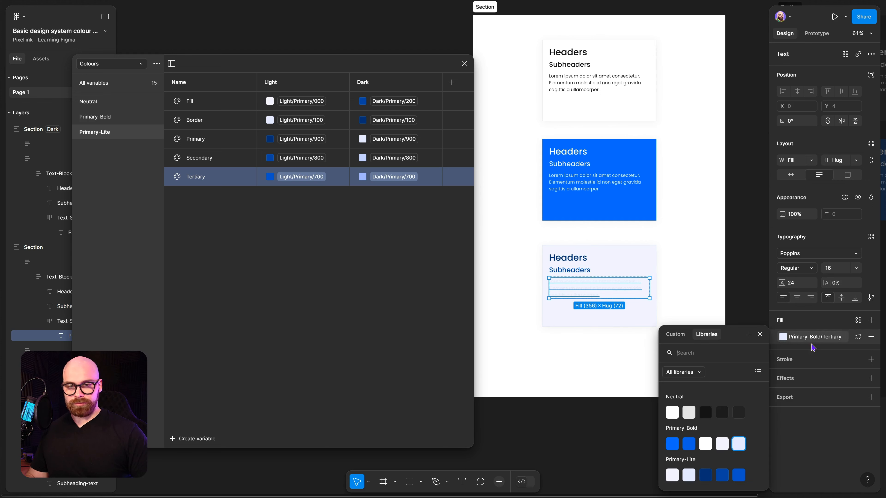
left_click(739, 477)
left_click(706, 421)
Step: Duplicate the pale card into the dark section at Y 815 and align it with the two cards above
scroll(735, 348, "down", 5)
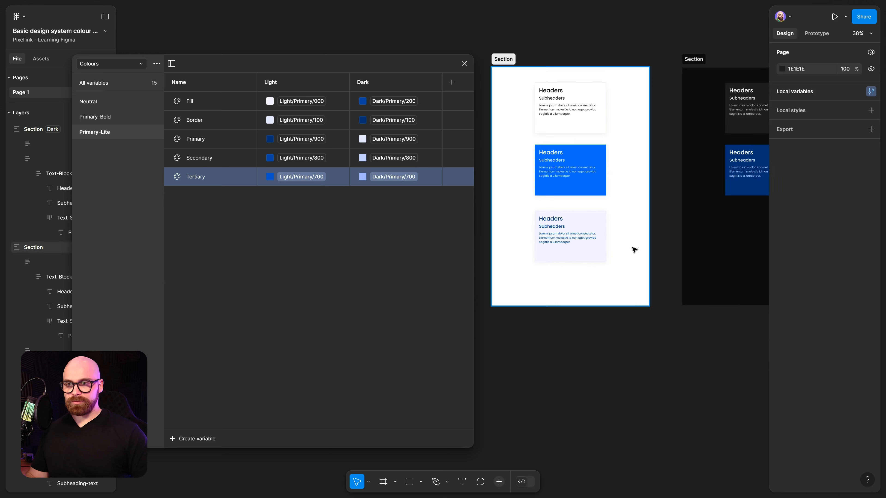
left_click(600, 215)
left_click(598, 216)
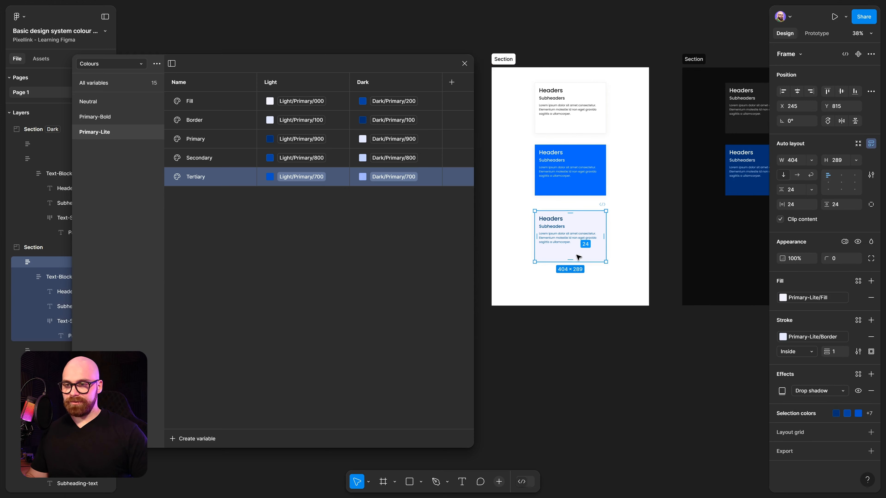
left_click_drag(578, 256, 736, 253)
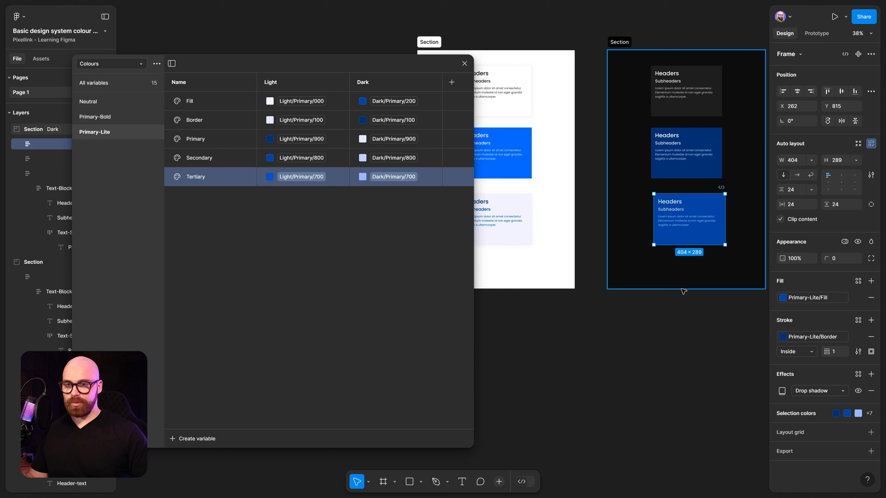
key("Escape")
scroll(700, 239, "up", 5)
left_click(679, 246)
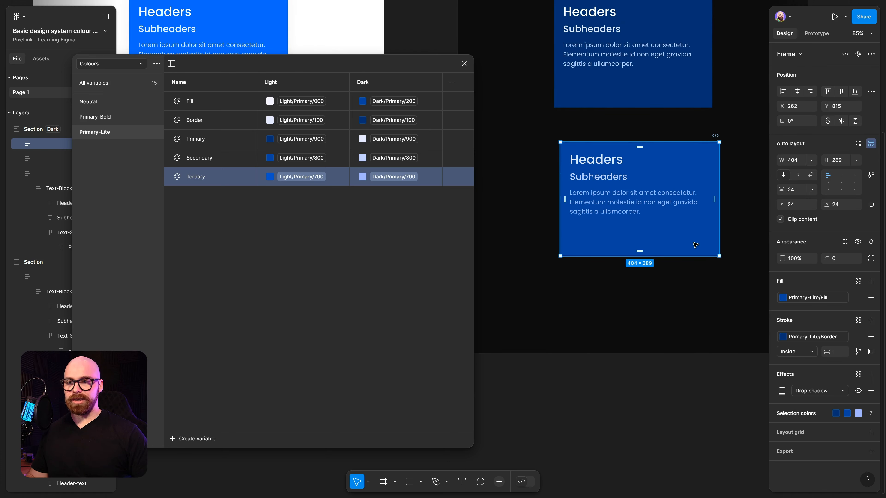
left_click_drag(695, 245, 690, 246)
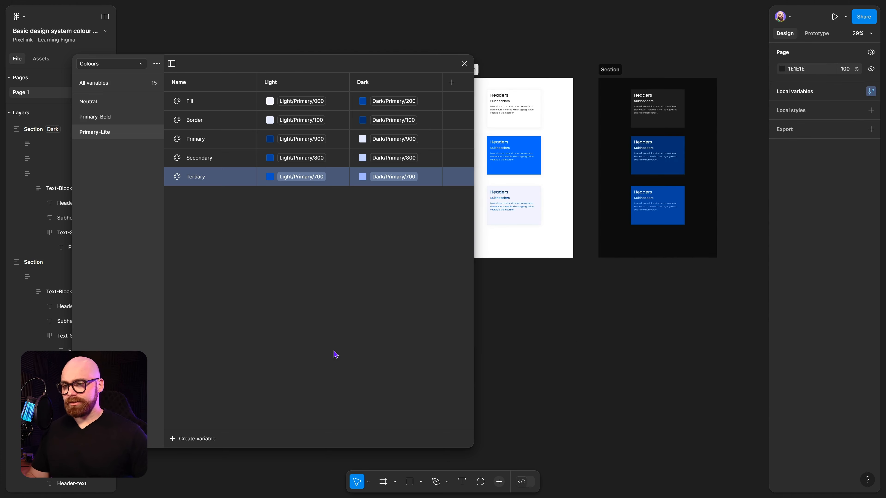
Step: Shorten the variables window to fit its five rows and move it clear of the white section's cards
left_click_drag(472, 451, 482, 230)
left_click_drag(331, 61, 287, 48)
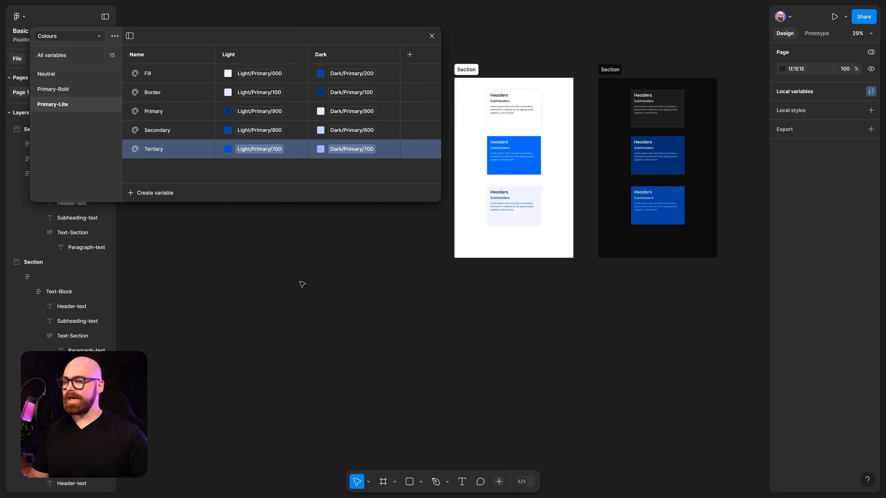
scroll(560, 235, "up", 5)
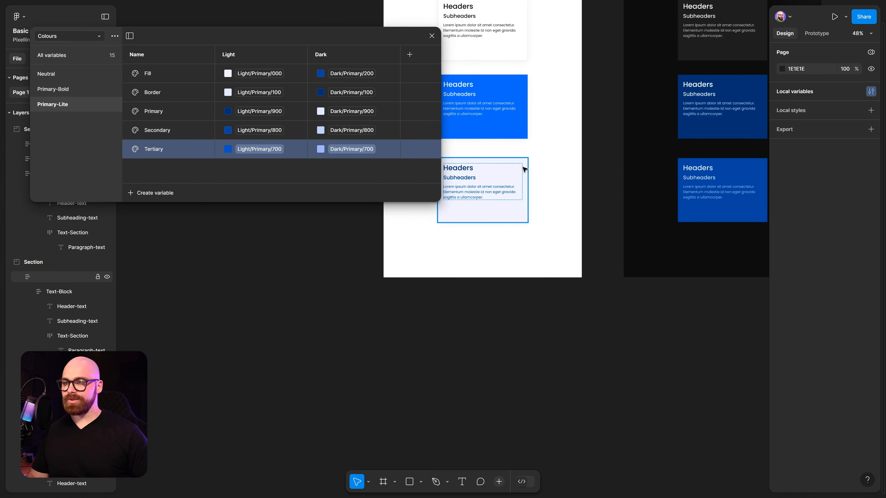
scroll(556, 56, "up", 2)
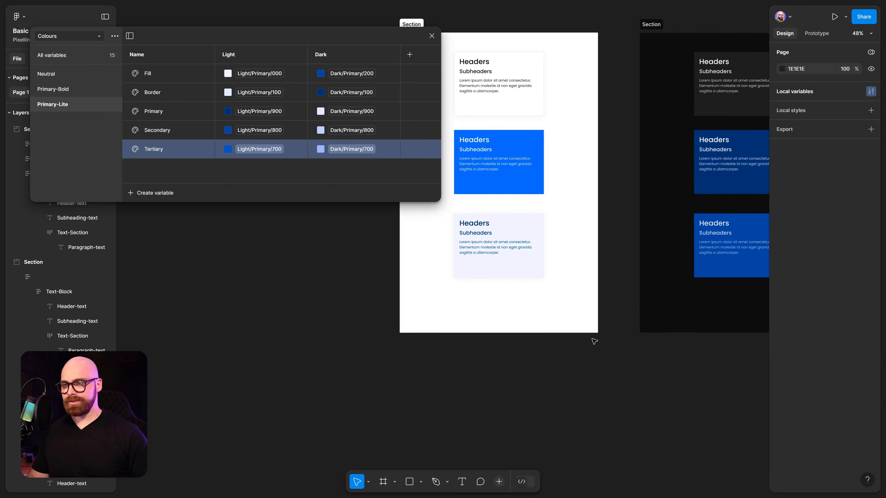
Step: Create a new variable collection named Symantec
left_click(116, 36)
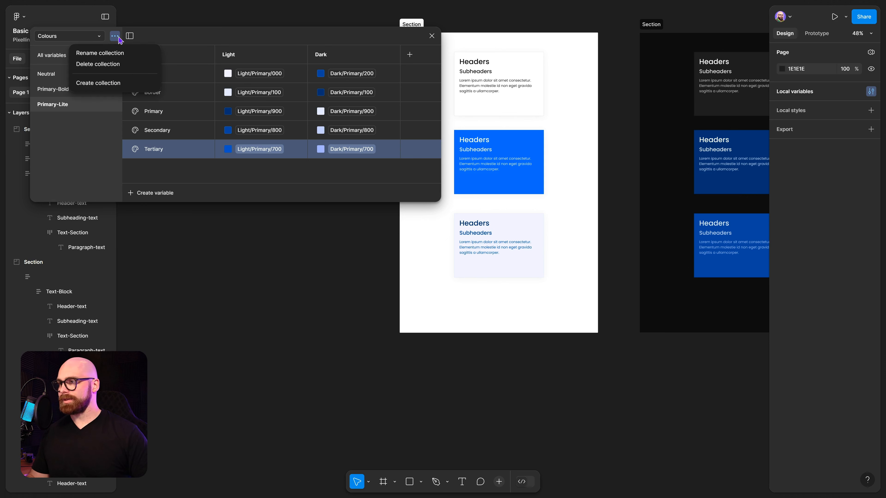
left_click(113, 83)
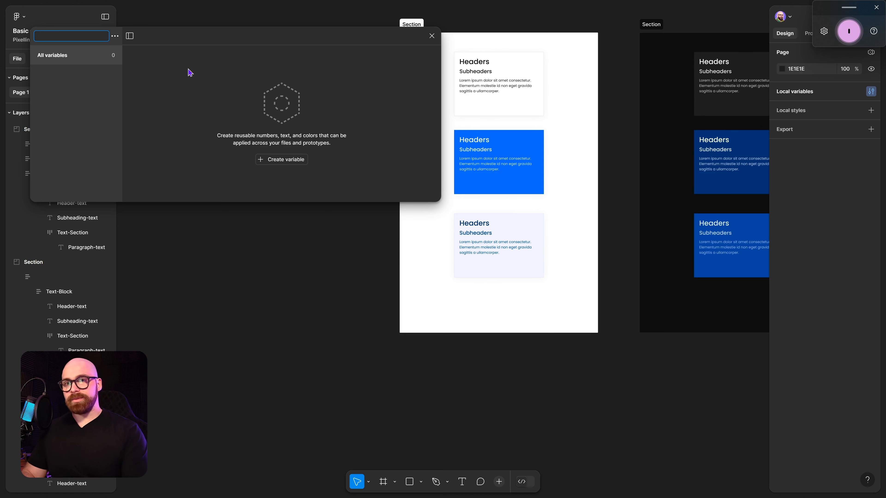
type("Symantec")
key("Return")
Step: Create two color variables named Fill and Border in the Symantec collection
left_click(284, 160)
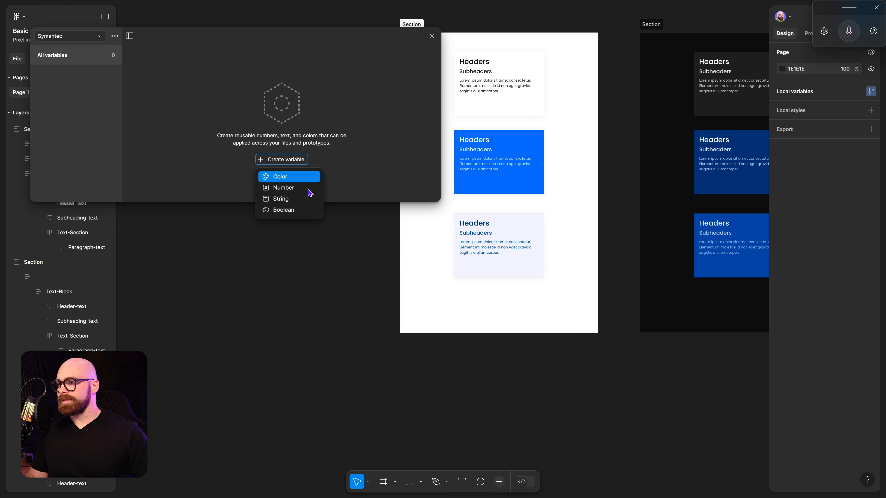
left_click(279, 177)
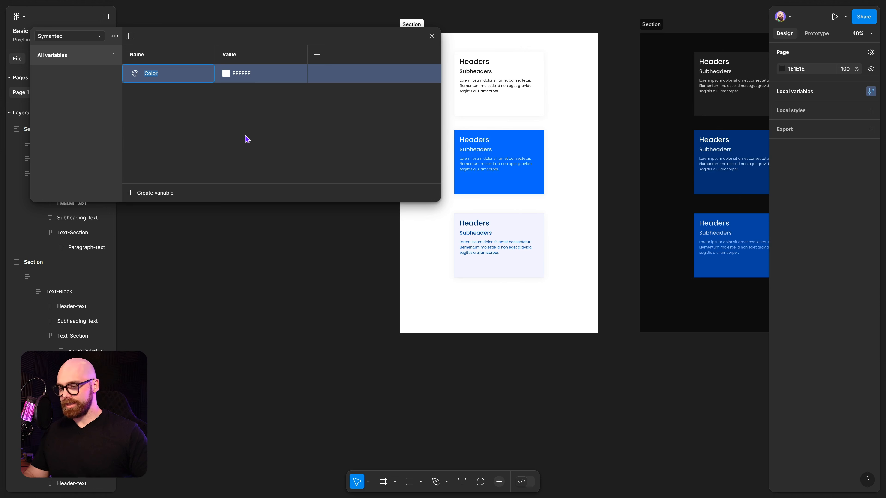
type("Fill")
key("Return")
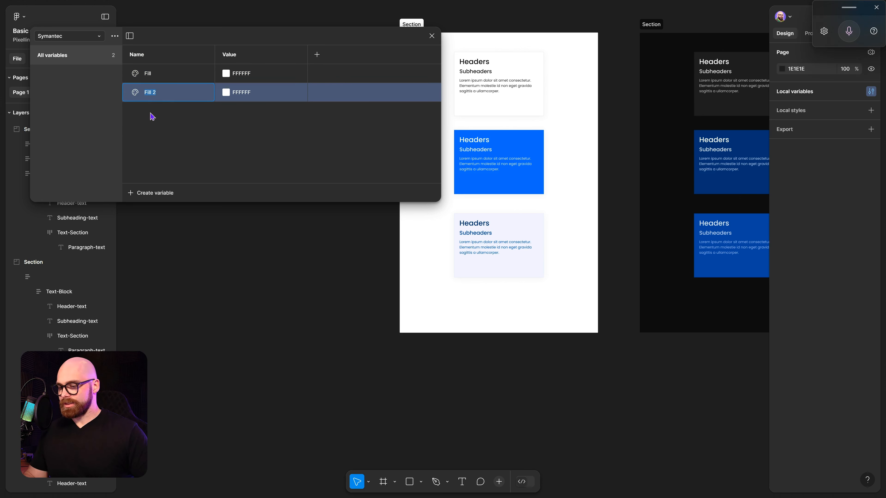
type("Border")
Step: Duplicate the Border variable to add color variables named Primary, Secondary and Tertiary to the Symantec collection
right_click(167, 92)
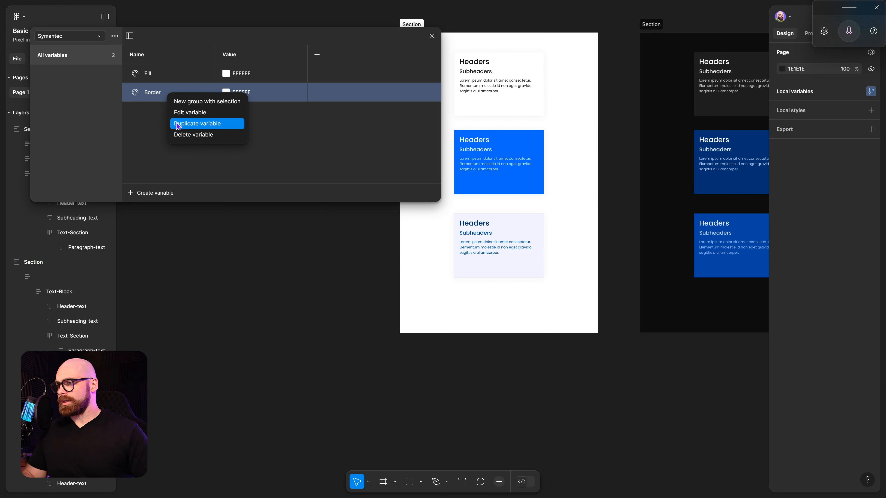
left_click(178, 120)
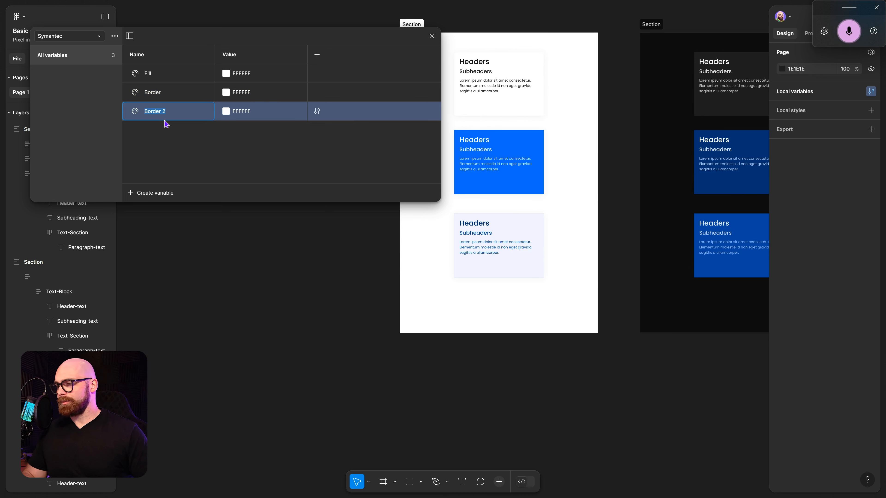
type("Secondary")
right_click(179, 132)
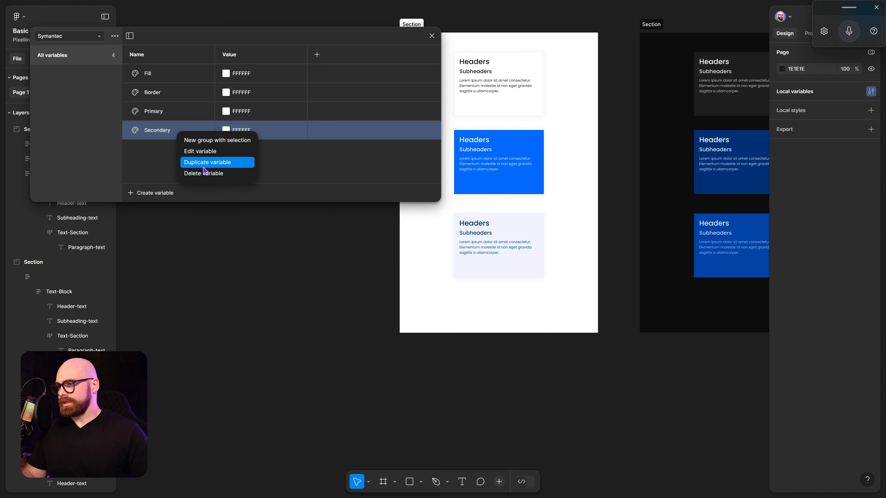
left_click(202, 162)
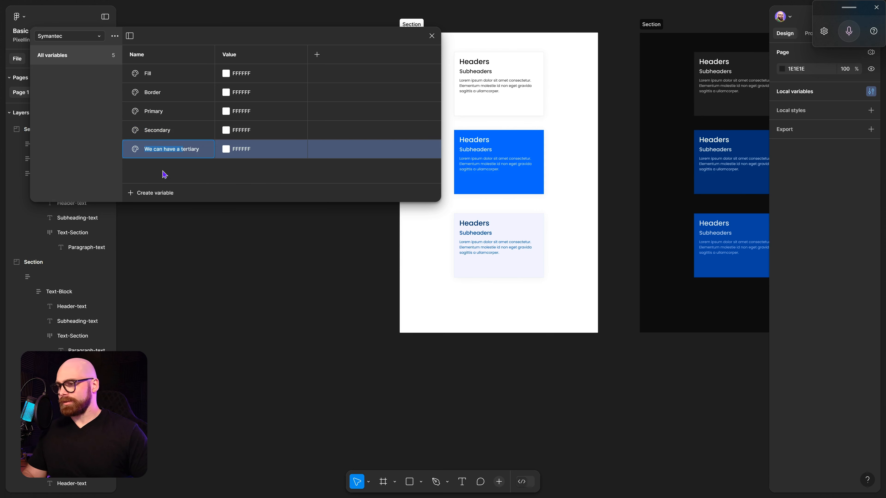
type("Tertiary")
key("Return")
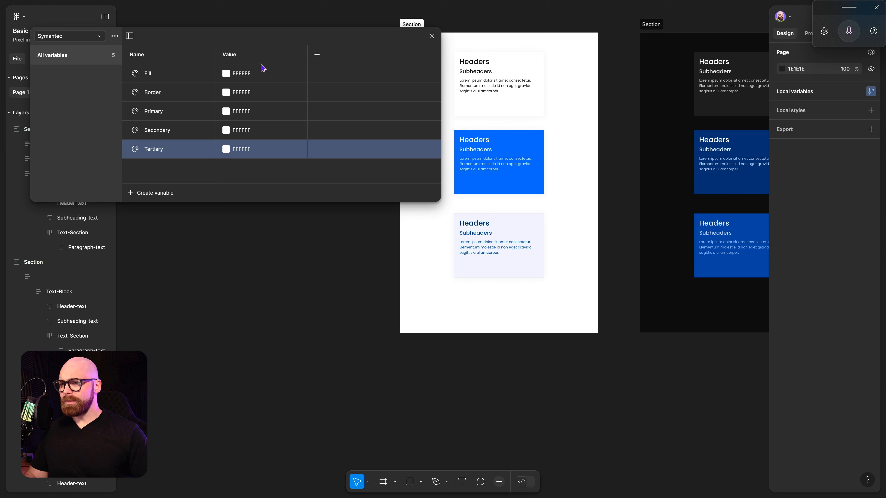
Step: Alias Symantec's Fill variable to Neutral/Fill and its Border variable to Neutral/Border
right_click(266, 70)
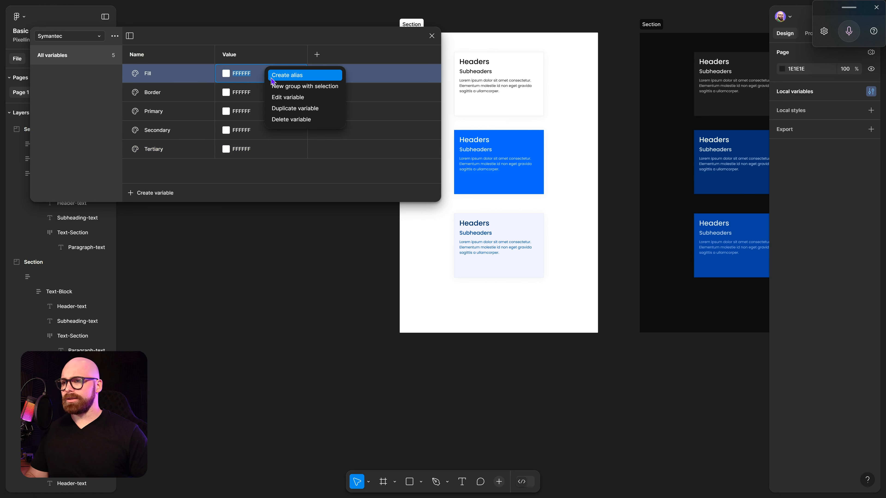
left_click(279, 79)
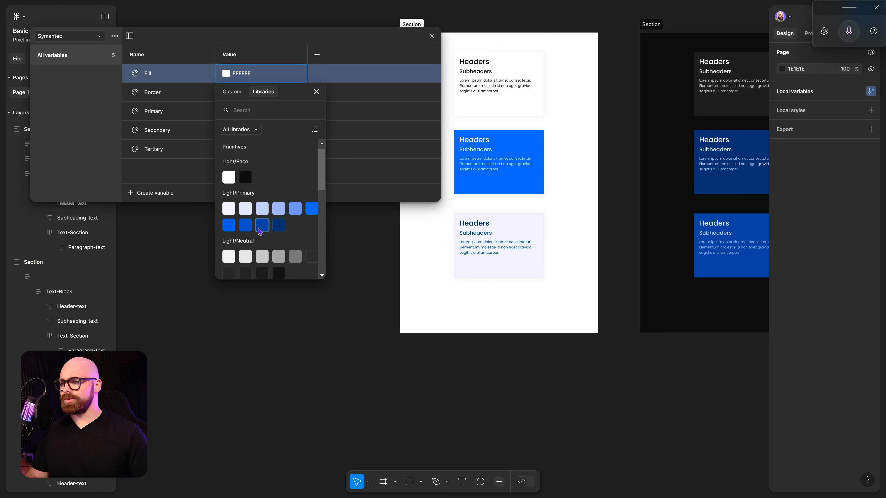
scroll(248, 233, "down", 3)
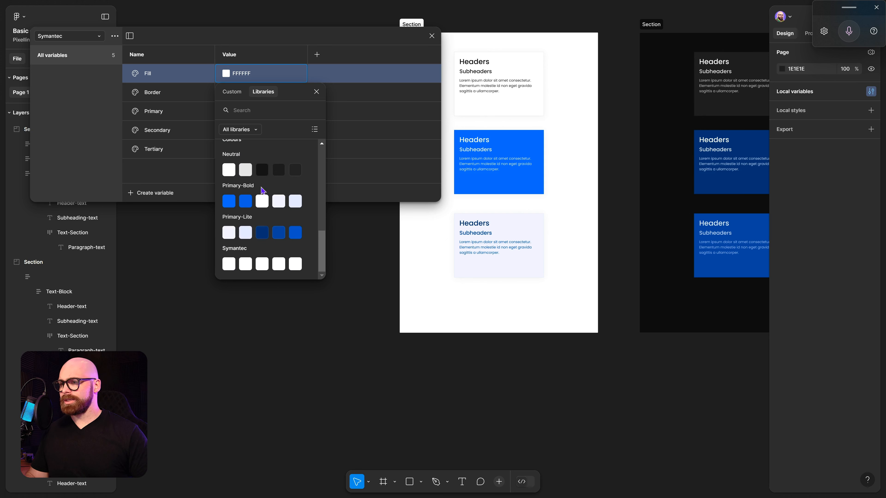
left_click(229, 170)
right_click(272, 90)
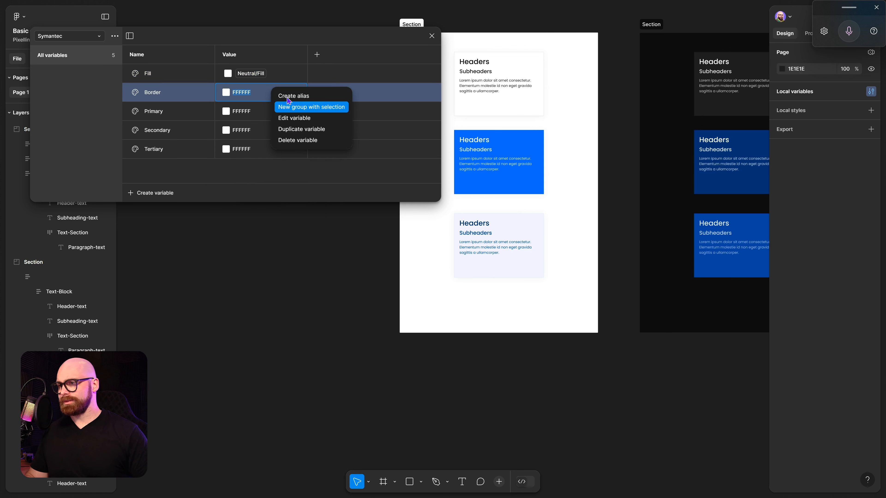
left_click(297, 97)
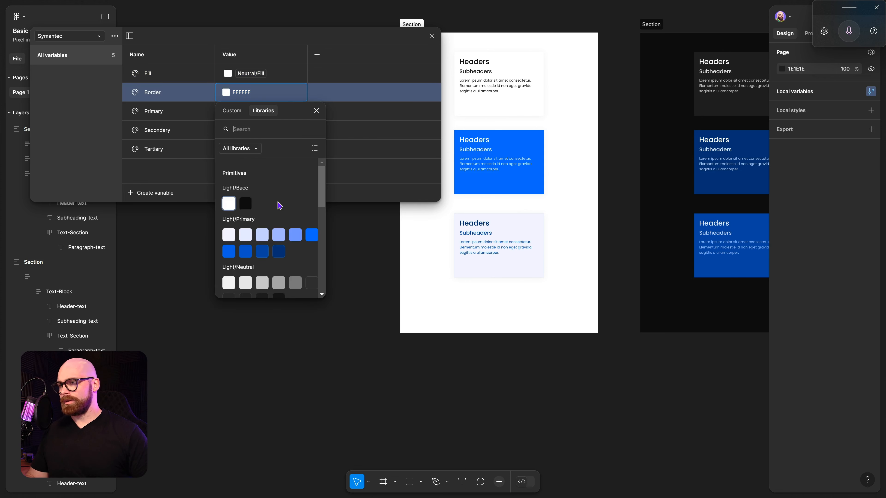
scroll(276, 209, "down", 5)
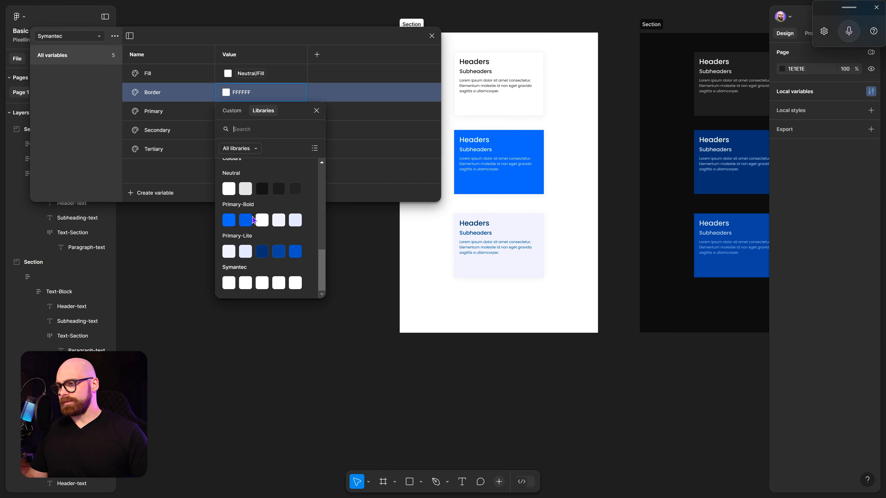
scroll(252, 230, "up", 2)
left_click(249, 235)
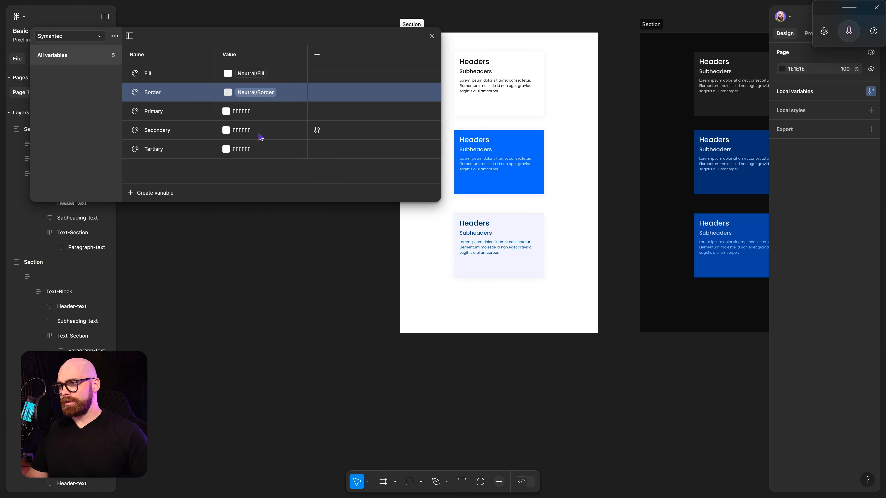
Step: Alias Symantec's Primary variable to Neutral/Primary and its Secondary variable to Neutral/Secondary
right_click(260, 113)
left_click(281, 119)
scroll(258, 258, "down", 5)
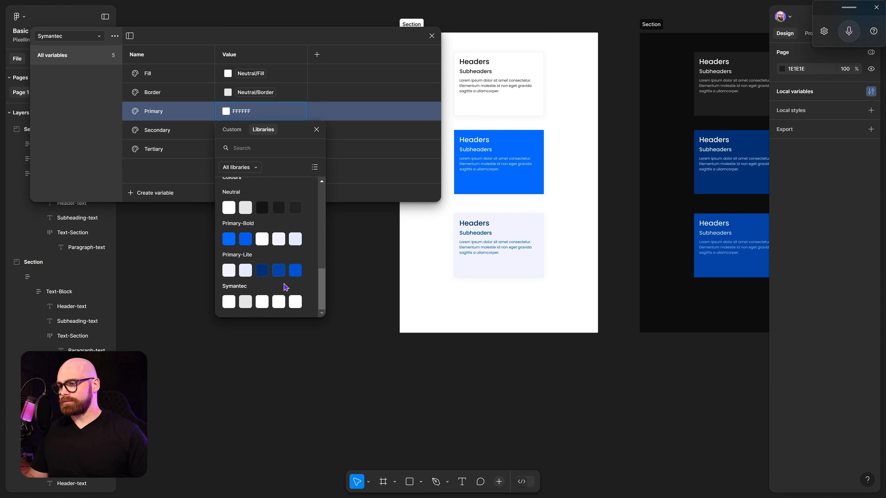
scroll(285, 287, "up", 2)
left_click(262, 254)
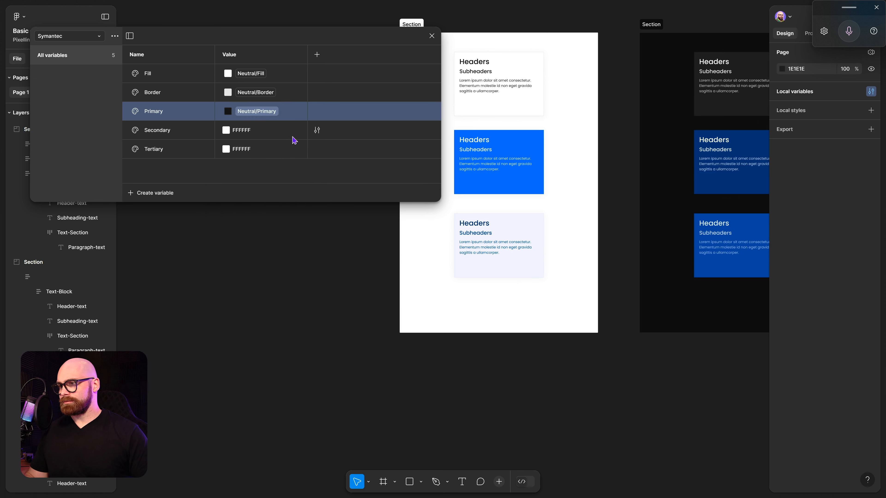
right_click(293, 135)
left_click(301, 138)
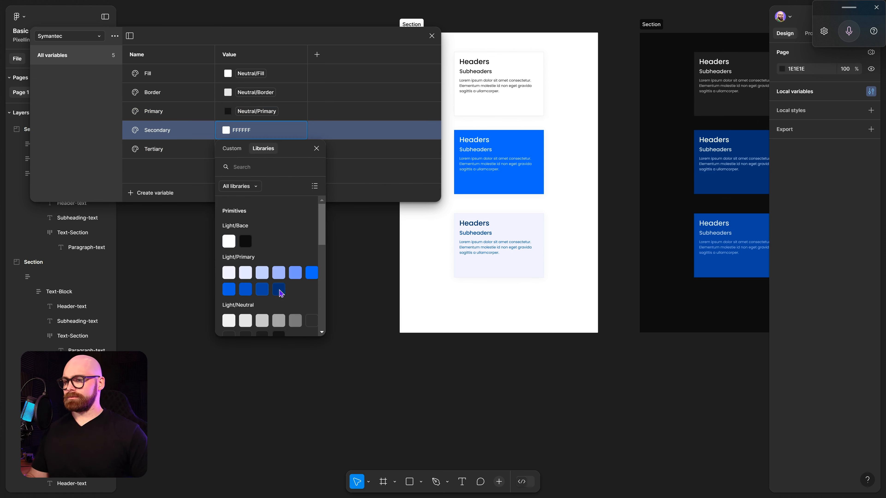
scroll(281, 289, "down", 5)
left_click(279, 227)
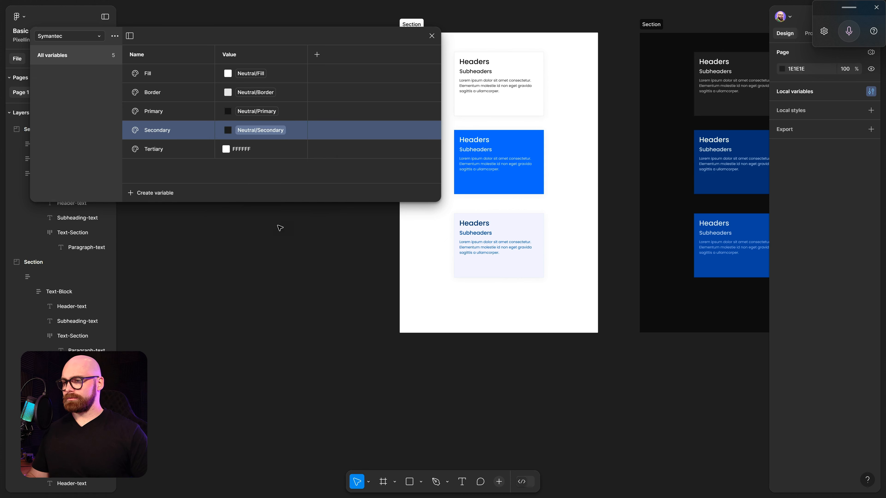
Step: Alias Symantec's Tertiary variable to Neutral/Tertiary
right_click(274, 149)
left_click(296, 155)
scroll(288, 300, "down", 5)
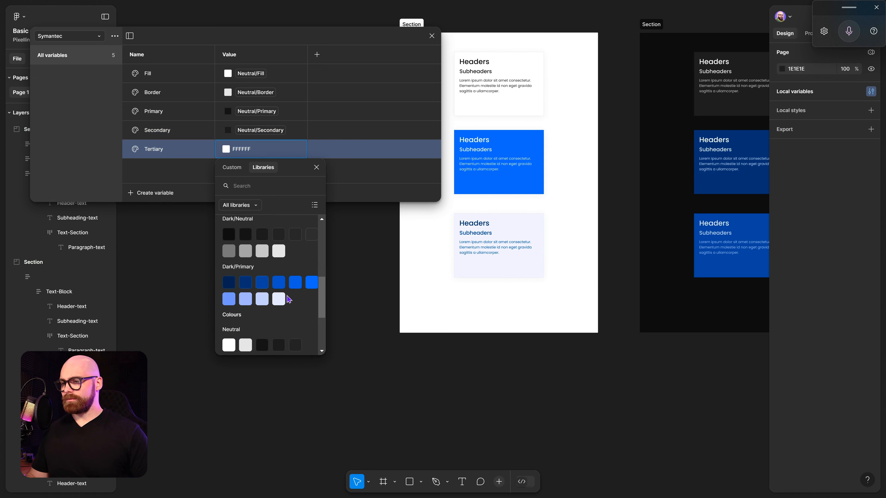
left_click(295, 345)
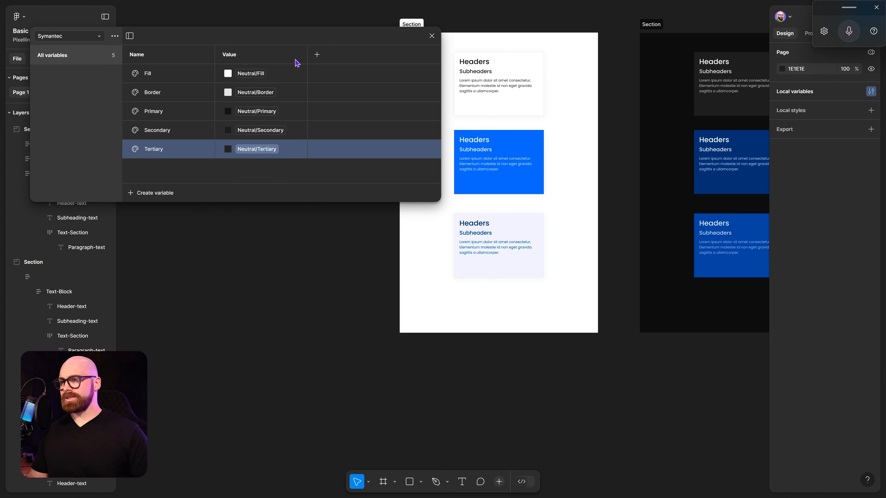
Step: Rename the Symantec collection's Value mode to Default
double_click(247, 60)
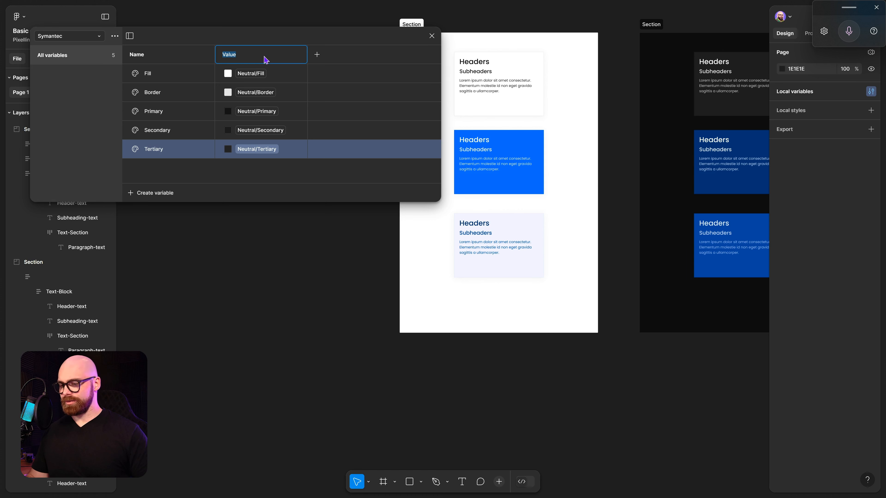
type("Main")
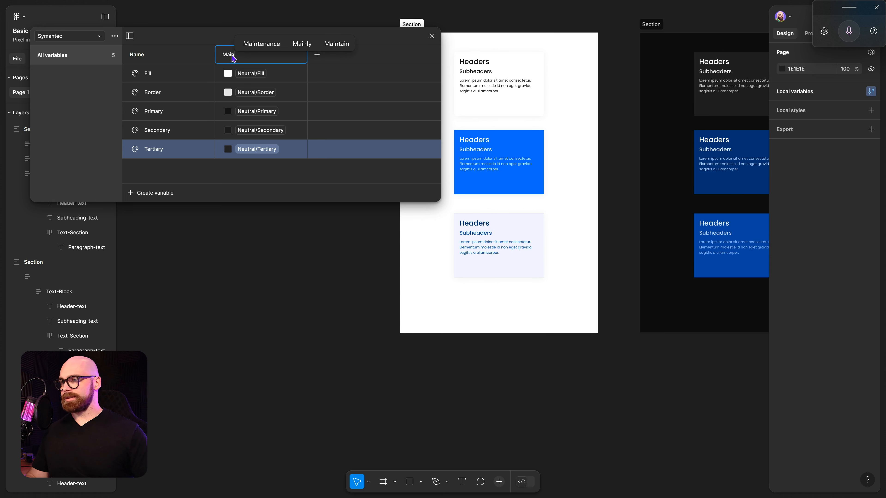
key("Escape")
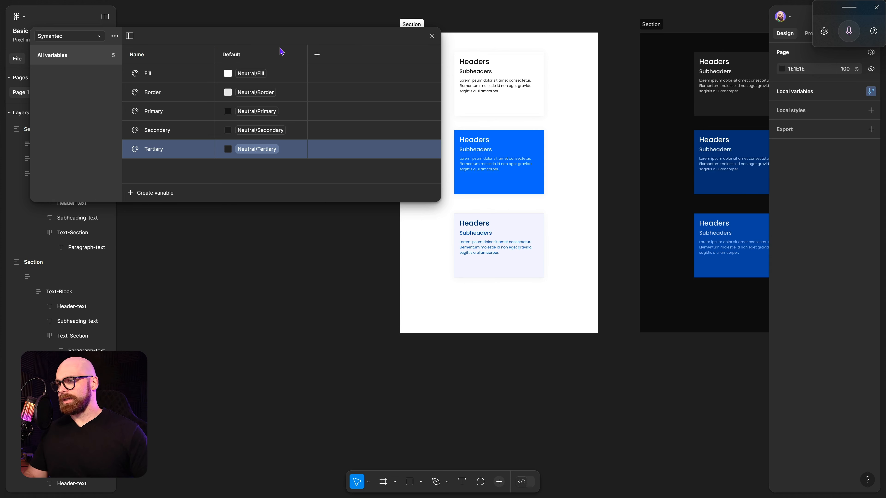
right_click(282, 52)
left_click(239, 71)
right_click(240, 55)
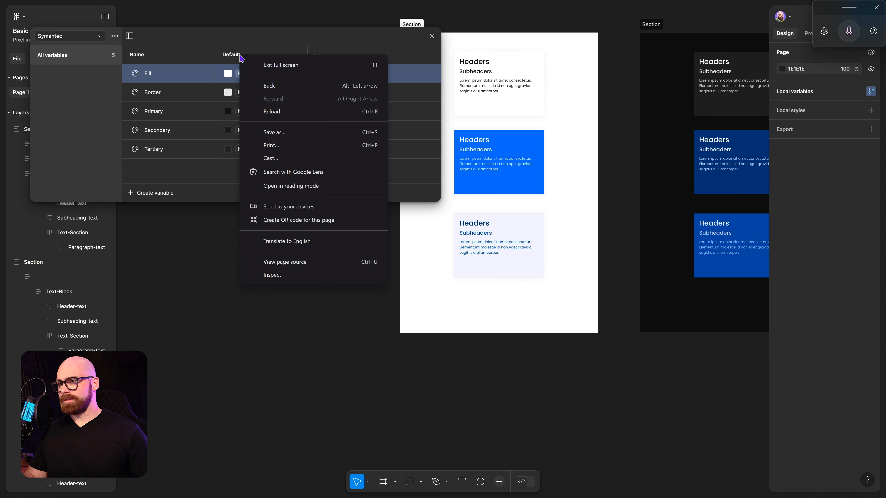
double_click(234, 60)
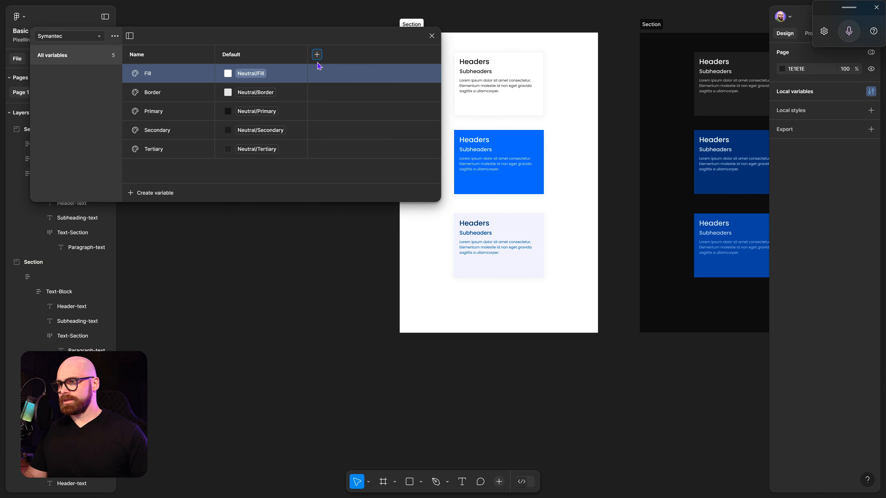
Step: Add two modes named Hover and Selected to the Symantec collection
left_click(317, 55)
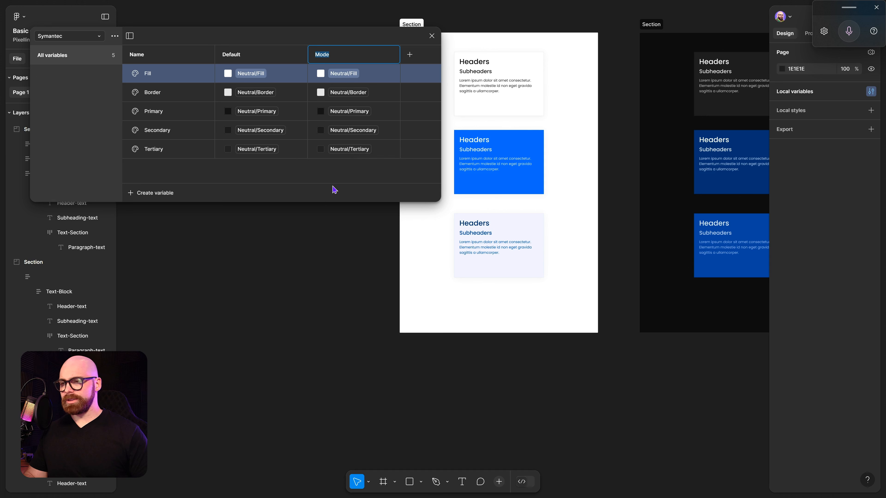
type("Hover")
key("Return")
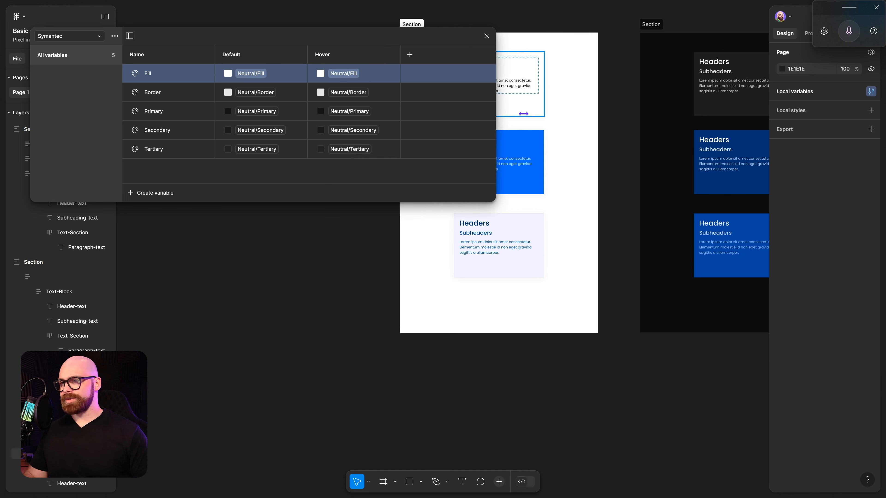
left_click(406, 56)
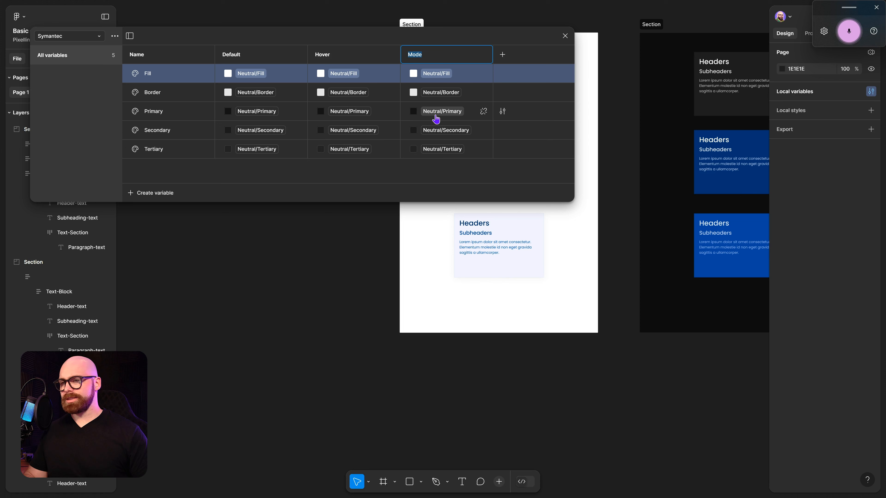
type("Selected")
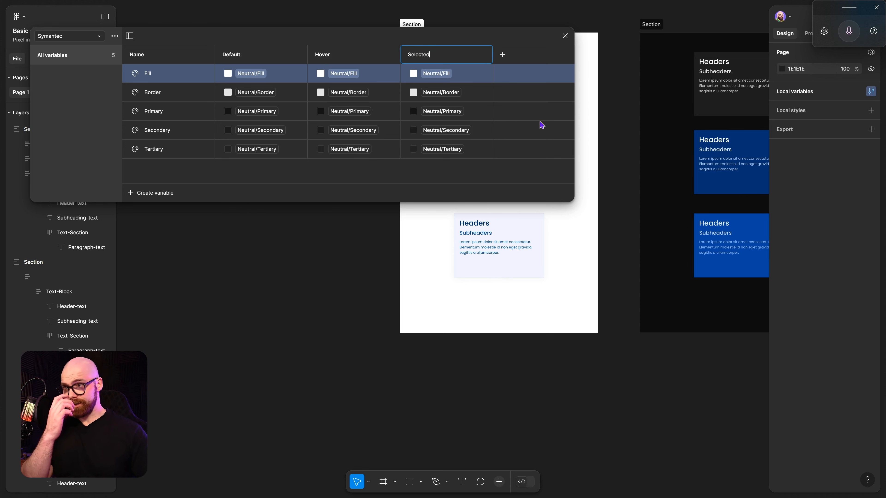
key("Return")
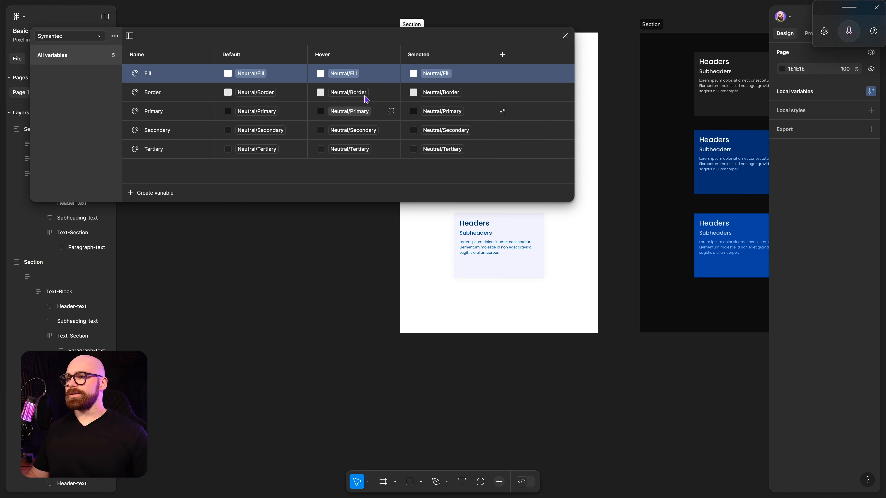
Step: In the Hover mode, alias Fill to Primary-Bold/Fill and Border to Primary-Bold/Border
left_click(350, 75)
scroll(335, 245, "down", 2)
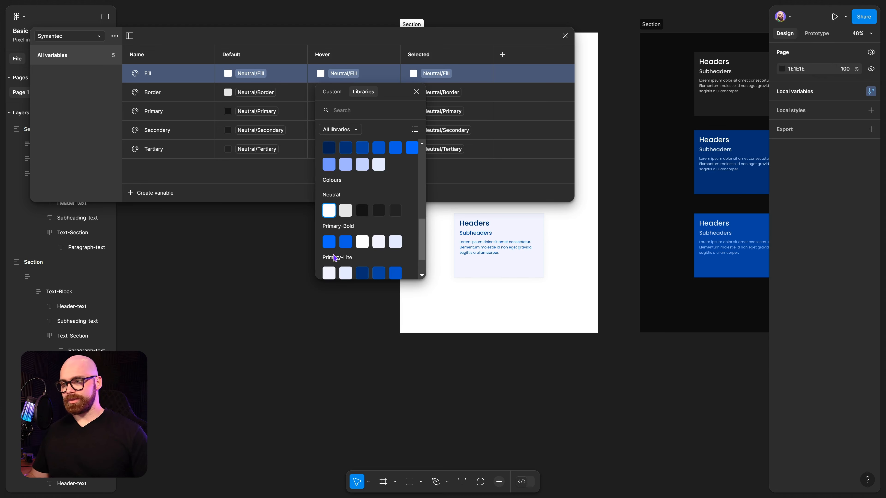
left_click(330, 242)
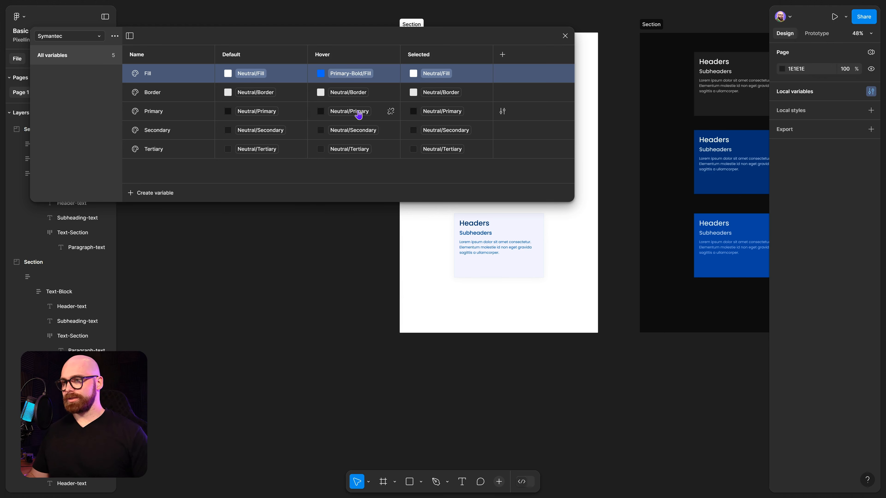
left_click(352, 92)
left_click(345, 273)
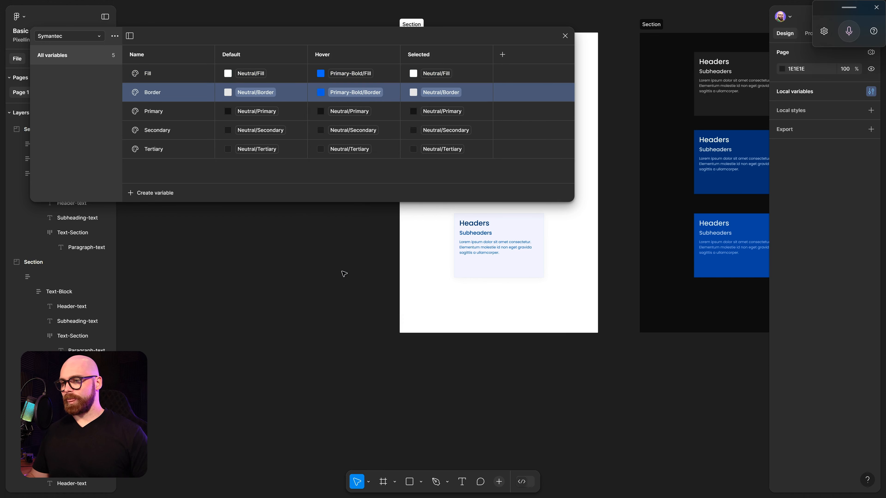
Step: In the Hover mode, alias Primary, Secondary and Tertiary to the matching Primary-Bold variables
left_click(352, 109)
left_click(366, 296)
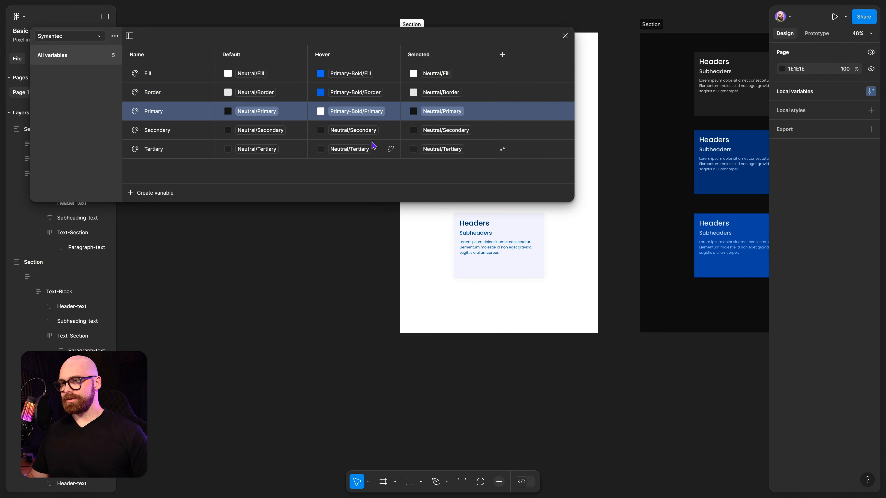
left_click(353, 129)
left_click(378, 312)
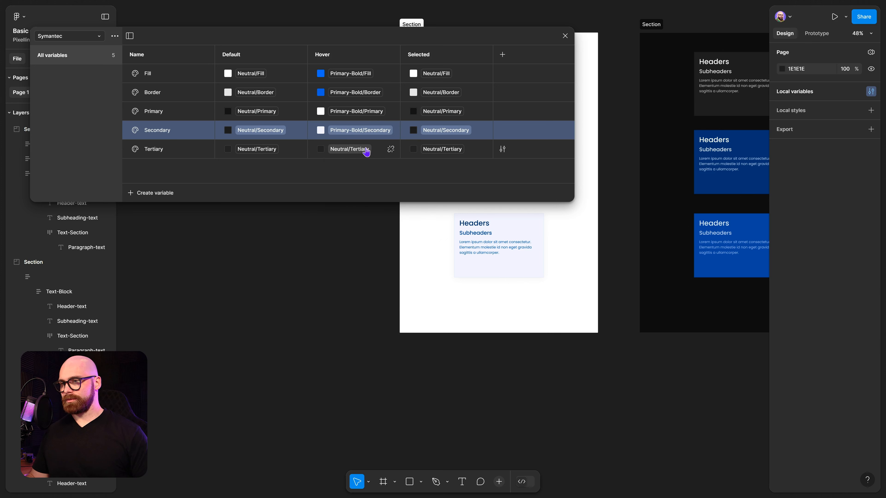
left_click(349, 148)
left_click(395, 330)
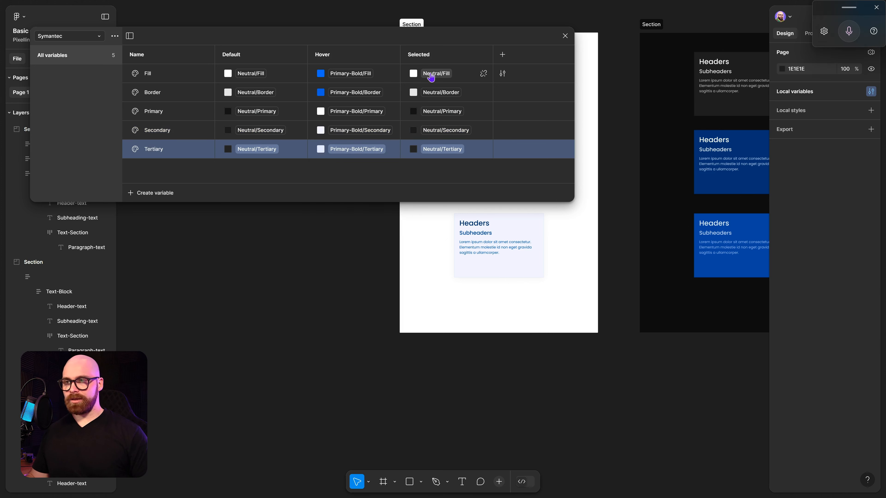
Step: In the Selected mode, alias Fill to Primary-Lite/Fill and Border to Primary-Lite/Border
left_click(429, 74)
scroll(424, 239, "down", 2)
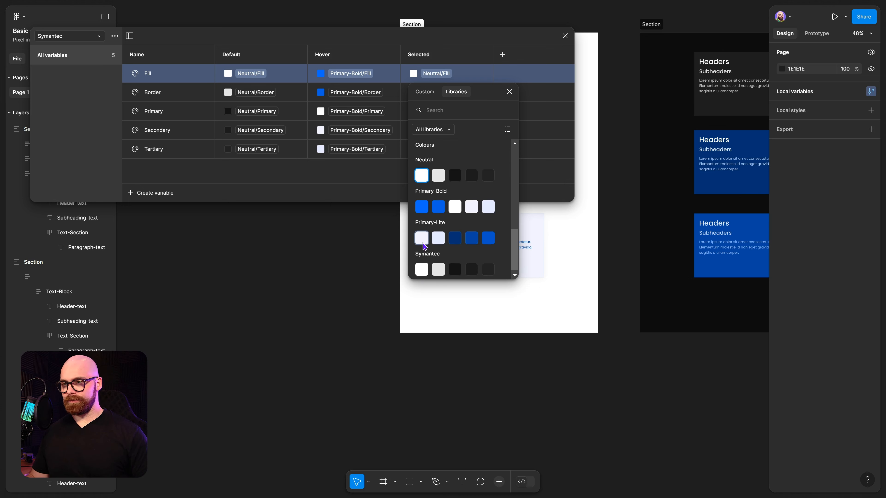
left_click(421, 239)
left_click(433, 93)
scroll(439, 277, "down", 3)
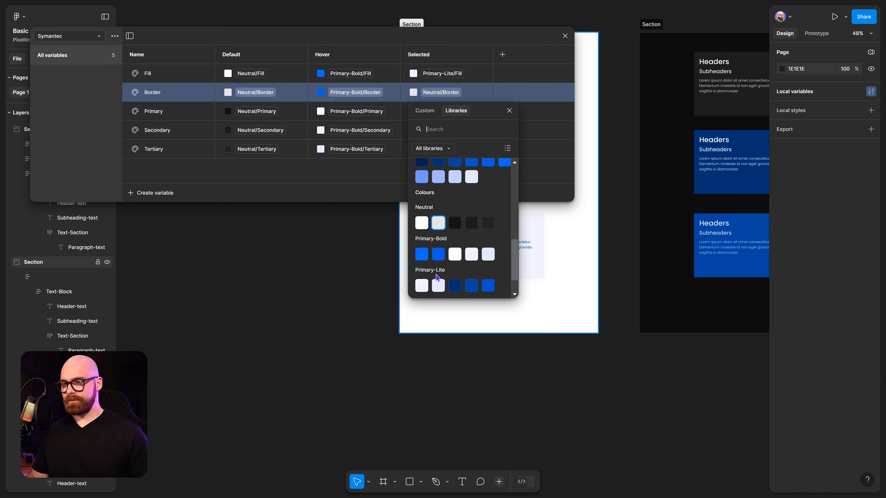
left_click(438, 252)
Step: In the Selected mode, alias Primary, Secondary and Tertiary to Primary-Bold/Primary, Primary-Bold/Secondary and Primary-Bold/Tertiary
left_click(436, 115)
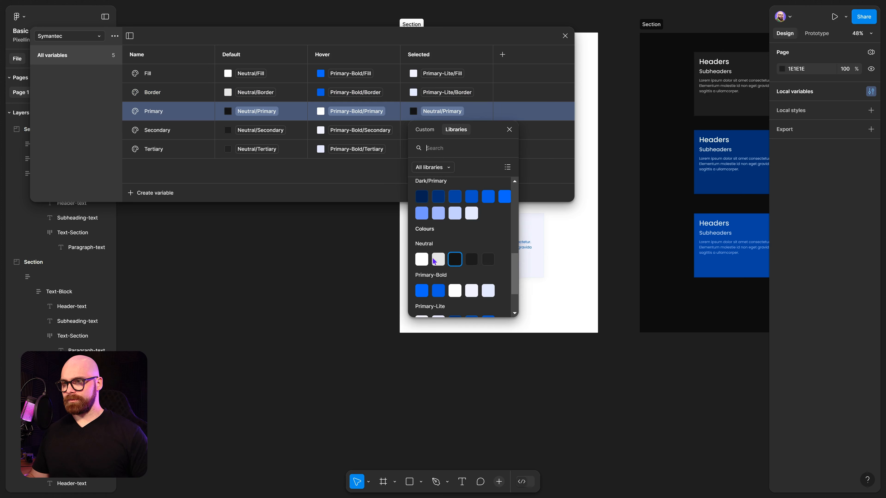
left_click(455, 291)
left_click(453, 131)
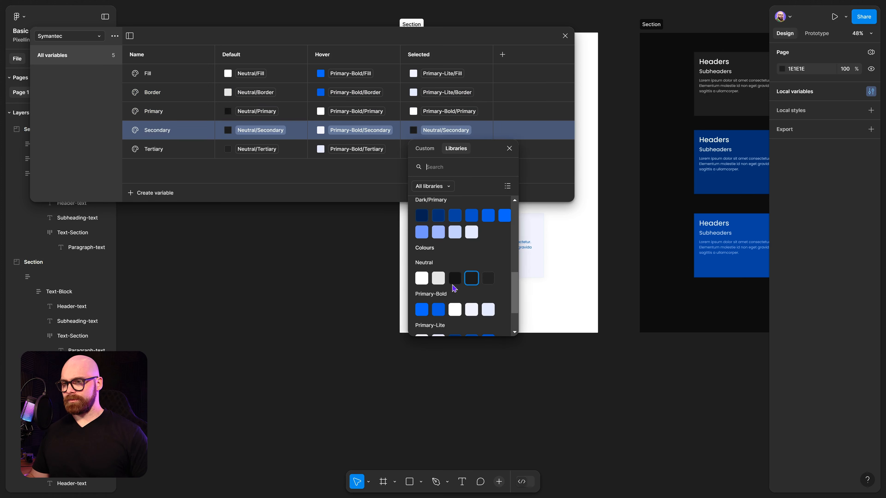
left_click(472, 311)
left_click(457, 150)
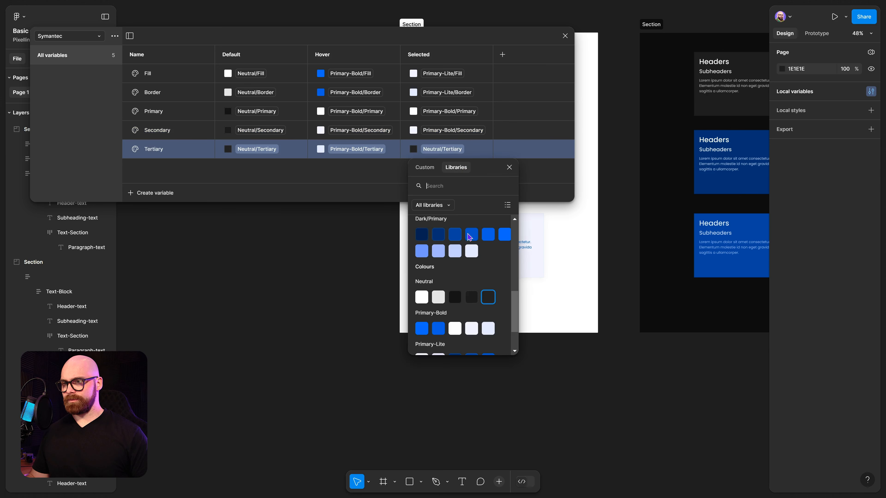
left_click(486, 329)
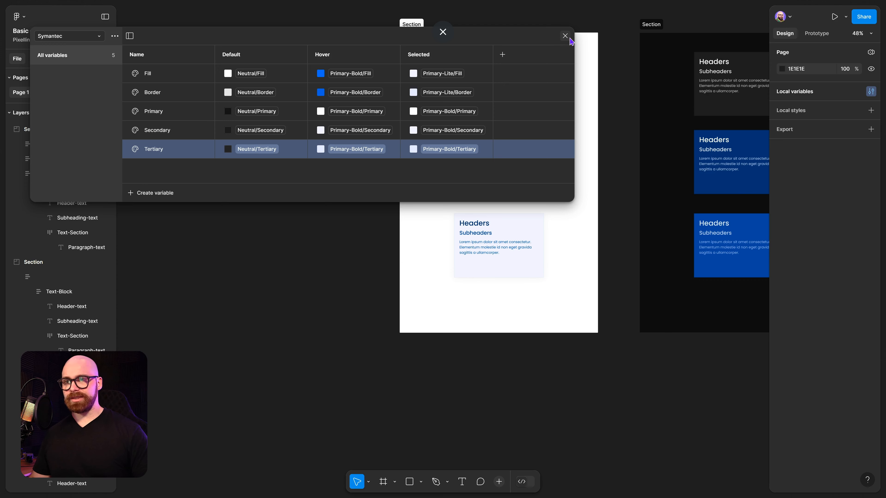
Step: Close the variables window and place a copy of the light section's white card on the empty canvas below the sections
left_click(565, 35)
scroll(499, 274, "down", 3)
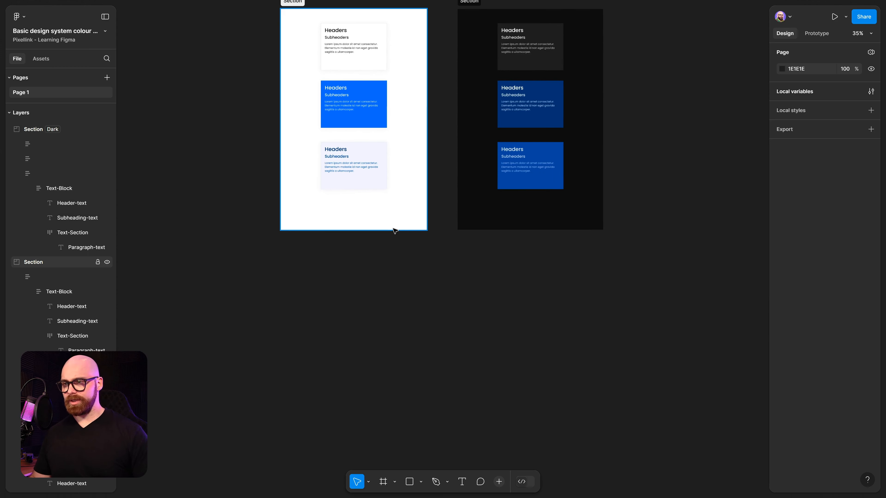
left_click(393, 225)
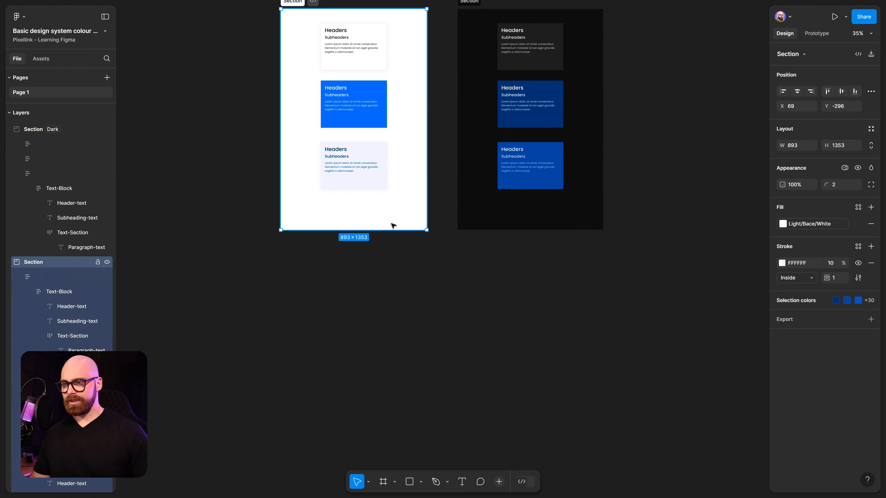
left_click(386, 28)
left_click_drag(382, 57, 448, 338, "alt")
left_click_drag(428, 360, 563, 325)
scroll(394, 287, "up", 5)
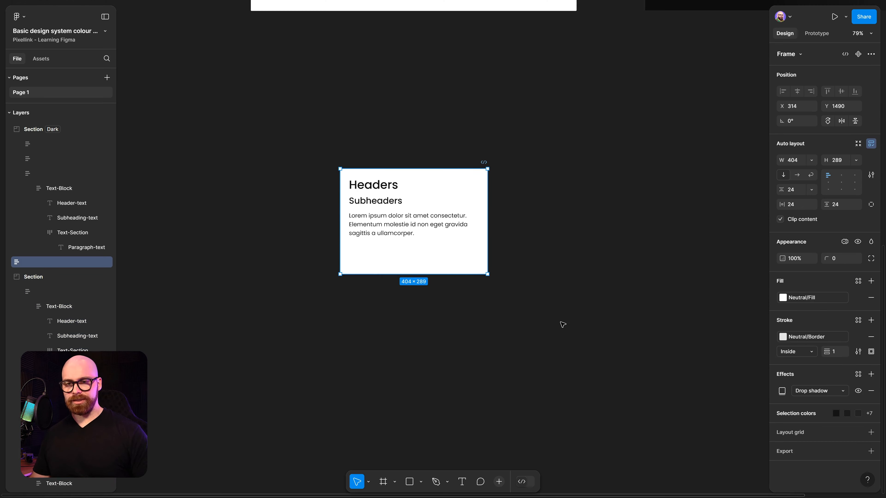
Step: Apply Symantec's Fill variable to the copied card's fill and Symantec's Border variable to its stroke
left_click(818, 297)
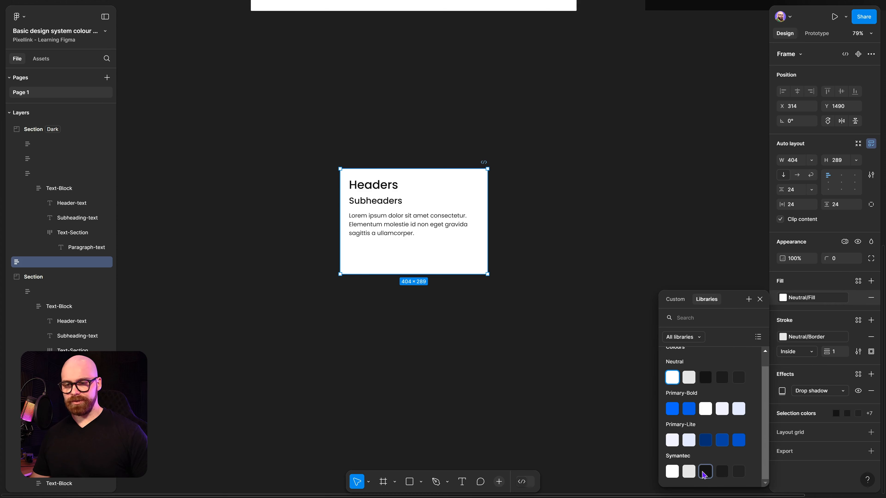
left_click(673, 473)
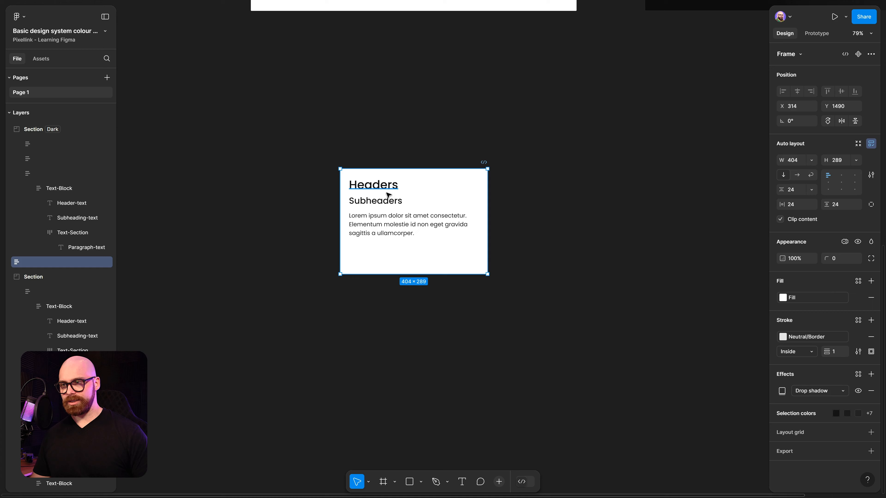
double_click(380, 184)
left_click(430, 281)
left_click(431, 272)
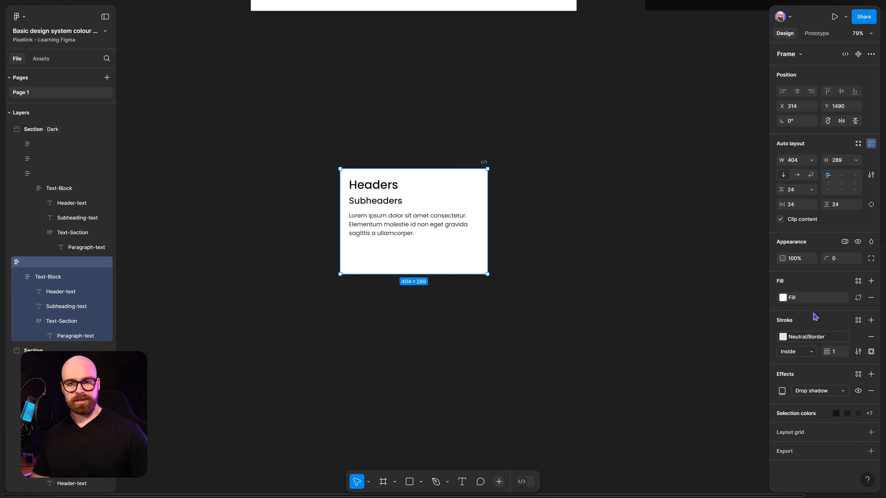
left_click(814, 336)
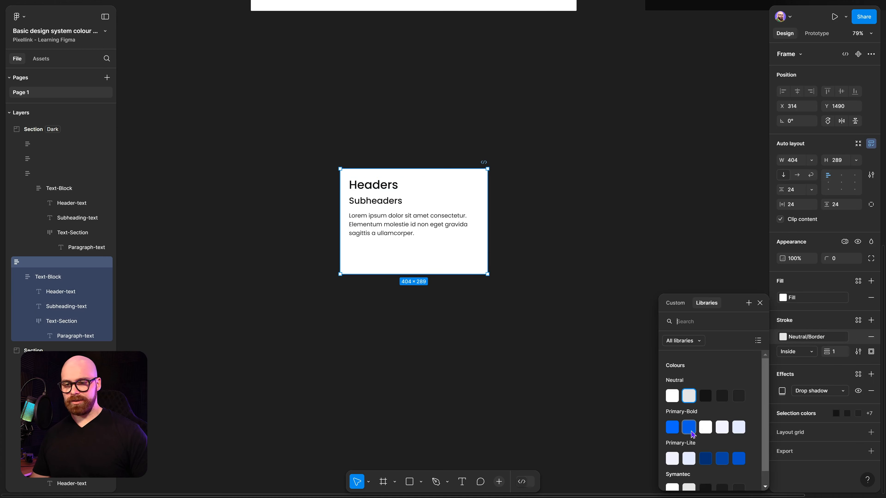
scroll(692, 434, "down", 1)
left_click(687, 474)
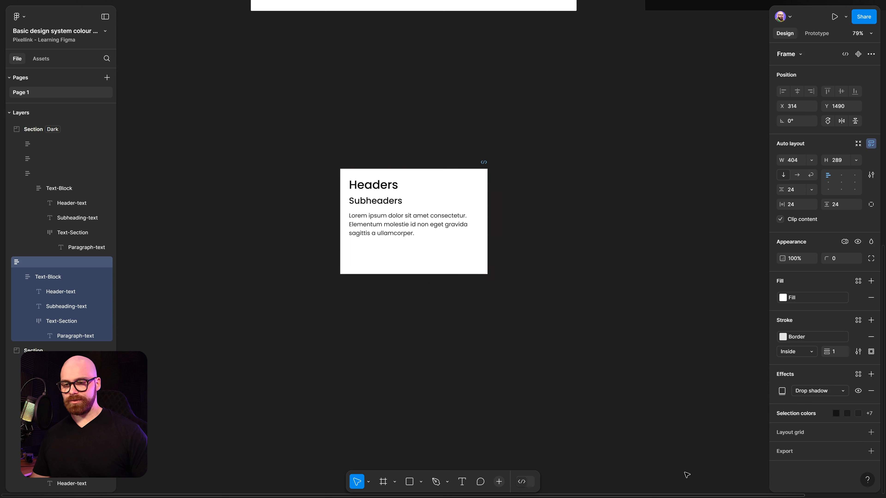
Step: Apply Symantec's Primary variable to the copied card's header text and Symantec's Secondary variable to its subheading text
double_click(387, 190)
left_click(812, 337)
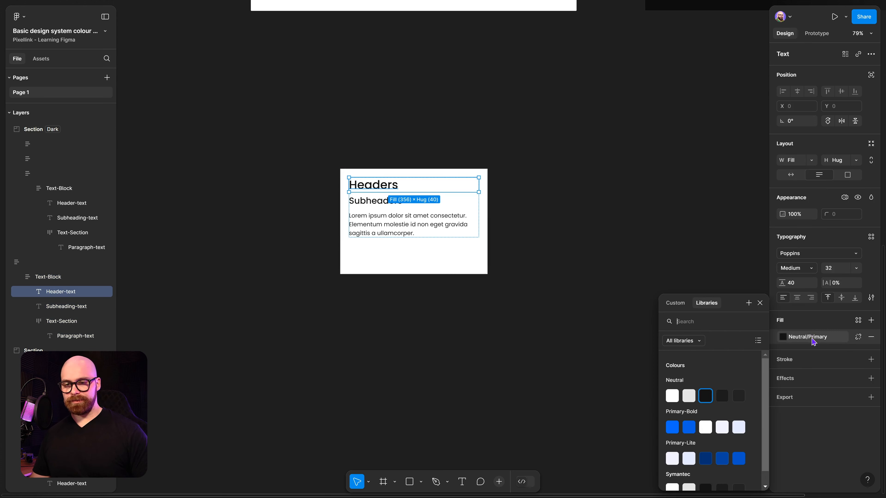
left_click(708, 487)
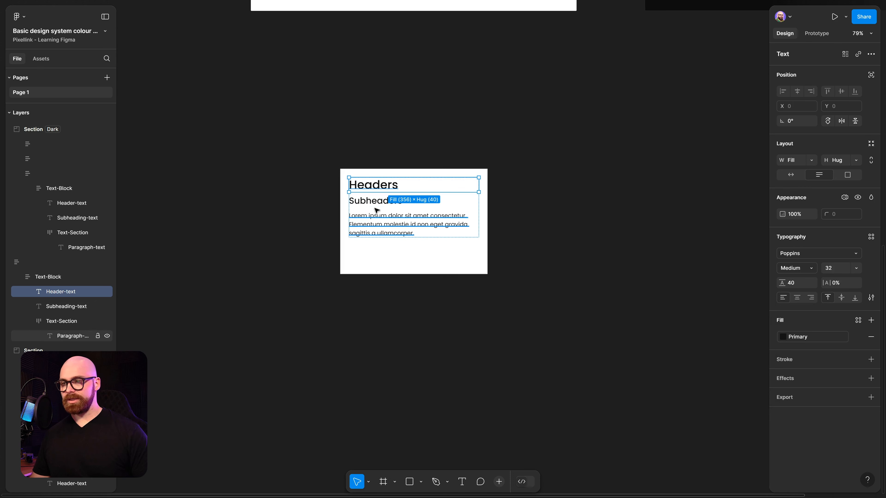
left_click(364, 202)
left_click(813, 337)
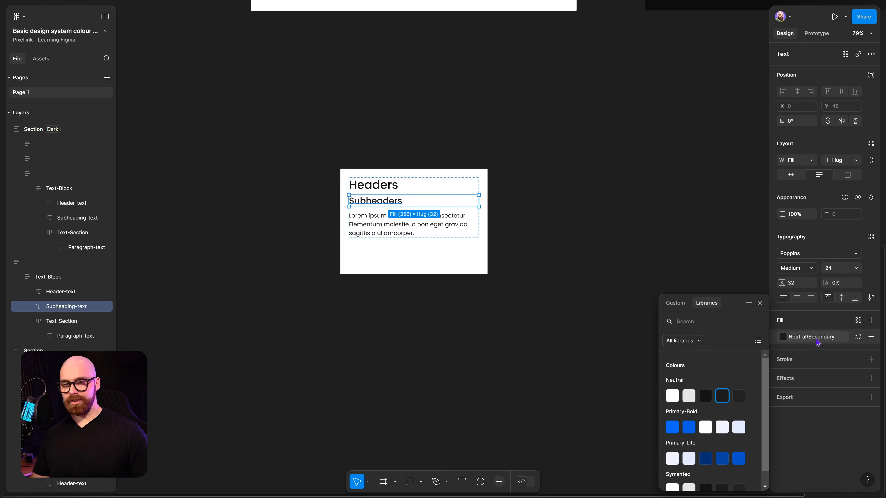
left_click(721, 485)
Step: Apply Symantec's Tertiary variable to the copied card's paragraph text and deselect it
left_click(367, 221)
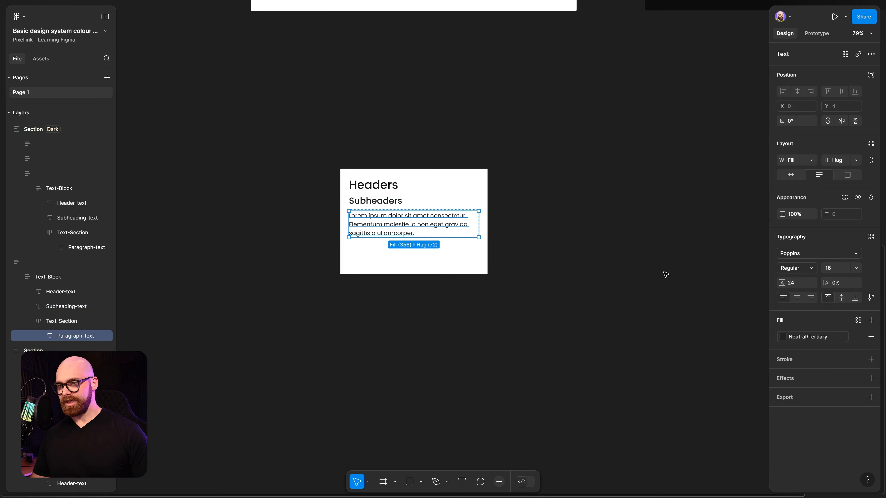
left_click(825, 339)
left_click(607, 328)
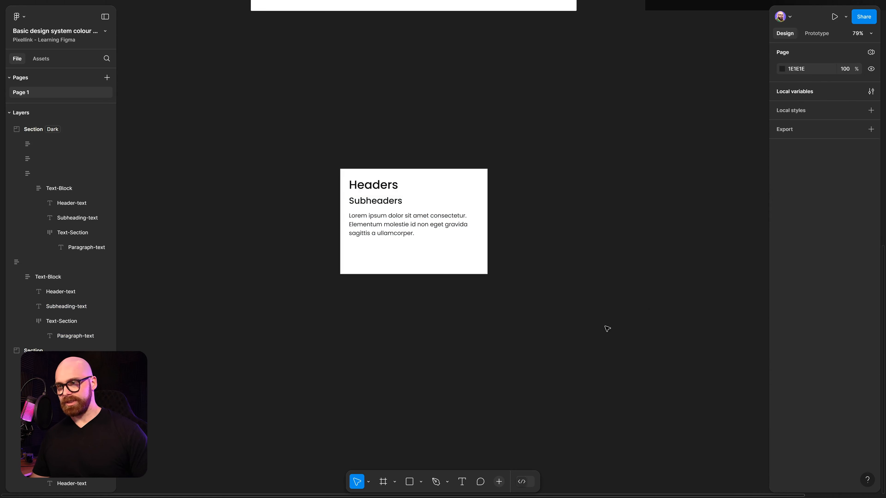
Step: Set the white card's Colours mode to Light and its Symantec mode to Default, and deselect it
left_click(381, 254)
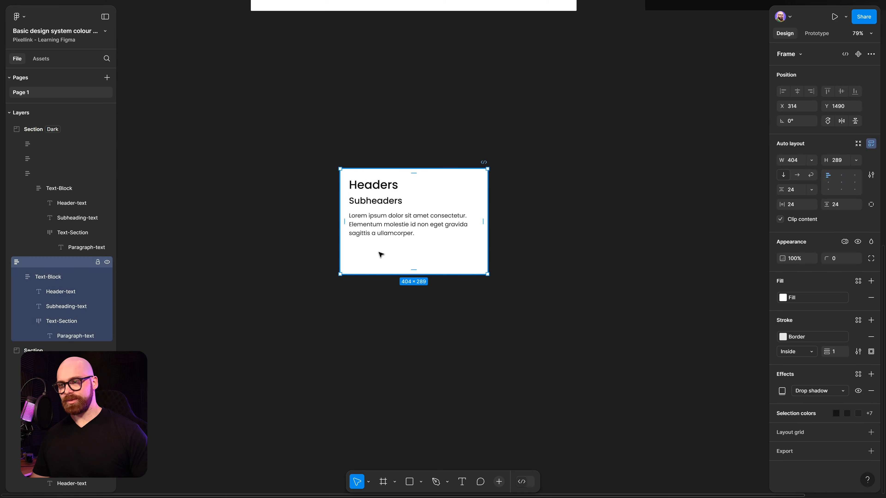
left_click(845, 242)
mouse_move(809, 271)
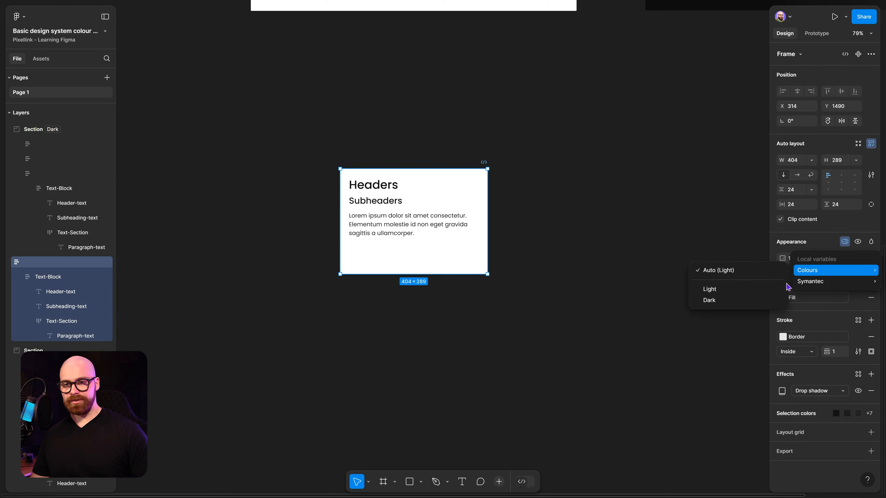
left_click(720, 291)
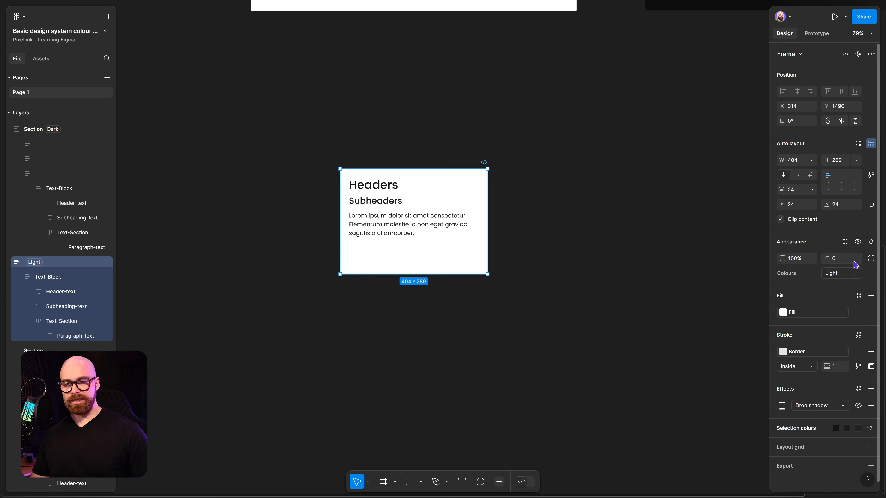
left_click(845, 242)
mouse_move(815, 283)
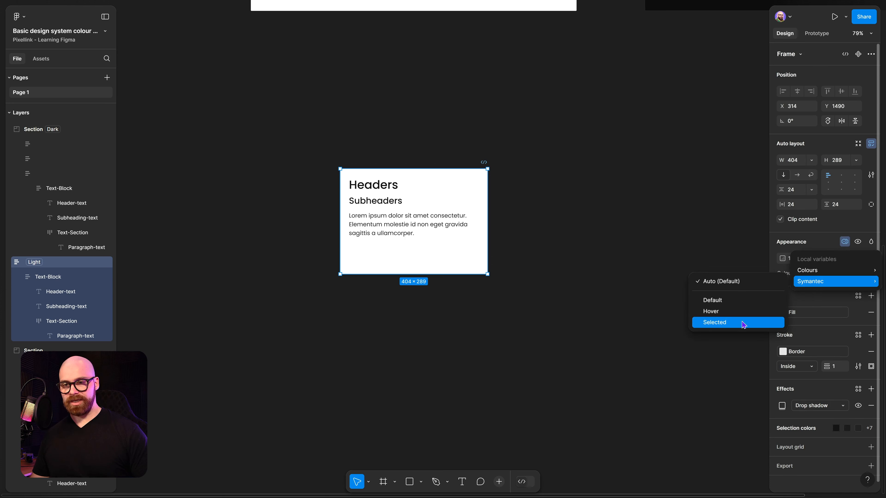
left_click(750, 301)
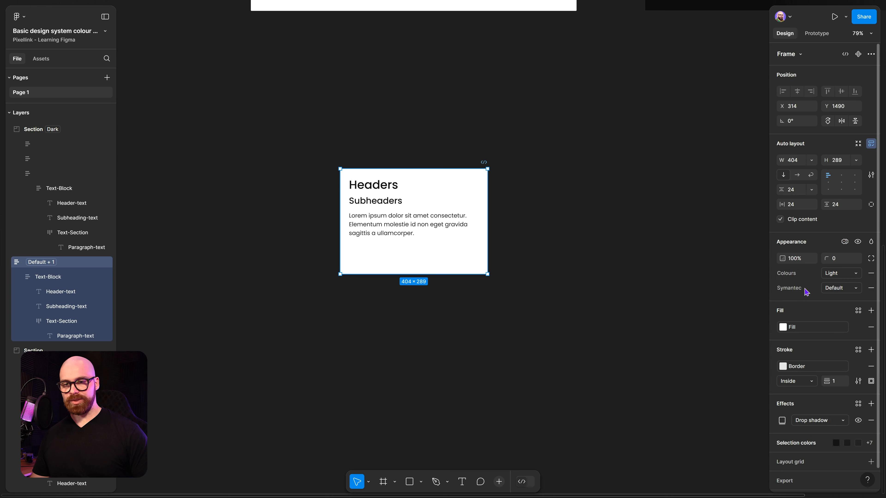
left_click(554, 206)
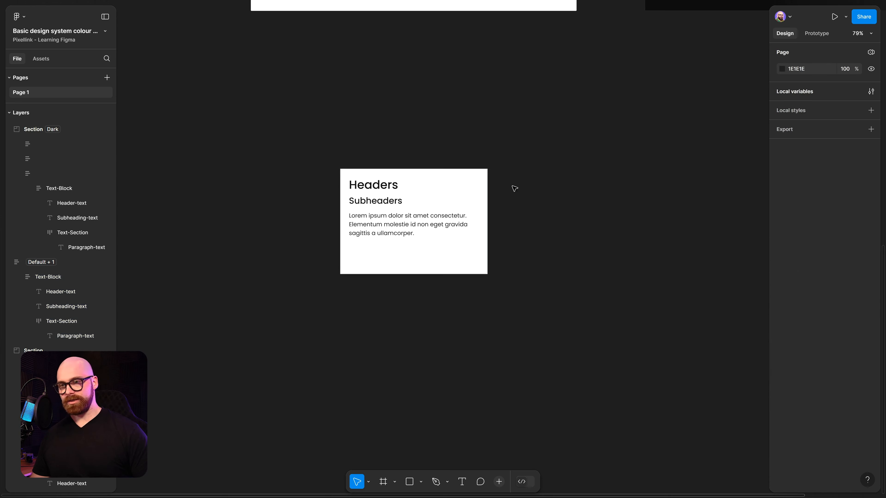
Step: Place a copy of the white card to its right and set the copy's Symantec mode to Hover
left_click(435, 170)
left_click_drag(441, 198, 625, 198)
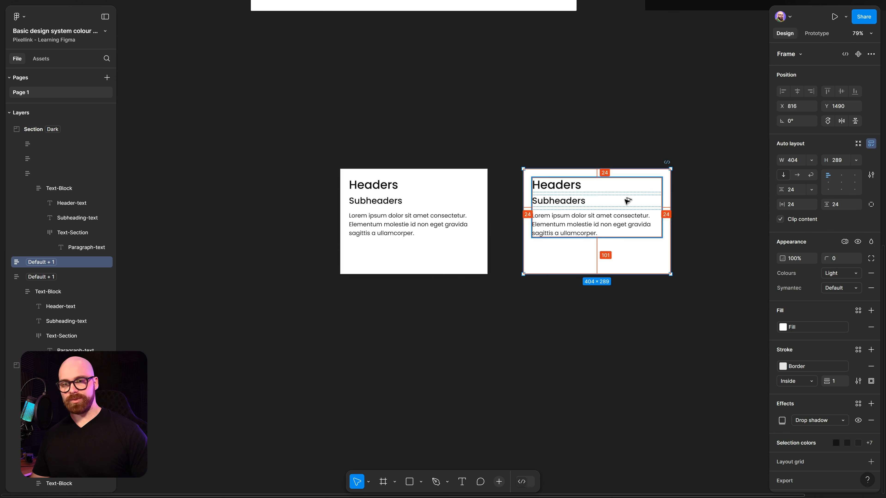
left_click(840, 290)
left_click(839, 298)
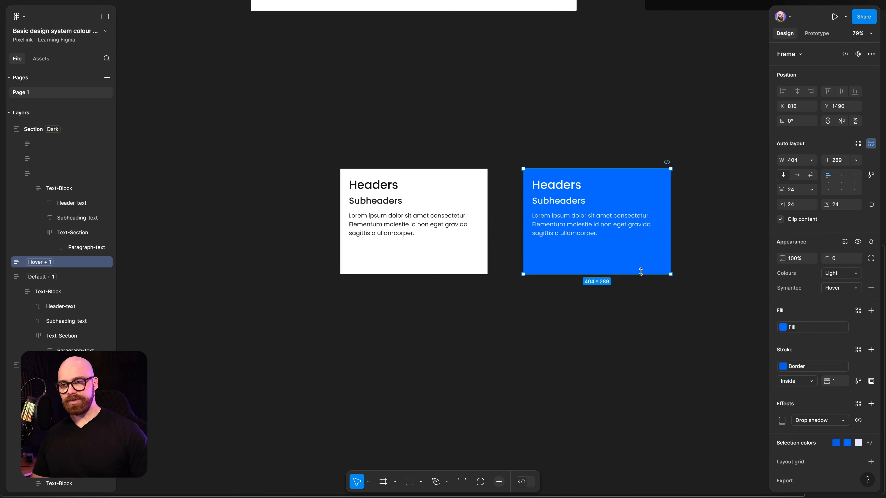
Step: Place a copy of the Hover card to its right, set its Symantec mode to Selected, and deselect it
left_click_drag(576, 269, 558, 239)
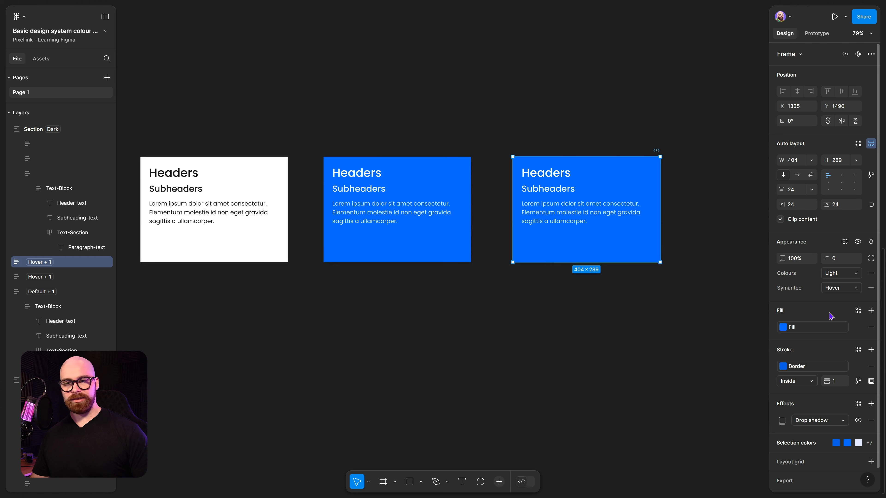
left_click(854, 289)
left_click(802, 299)
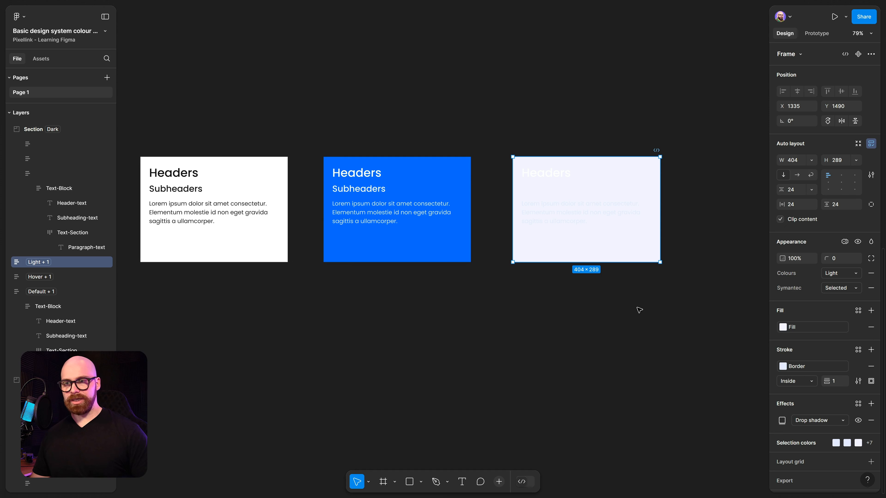
left_click(587, 298)
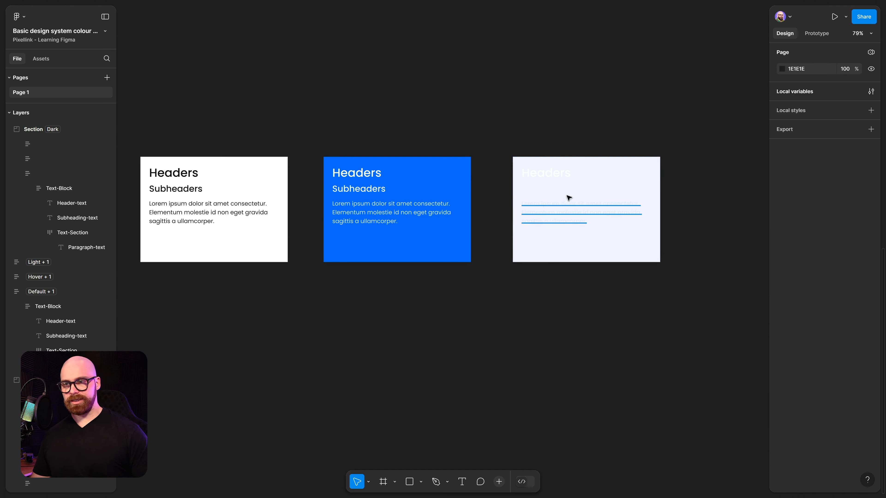
Step: Check the third card's header fill, and re-alias Symantec's Primary, Secondary and Tertiary in the Selected mode to the matching Primary-Lite colors
left_click(535, 174, "ctrl")
left_click(804, 337)
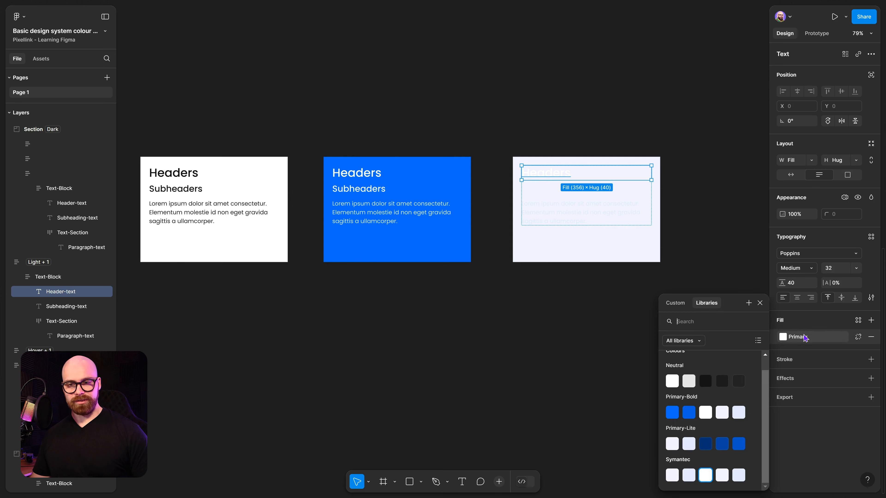
left_click(764, 104)
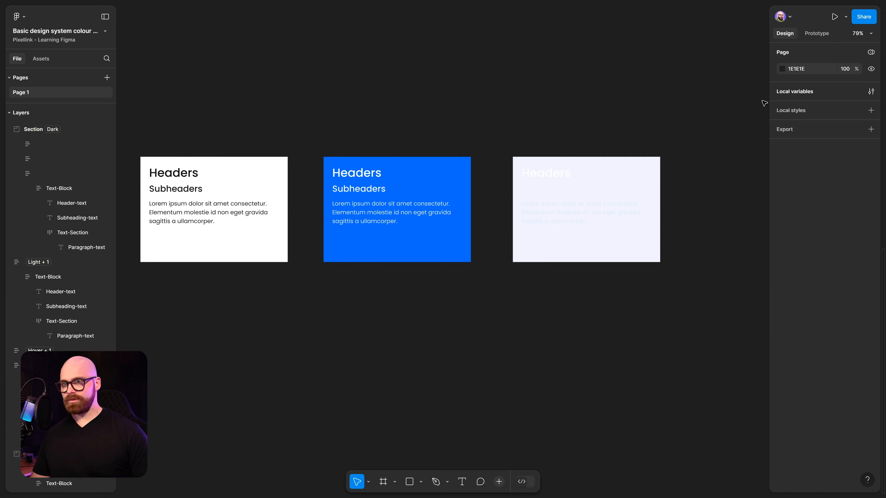
left_click(871, 91)
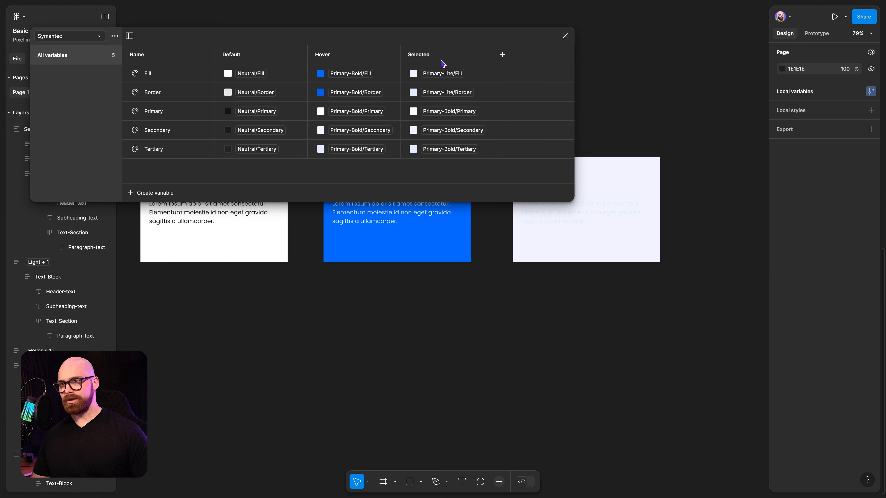
left_click(443, 112)
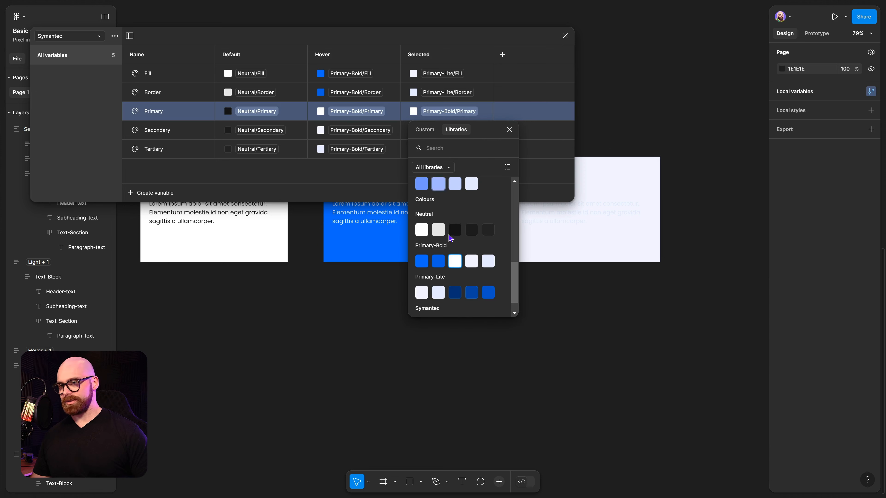
left_click(455, 293)
left_click(441, 135)
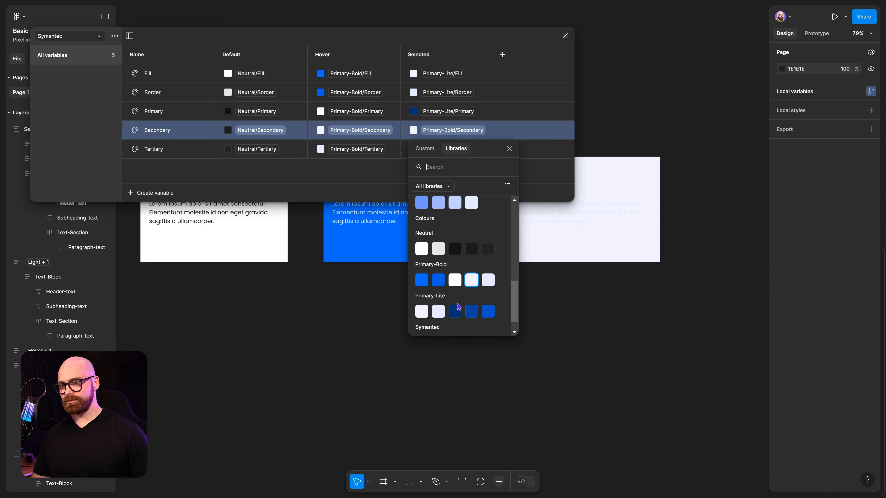
left_click(459, 308)
left_click(446, 150)
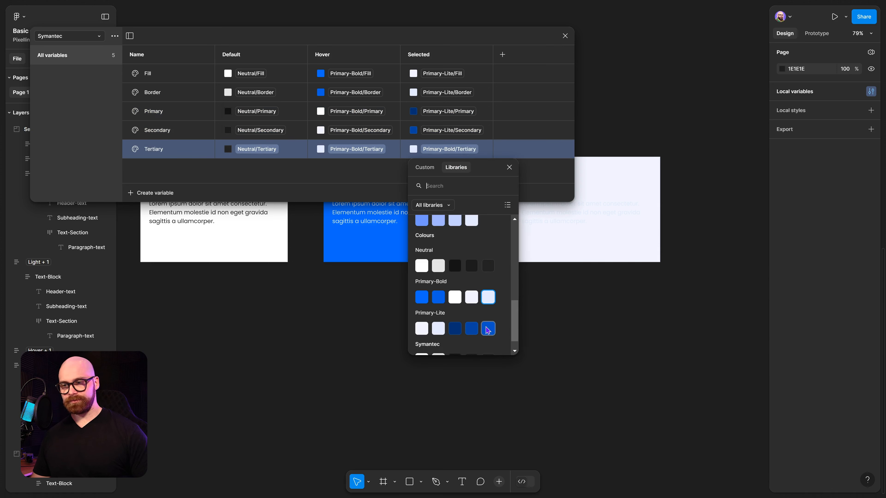
left_click(487, 330)
left_click_drag(526, 40, 376, 33)
left_click(412, 32)
Step: Tidy up the three Symantec cards into an evenly spaced row
scroll(451, 327, "down", 5)
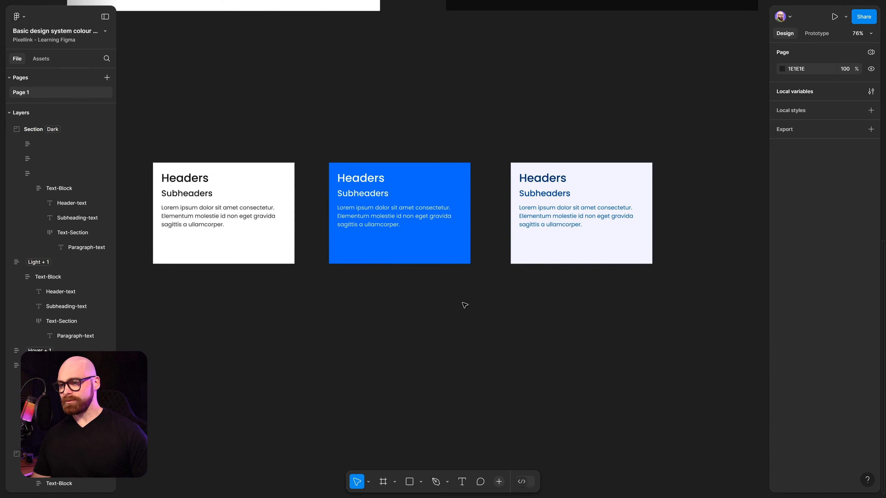
left_click_drag(259, 183, 628, 306)
left_click(543, 264)
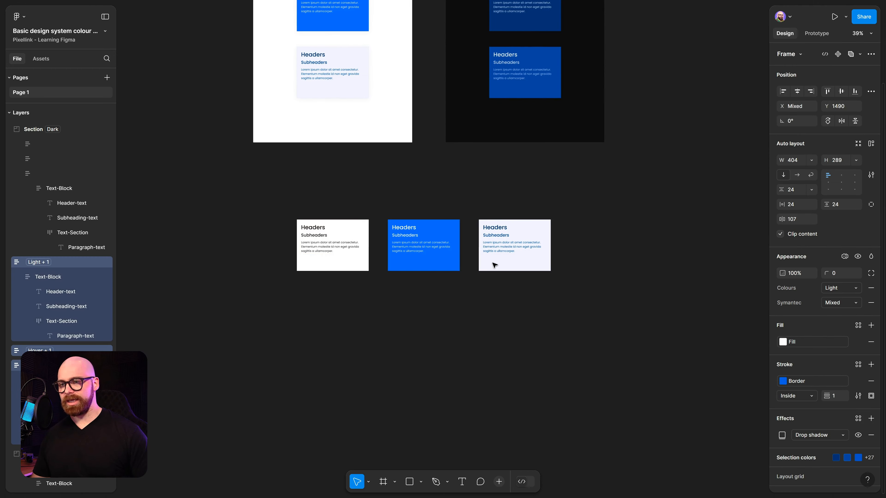
Step: Place a copy of the three-card row below it, set the copies' Colours mode to Dark, and deselect them
left_click_drag(506, 247, 507, 360)
scroll(607, 214, "down", 3)
left_click(832, 291)
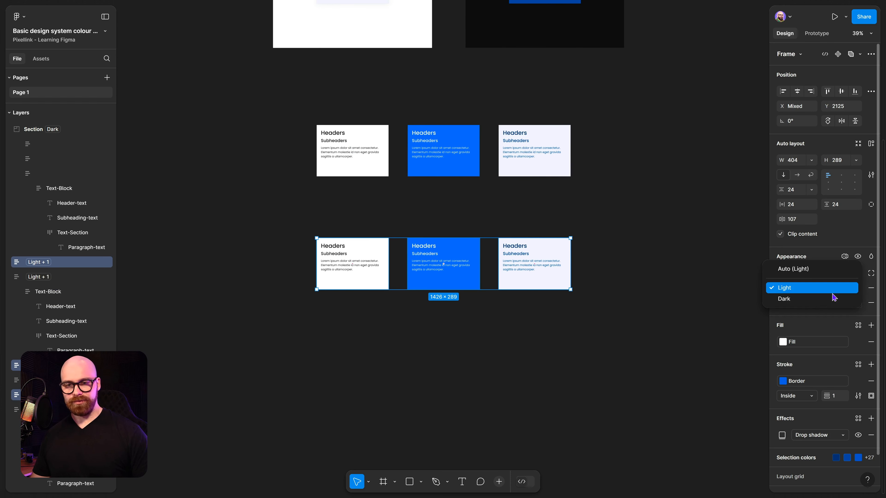
left_click(813, 301)
left_click(645, 317)
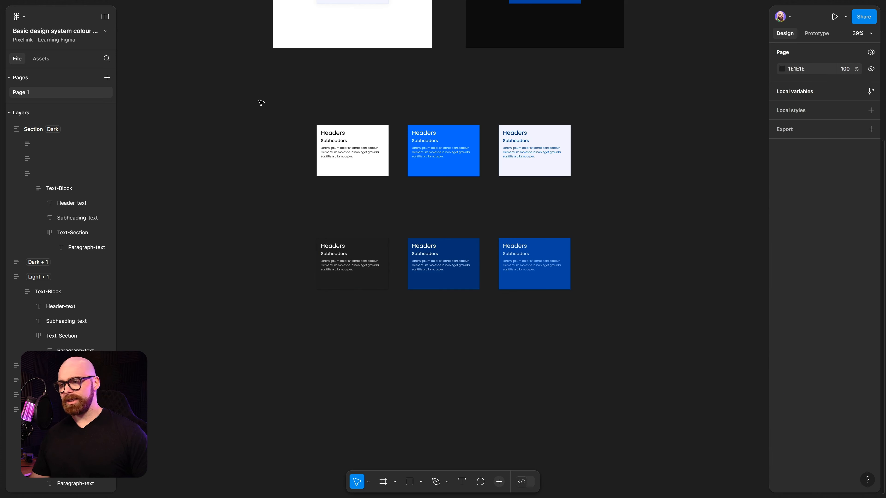
Step: Reduce the vertical spacing between the light and dark card rows to about 130 and deselect the cards
left_click_drag(261, 102, 633, 314)
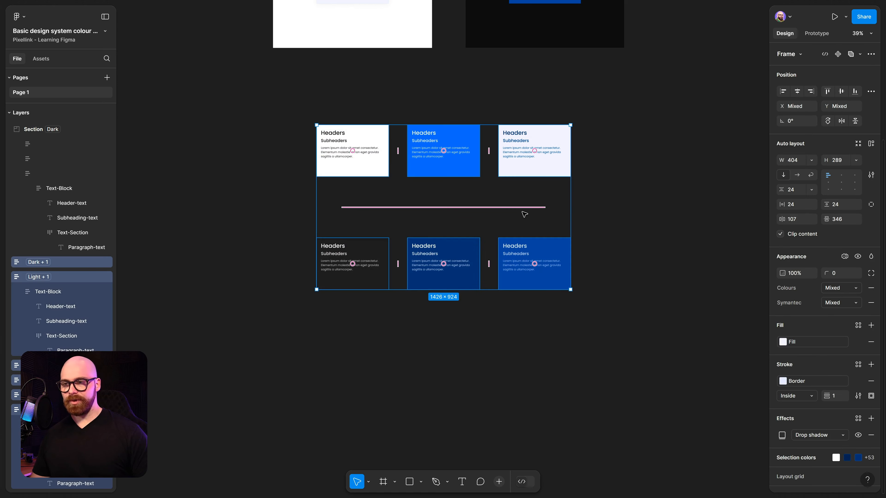
left_click_drag(525, 207, 522, 188)
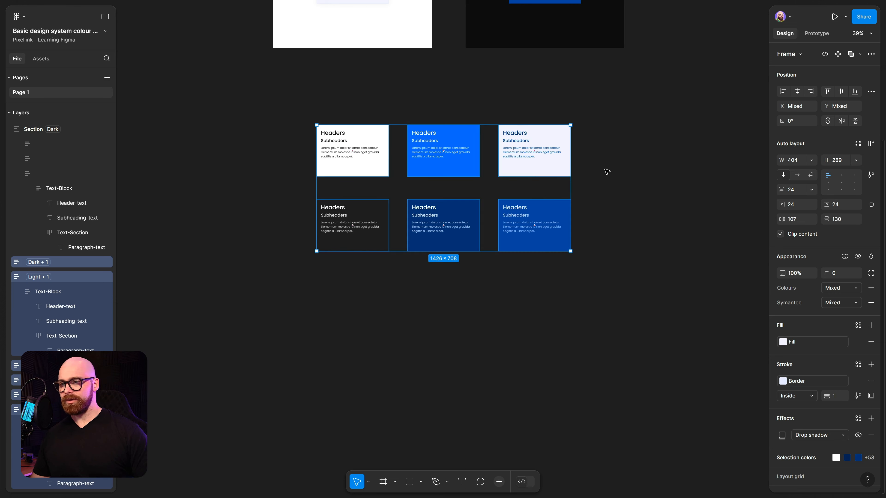
left_click(616, 170)
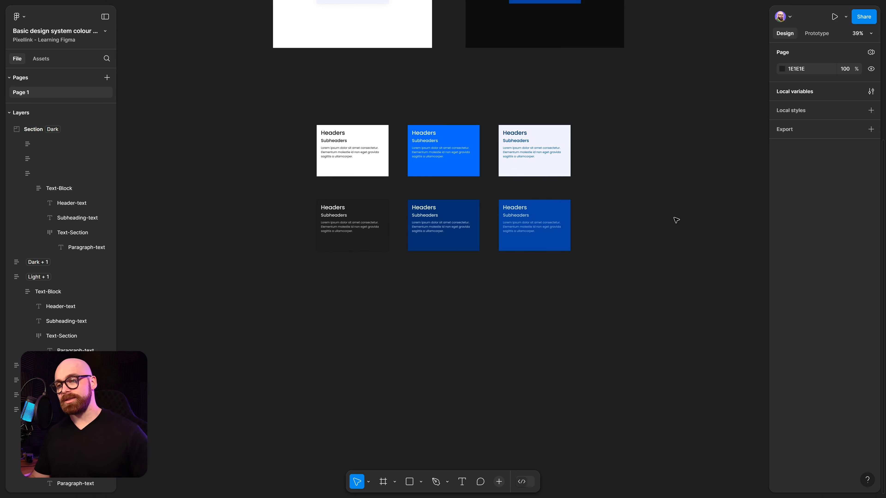
left_click_drag(265, 111, 599, 267)
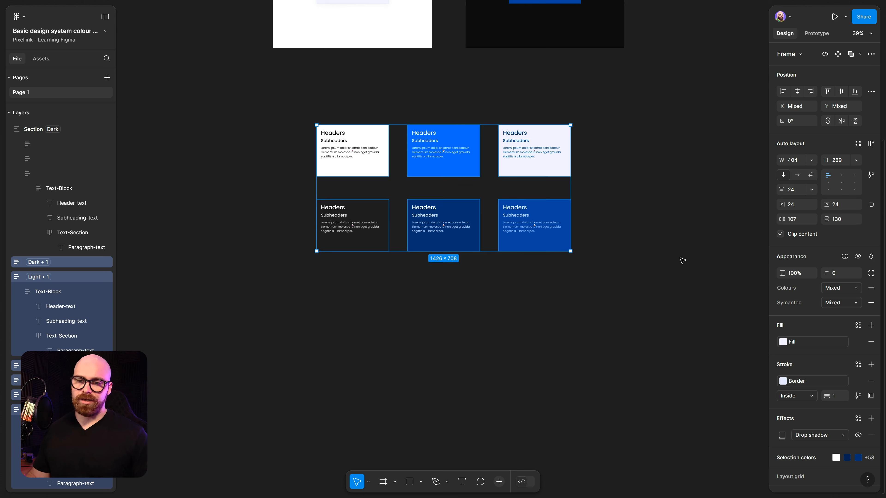
scroll(516, 209, "down", 5)
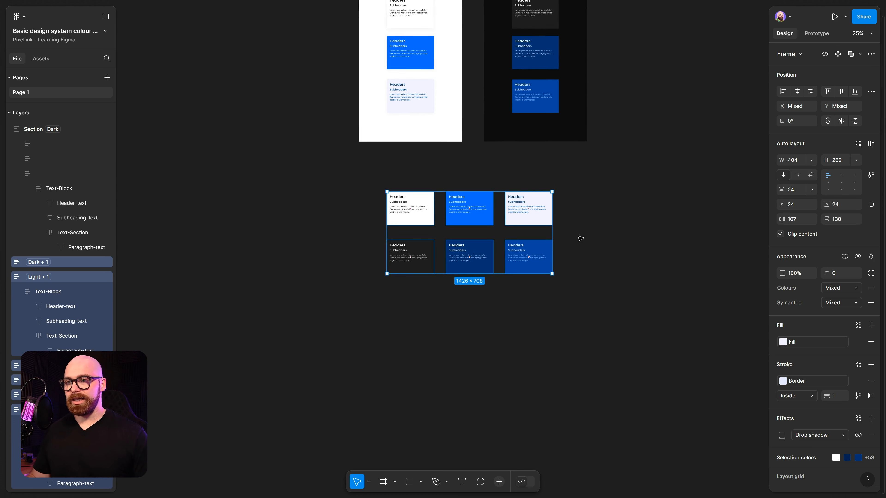
left_click(569, 185)
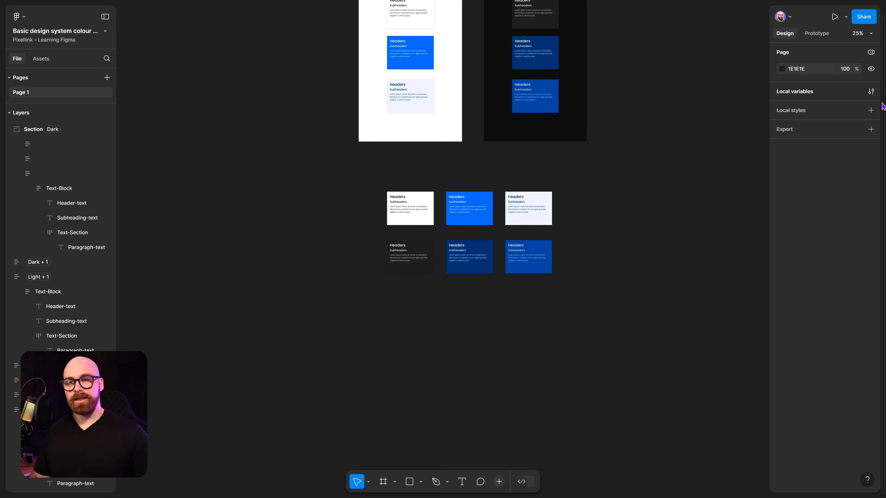
Step: Review the Symantec collection's aliases for its Default, Hover and Selected modes in the local variables, and close the variables window
left_click(870, 92)
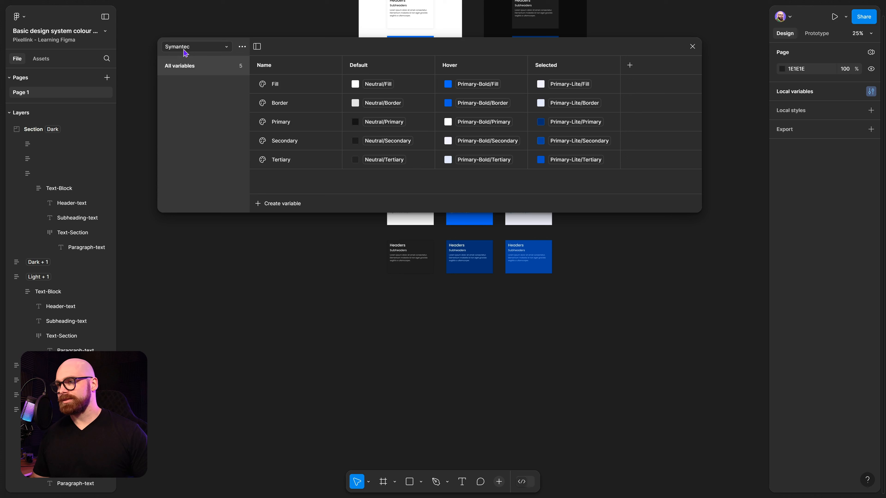
left_click(184, 52)
left_click(204, 124)
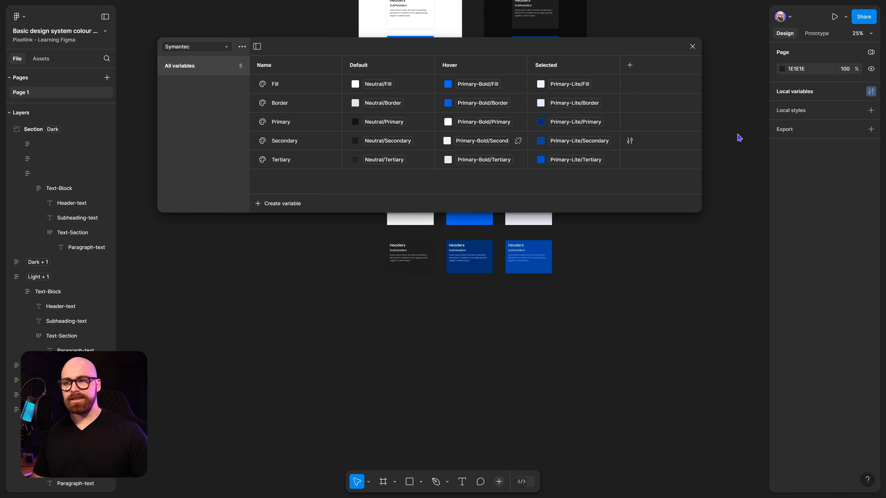
left_click_drag(701, 212, 654, 197)
left_click(645, 46)
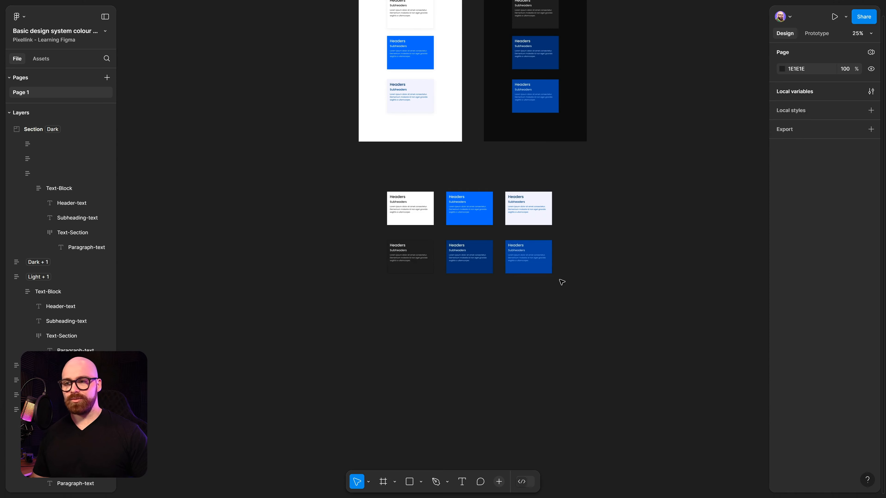
Step: Select all six cards in the two rows below the sections
left_click_drag(384, 177, 627, 344)
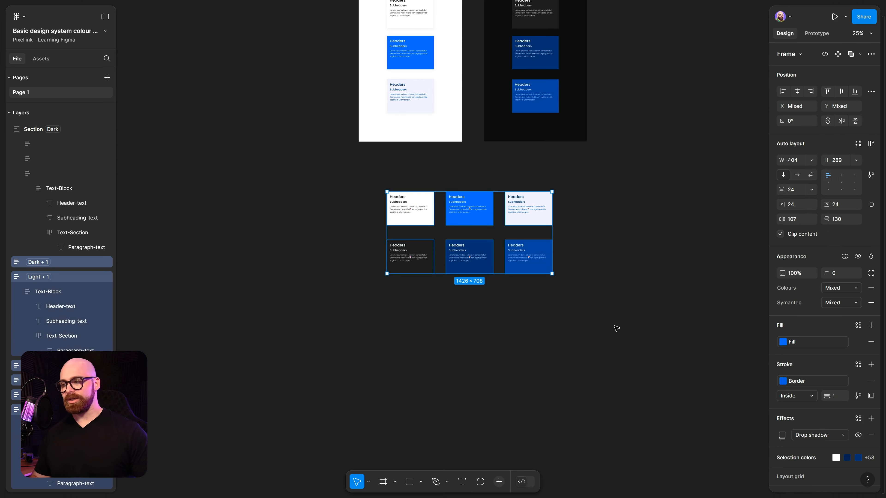